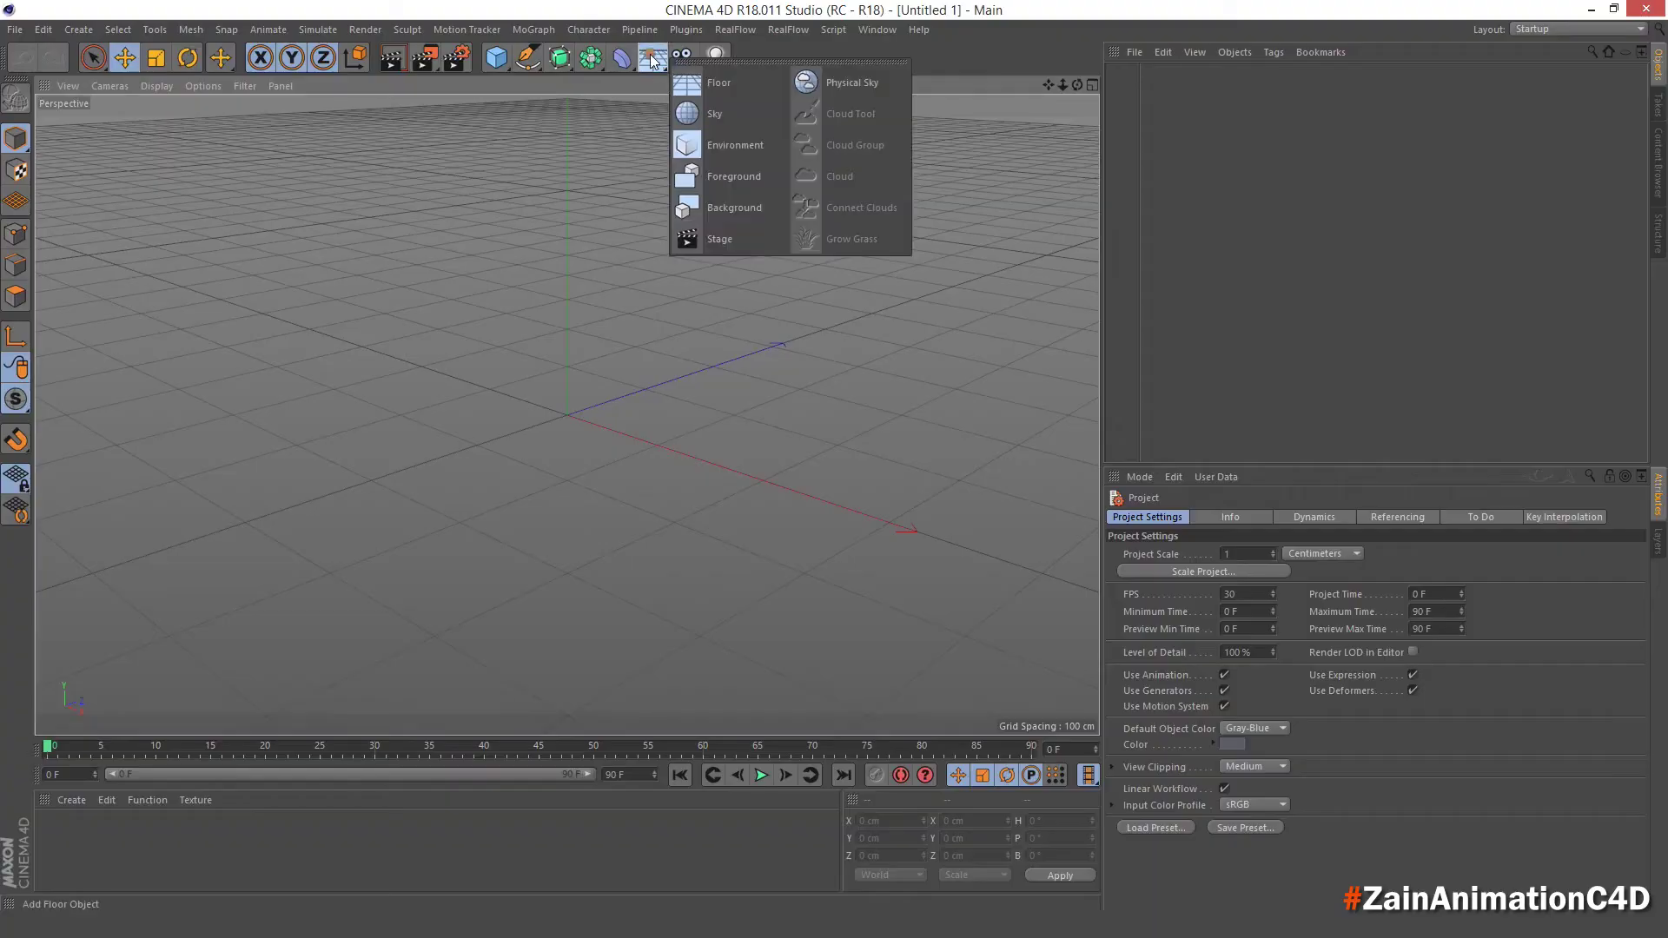
Add Background, Floor and Physical Sky objects, then select all three.
{"action": "left_click", "coordinate": [747, 205]}
{"action": "left_click", "coordinate": [650, 63]}
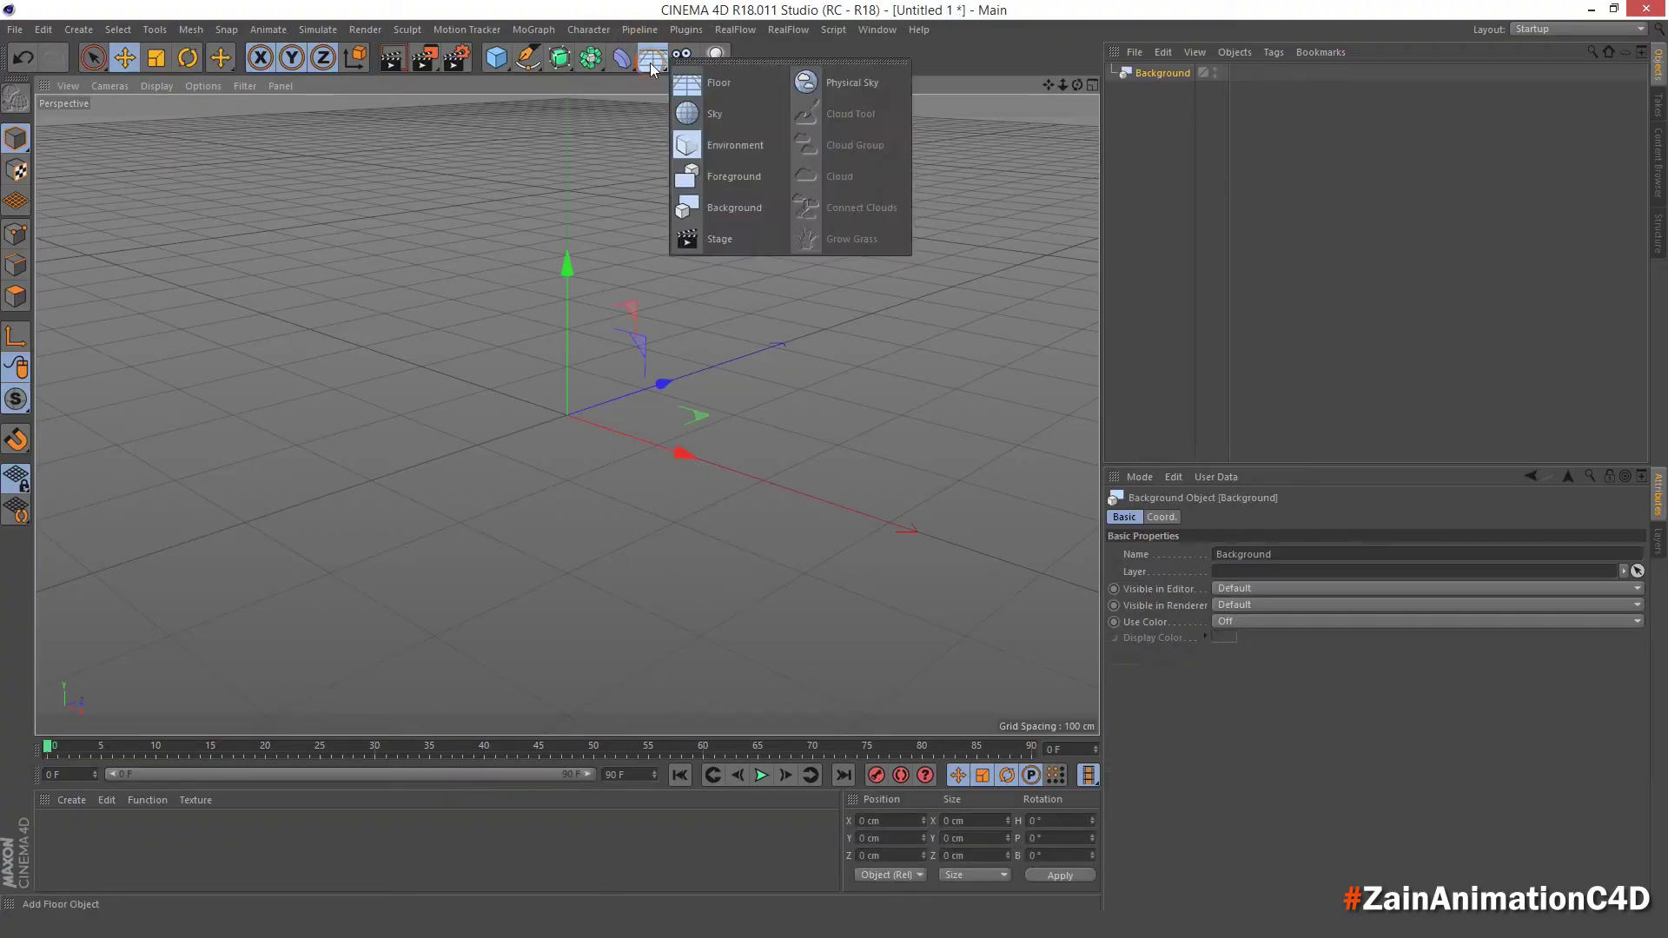
{"action": "left_click", "coordinate": [726, 94]}
{"action": "left_click", "coordinate": [653, 59]}
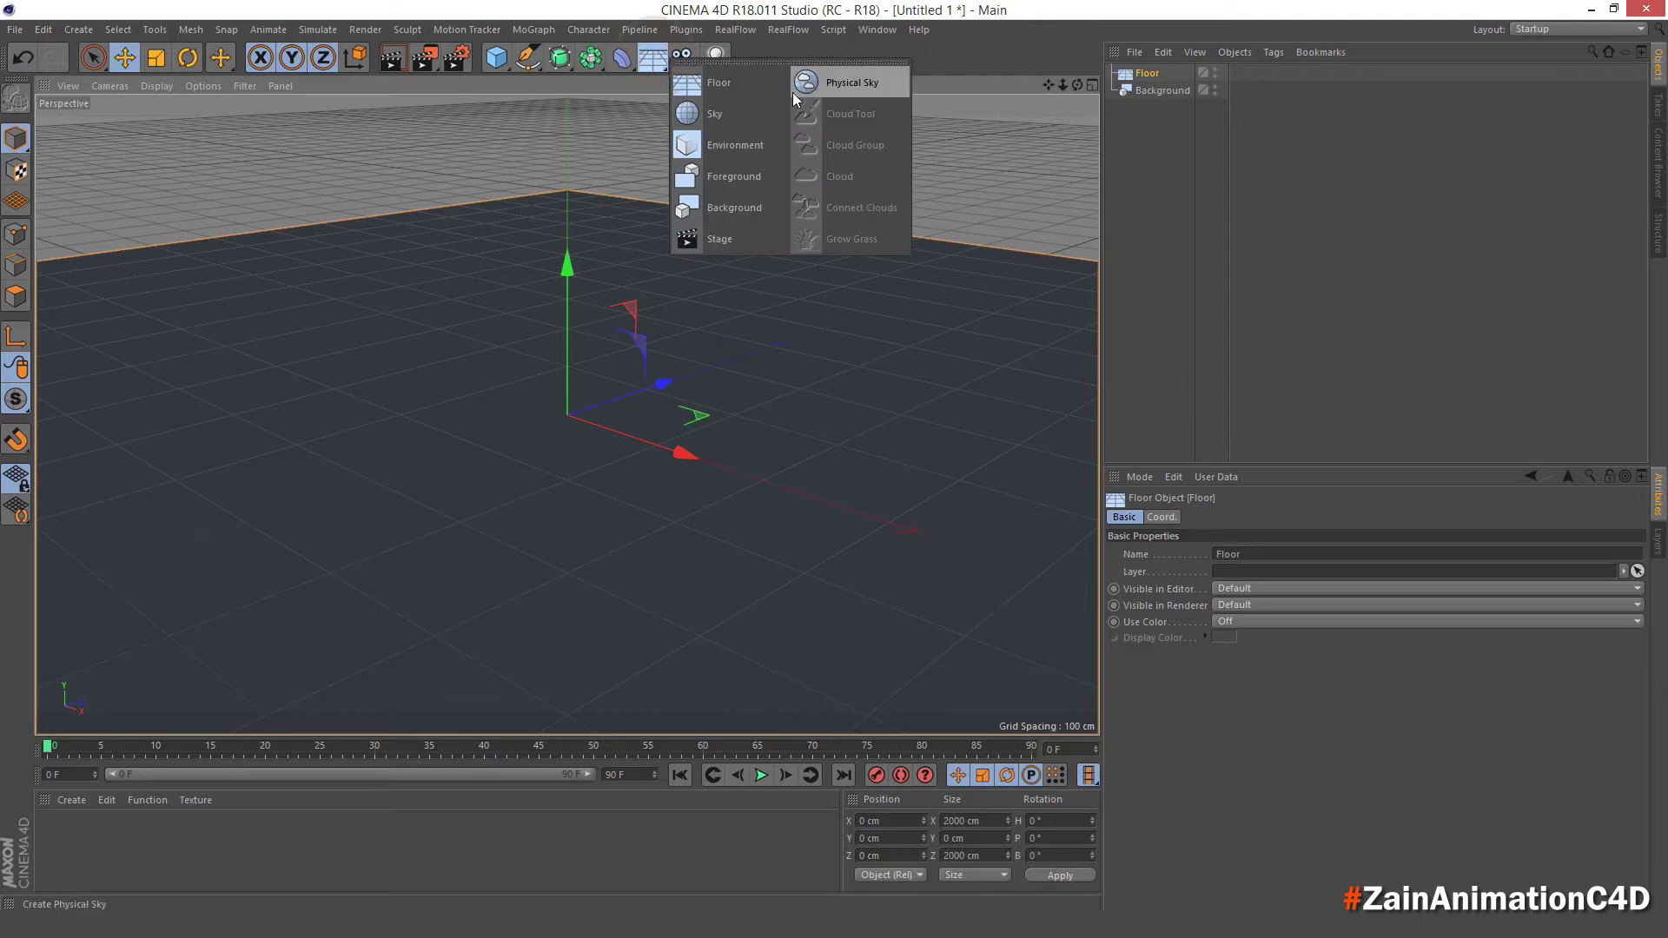
{"action": "left_click", "coordinate": [835, 92]}
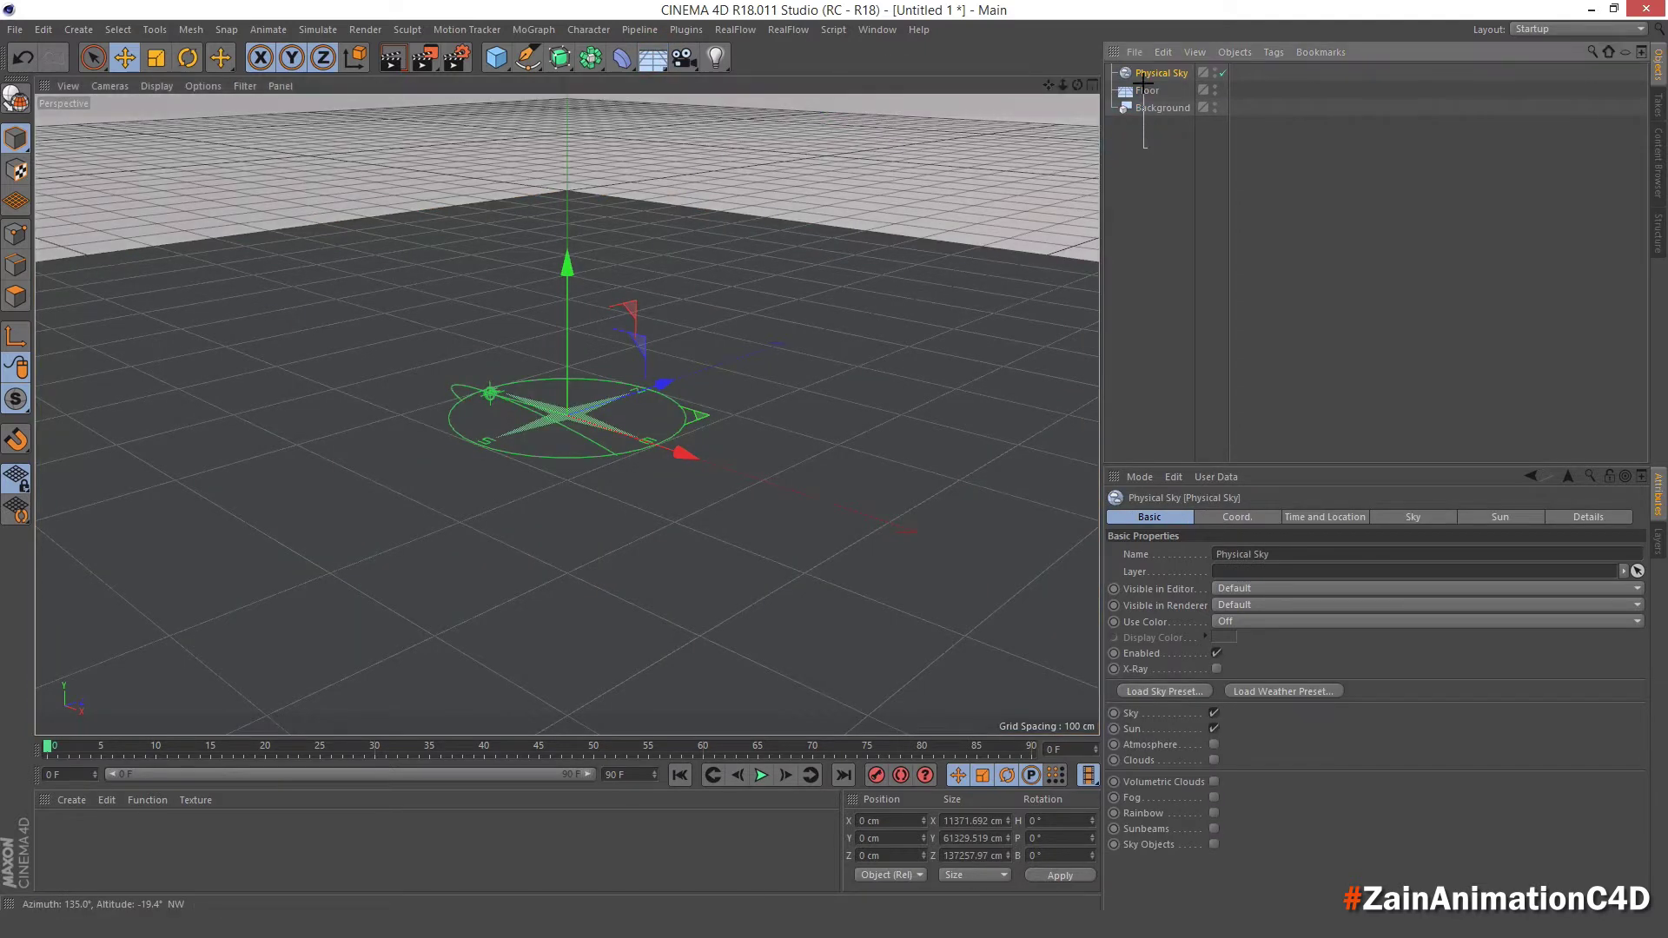
{"action": "left_click_drag", "start_coordinate": [1145, 147], "coordinate": [1147, 73]}
Give all three objects Compositing tags with Compositing Background enabled.
{"action": "right_click", "coordinate": [1147, 73]}
{"action": "mouse_move", "coordinate": [1207, 86]}
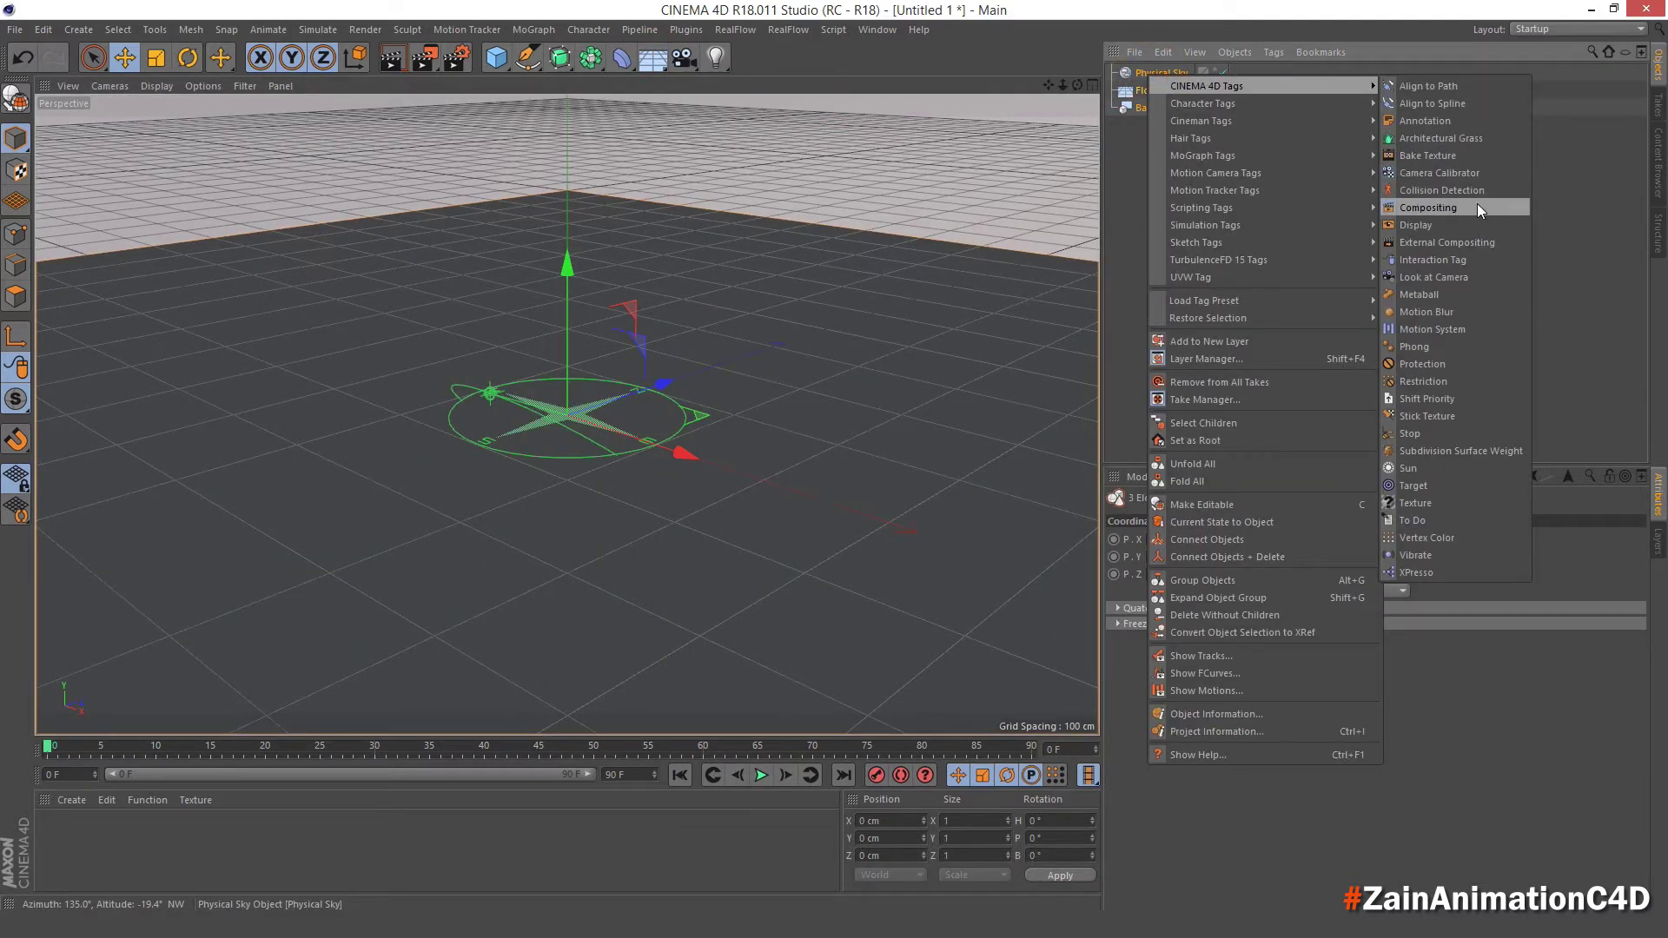
{"action": "left_click", "coordinate": [1477, 206]}
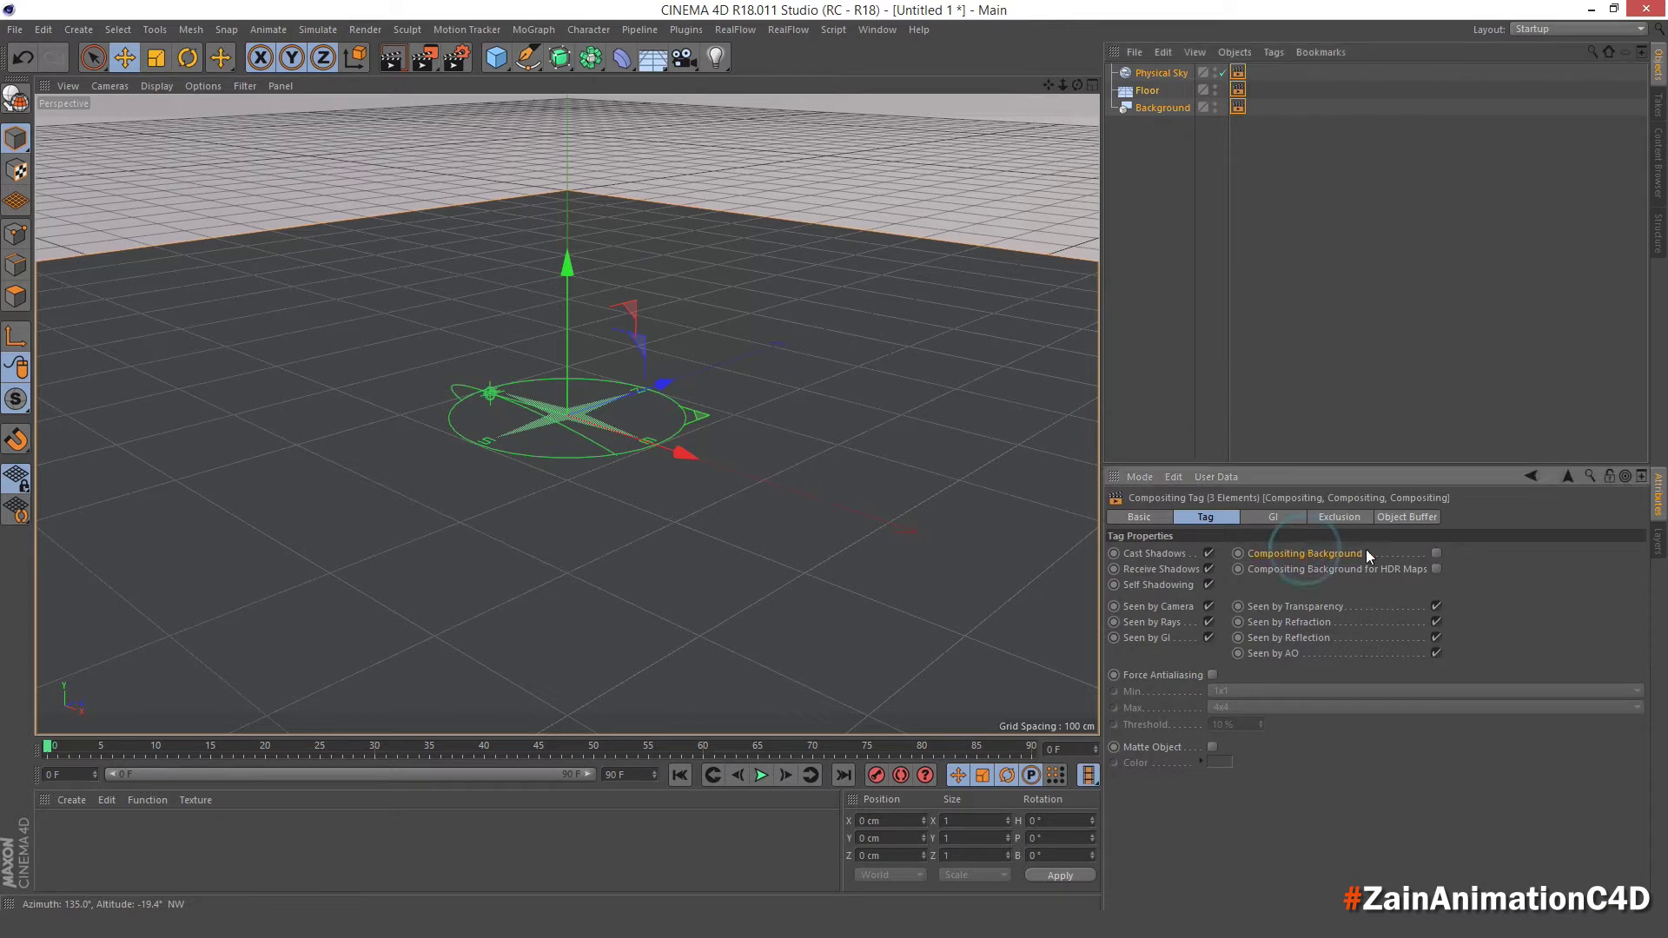
{"action": "left_click", "coordinate": [1436, 554]}
{"action": "left_click", "coordinate": [1187, 180]}
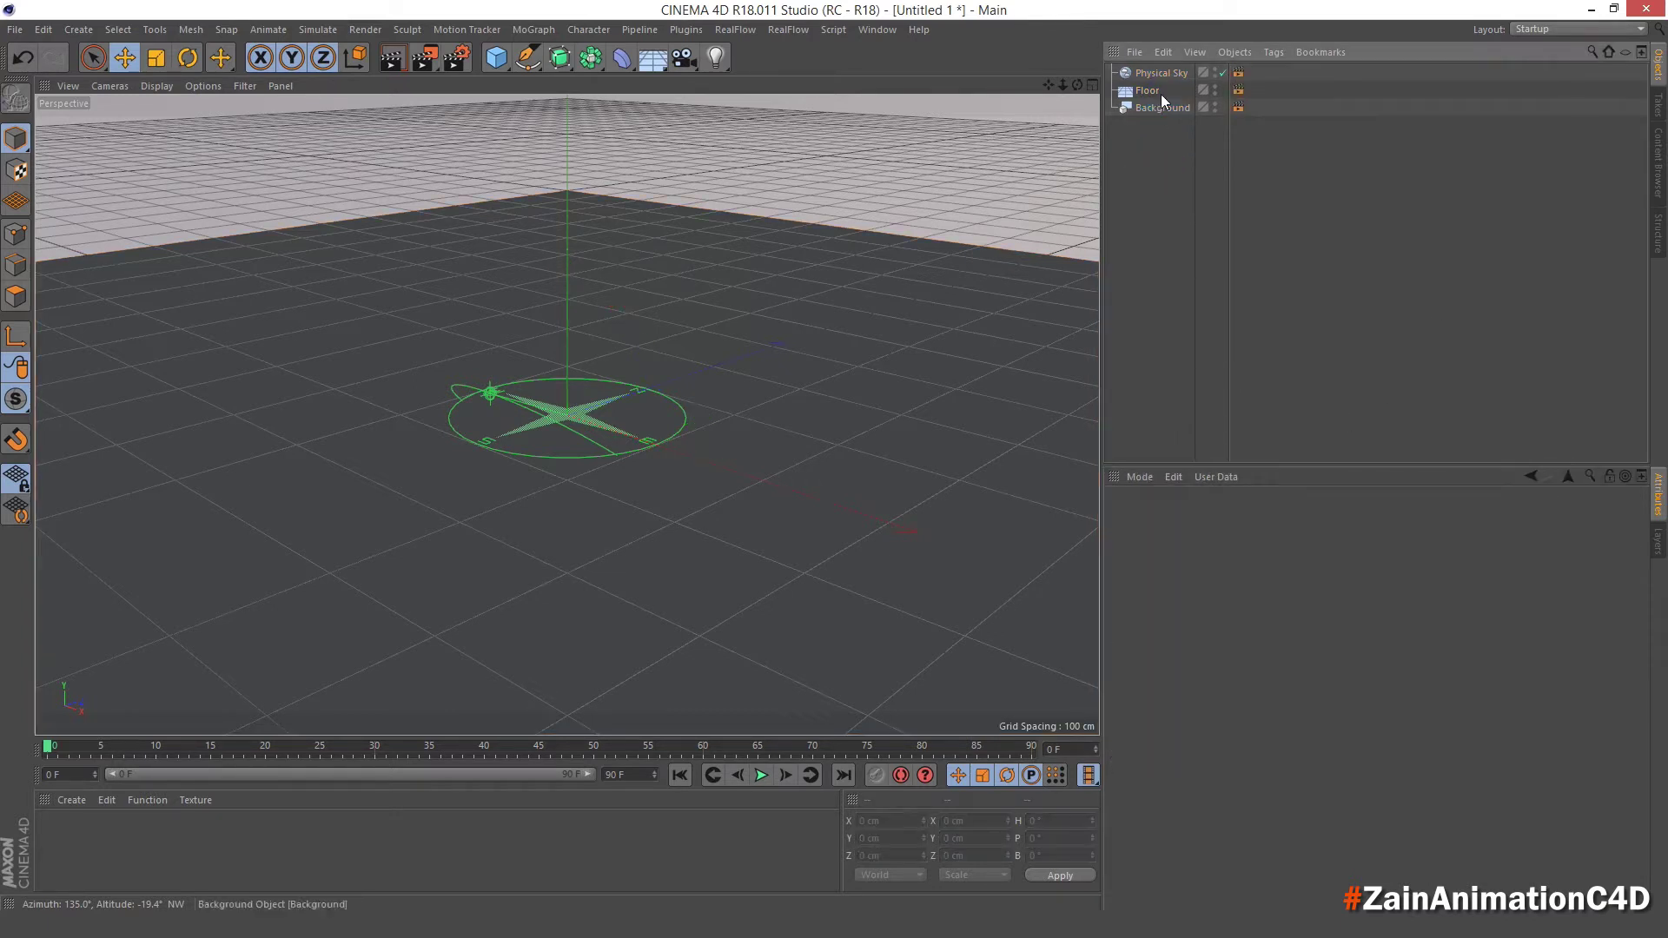
Turn off Seen by Camera on the Physical Sky's Compositing tag.
{"action": "left_click", "coordinate": [1155, 75]}
{"action": "left_click", "coordinate": [1237, 74]}
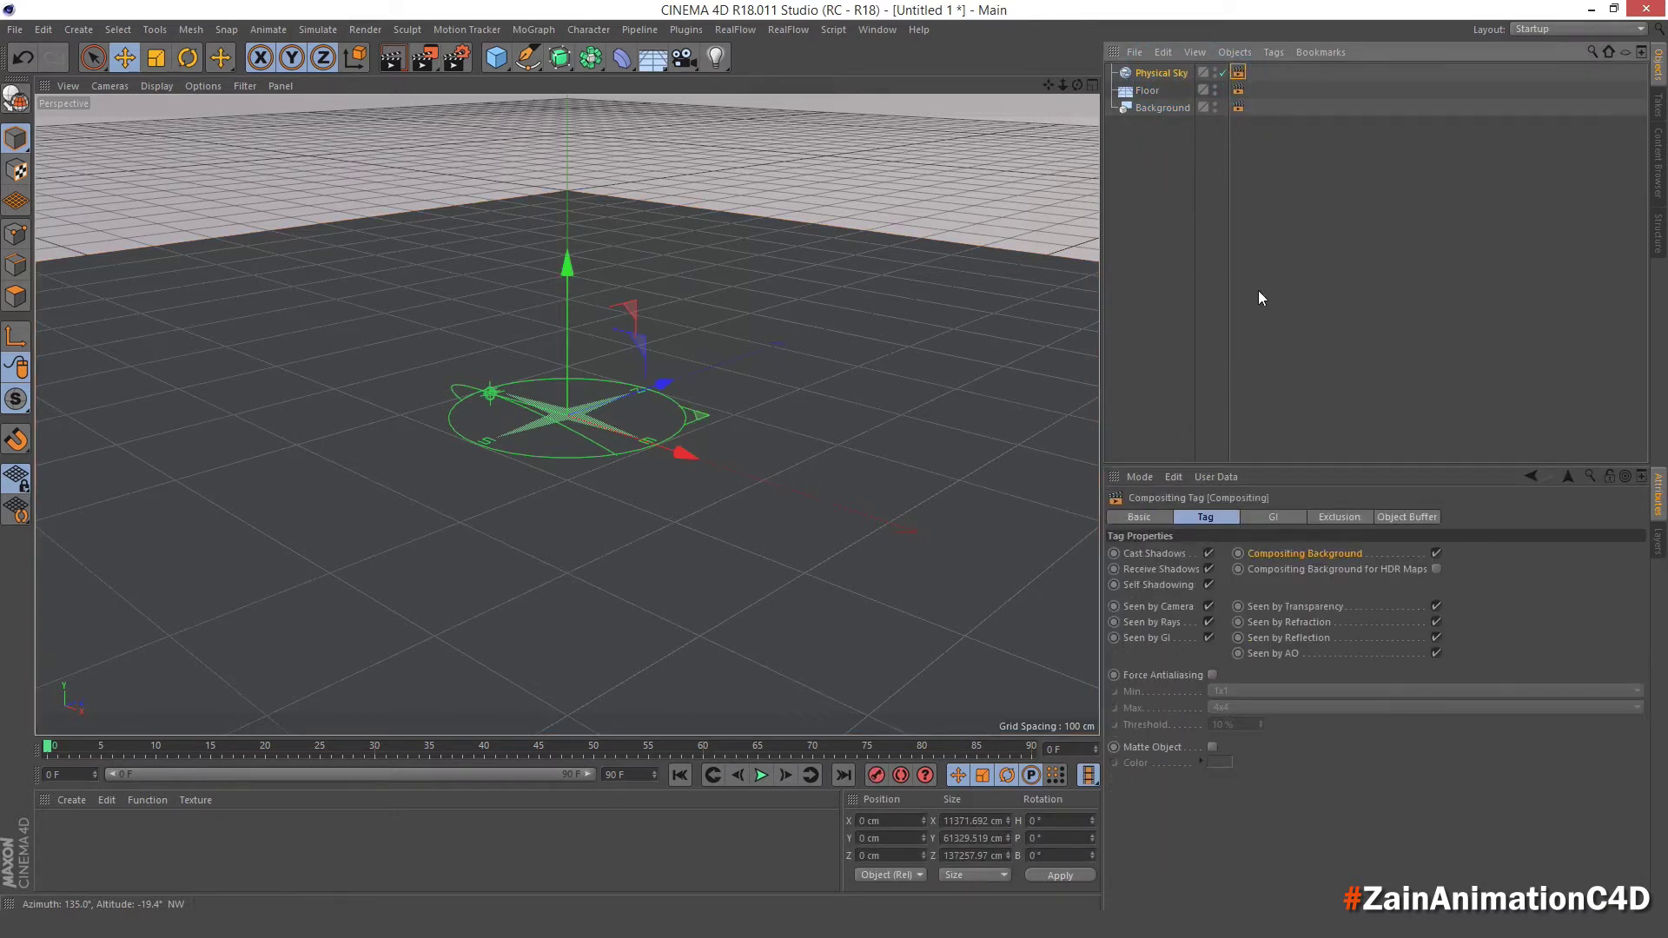
{"action": "left_click", "coordinate": [1165, 608]}
{"action": "left_click", "coordinate": [1209, 606]}
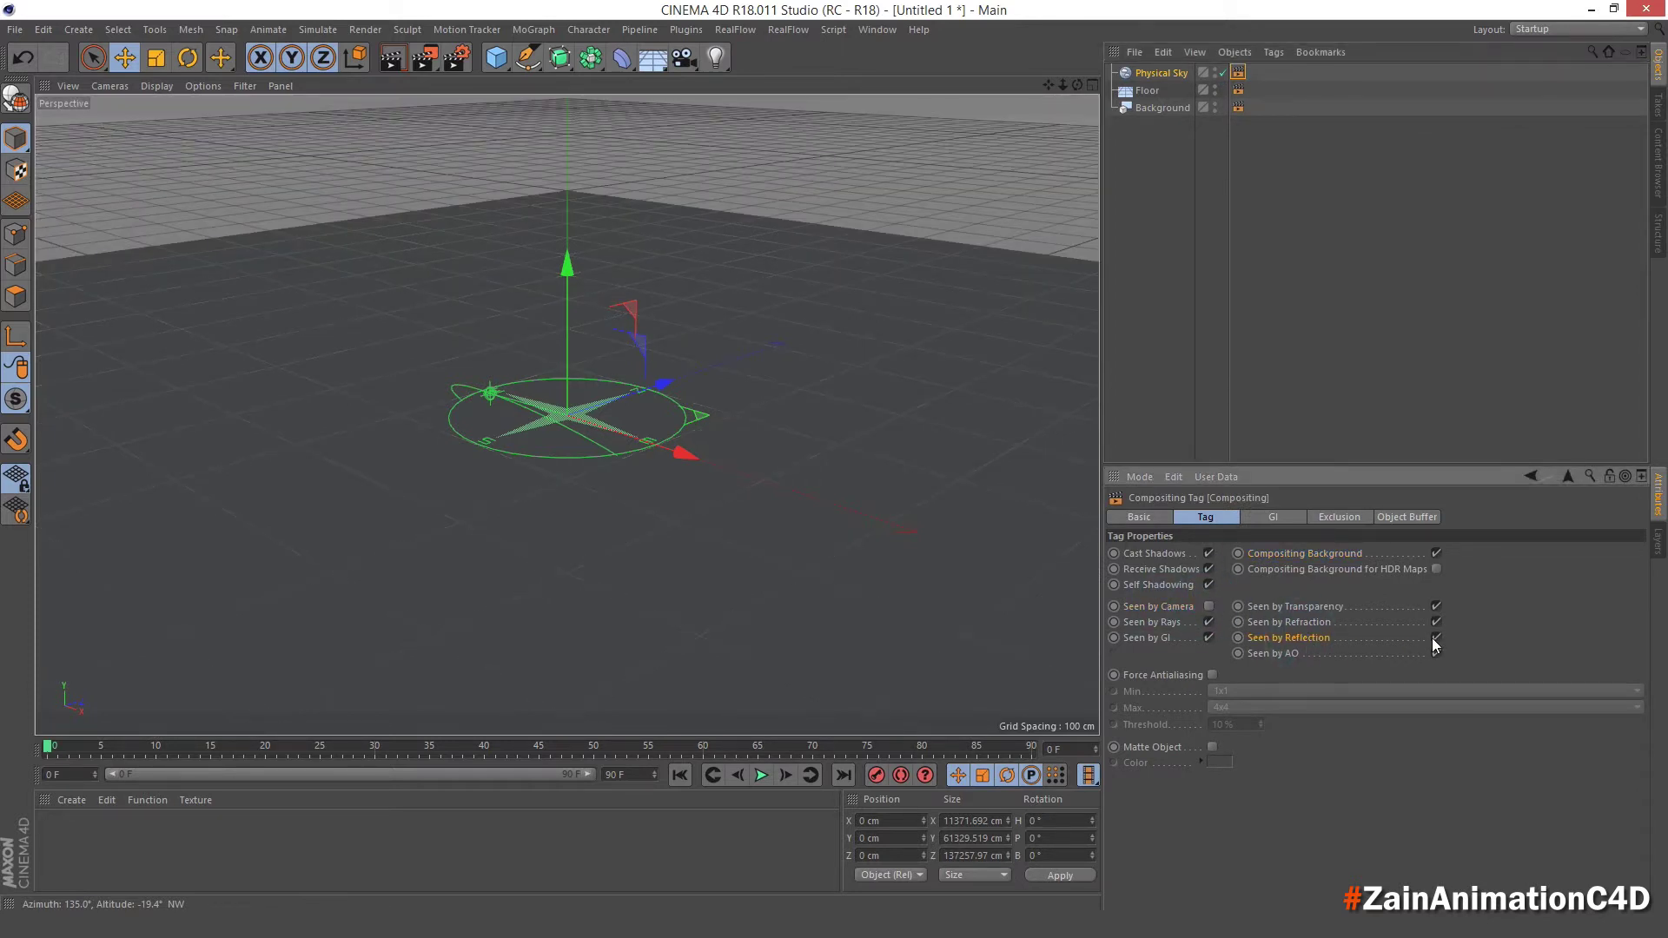
{"action": "left_click", "coordinate": [1175, 258]}
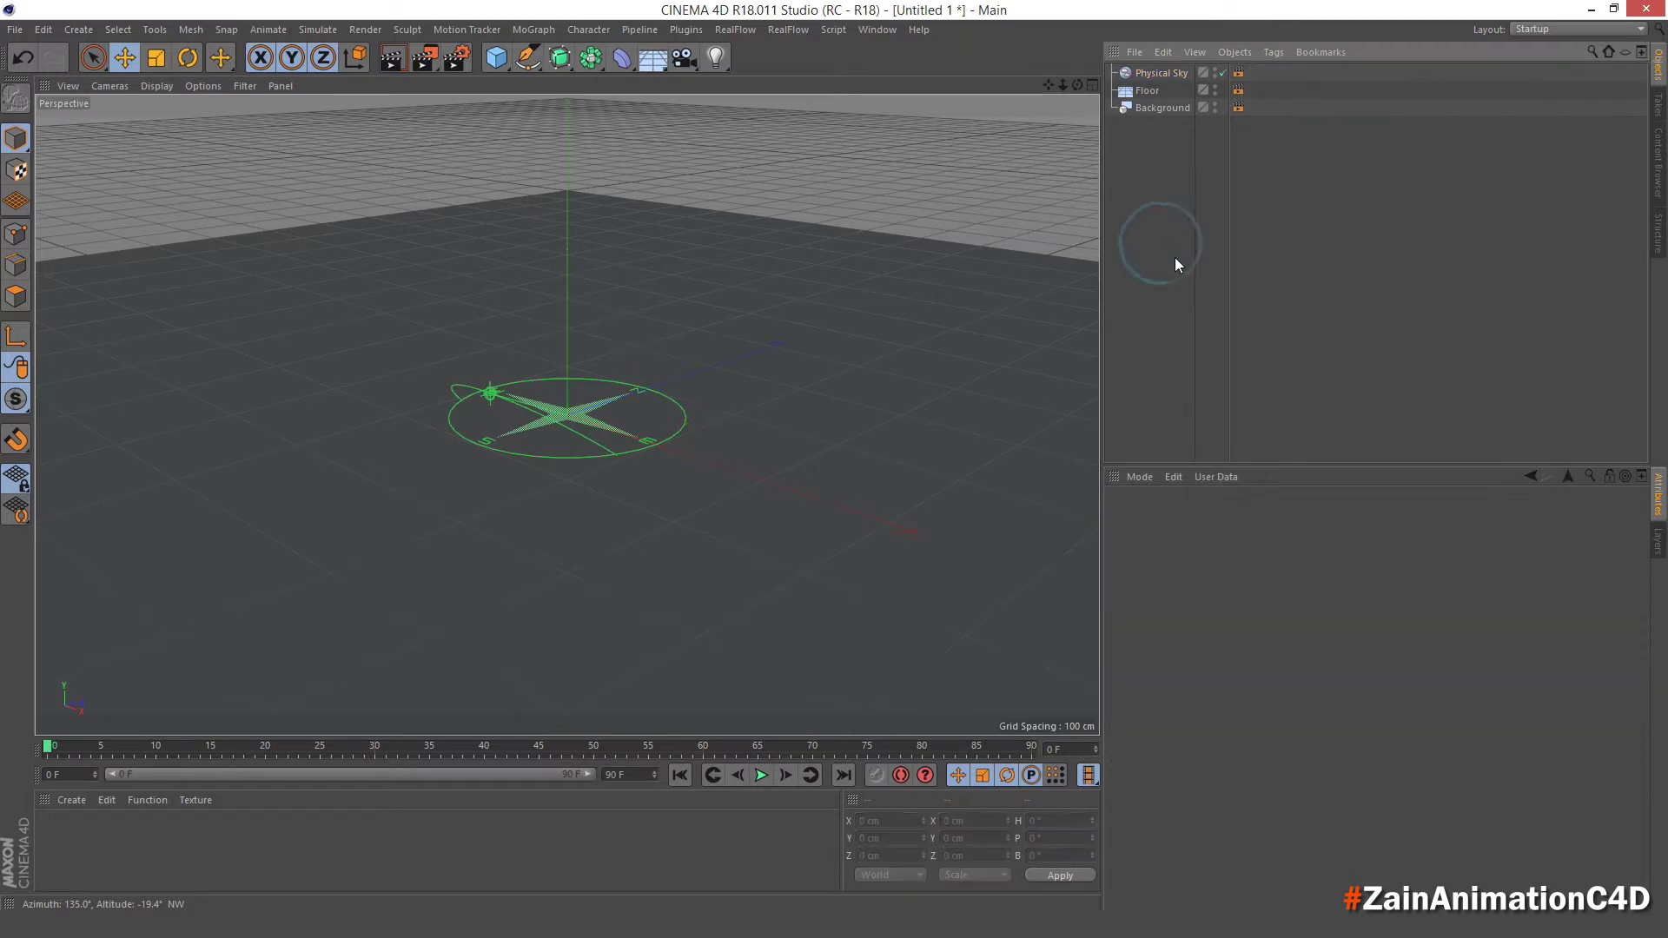
Add an Infinite Light pitched -90° so it points straight down.
{"action": "left_click", "coordinate": [716, 57]}
{"action": "left_click", "coordinate": [872, 146]}
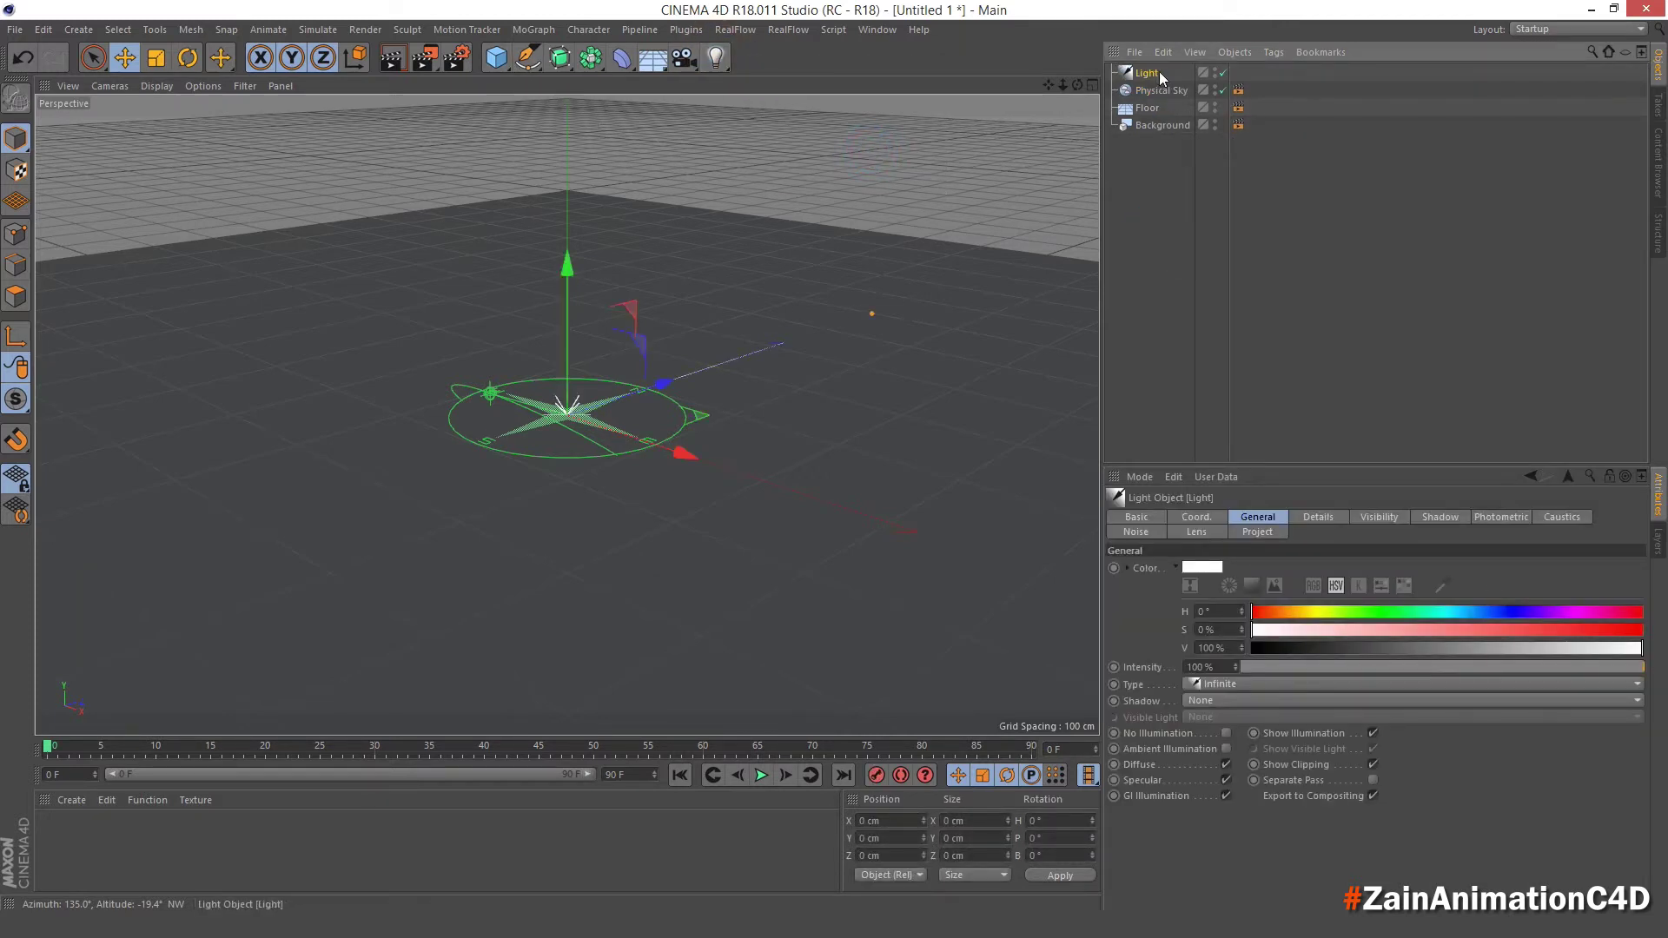
{"action": "left_click", "coordinate": [1197, 517]}
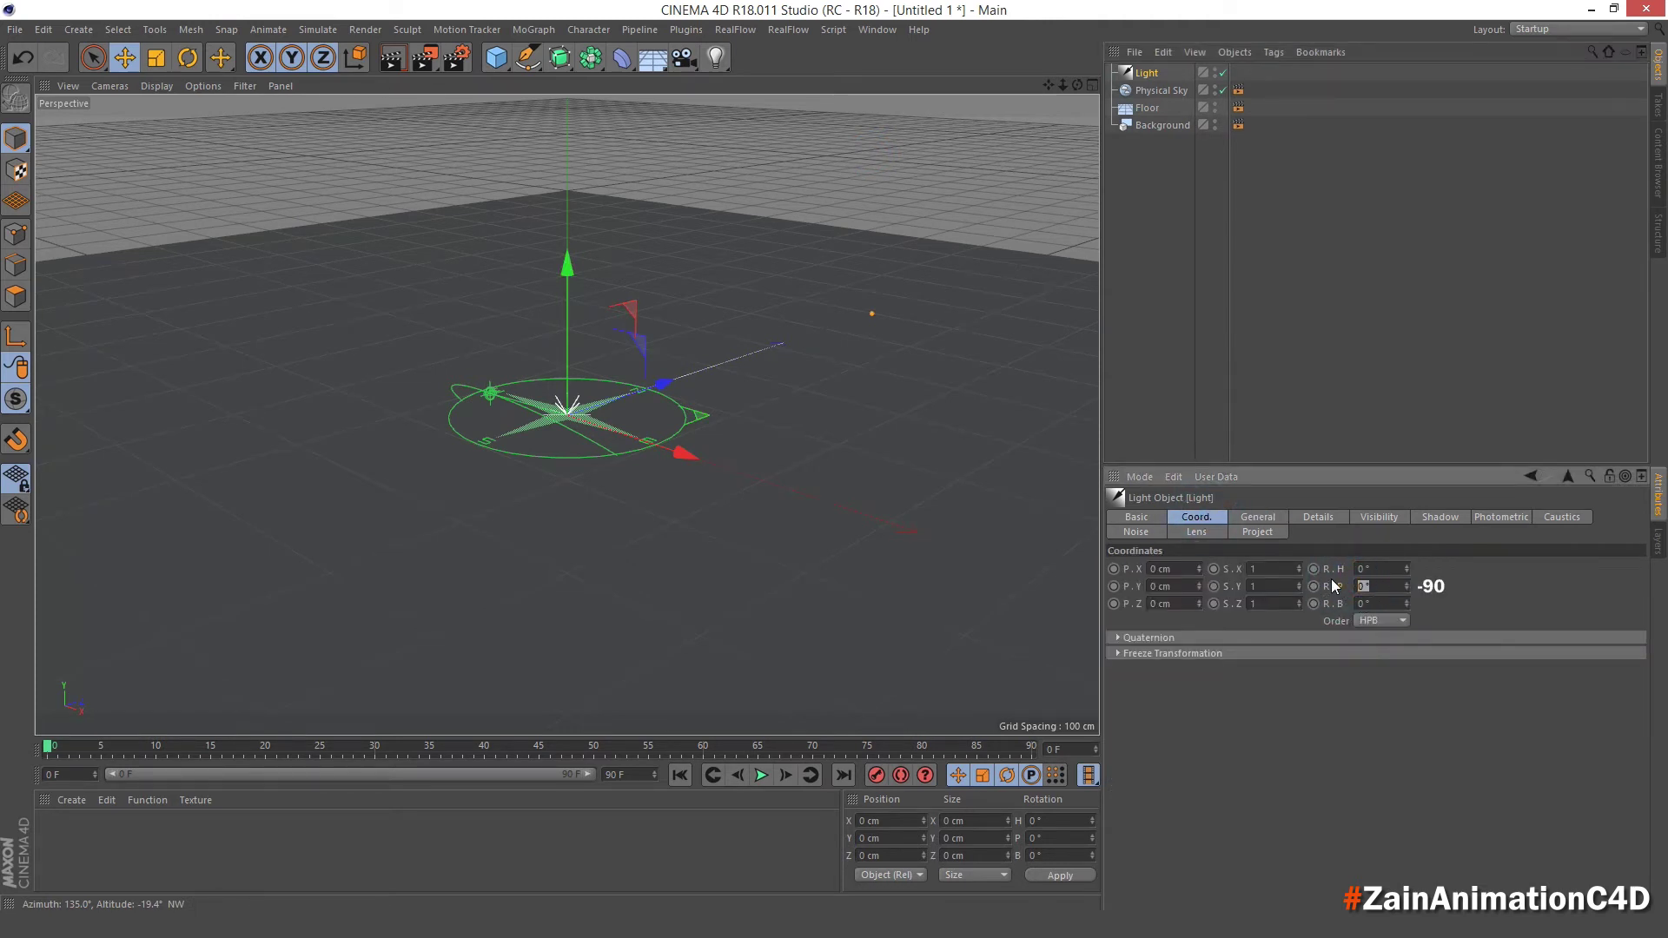
{"action": "type", "text": "90"}
{"action": "key", "text": "Return"}
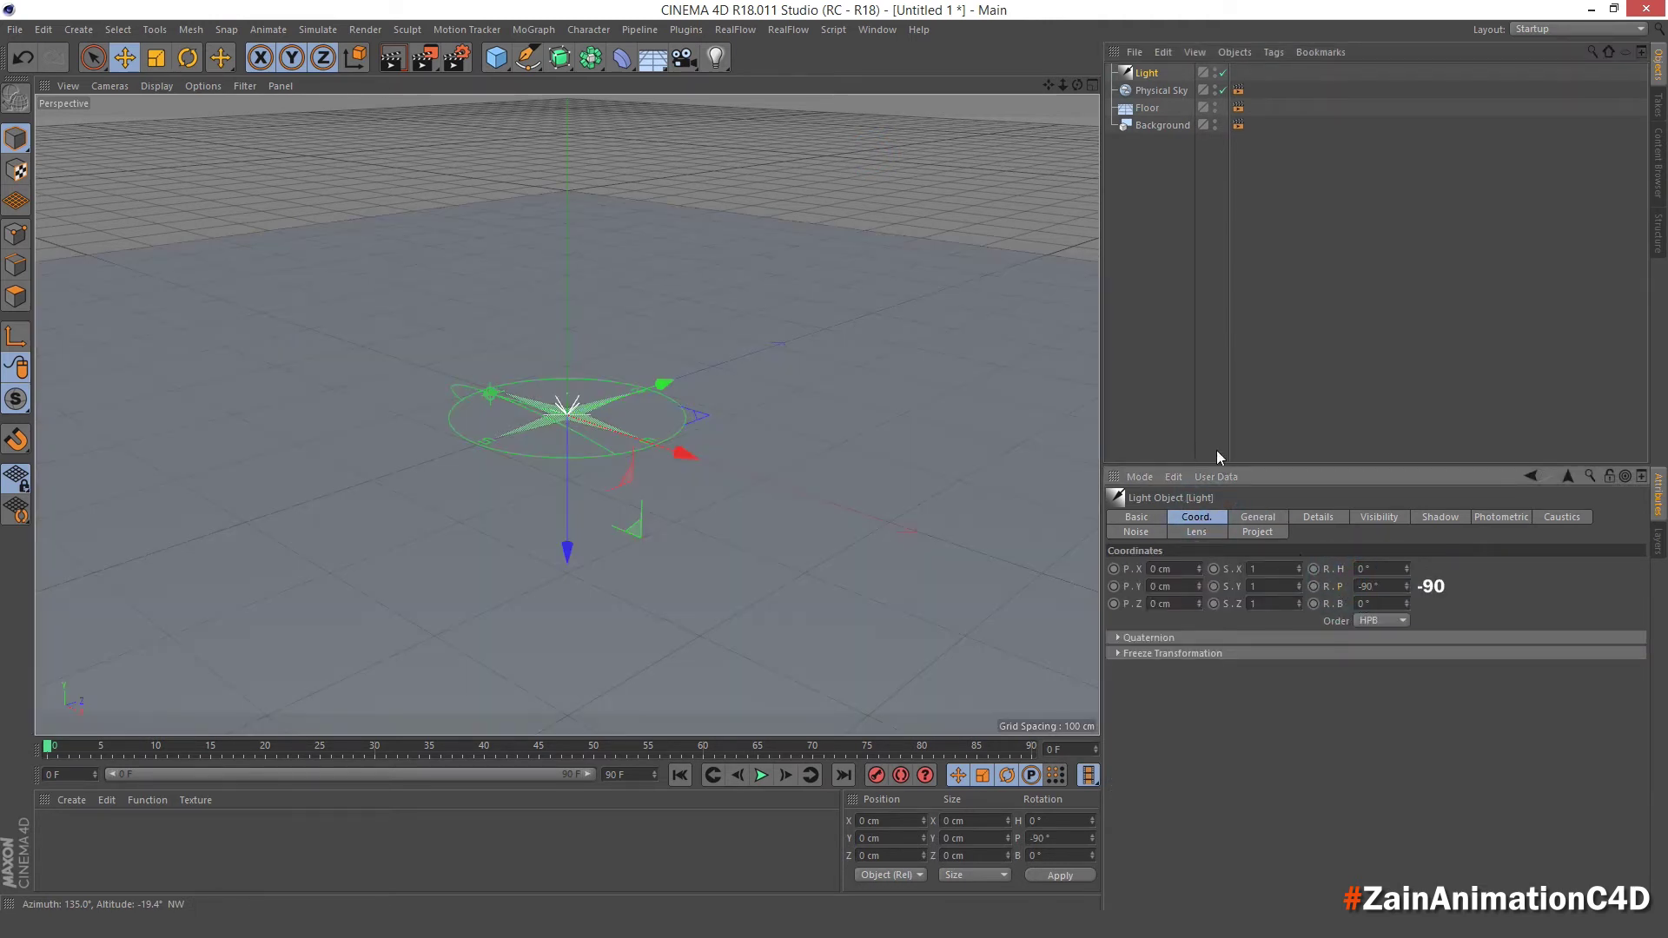
{"action": "left_click", "coordinate": [1172, 402]}
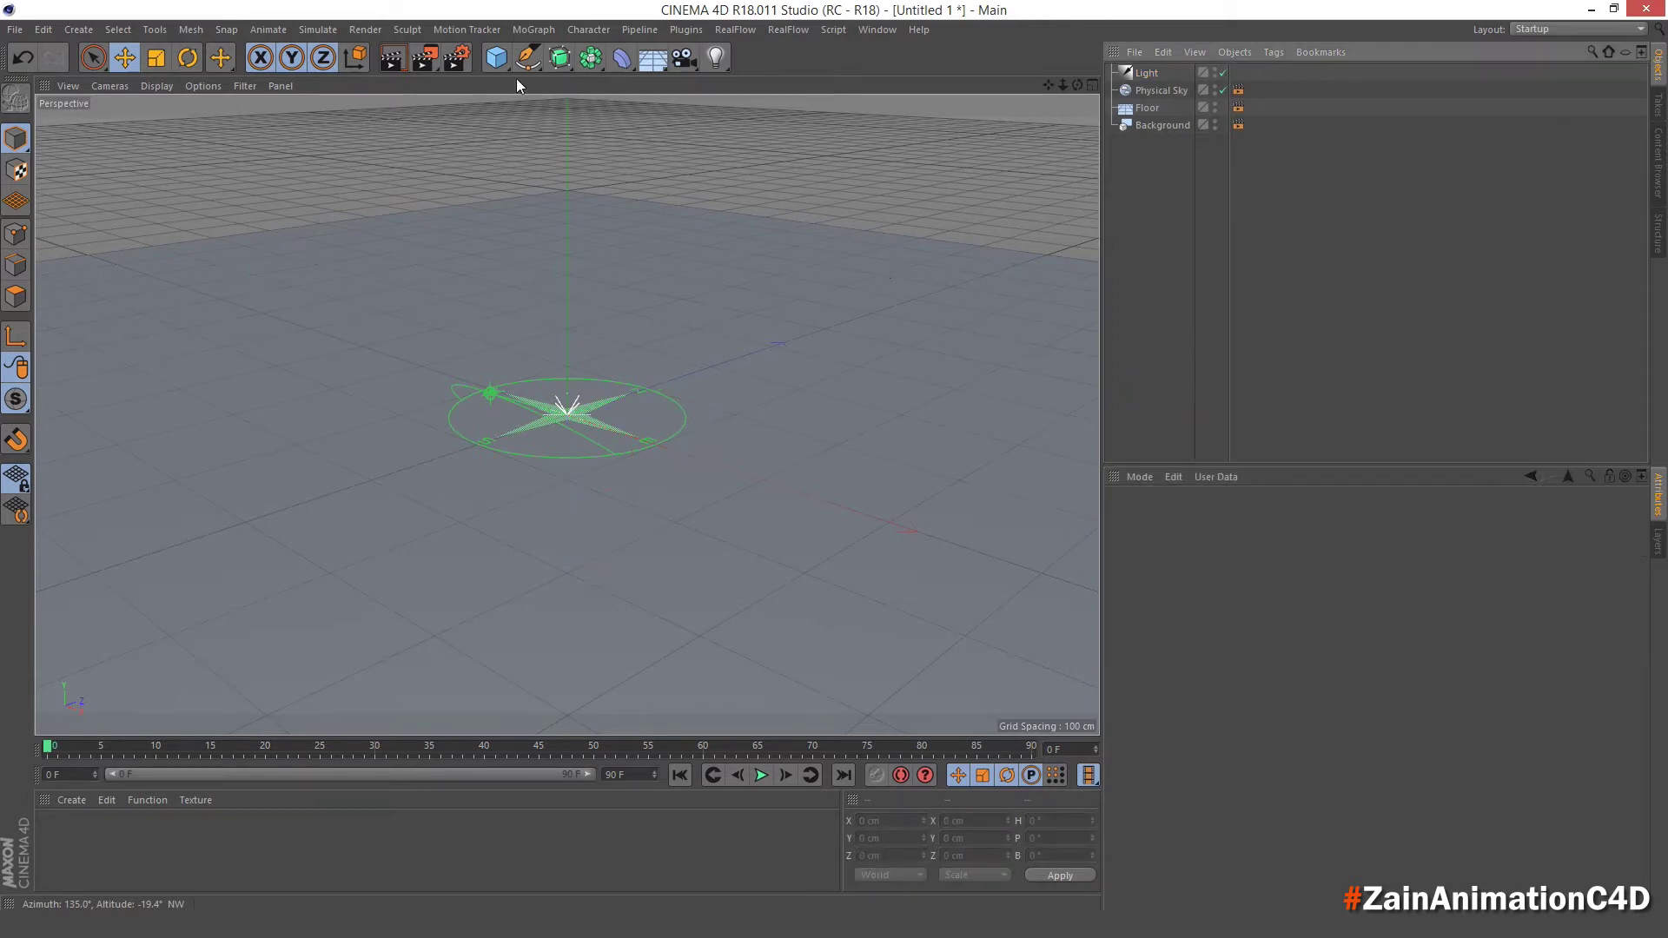
Add a Cube sized 25 cm on X, Y and Z.
{"action": "left_click", "coordinate": [497, 66]}
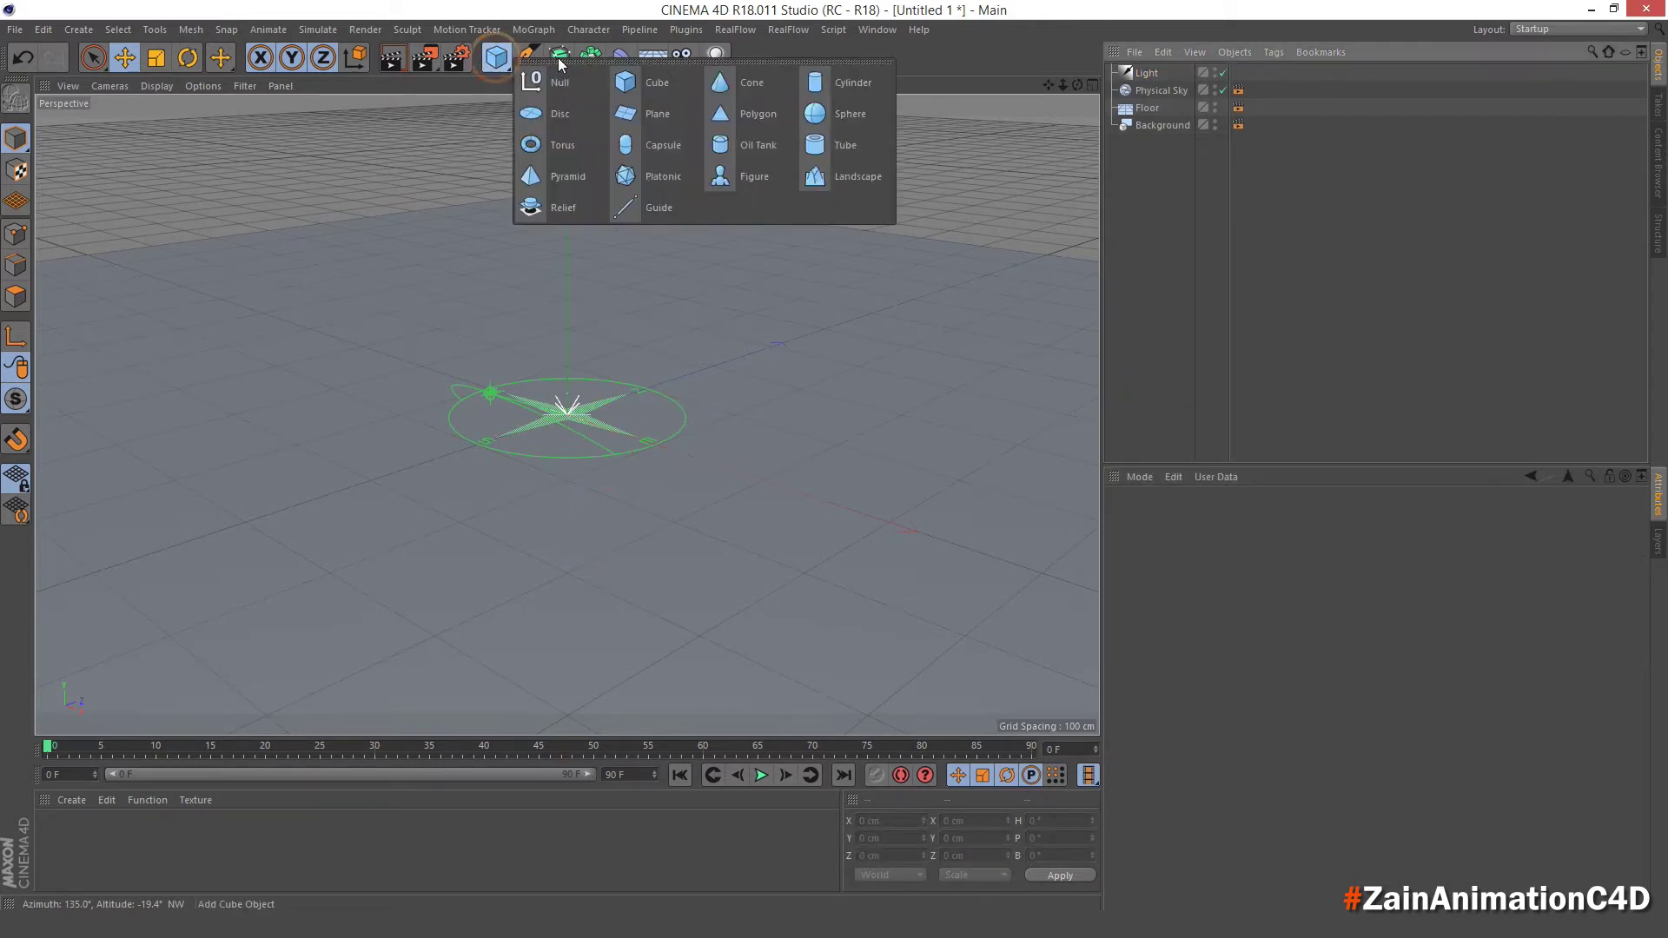
{"action": "left_click", "coordinate": [663, 68]}
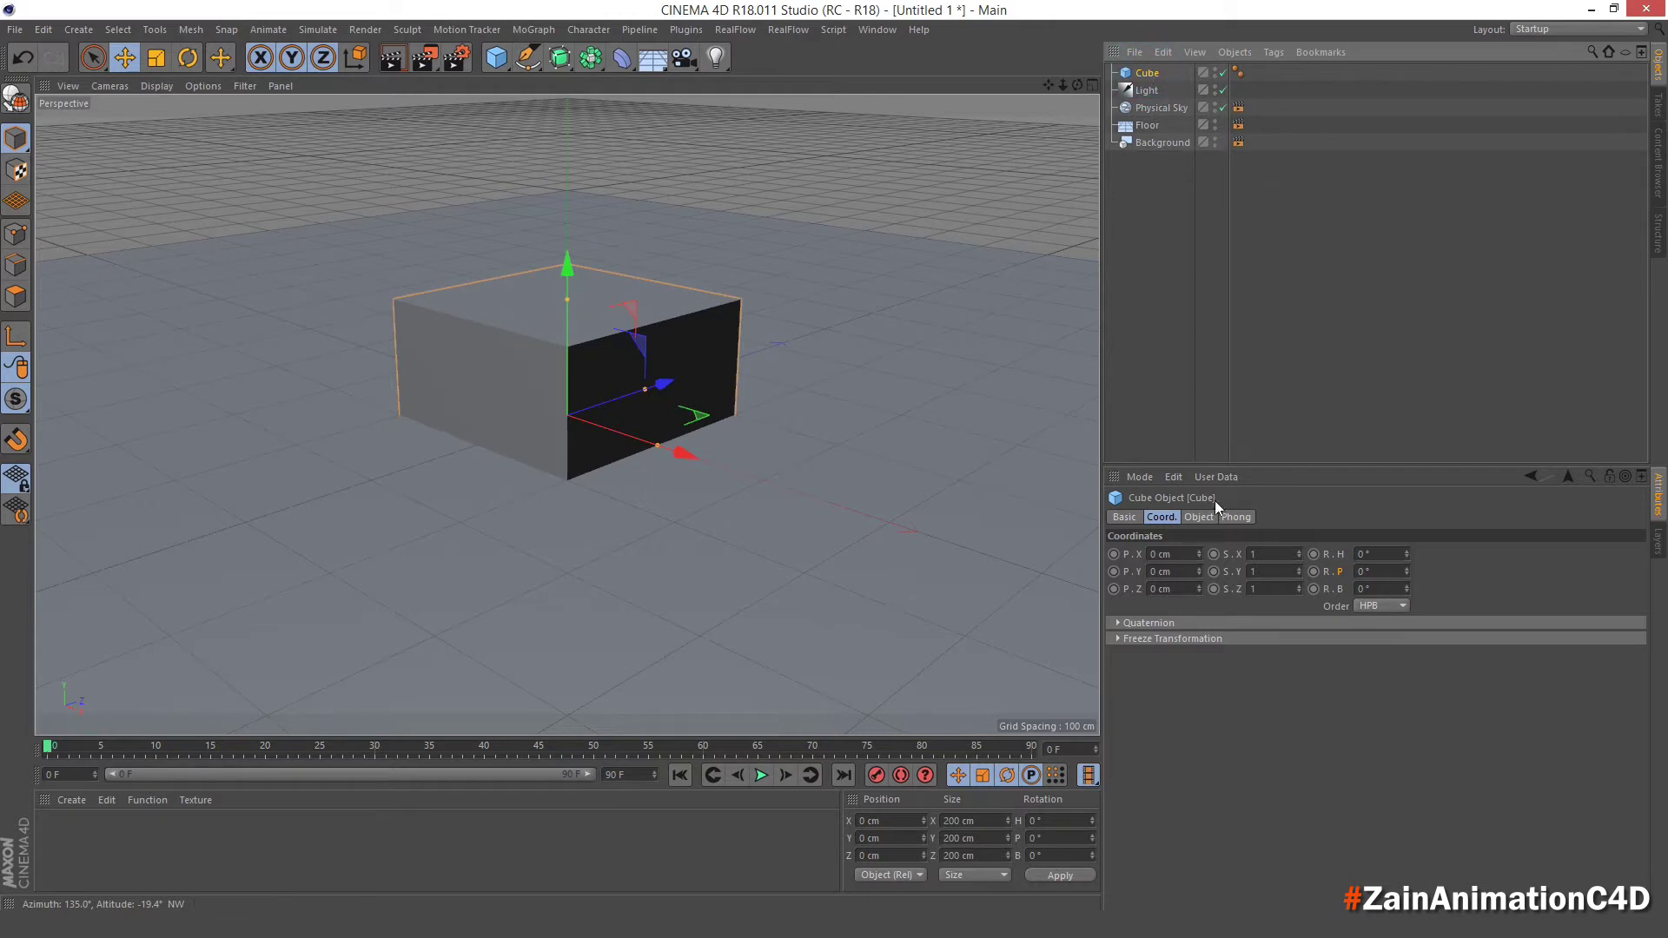
{"action": "left_click", "coordinate": [1199, 516]}
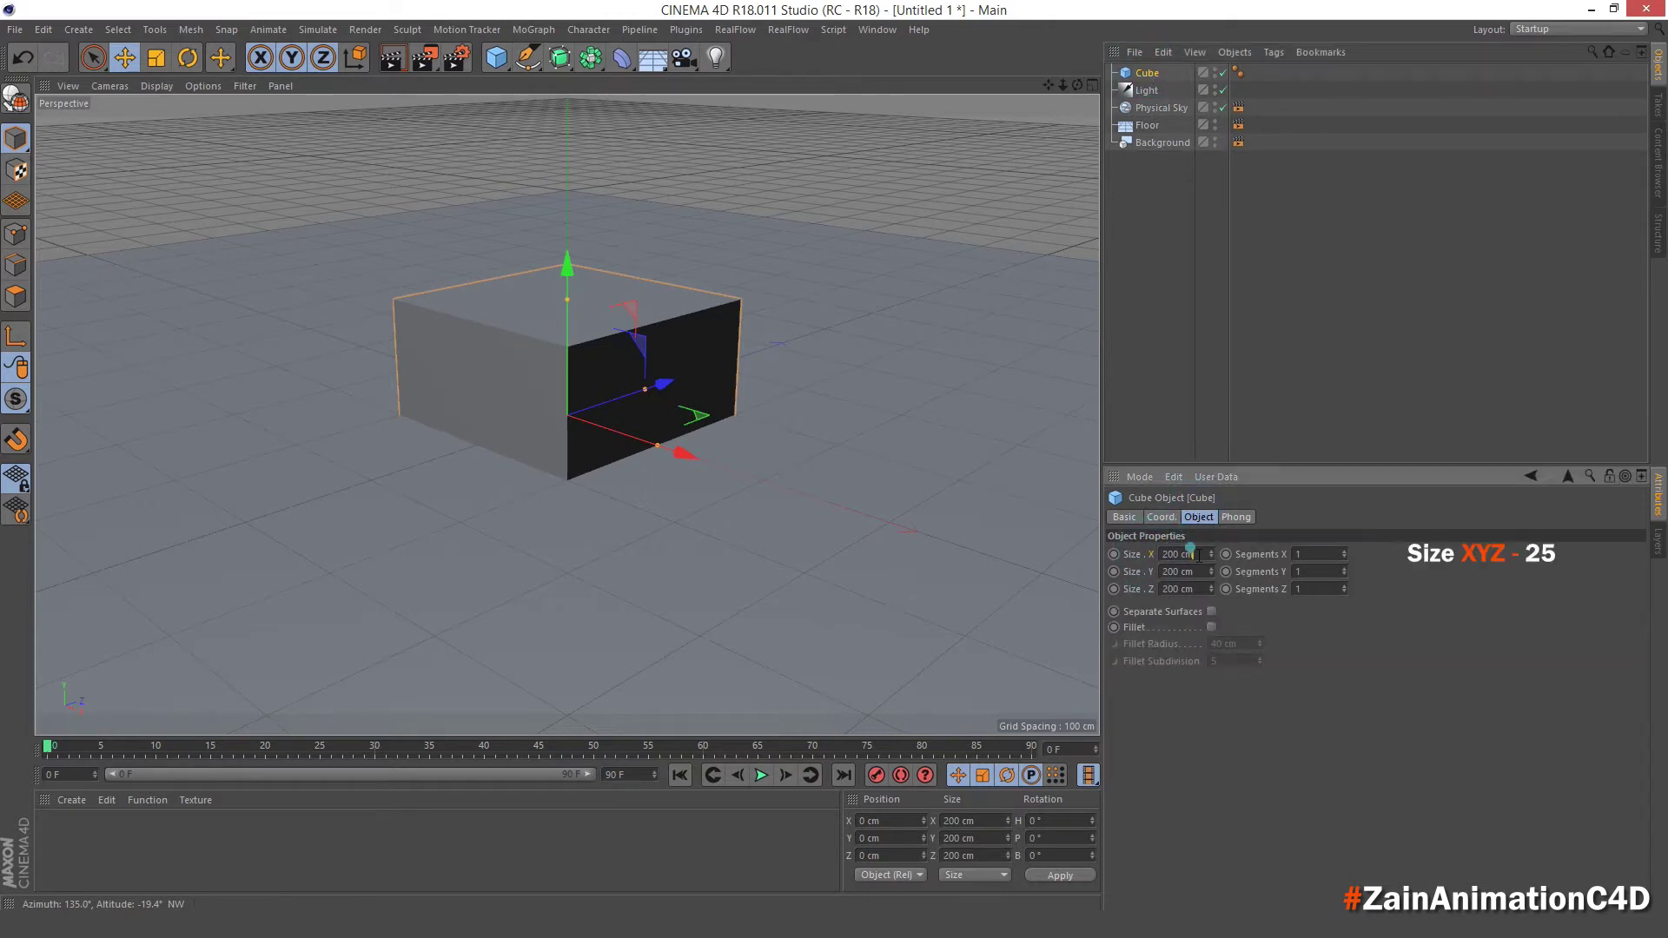
{"action": "left_click_drag", "start_coordinate": [1199, 554], "coordinate": [1163, 554]}
{"action": "double_click", "coordinate": [1190, 571]}
{"action": "type", "text": "25"}
{"action": "left_click_drag", "start_coordinate": [1195, 590], "coordinate": [1165, 590]}
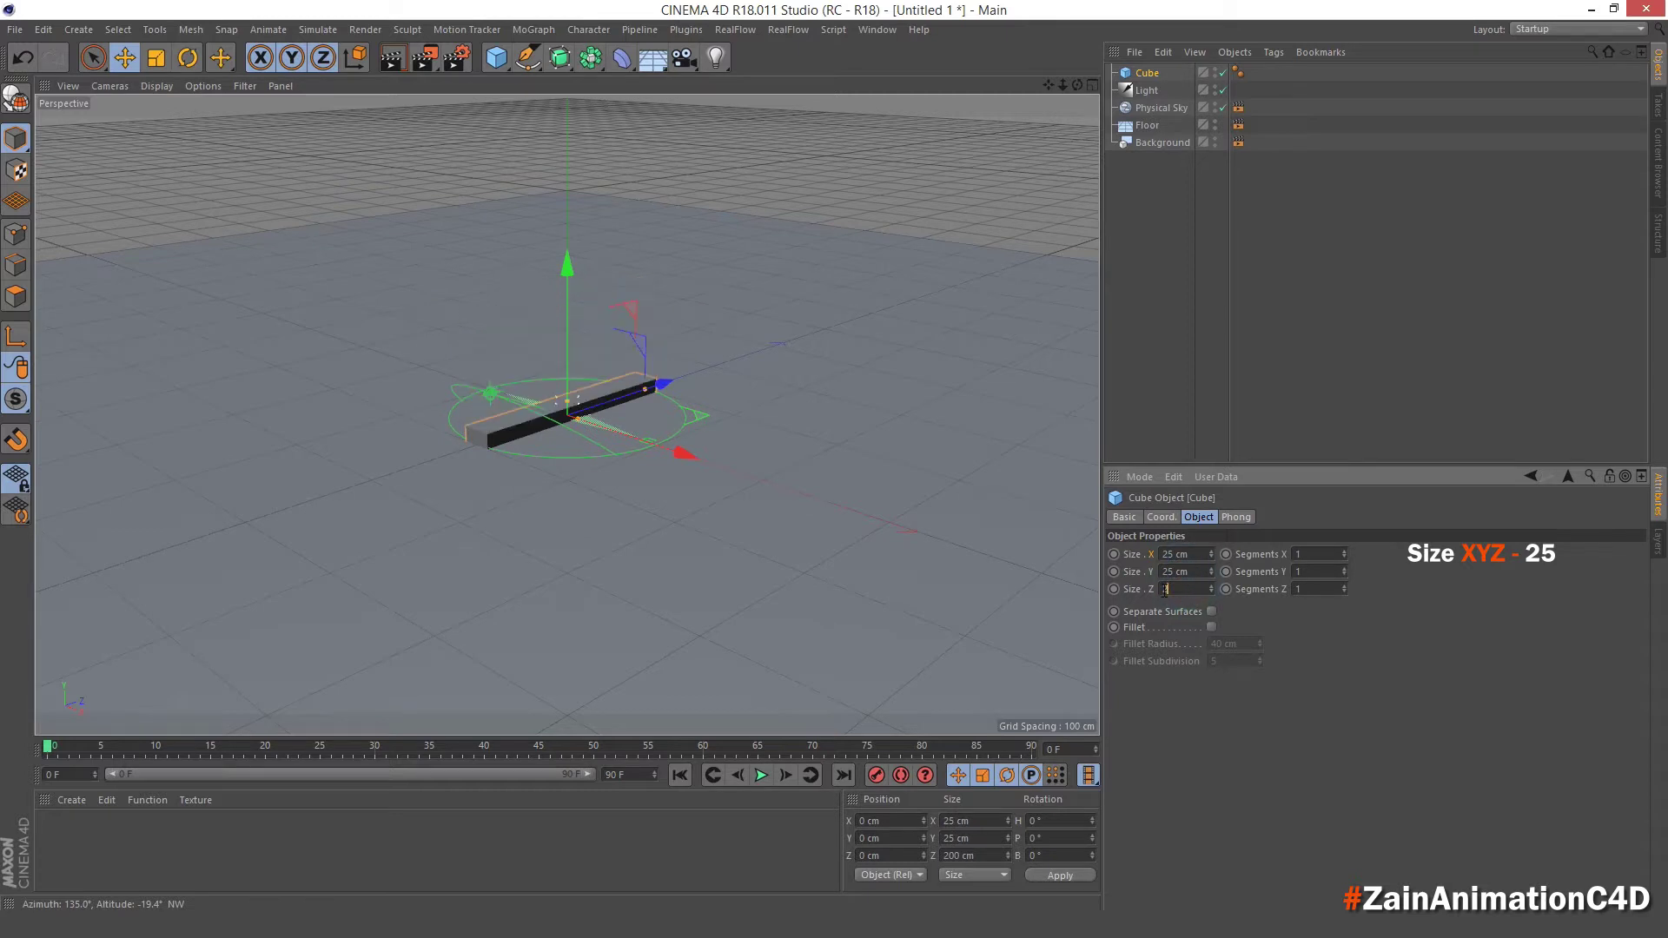
{"action": "key", "text": "Return"}
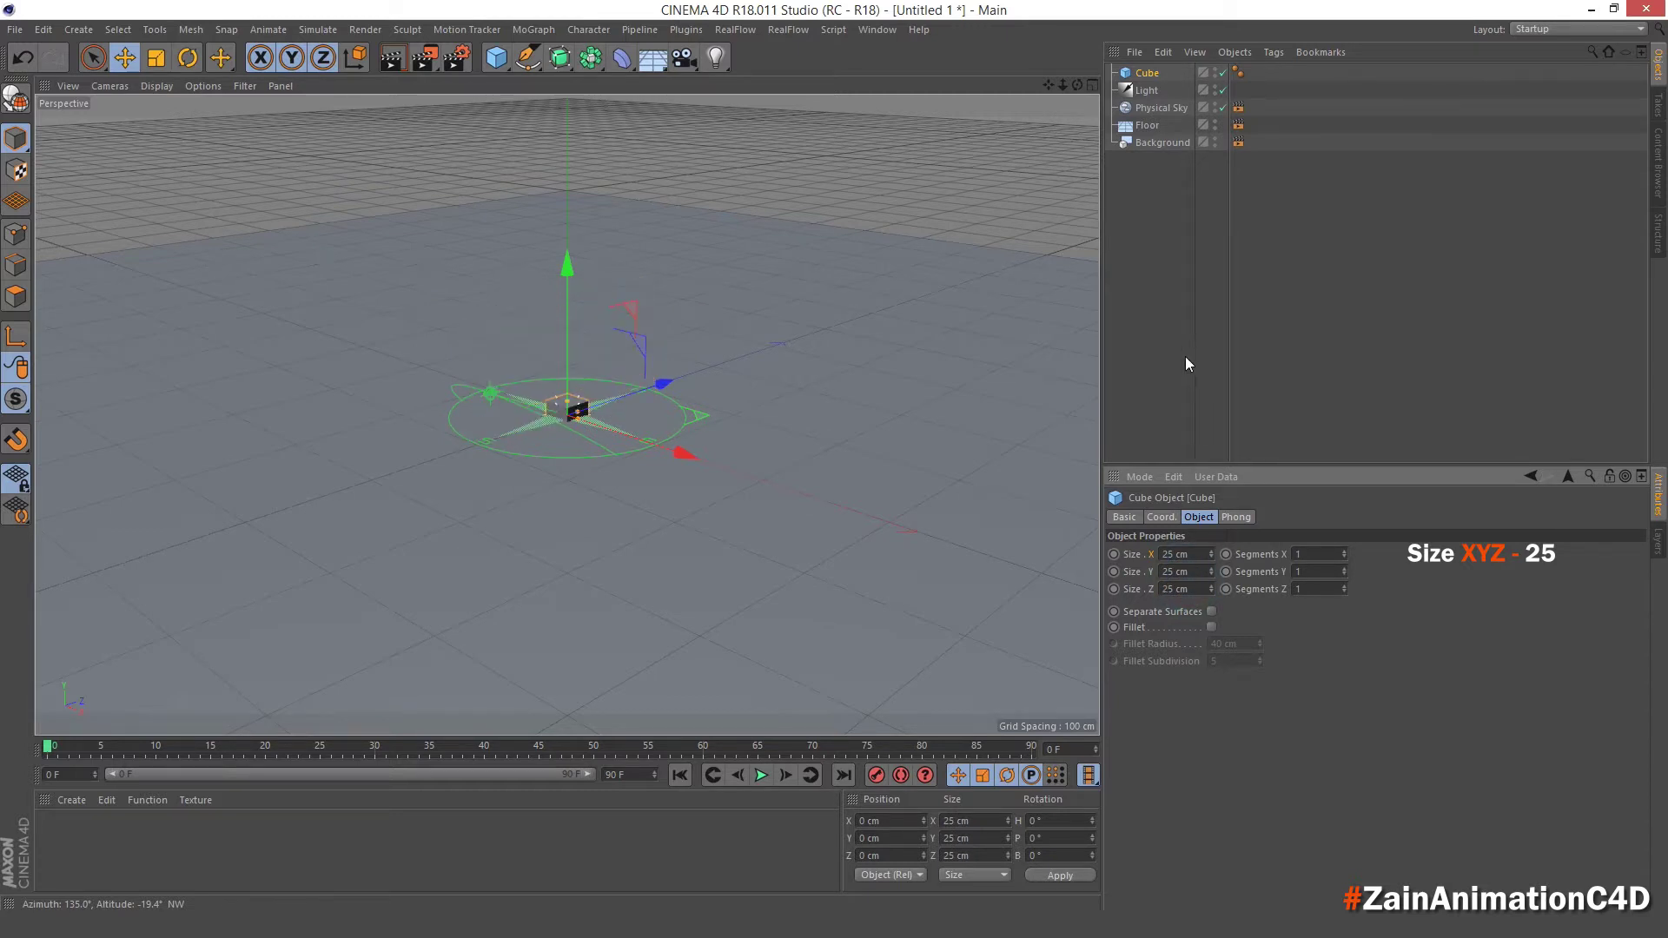
{"action": "left_click", "coordinate": [1142, 298]}
{"action": "left_click", "coordinate": [1147, 73]}
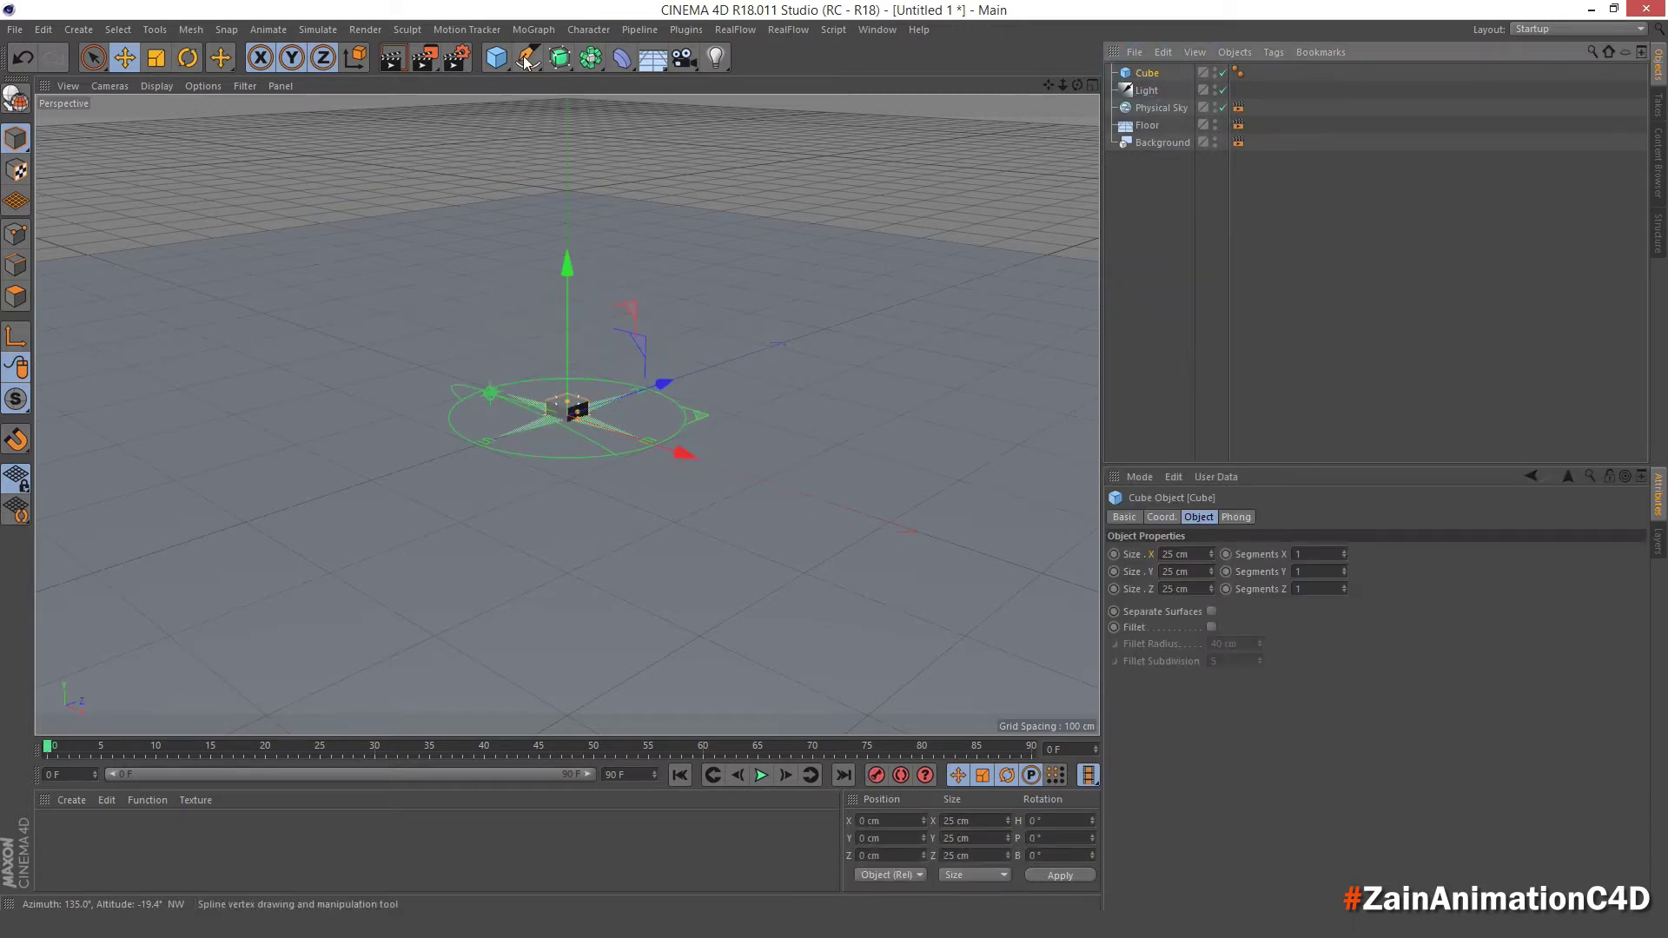
Put the cube in a Cloner set to Grid Array with 6×6×6 clones.
{"action": "left_click", "coordinate": [520, 30]}
{"action": "left_click", "coordinate": [568, 223], "text": "alt"}
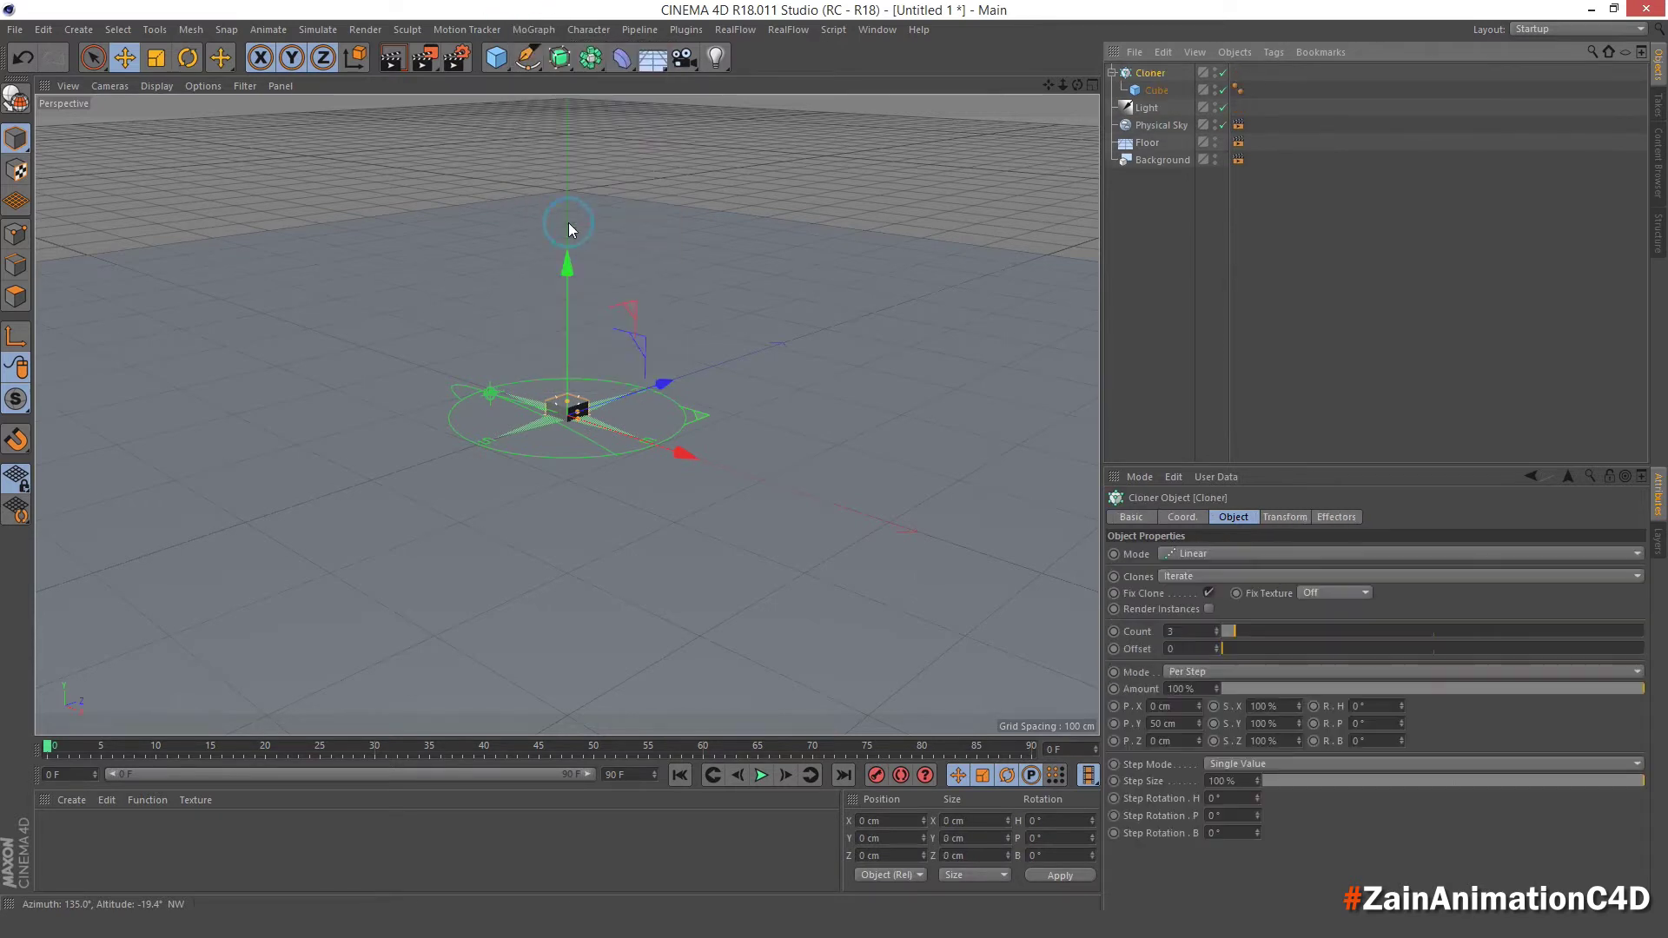
{"action": "left_click", "coordinate": [1173, 553]}
{"action": "left_click", "coordinate": [1201, 624]}
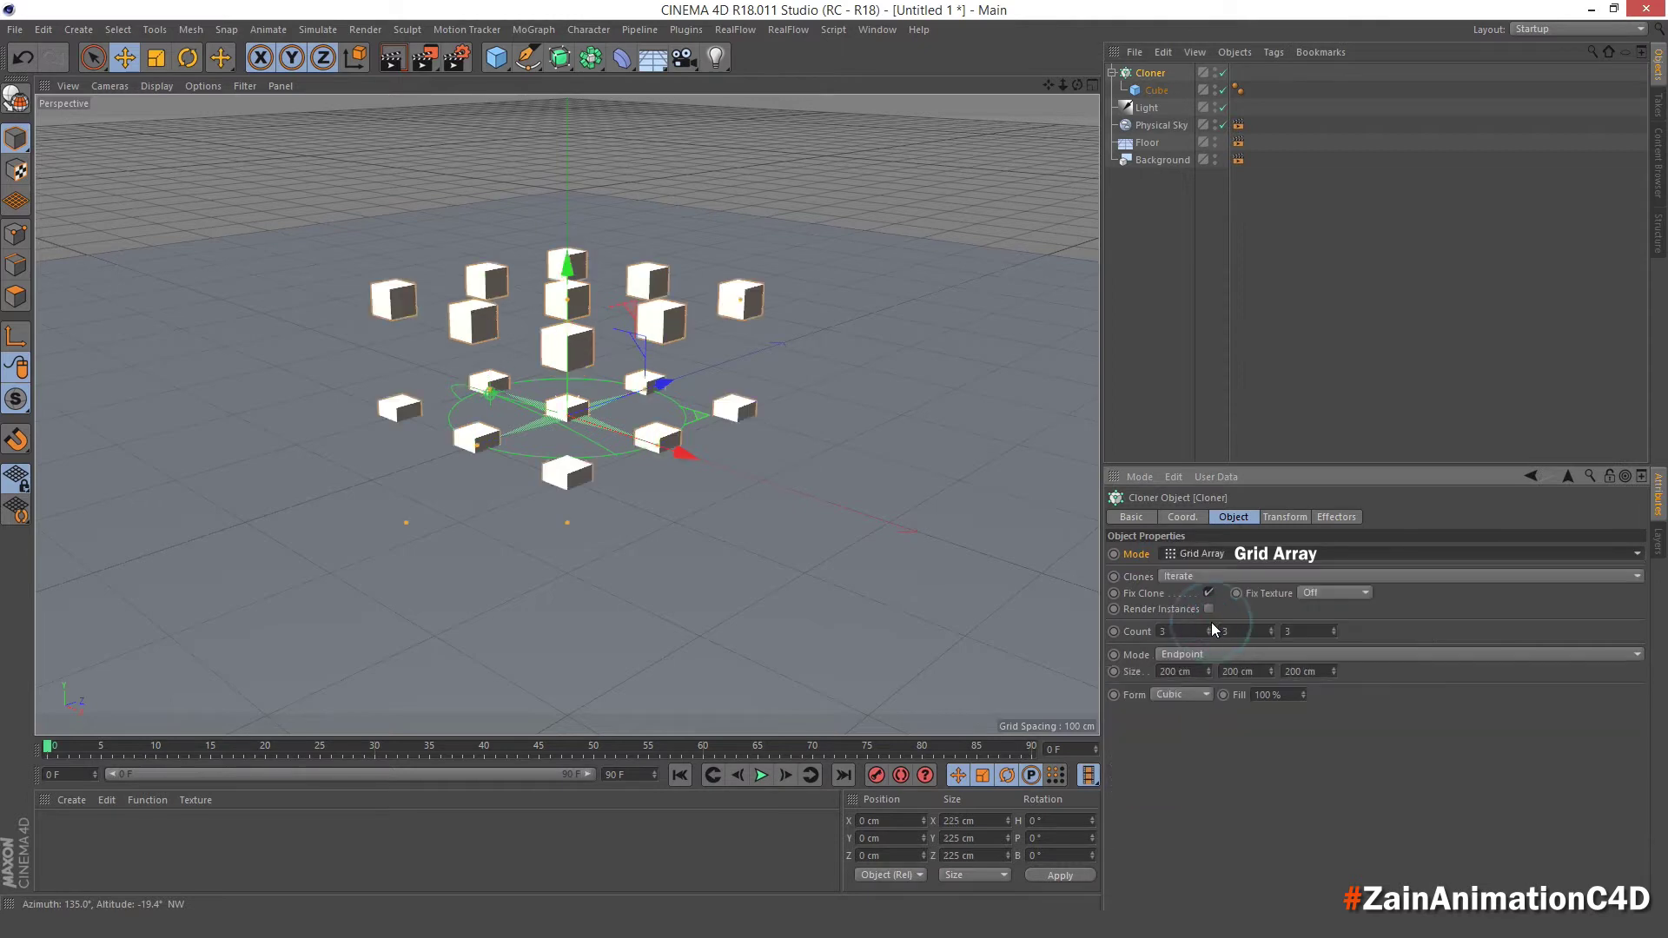
{"action": "left_click", "coordinate": [1165, 632]}
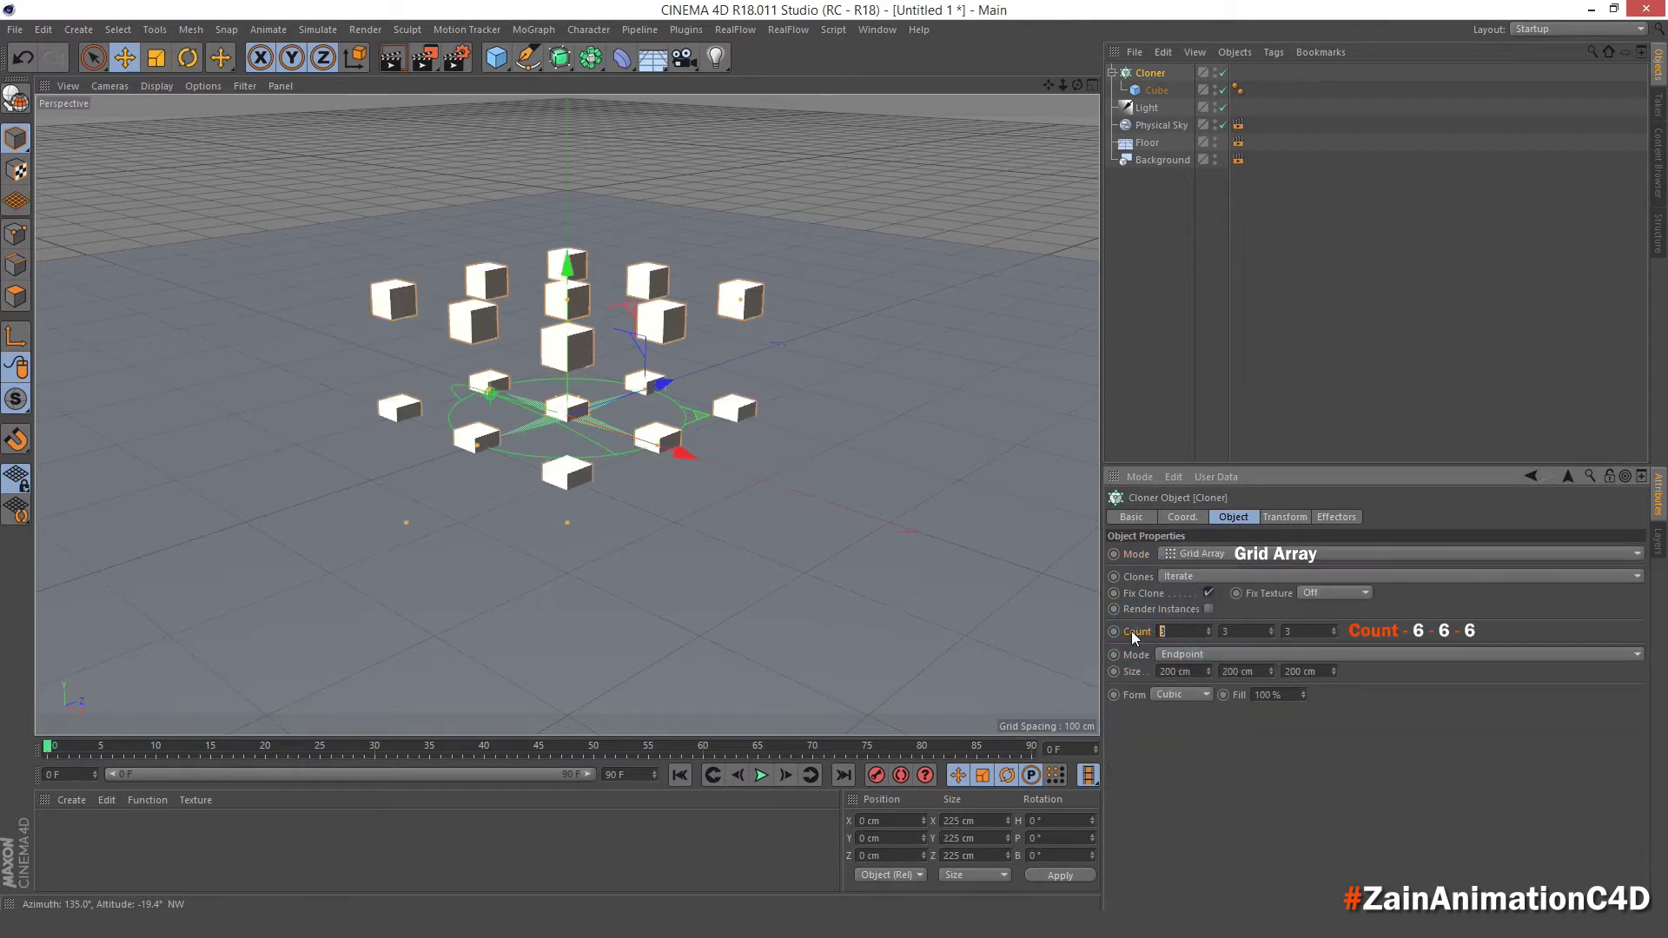
{"action": "type", "text": "6"}
{"action": "key", "text": "Tab"}
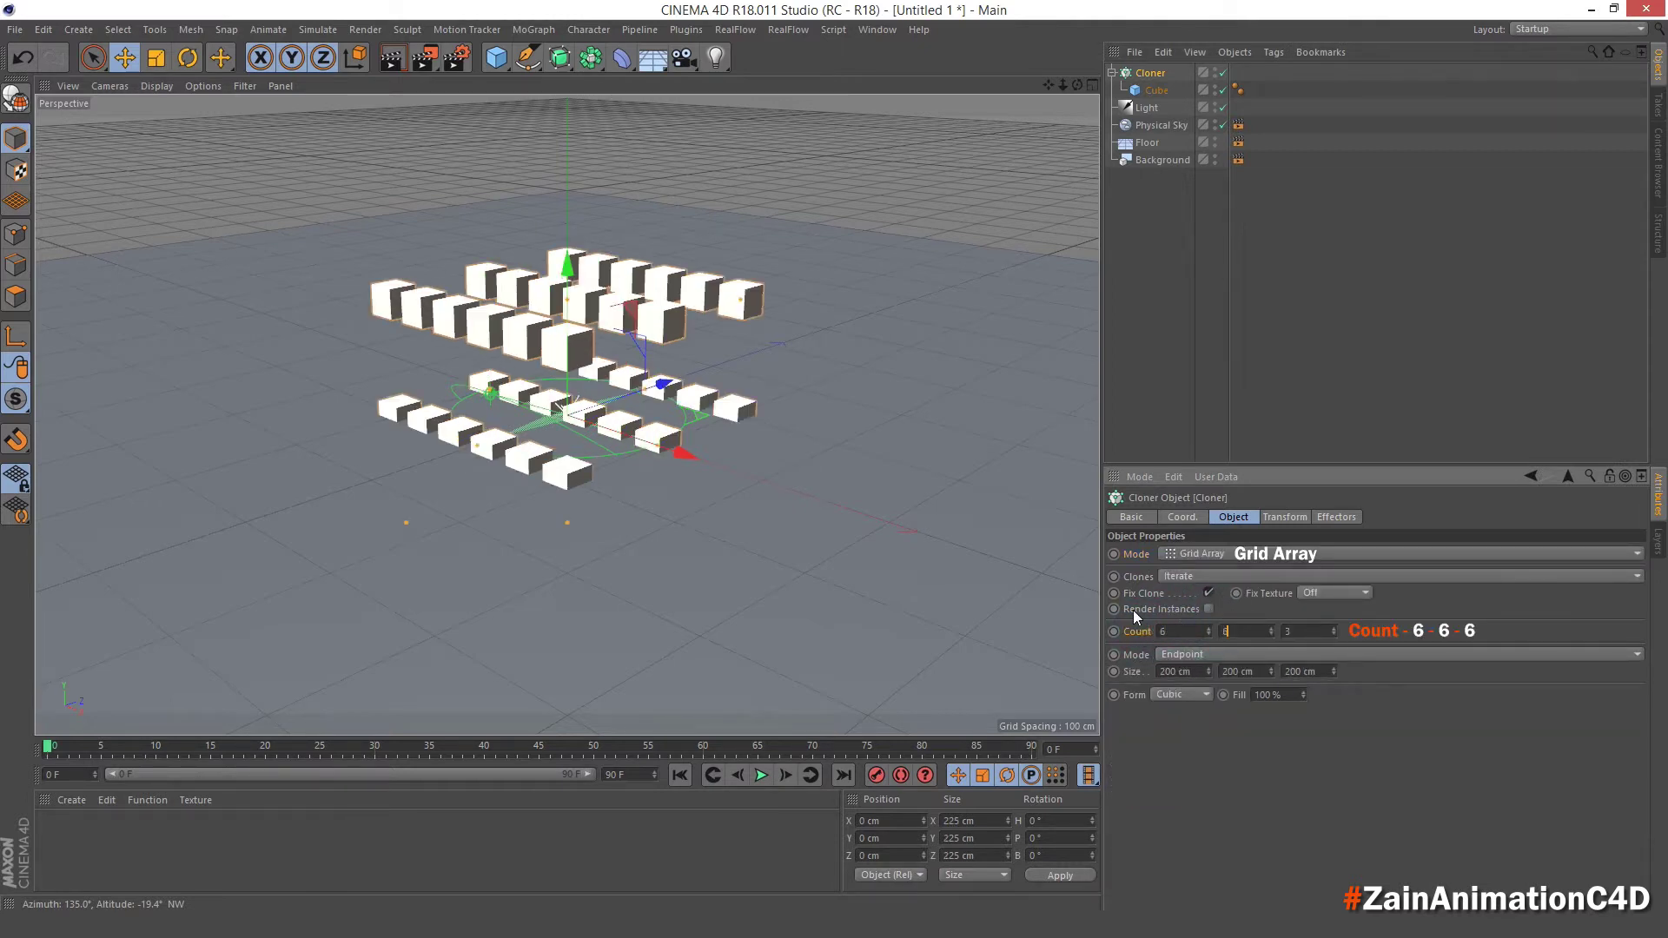
{"action": "type", "text": "6"}
{"action": "key", "text": "Tab"}
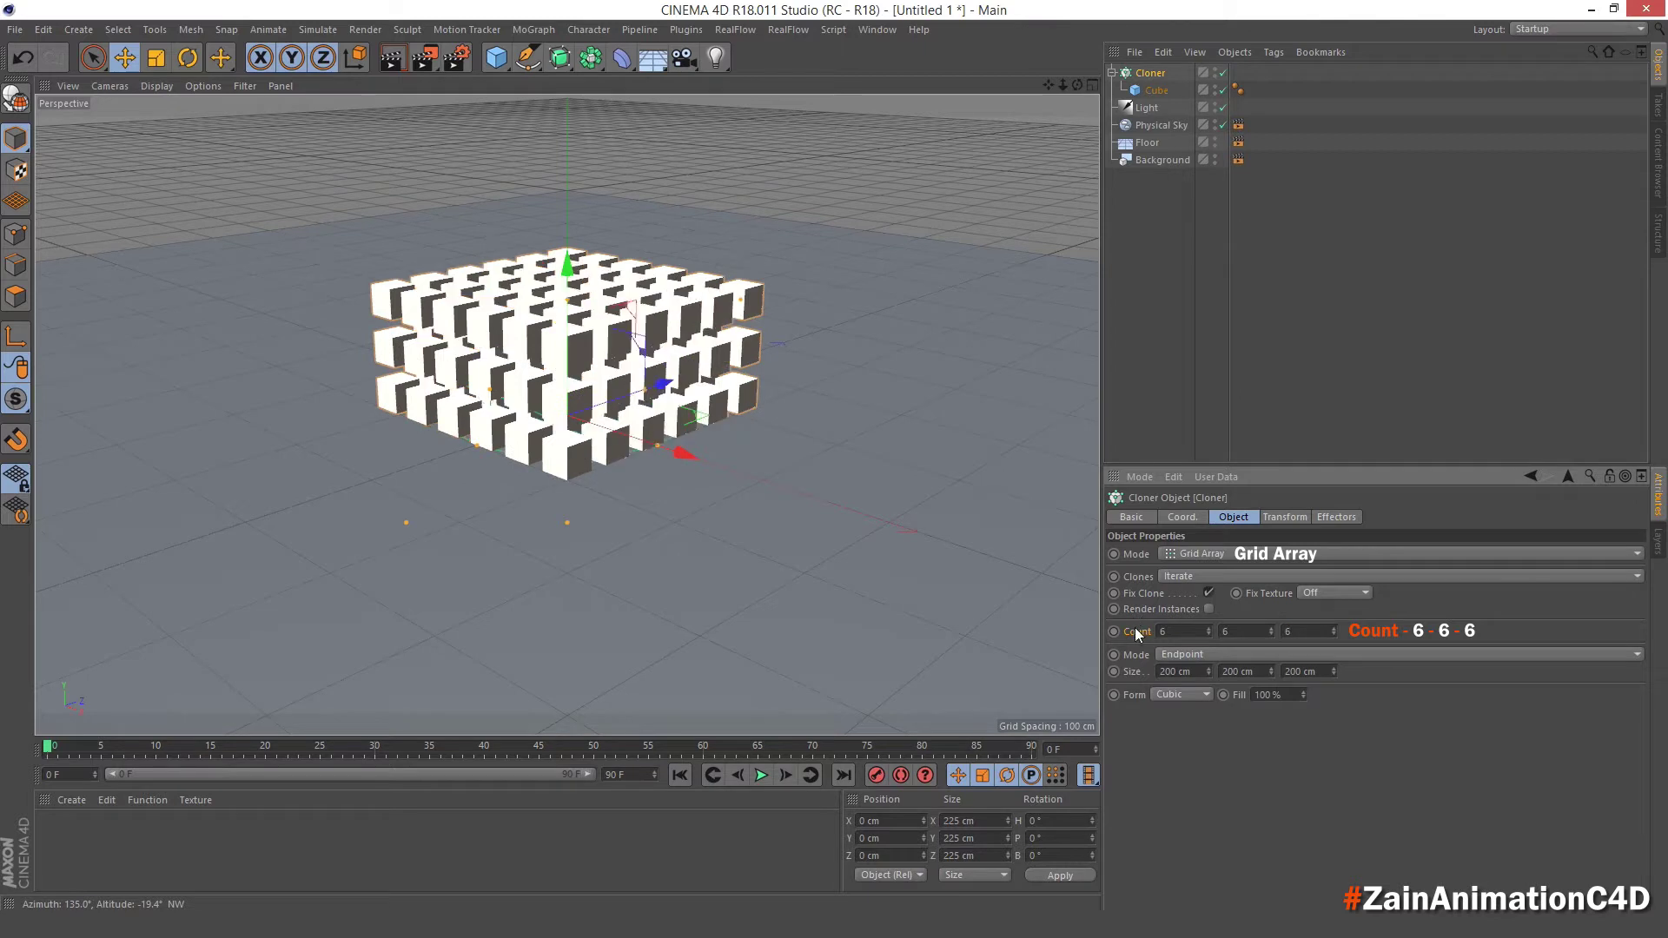
Set the grid size to 125 cm on every side.
{"action": "left_click", "coordinate": [1134, 672]}
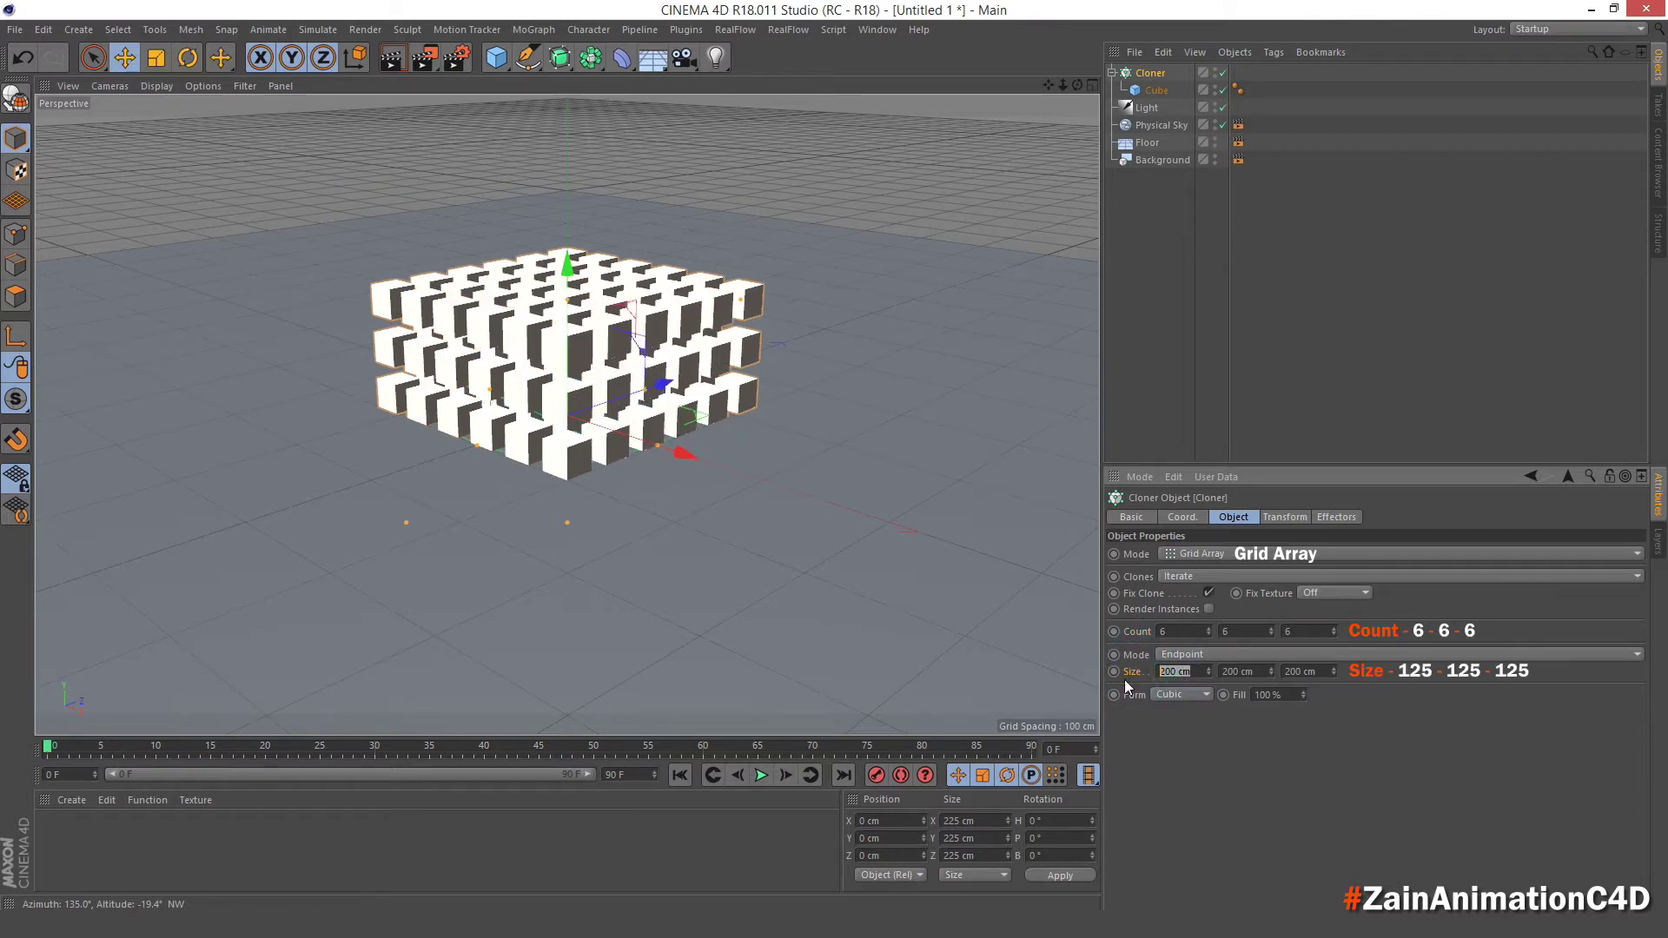
{"action": "type", "text": "125"}
{"action": "key", "text": "Tab"}
{"action": "type", "text": "12"}
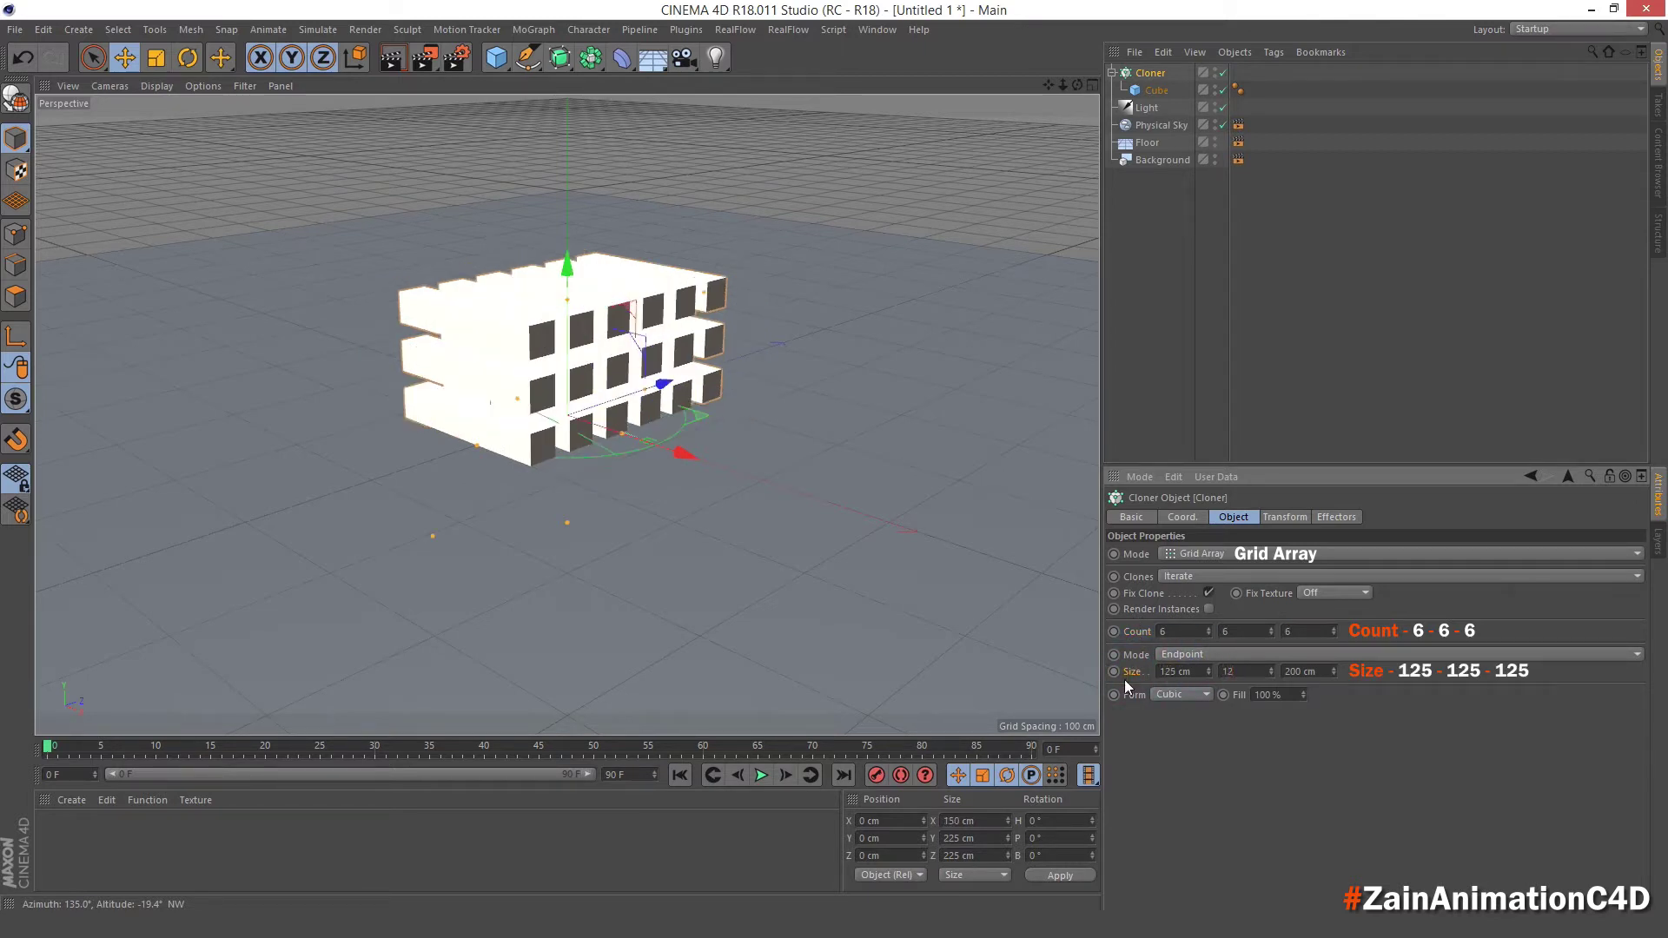
{"action": "type", "text": "5"}
{"action": "key", "text": "Tab"}
{"action": "type", "text": "125"}
{"action": "key", "text": "Return"}
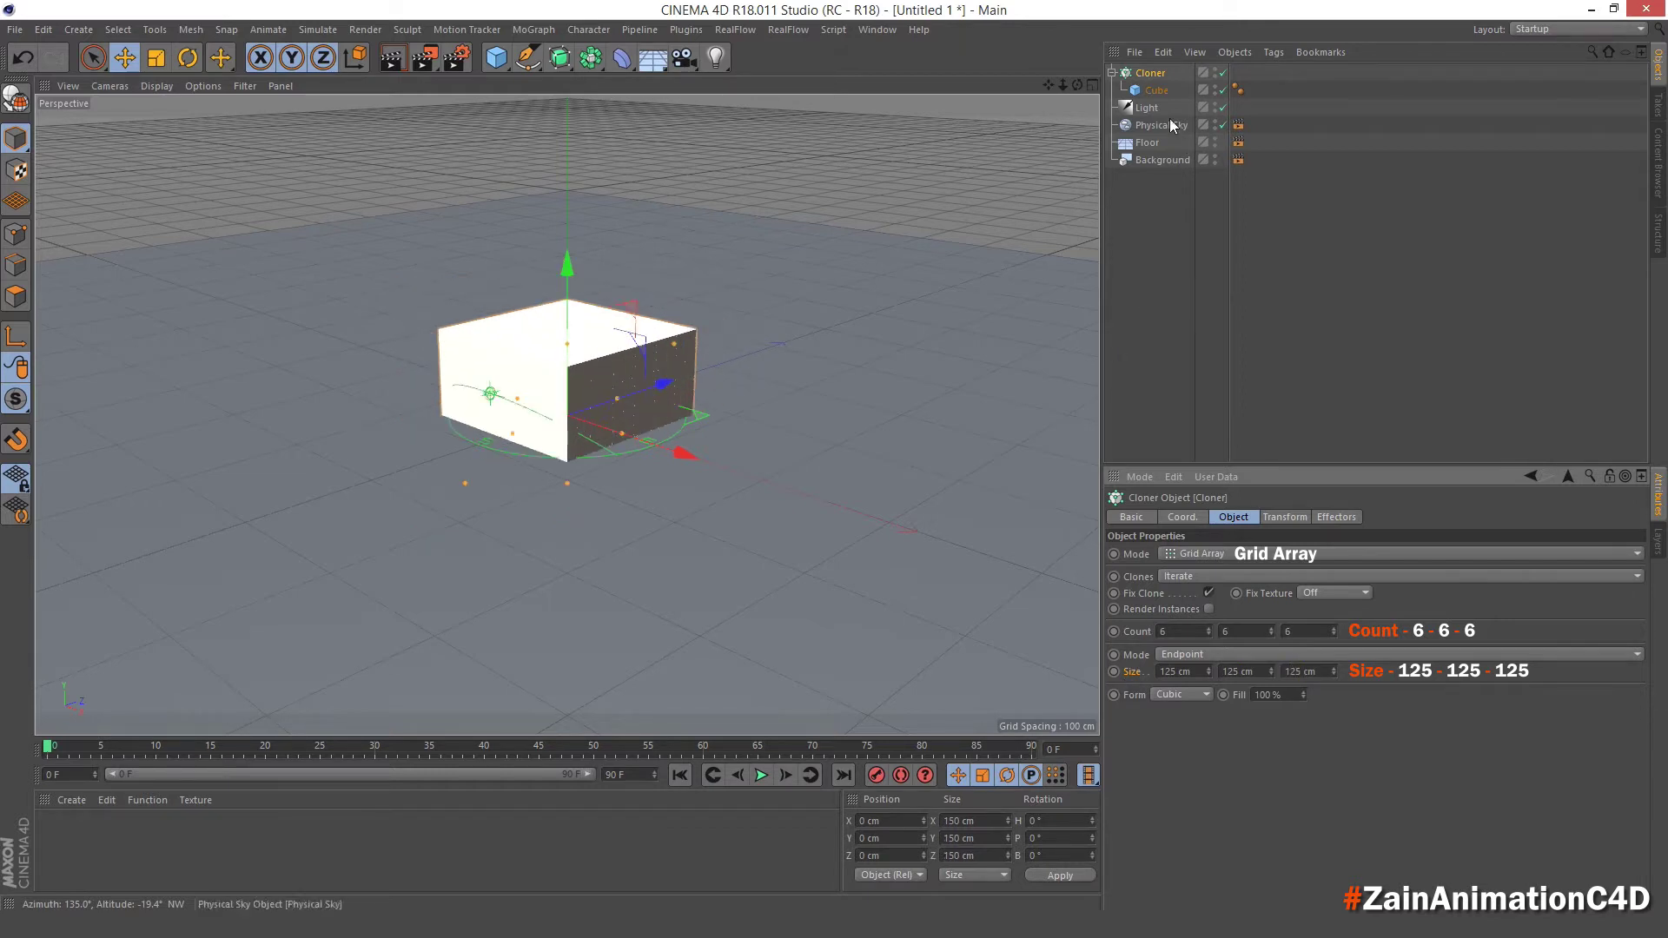
Raise the Cloner to P.Y 75 cm and orbit to face the block.
{"action": "left_click", "coordinate": [1186, 517]}
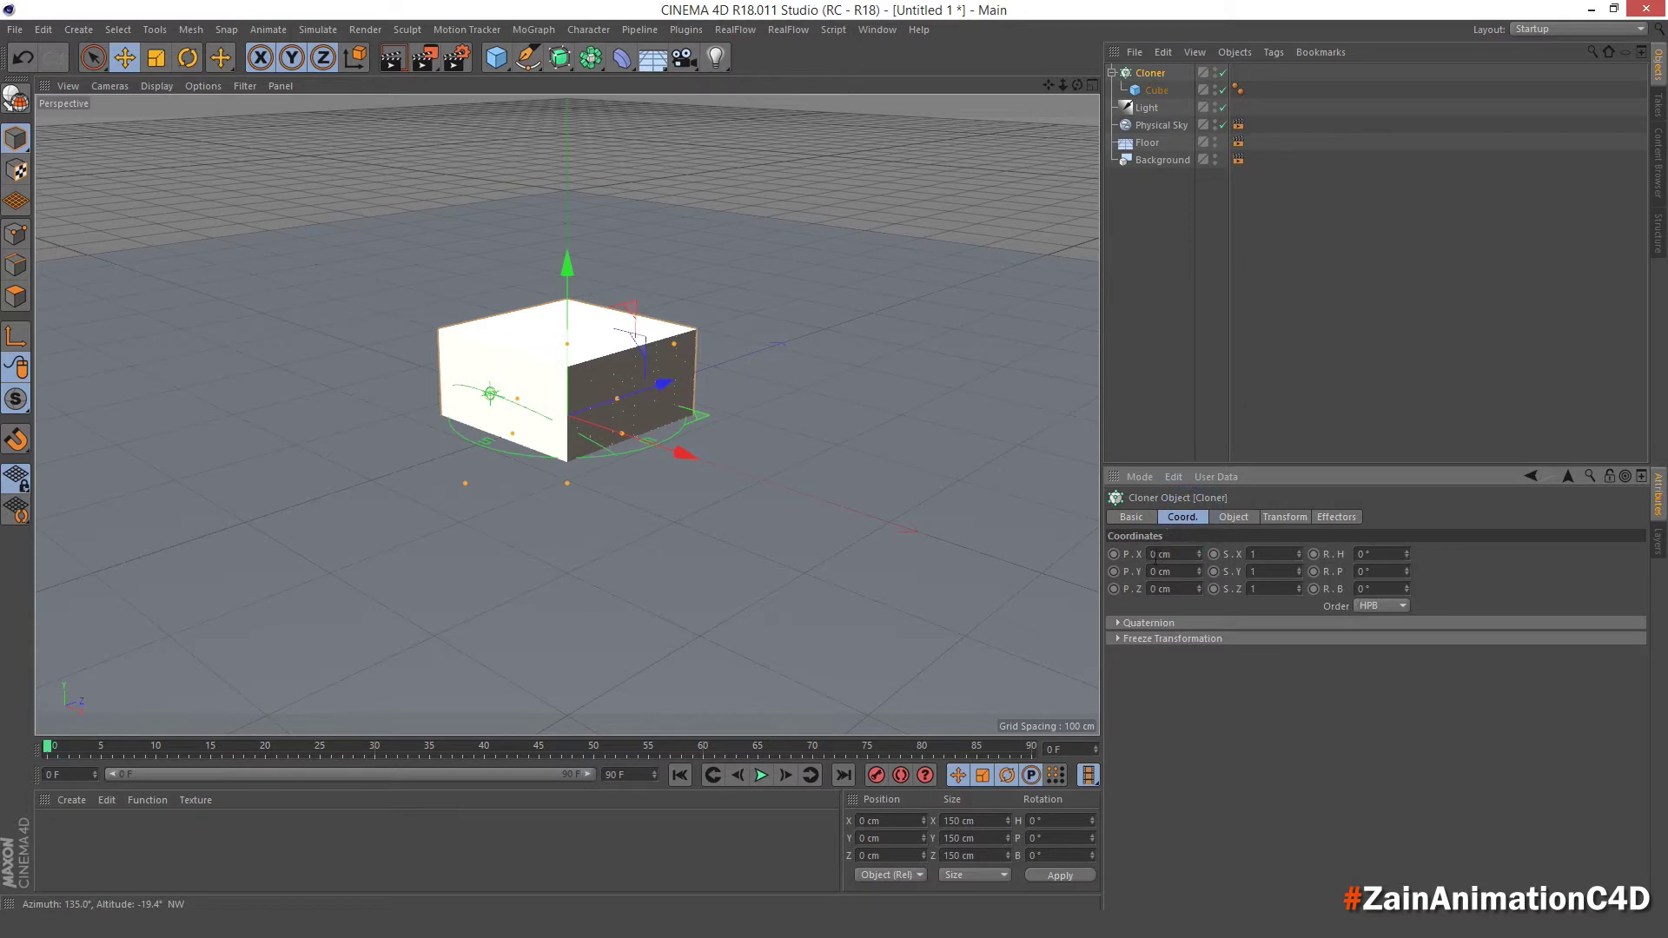
{"action": "left_click", "coordinate": [1141, 572]}
{"action": "type", "text": "75"}
{"action": "key", "text": "Return"}
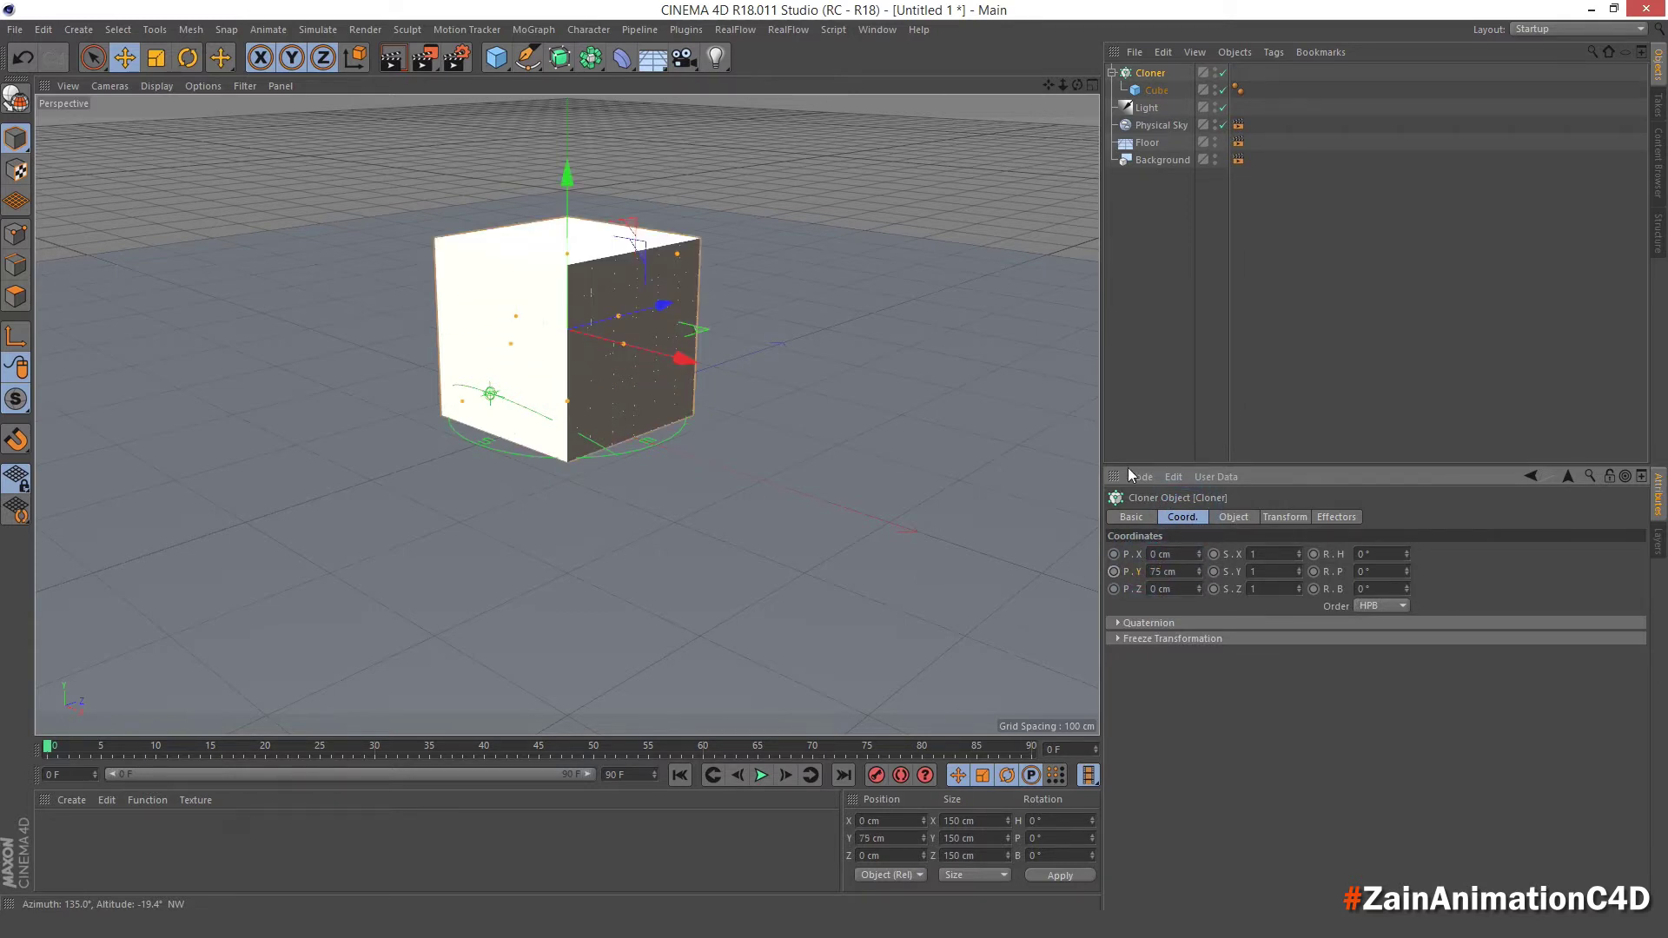
{"action": "left_click", "coordinate": [1164, 369]}
{"action": "mouse_move", "coordinate": [516, 497]}
{"action": "left_mouse_down", "text": "alt"}
{"action": "mouse_move", "coordinate": [574, 478]}
{"action": "mouse_move", "coordinate": [662, 401]}
{"action": "mouse_move", "coordinate": [620, 482]}
{"action": "mouse_move", "coordinate": [588, 472]}
{"action": "mouse_move", "coordinate": [596, 461]}
{"action": "left_mouse_up", "text": "alt"}
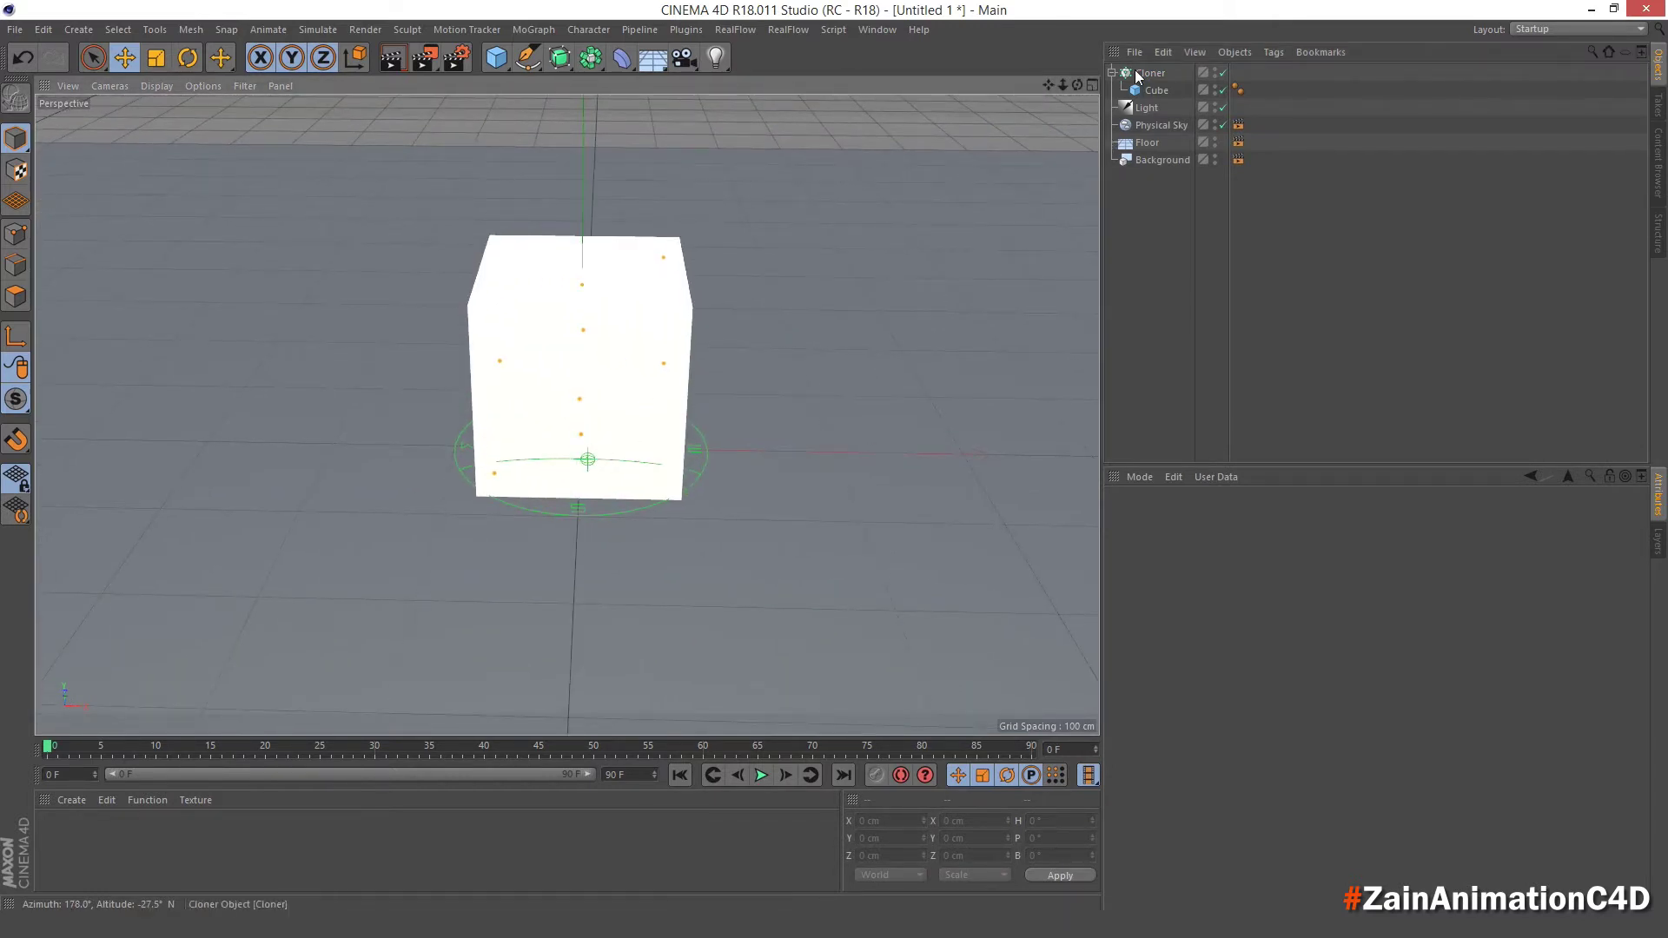
Tag the Floor as a Collider Body and the Cloner as a Rigid Body.
{"action": "left_click", "coordinate": [1145, 150]}
{"action": "right_click", "coordinate": [1145, 150]}
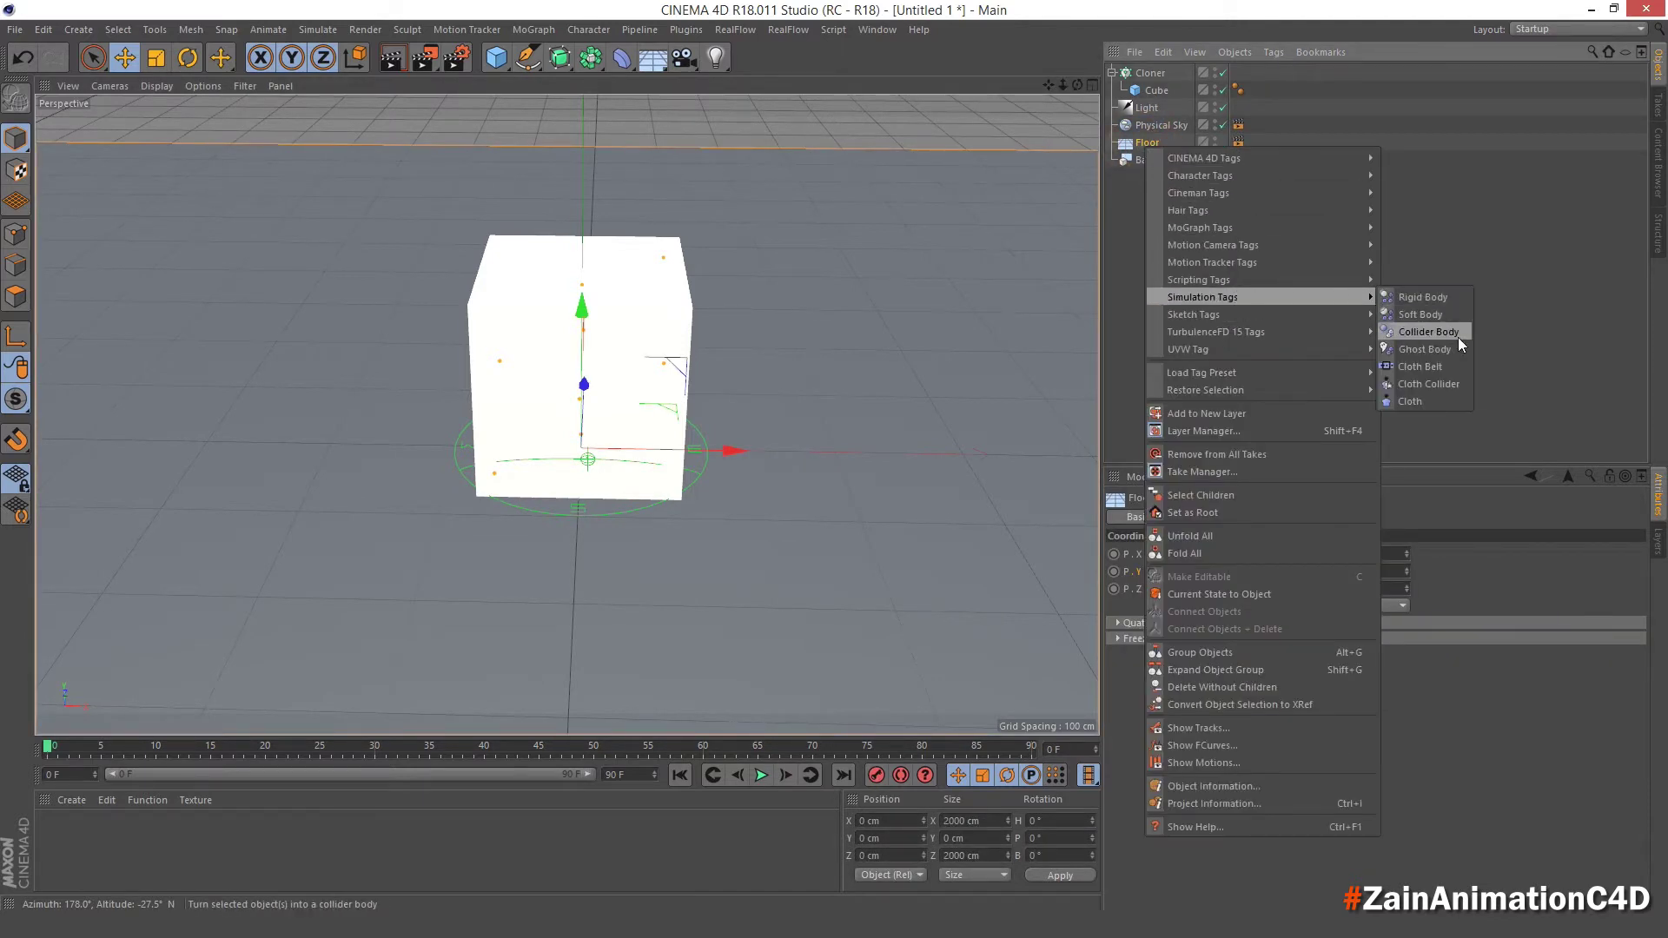
{"action": "left_click", "coordinate": [1458, 336]}
{"action": "left_click", "coordinate": [1149, 73]}
{"action": "right_click", "coordinate": [1156, 73]}
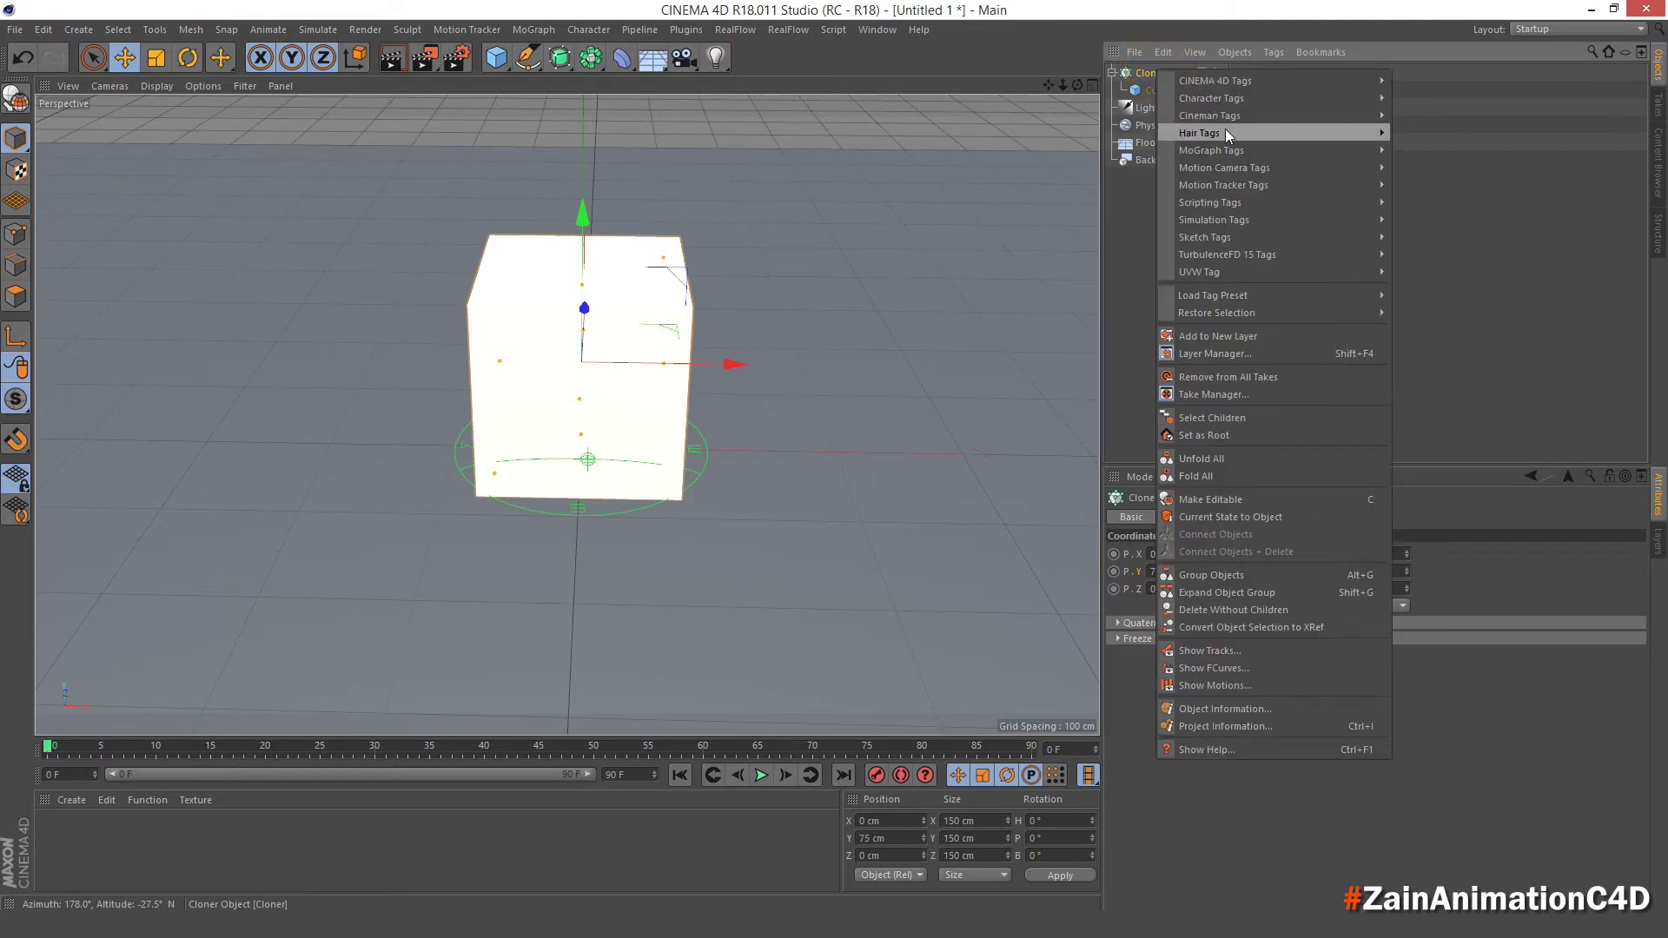
{"action": "left_click", "coordinate": [1421, 221]}
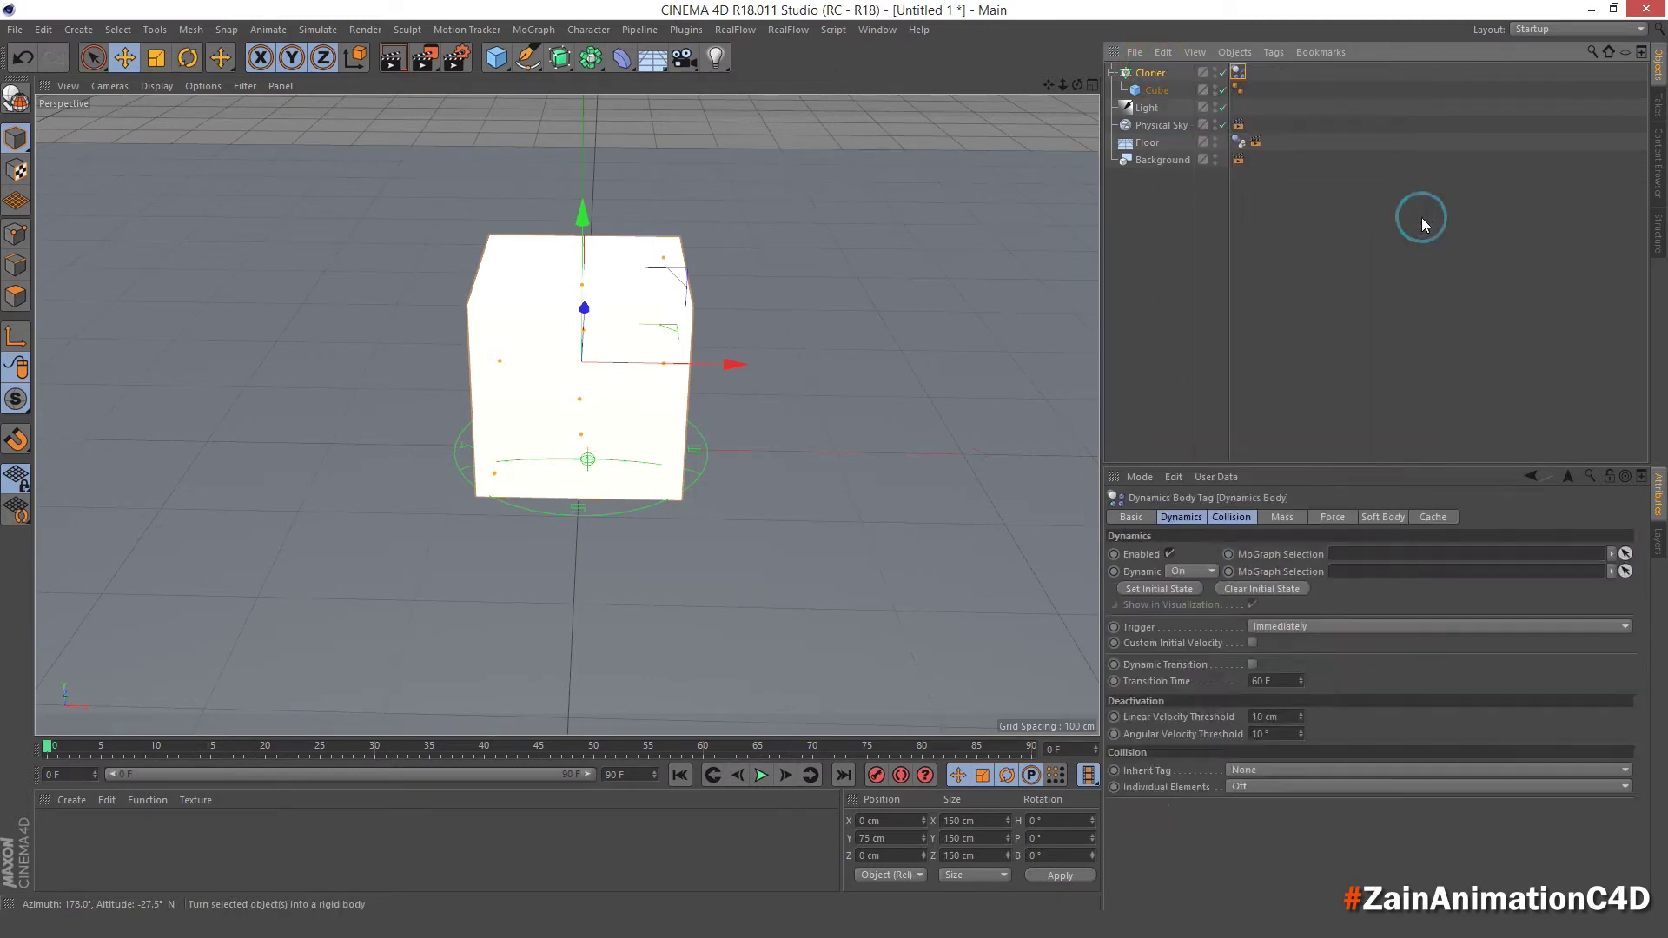
{"action": "left_click", "coordinate": [1152, 77]}
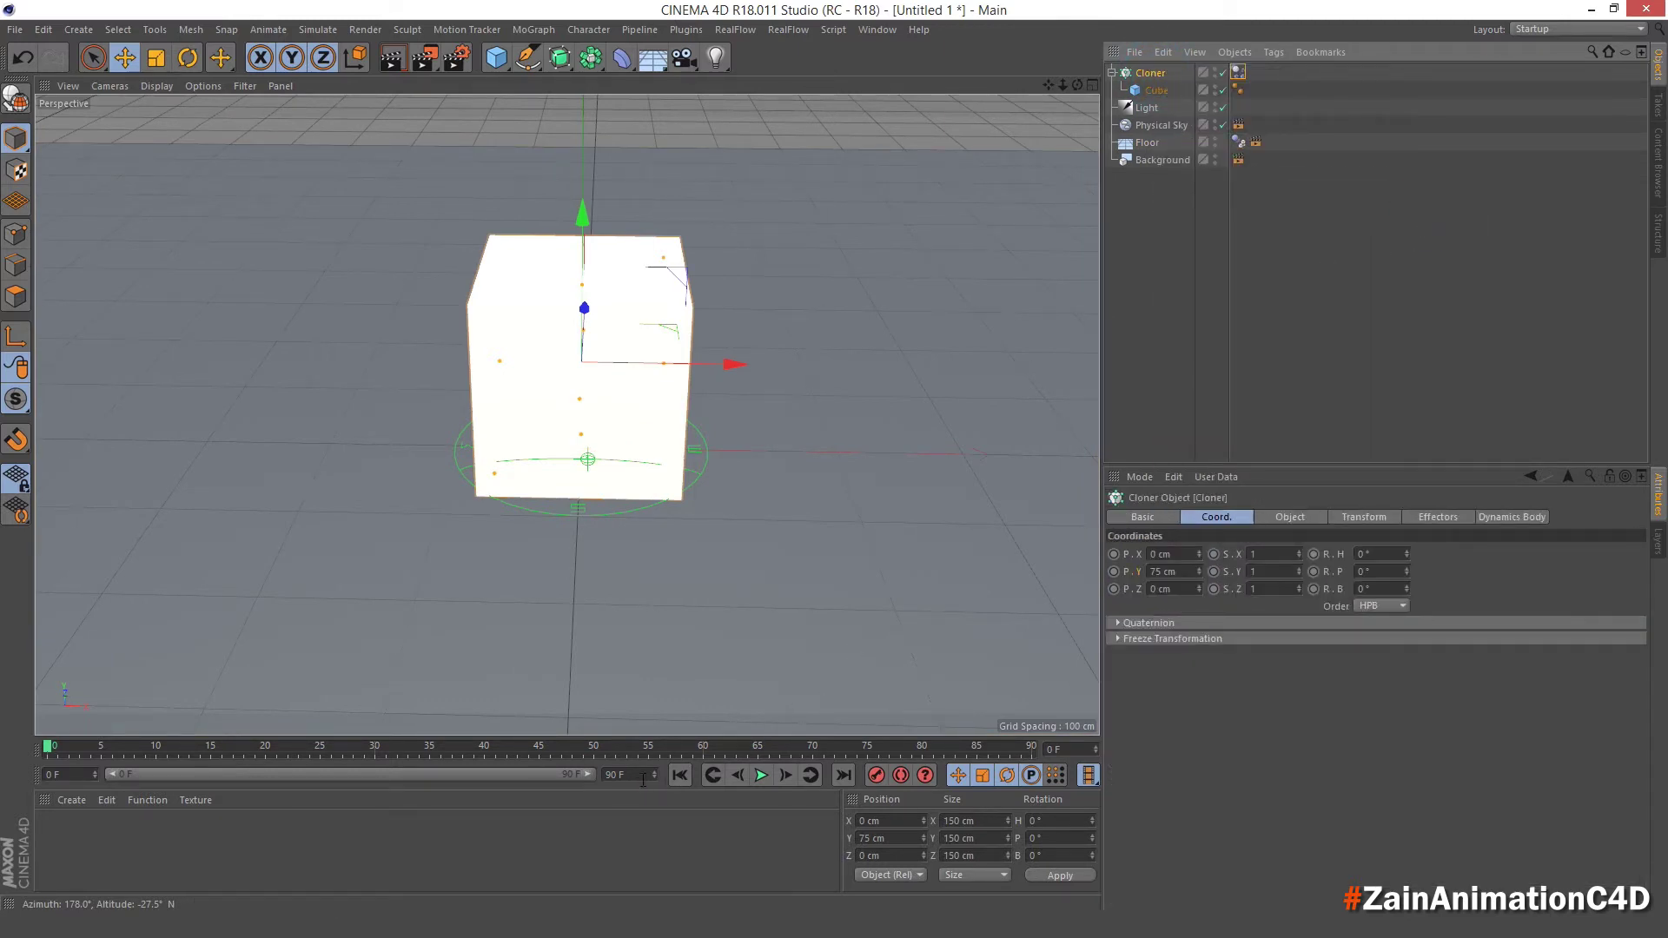
Set the animation end frame to 200 and show frames 0–200 on the timeline.
{"action": "double_click", "coordinate": [629, 775]}
{"action": "type", "text": "200"}
{"action": "key", "text": "Return"}
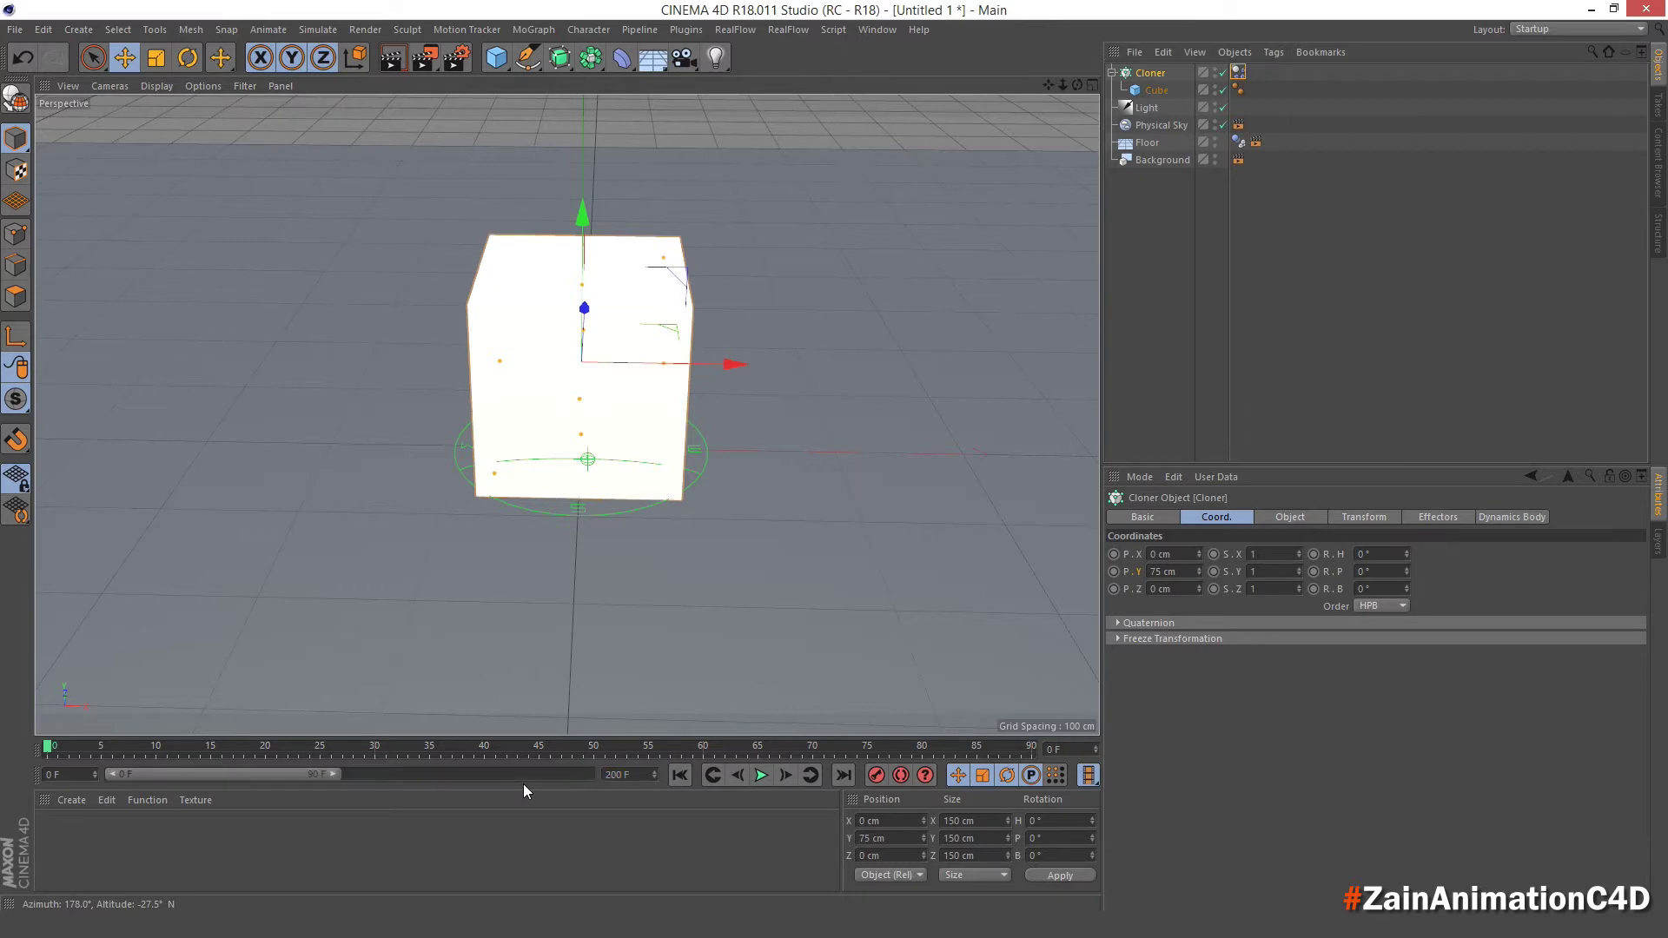
{"action": "left_click_drag", "start_coordinate": [336, 774], "coordinate": [591, 774]}
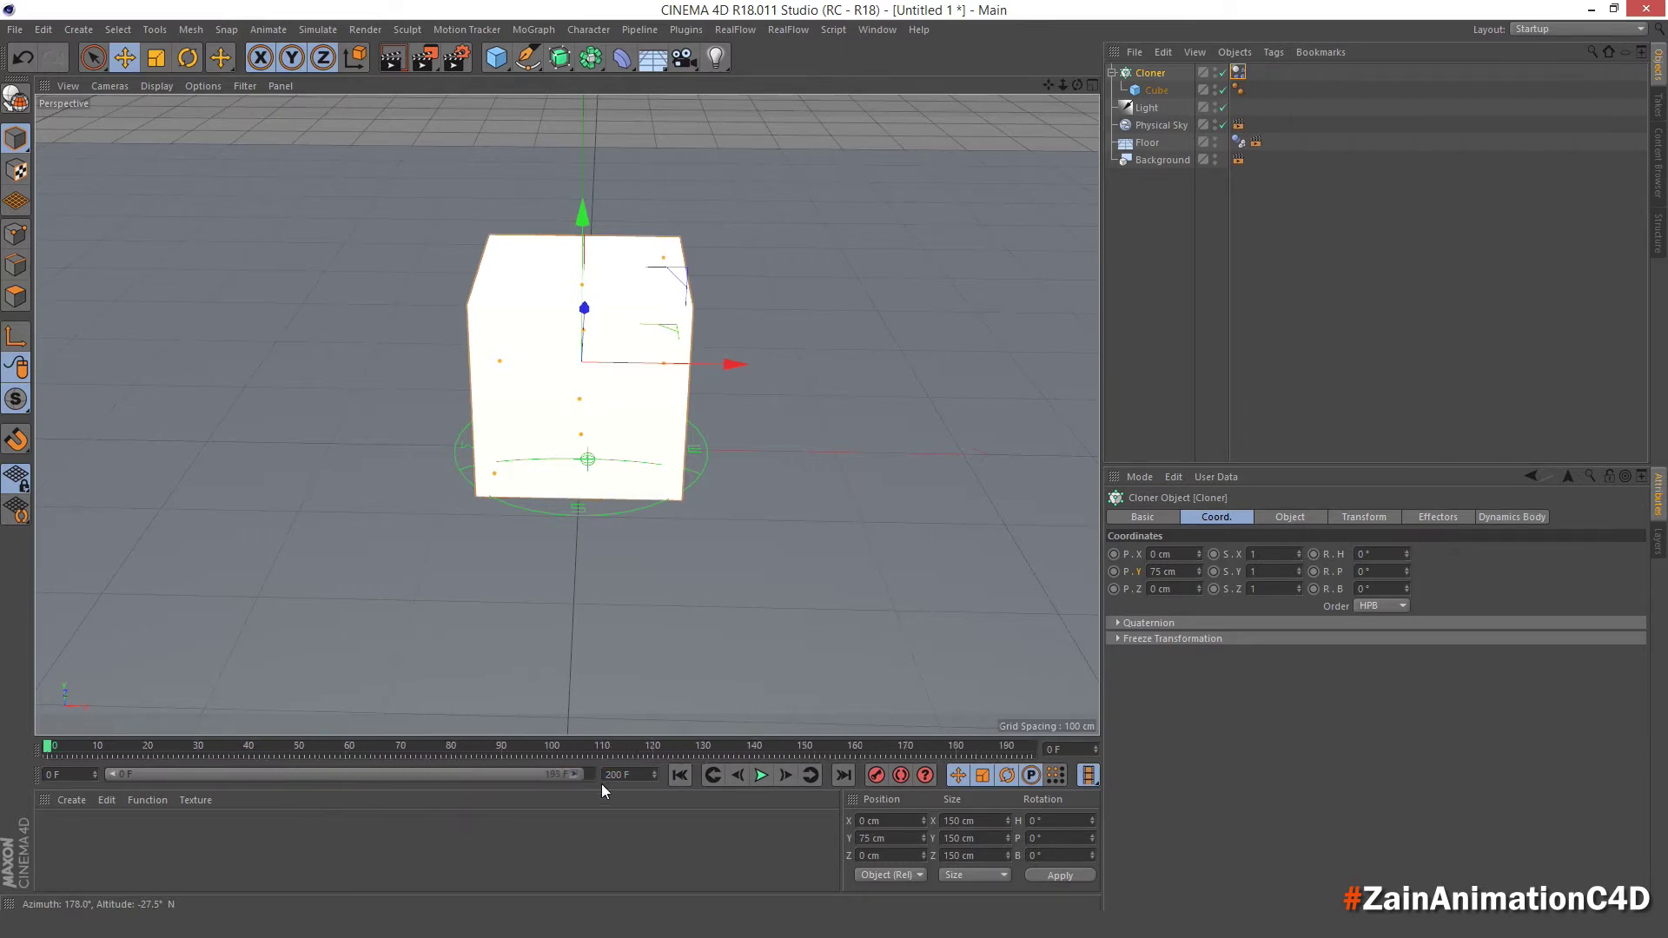
{"action": "left_click", "coordinate": [678, 774]}
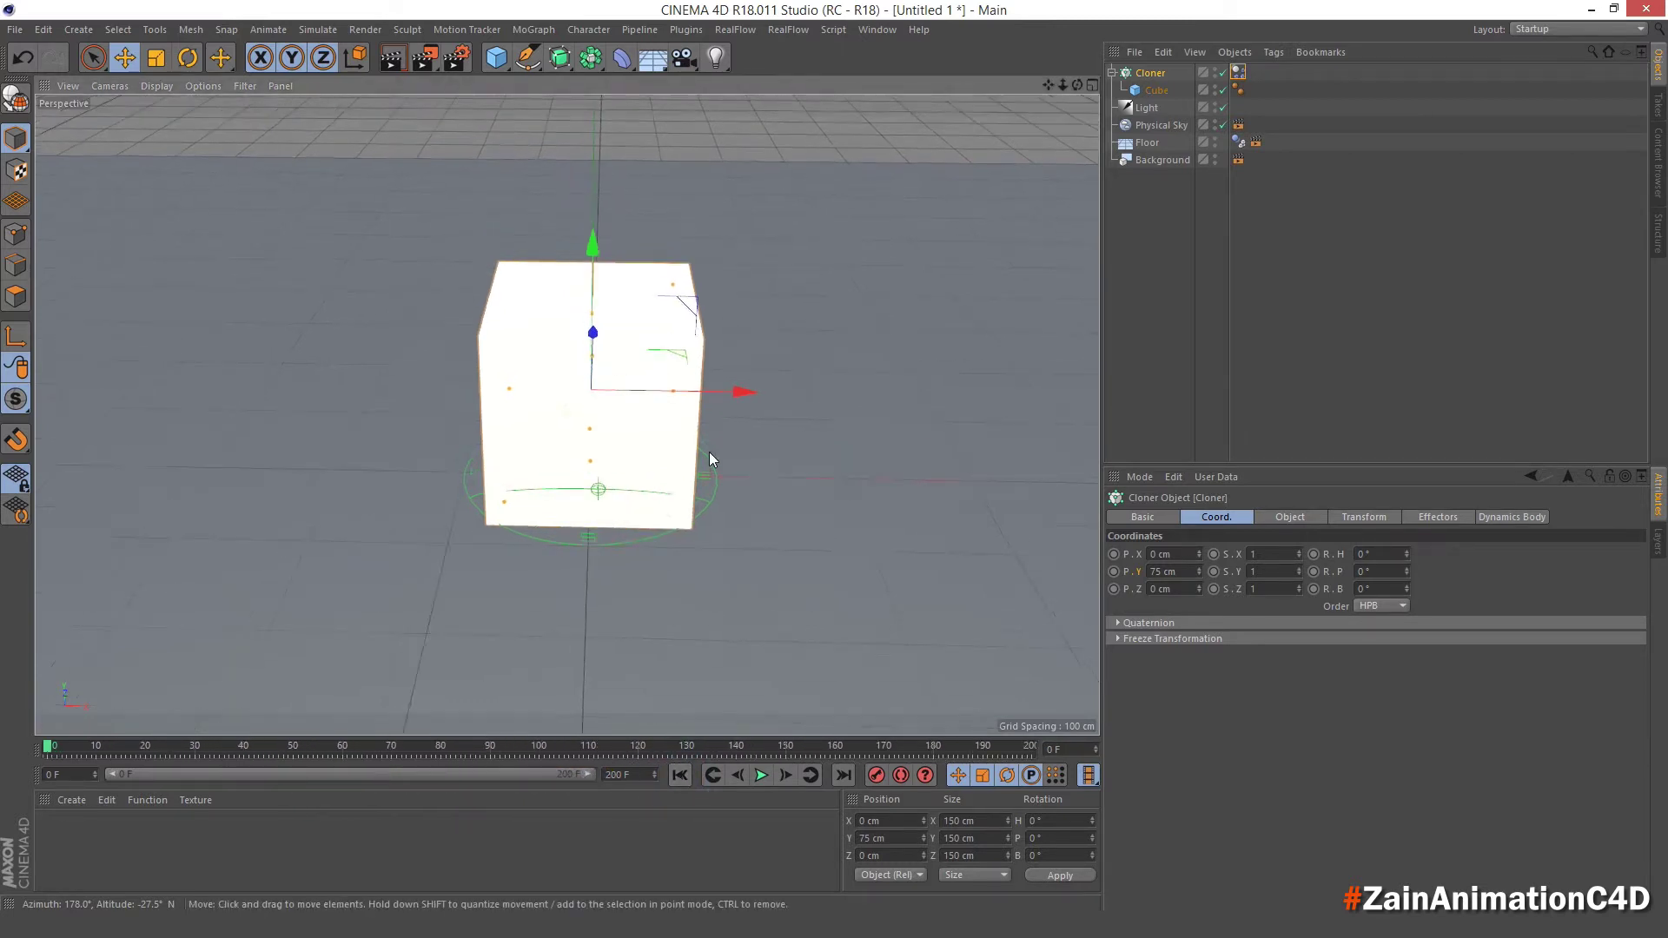
Set the Rigid Body collision to Apply Tag to Children with Individual Elements All.
{"action": "left_click_drag", "start_coordinate": [654, 619], "coordinate": [692, 522], "text": "alt"}
{"action": "left_click", "coordinate": [1239, 72]}
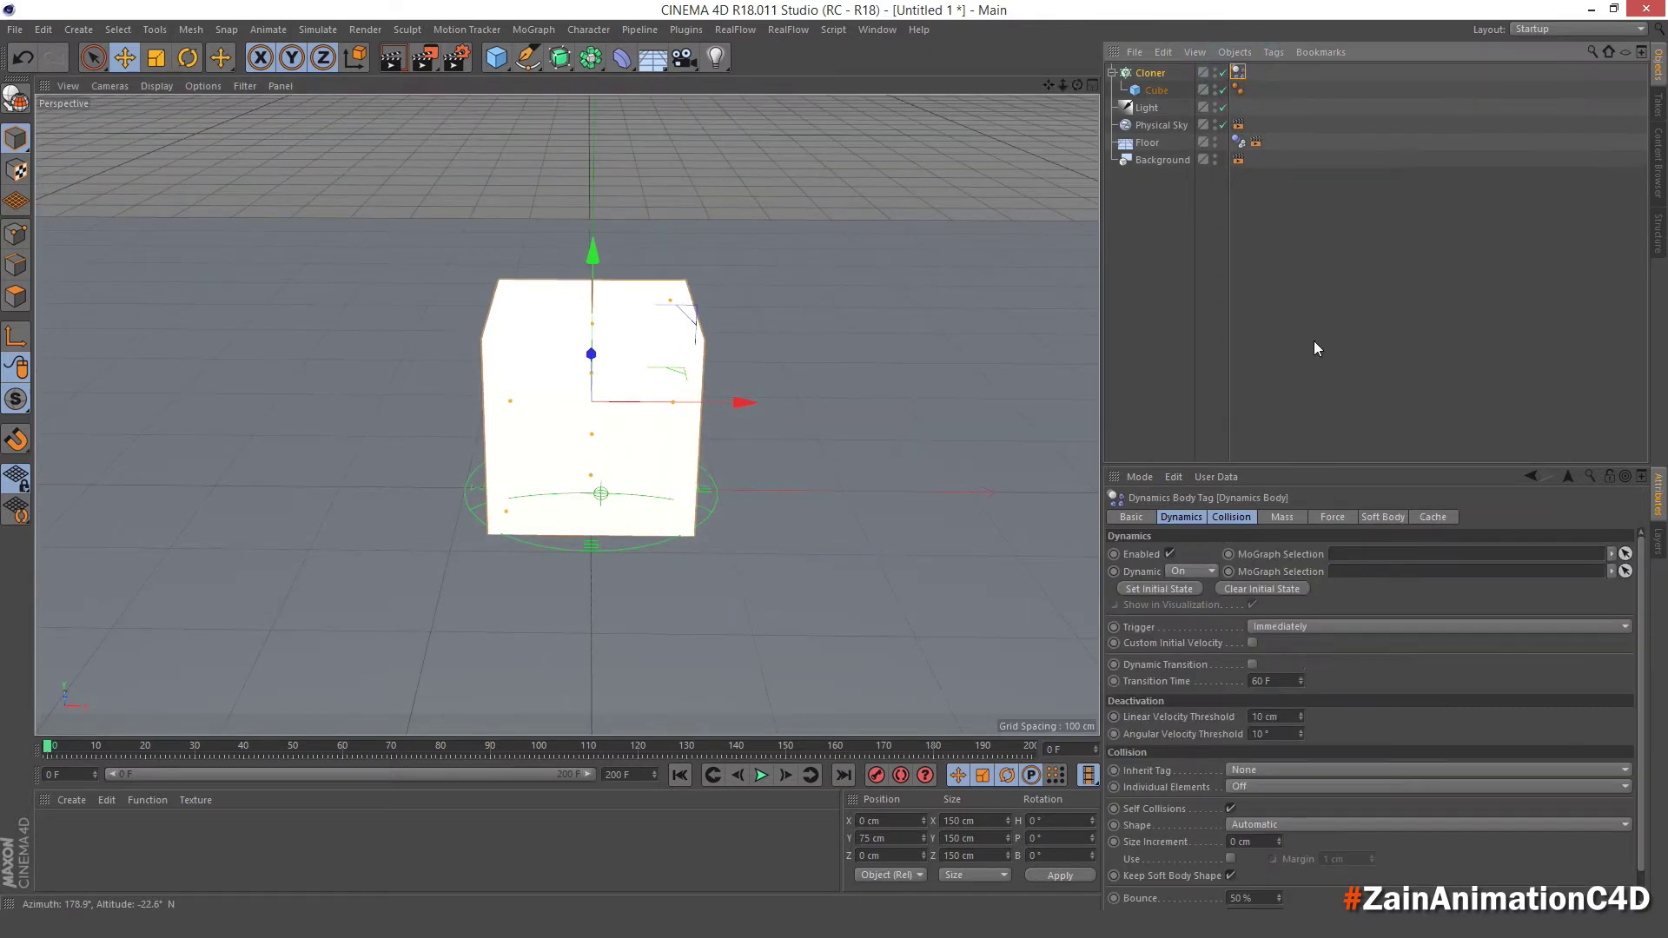
{"action": "left_click", "coordinate": [1251, 517]}
{"action": "left_click", "coordinate": [1248, 553]}
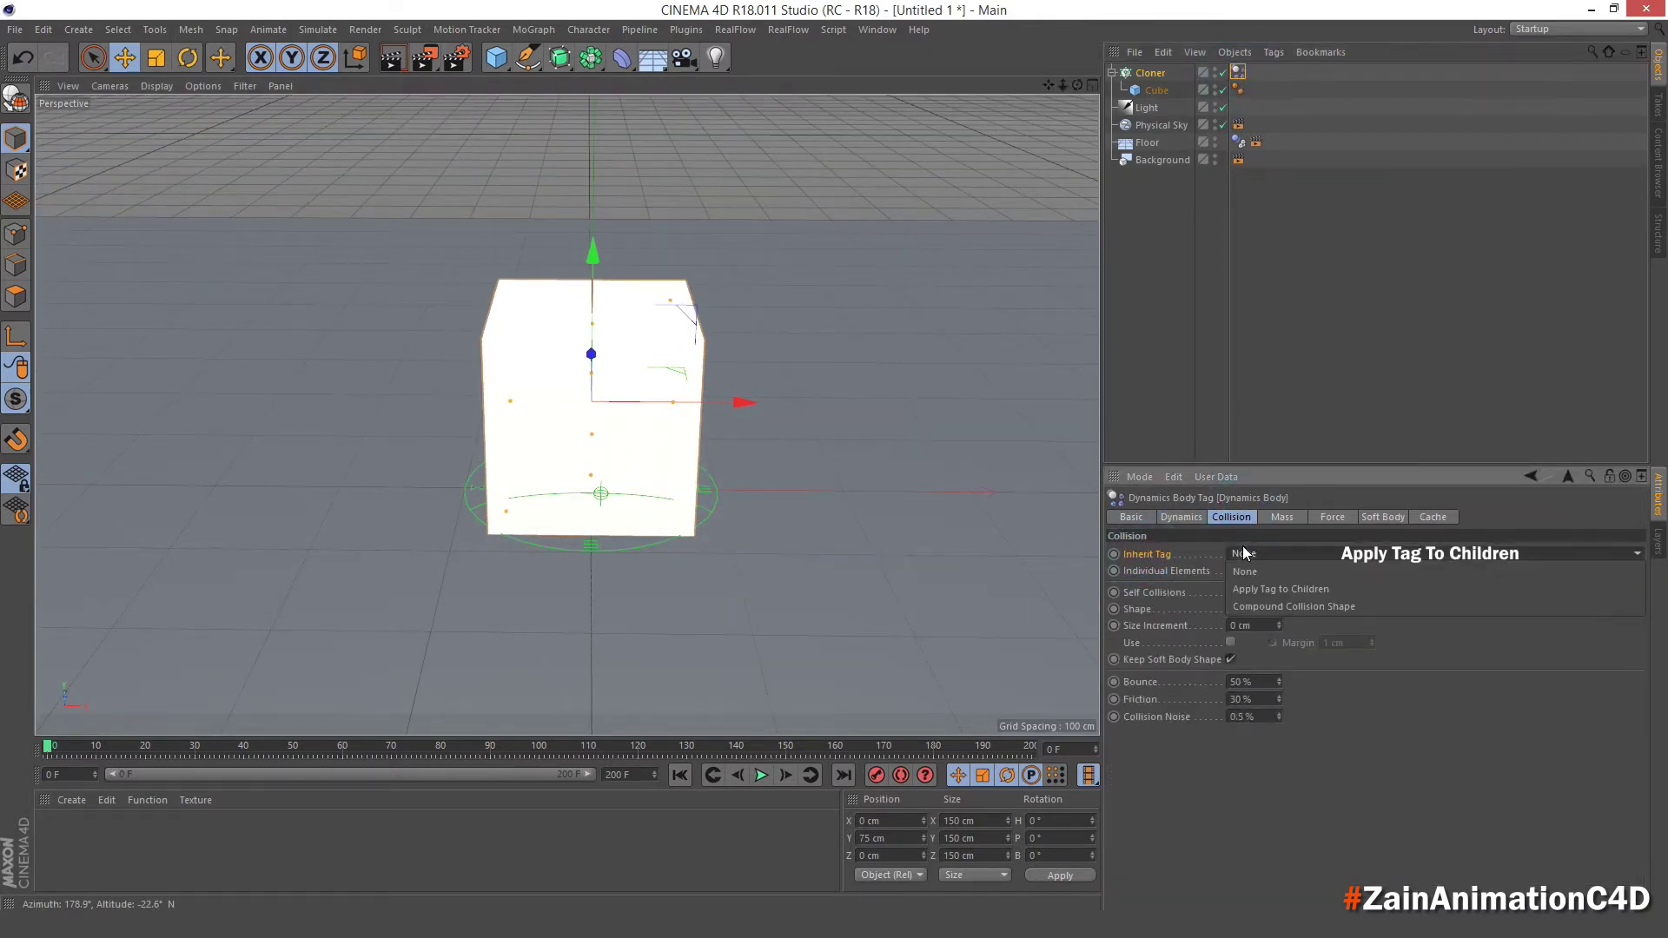
{"action": "left_click", "coordinate": [1282, 590]}
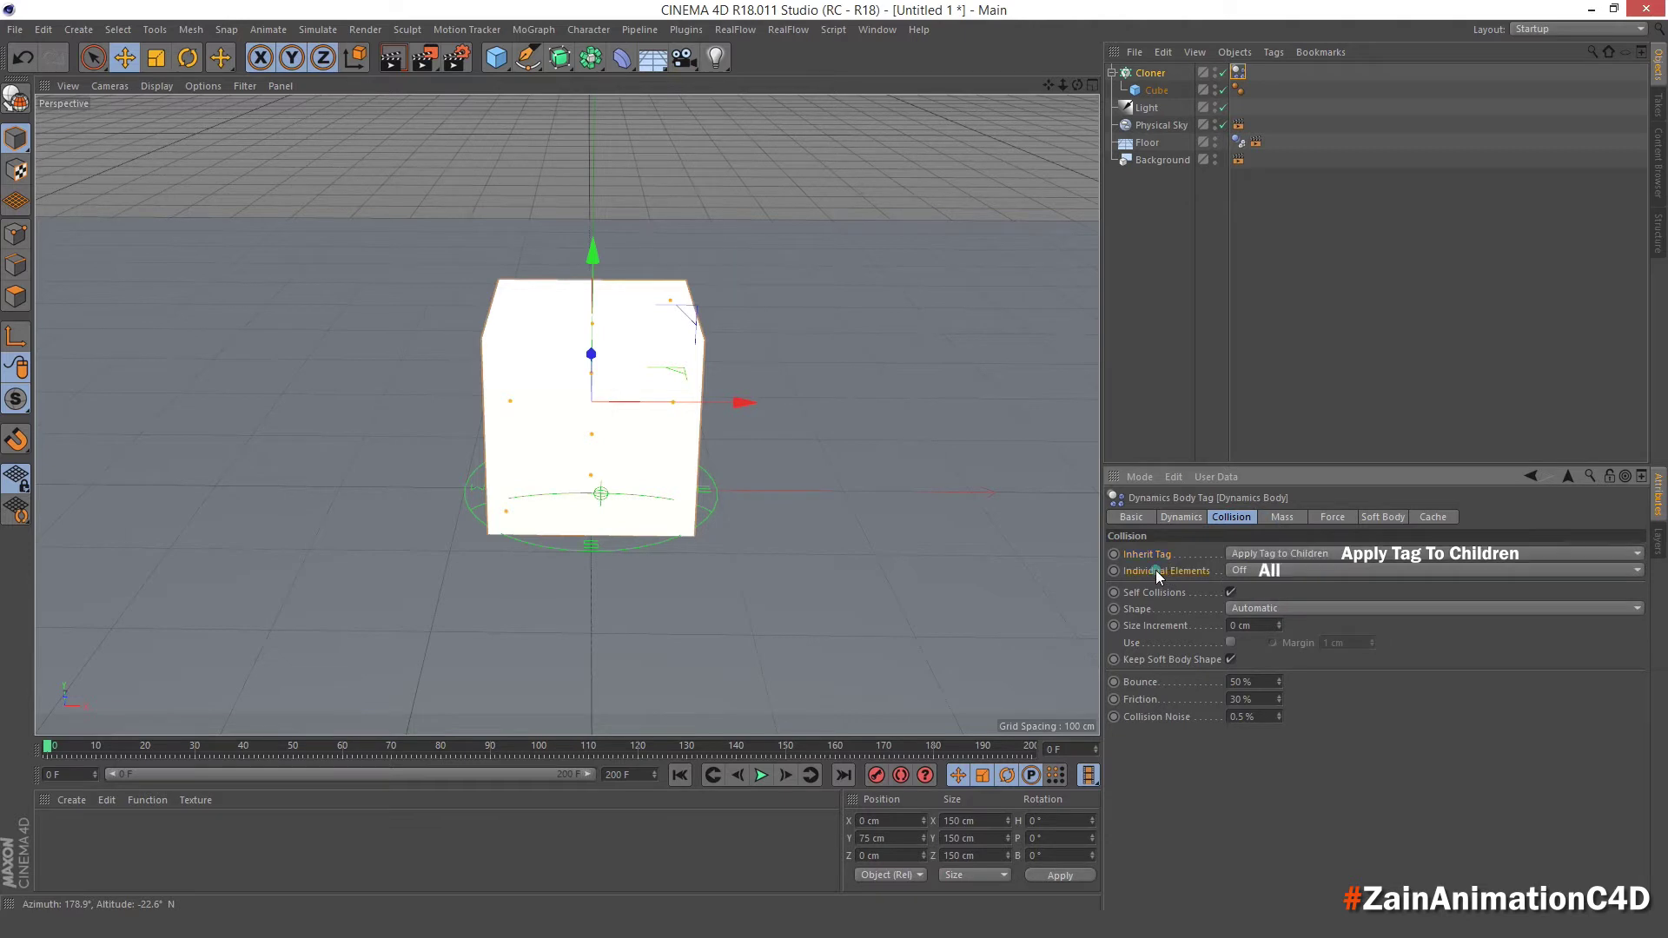
{"action": "left_click", "coordinate": [1248, 570]}
{"action": "left_click", "coordinate": [1256, 639]}
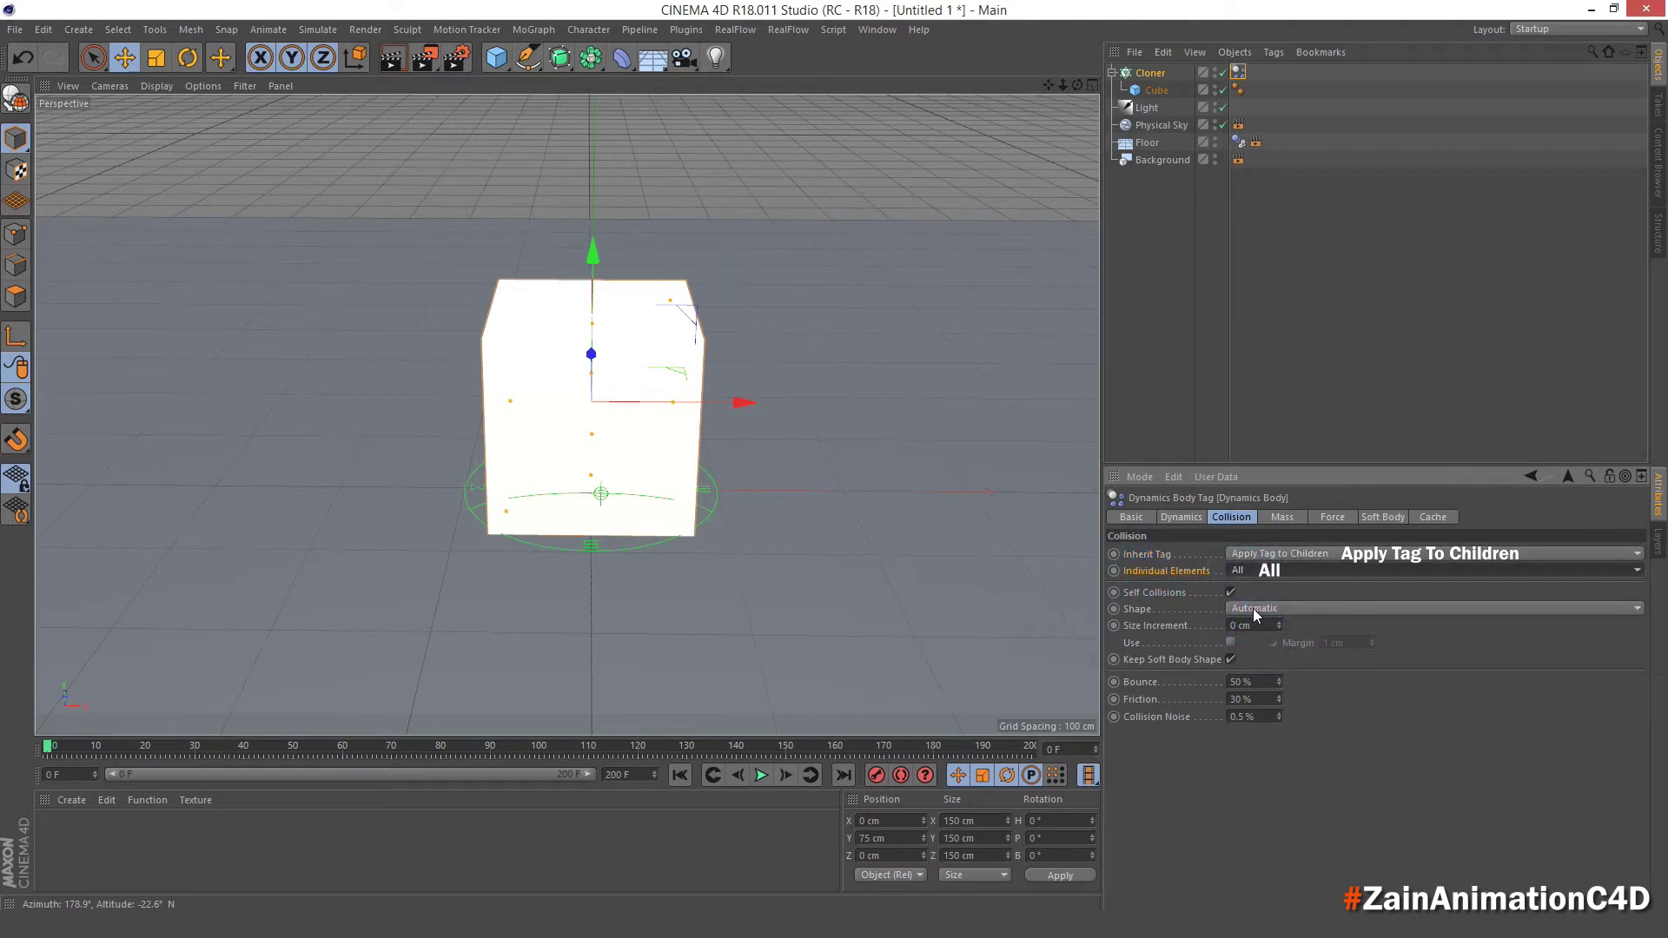
Enable Custom Initial Velocity with a linear Y velocity of 500 cm.
{"action": "left_click", "coordinate": [1182, 517]}
{"action": "left_click_drag", "start_coordinate": [708, 493], "coordinate": [730, 466], "text": "alt"}
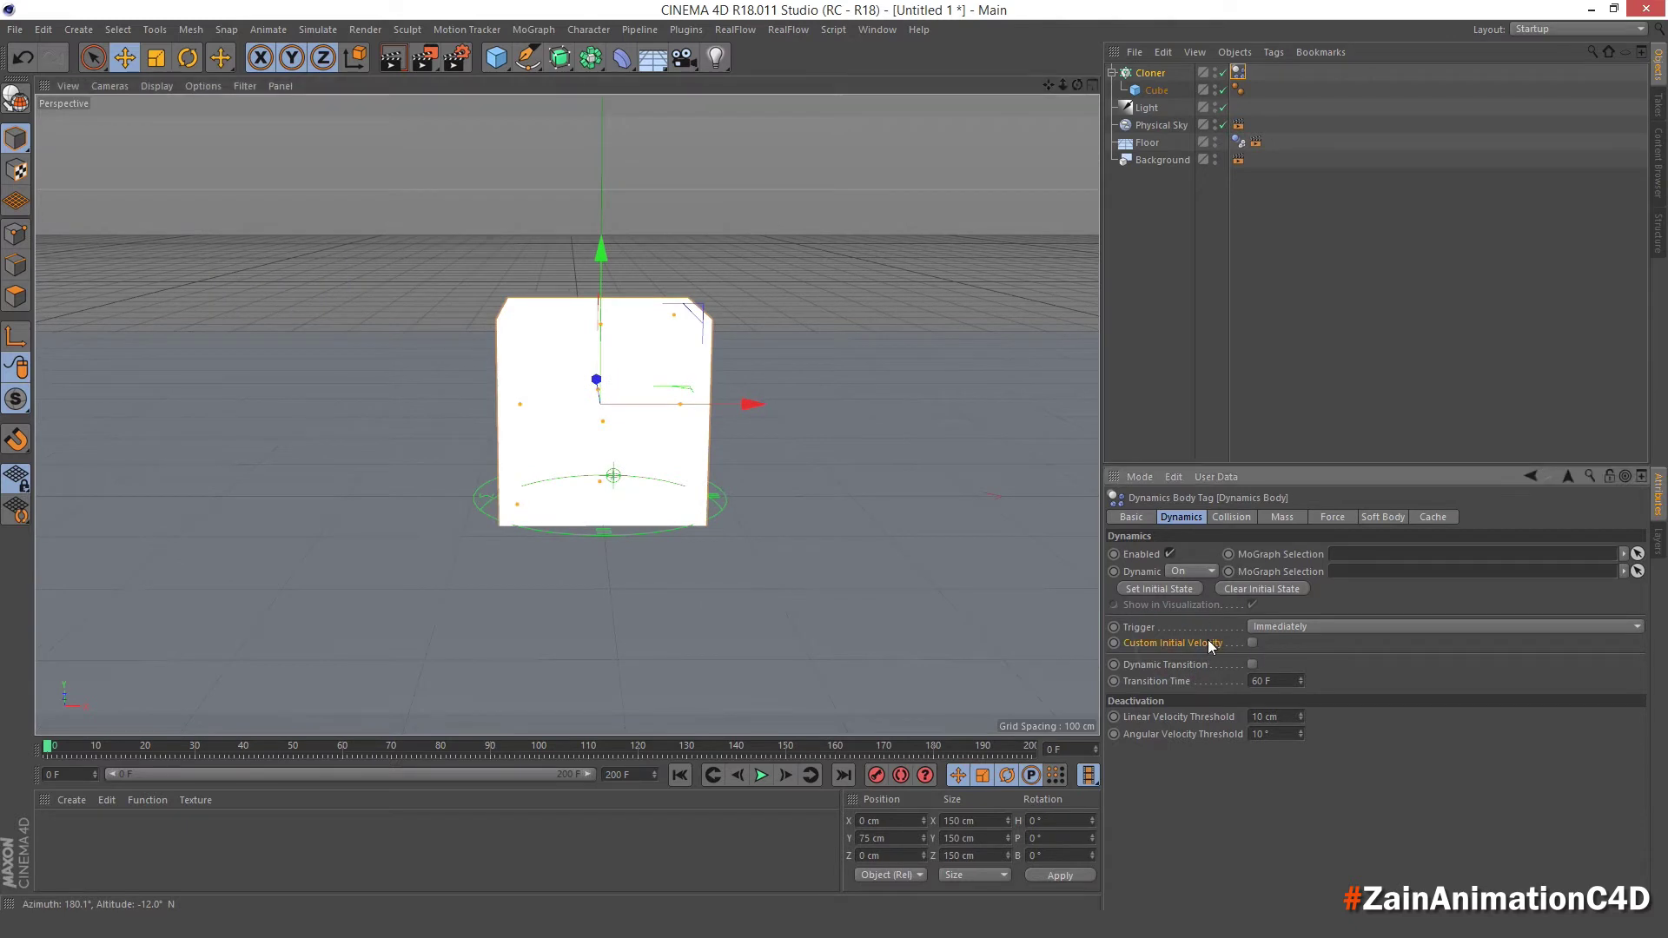
{"action": "left_click", "coordinate": [1253, 643]}
{"action": "left_click", "coordinate": [1345, 662]}
{"action": "type", "text": "500"}
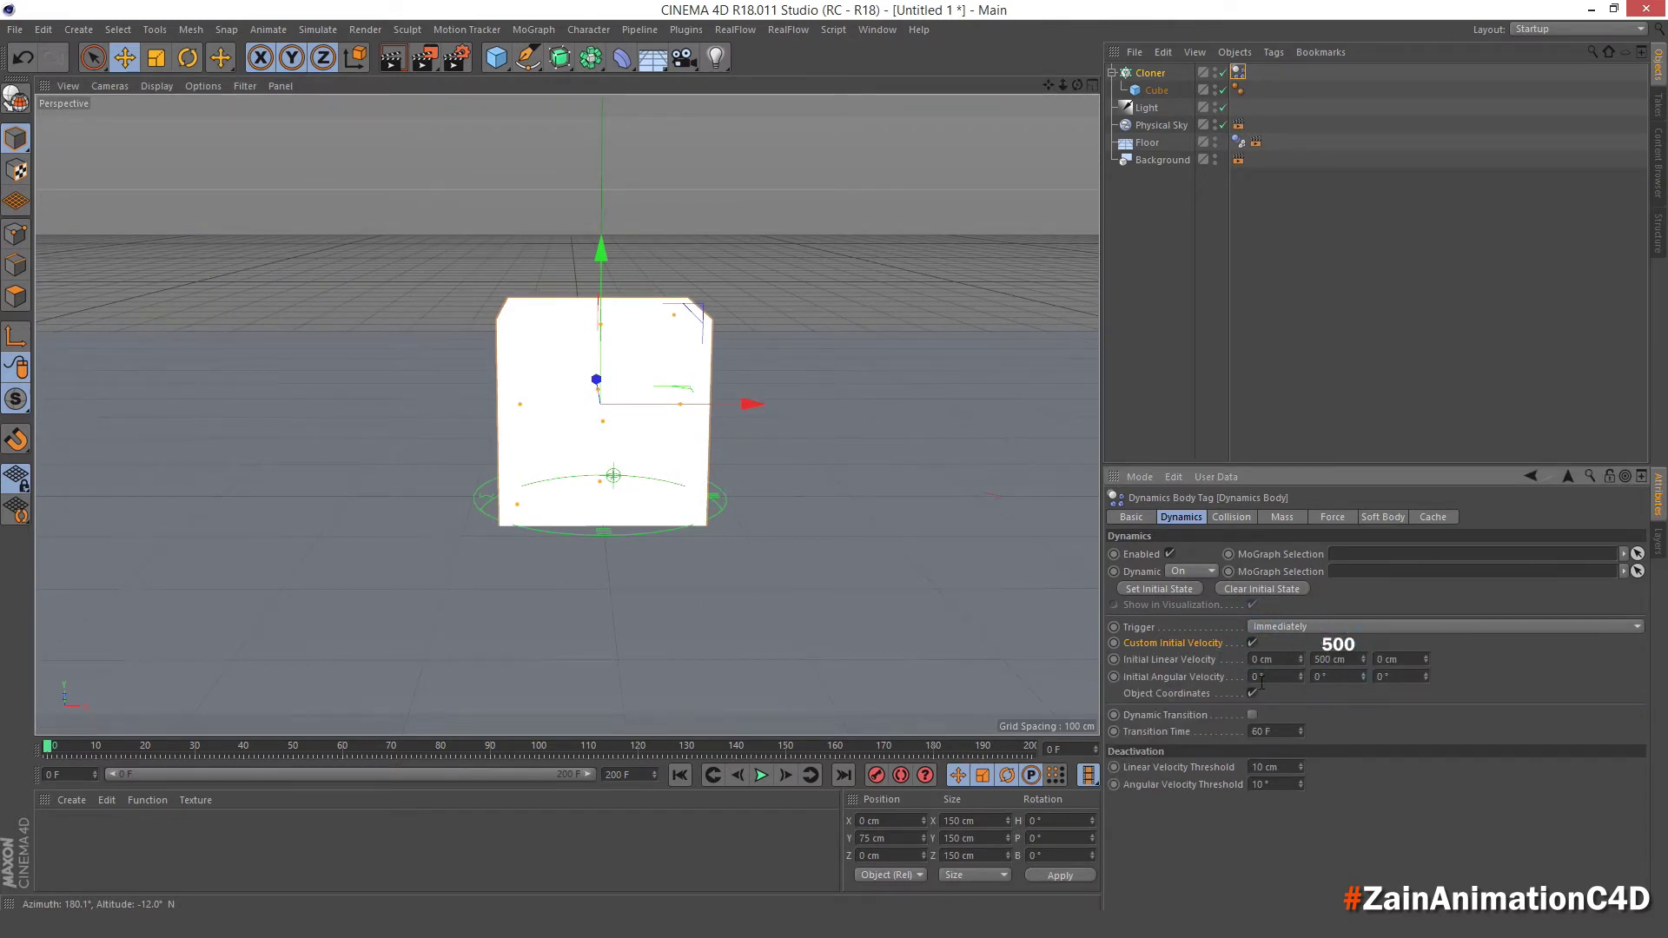
{"action": "left_click", "coordinate": [1453, 671]}
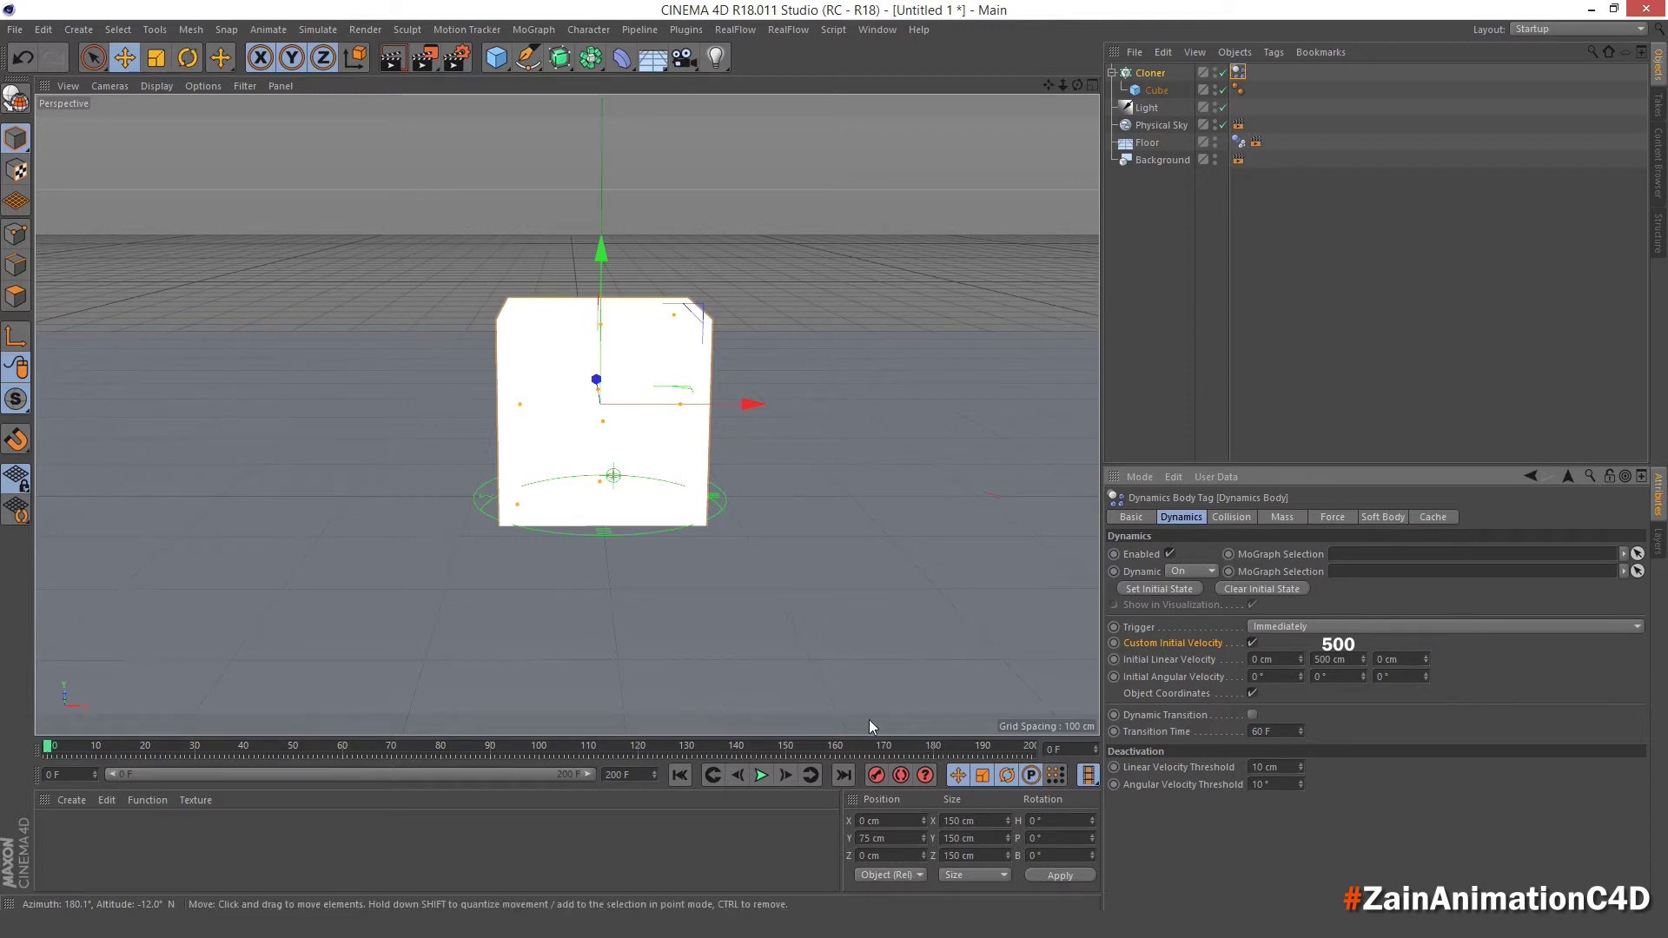
Play the simulation to preview the burst, then rewind to the start.
{"action": "left_click", "coordinate": [761, 777]}
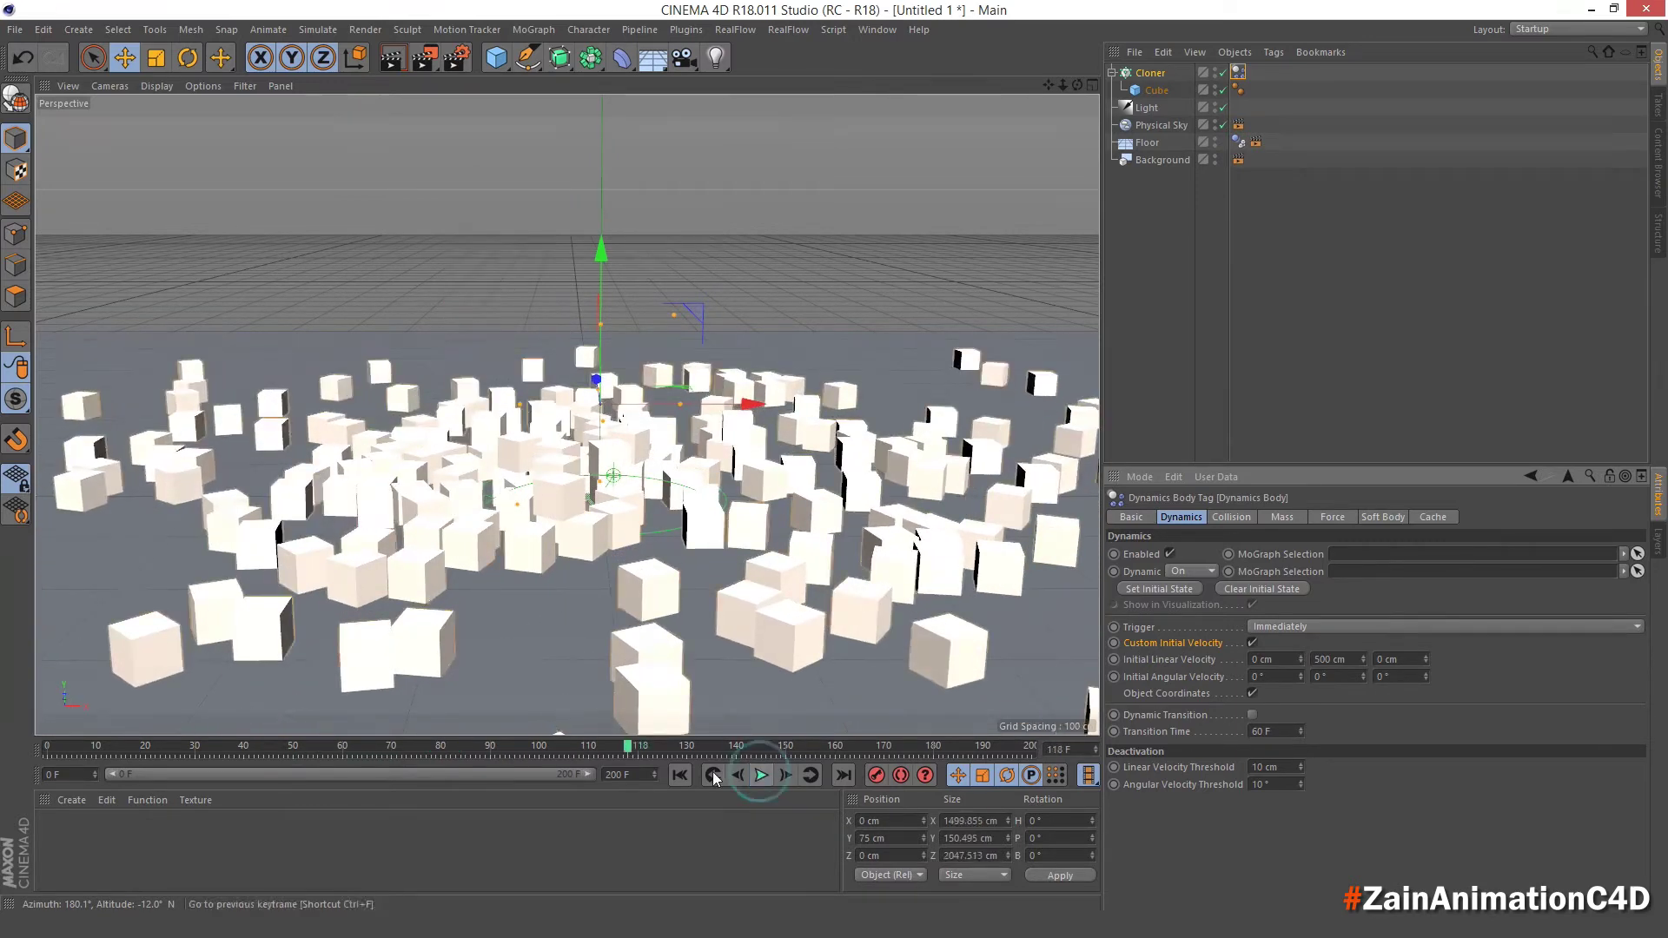
{"action": "left_click", "coordinate": [761, 777]}
{"action": "left_click", "coordinate": [680, 775]}
{"action": "left_click", "coordinate": [78, 30]}
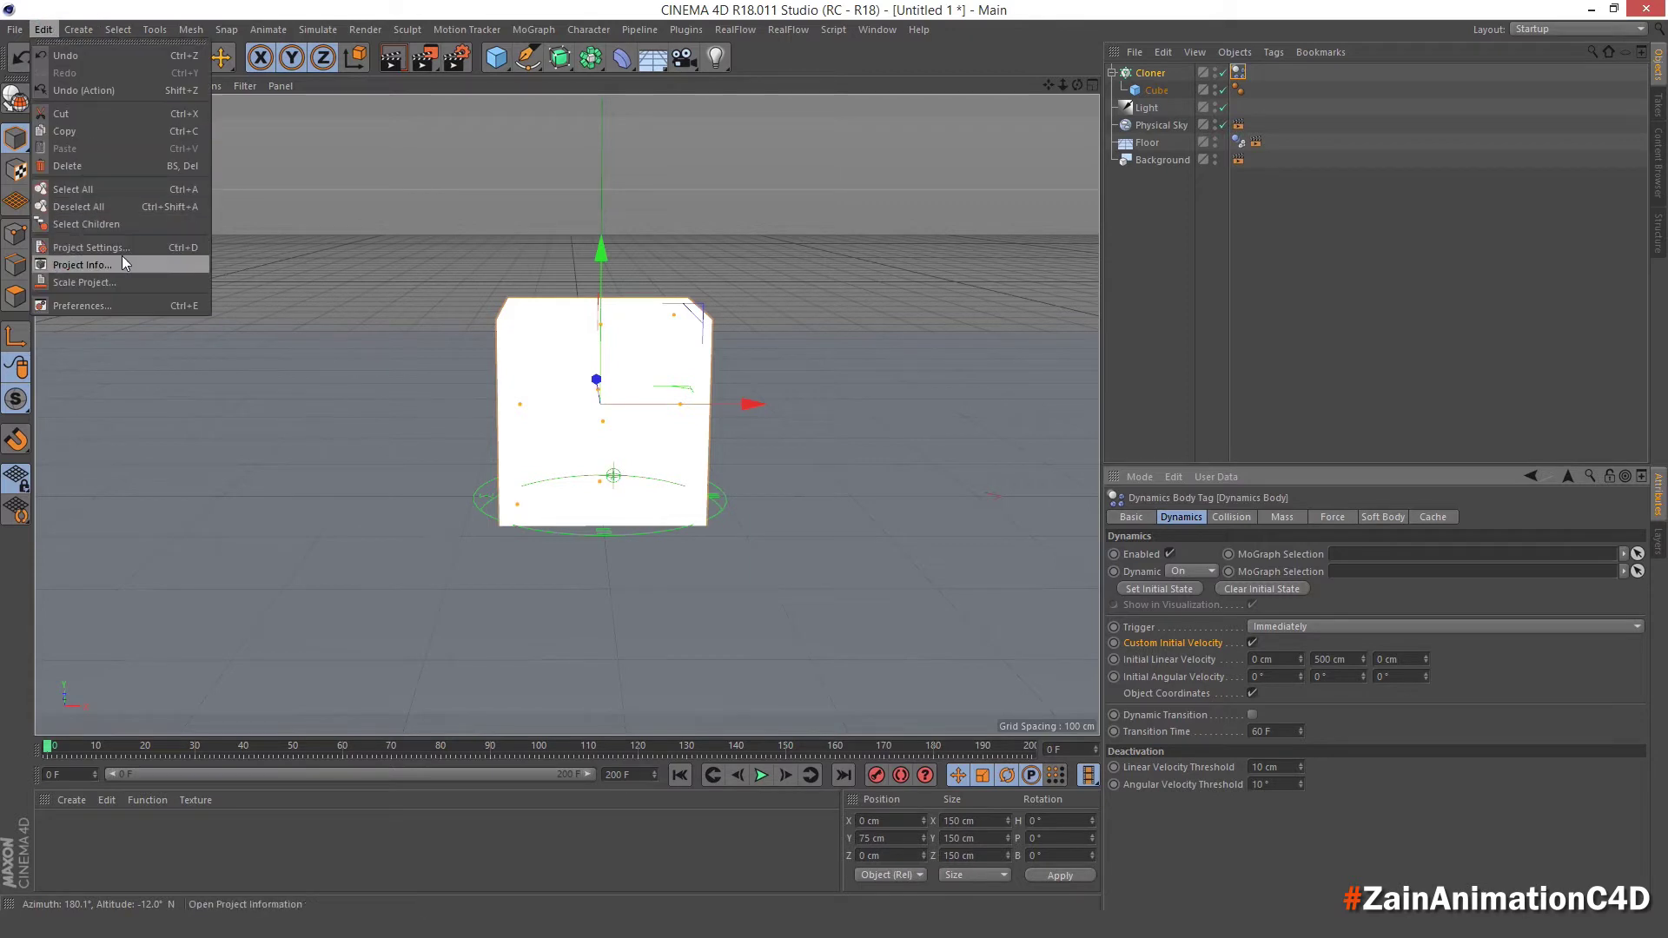
In Project dynamics settings, keyframe Time Scale at 100% on frame 30.
{"action": "left_click", "coordinate": [70, 249]}
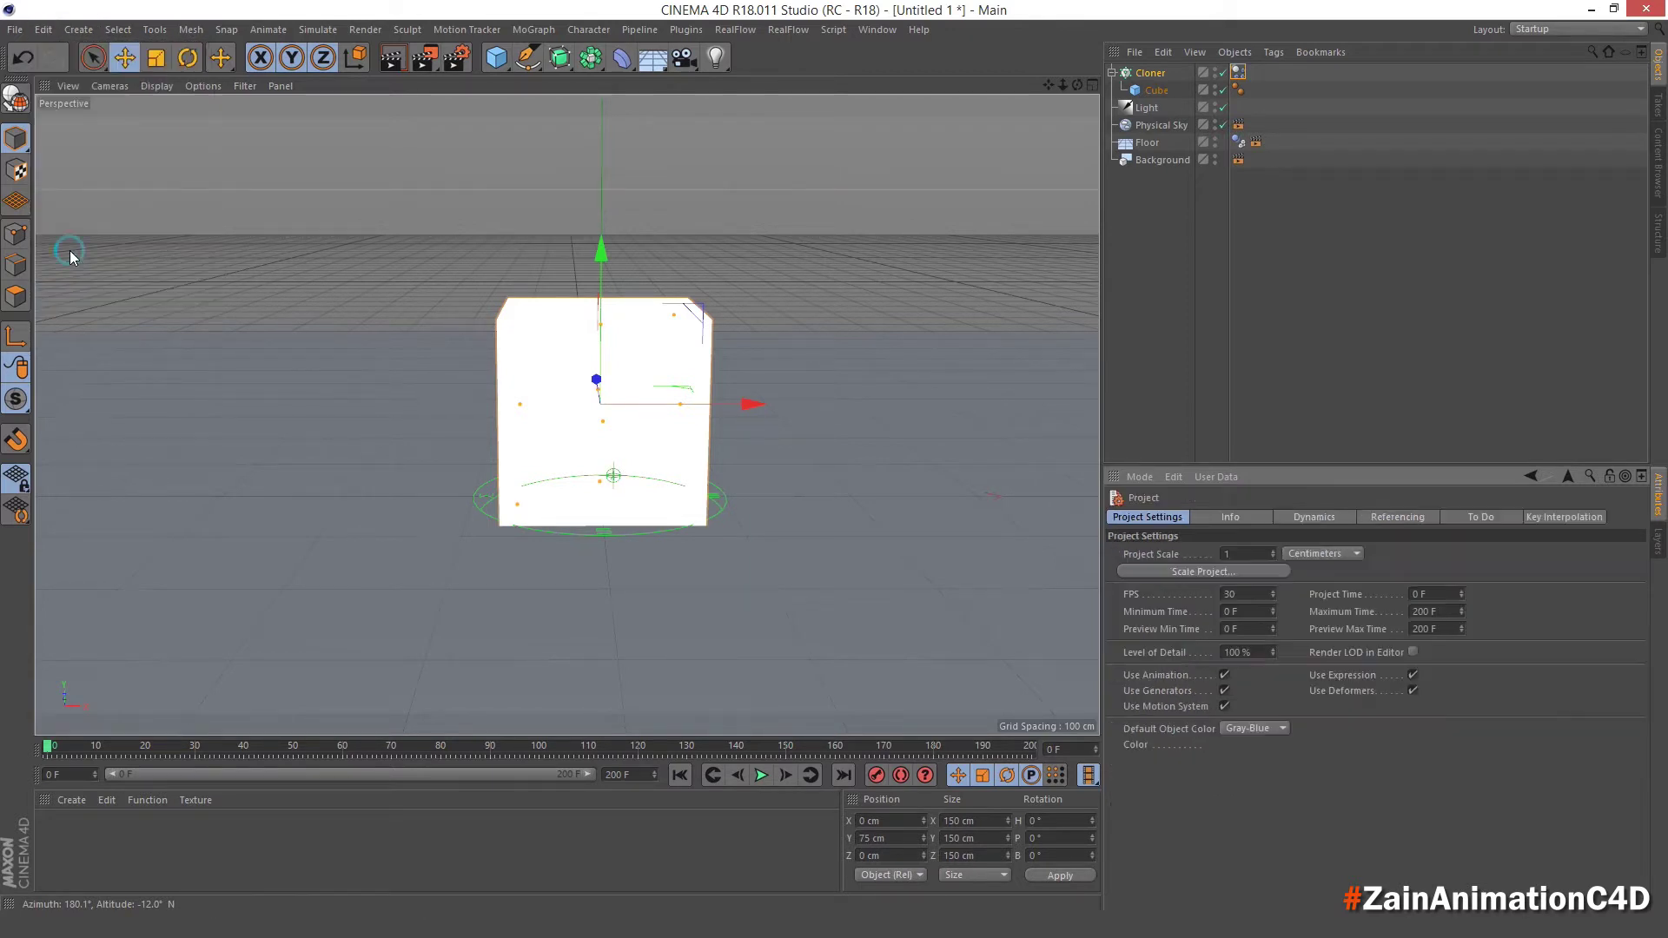
{"action": "left_click", "coordinate": [1307, 516]}
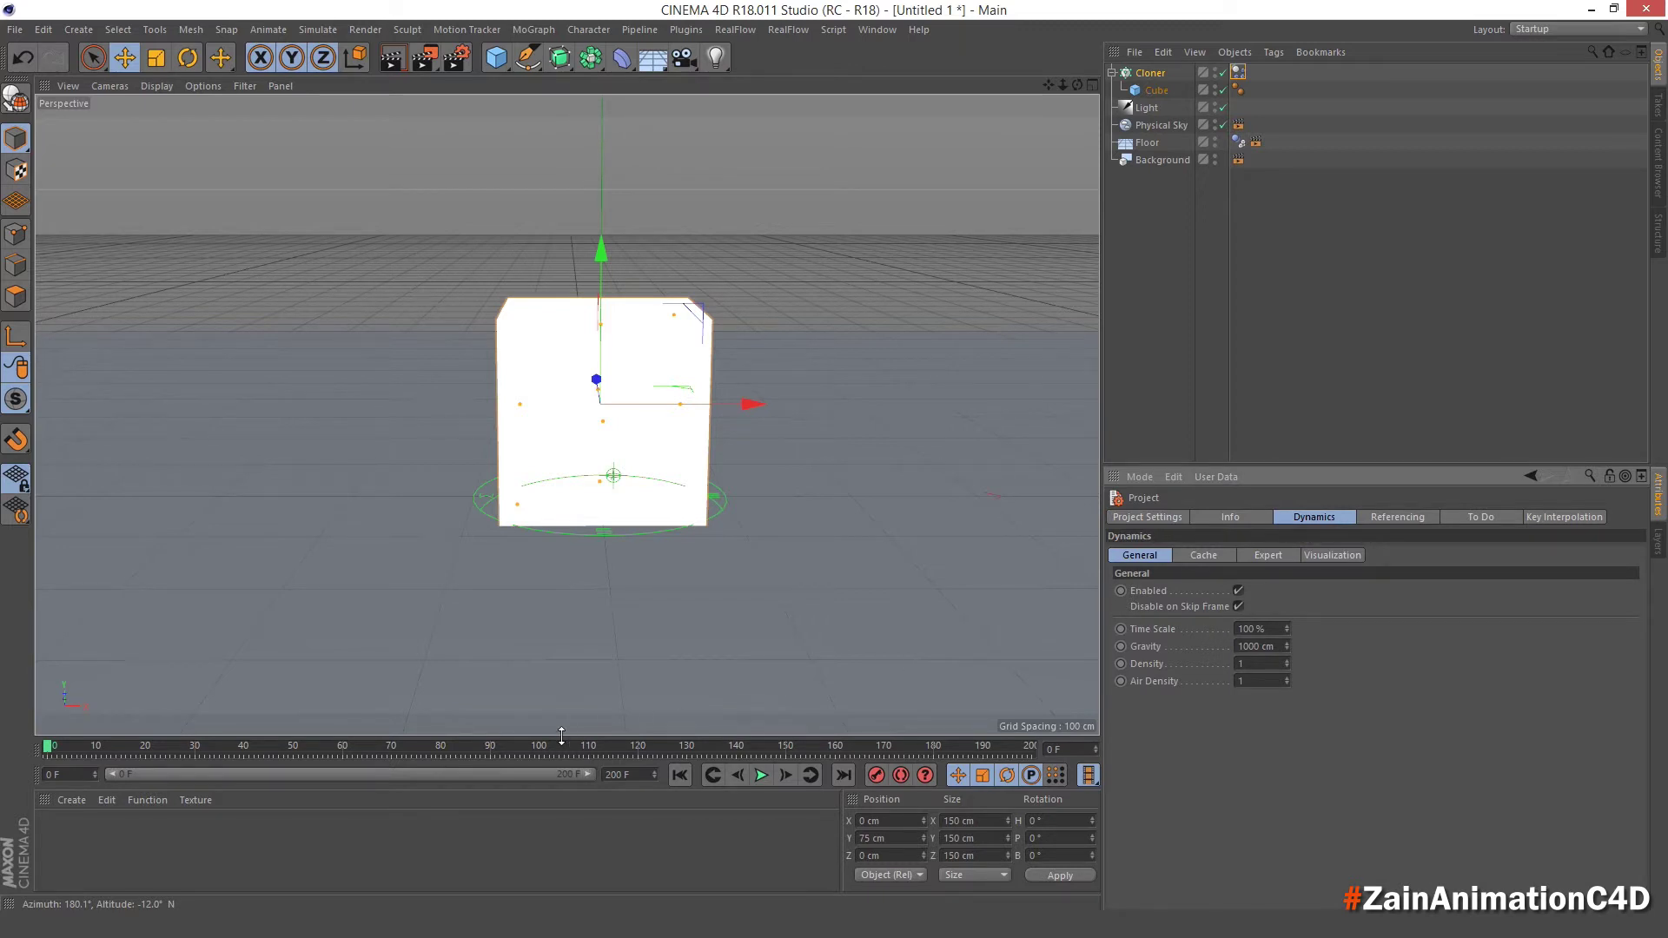
{"action": "left_click", "coordinate": [762, 775]}
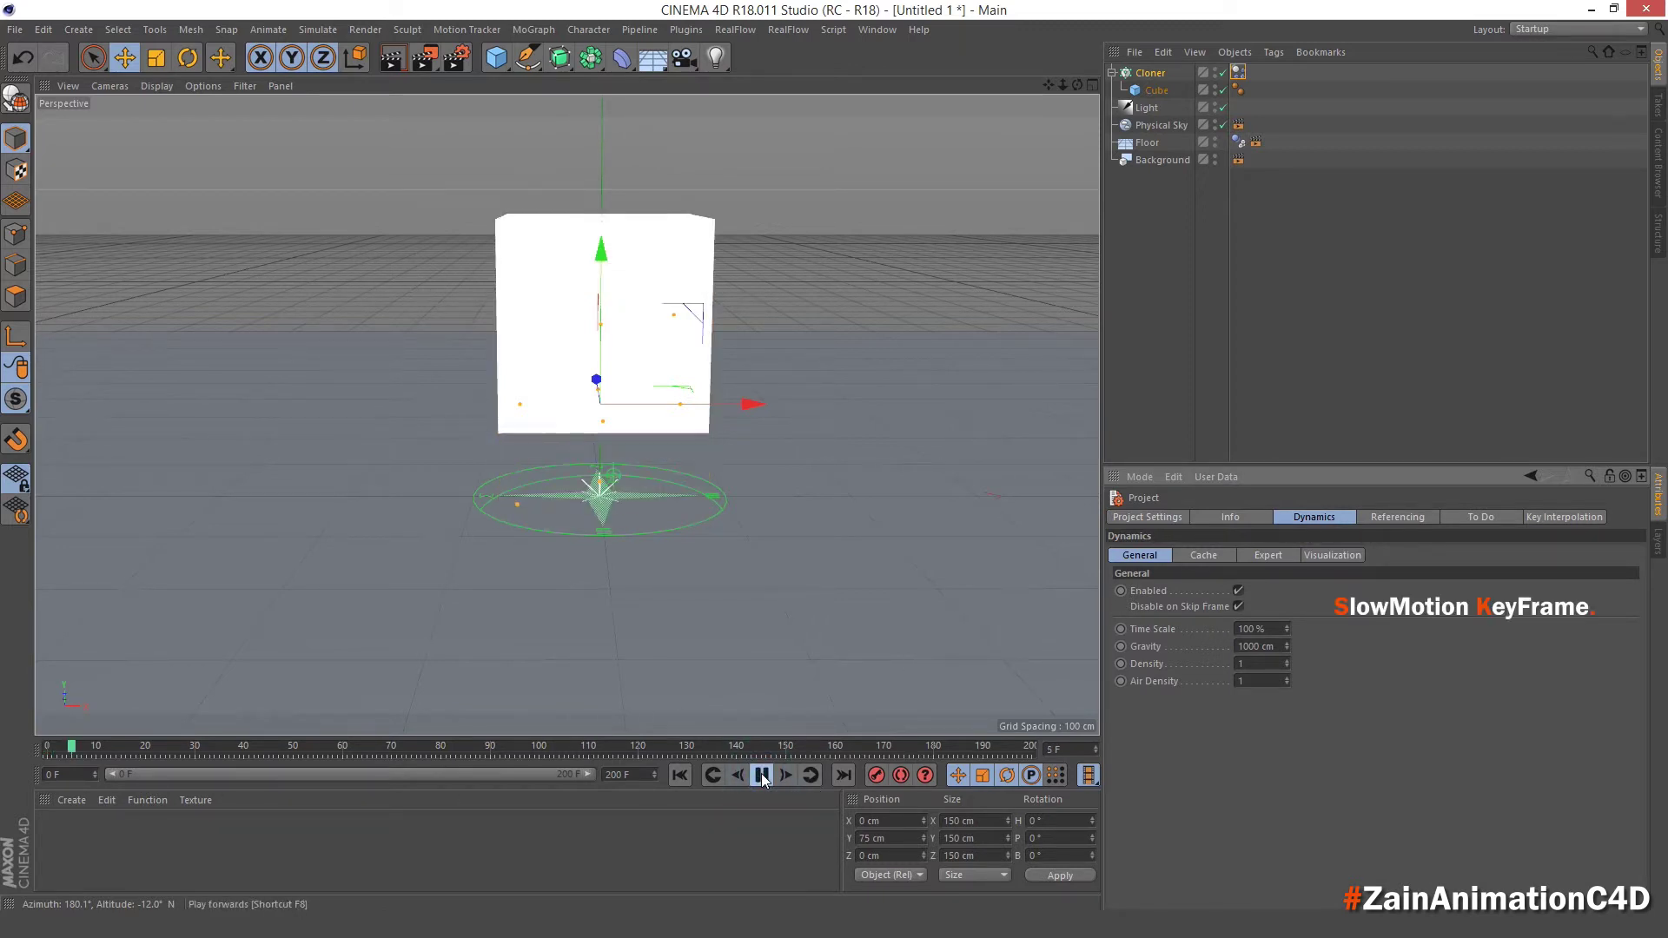
{"action": "left_click", "coordinate": [762, 776]}
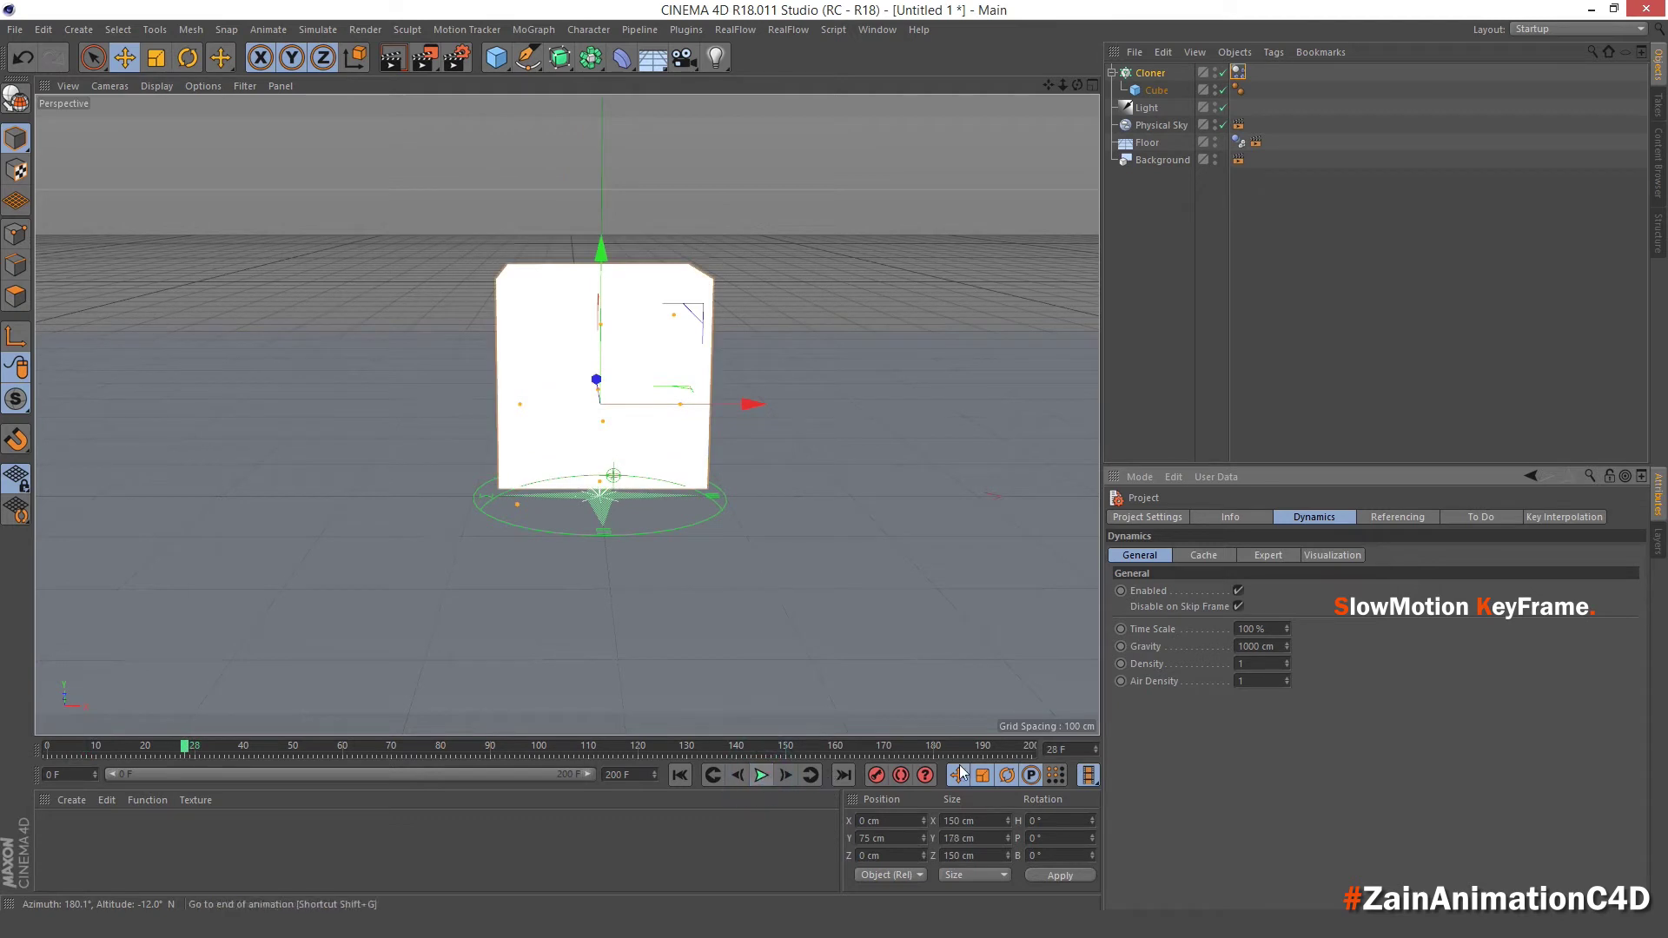
{"action": "left_click", "coordinate": [1095, 745]}
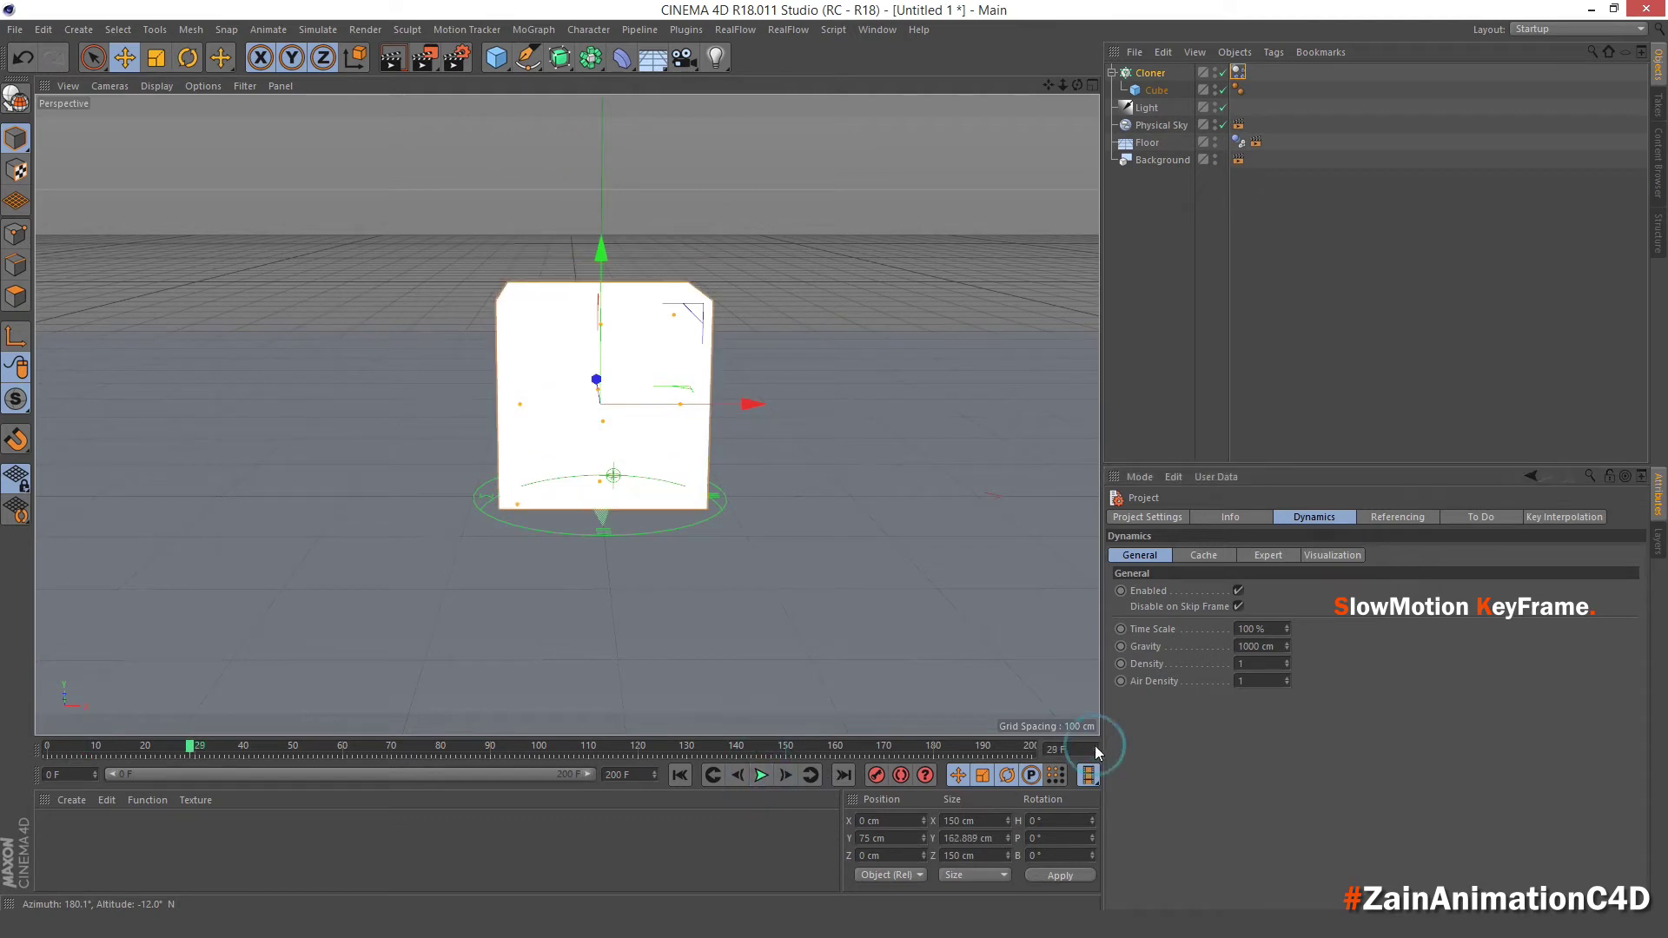
{"action": "left_click", "coordinate": [1094, 745]}
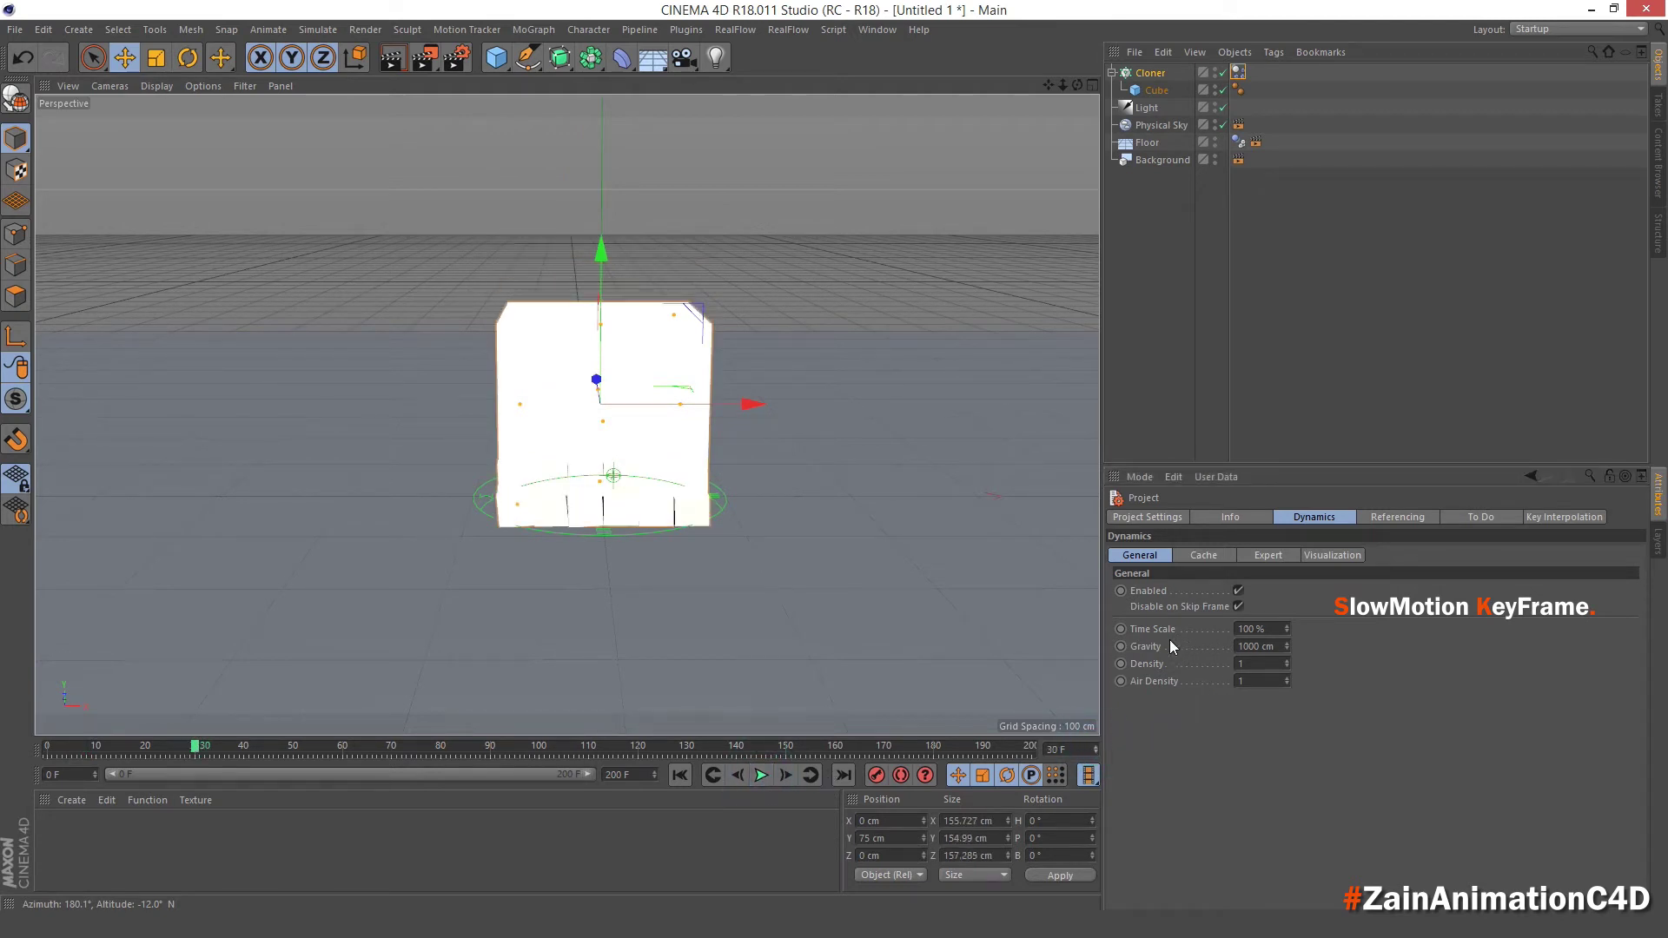
{"action": "left_click", "coordinate": [1122, 633]}
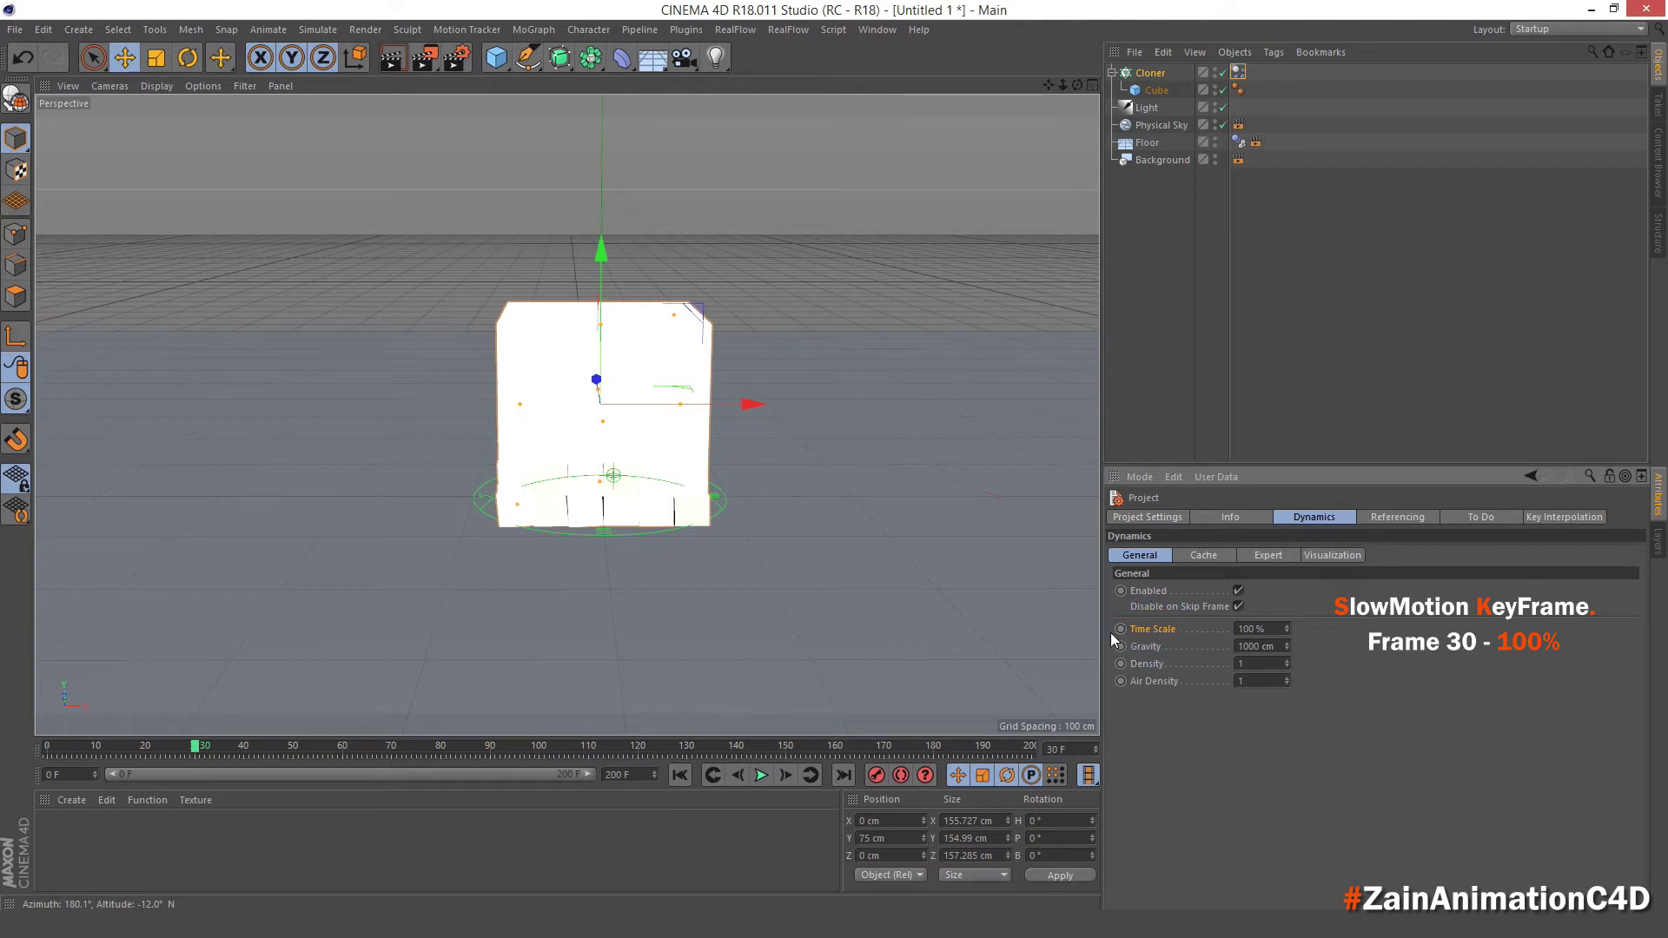
Key Time Scale 20% on frames 31 and 99, back to 100% on frame 100.
{"action": "left_click", "coordinate": [1097, 747]}
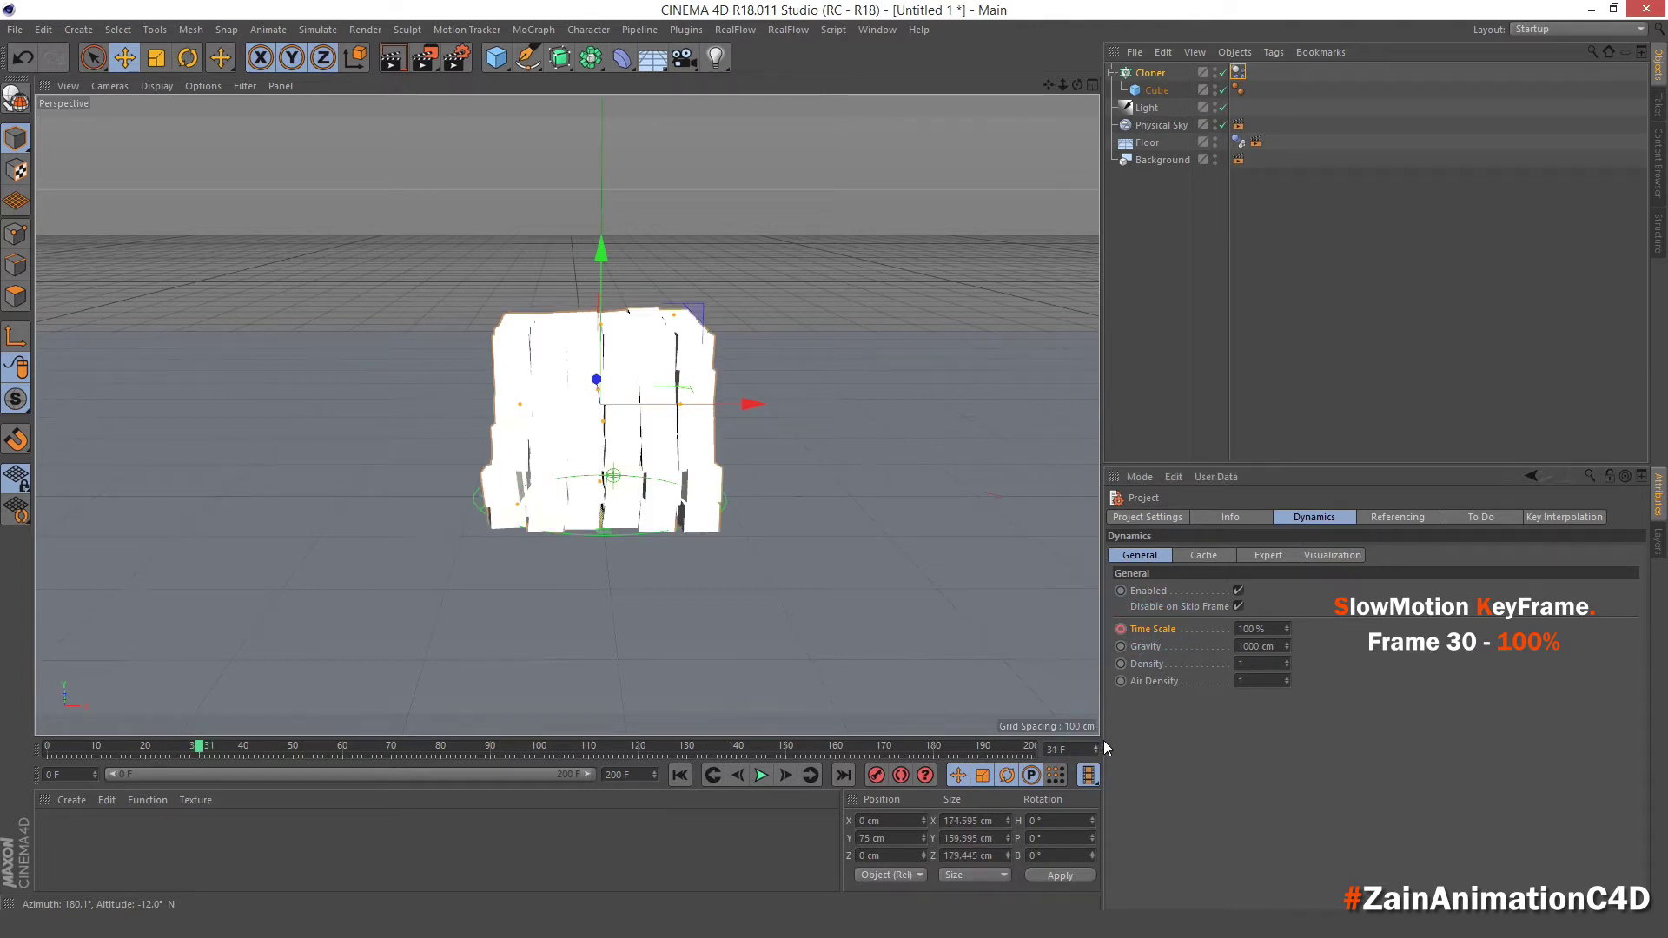
{"action": "double_click", "coordinate": [1277, 629]}
{"action": "type", "text": "20"}
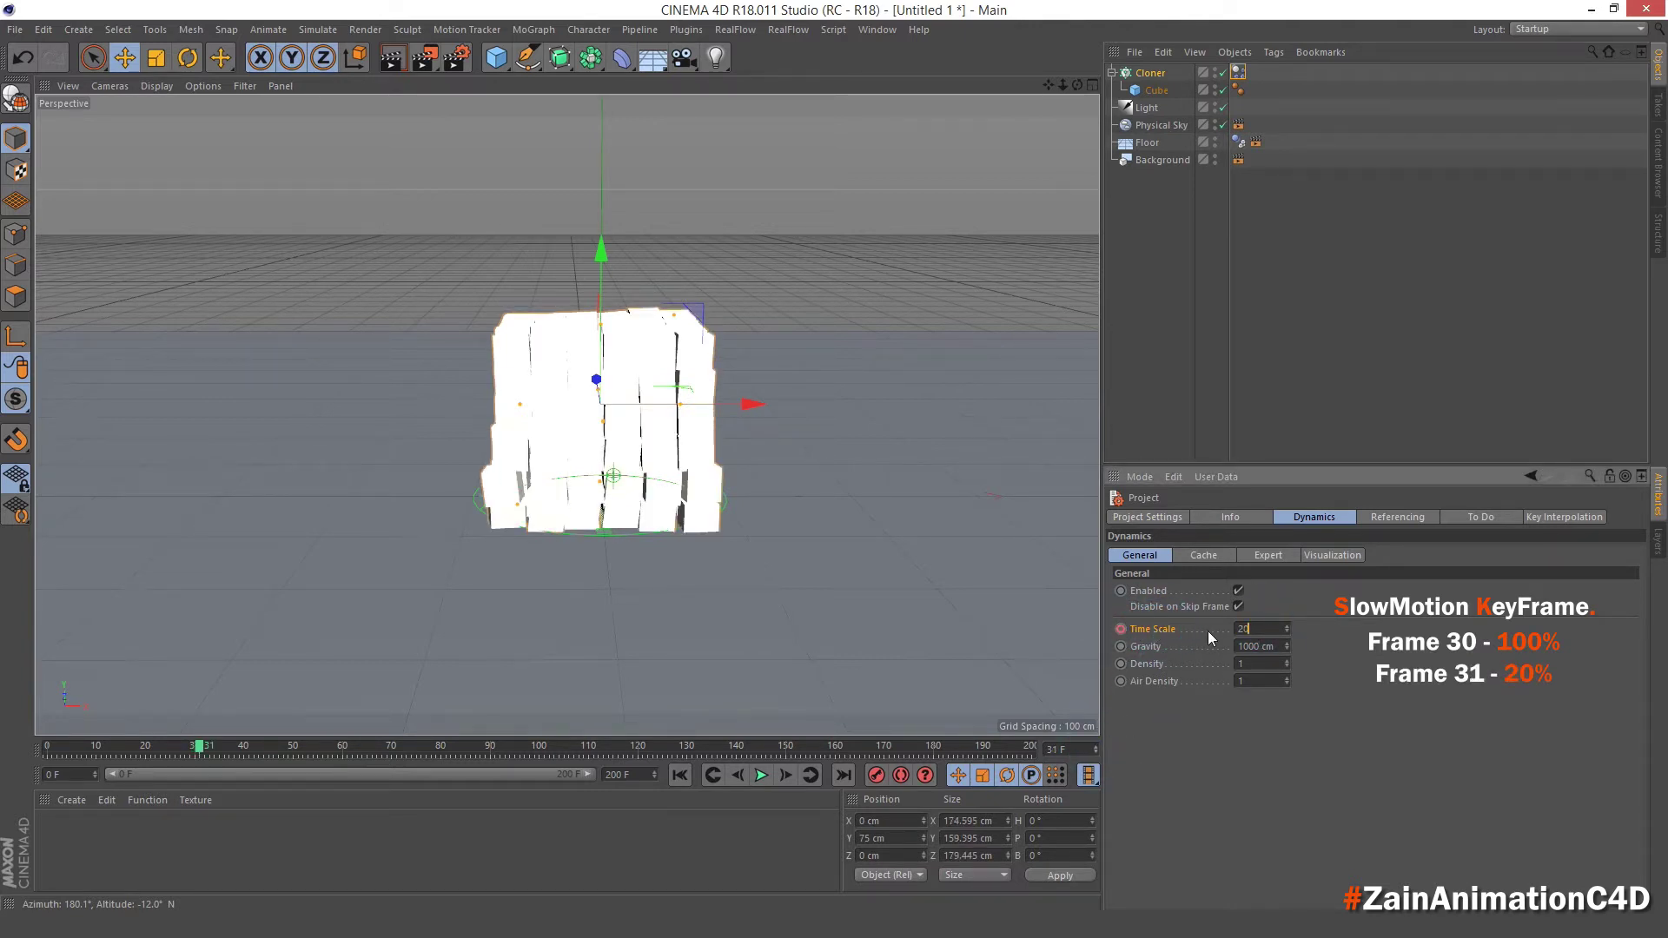
{"action": "left_click", "coordinate": [1121, 629]}
{"action": "left_click", "coordinate": [761, 776]}
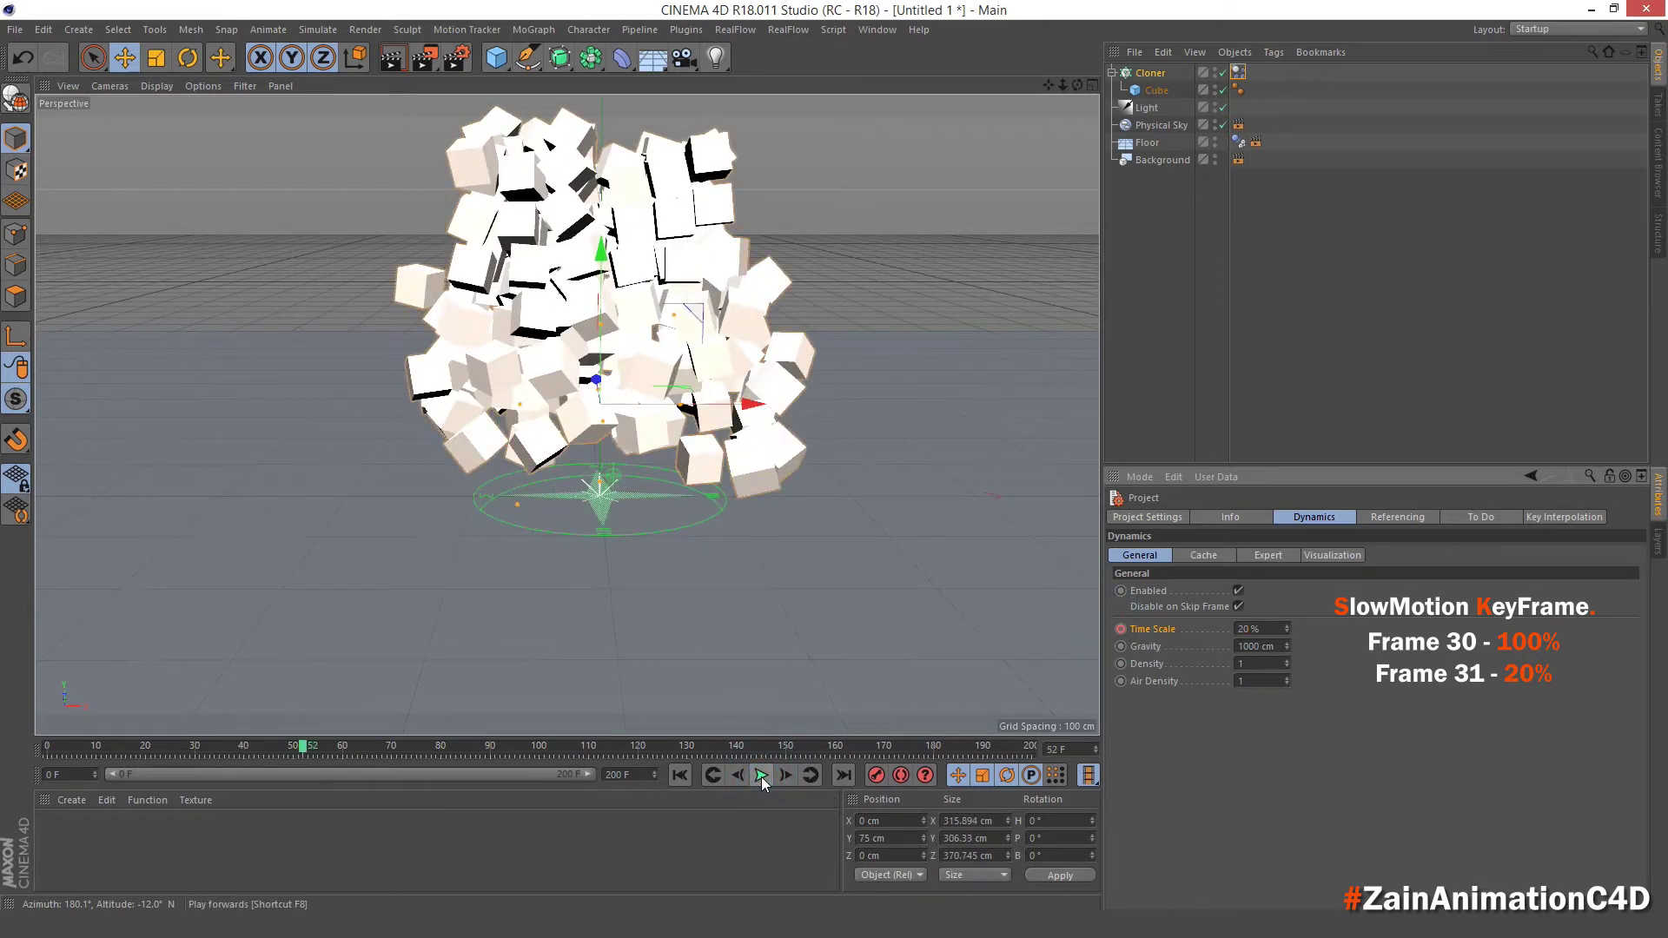
{"action": "left_click", "coordinate": [761, 775]}
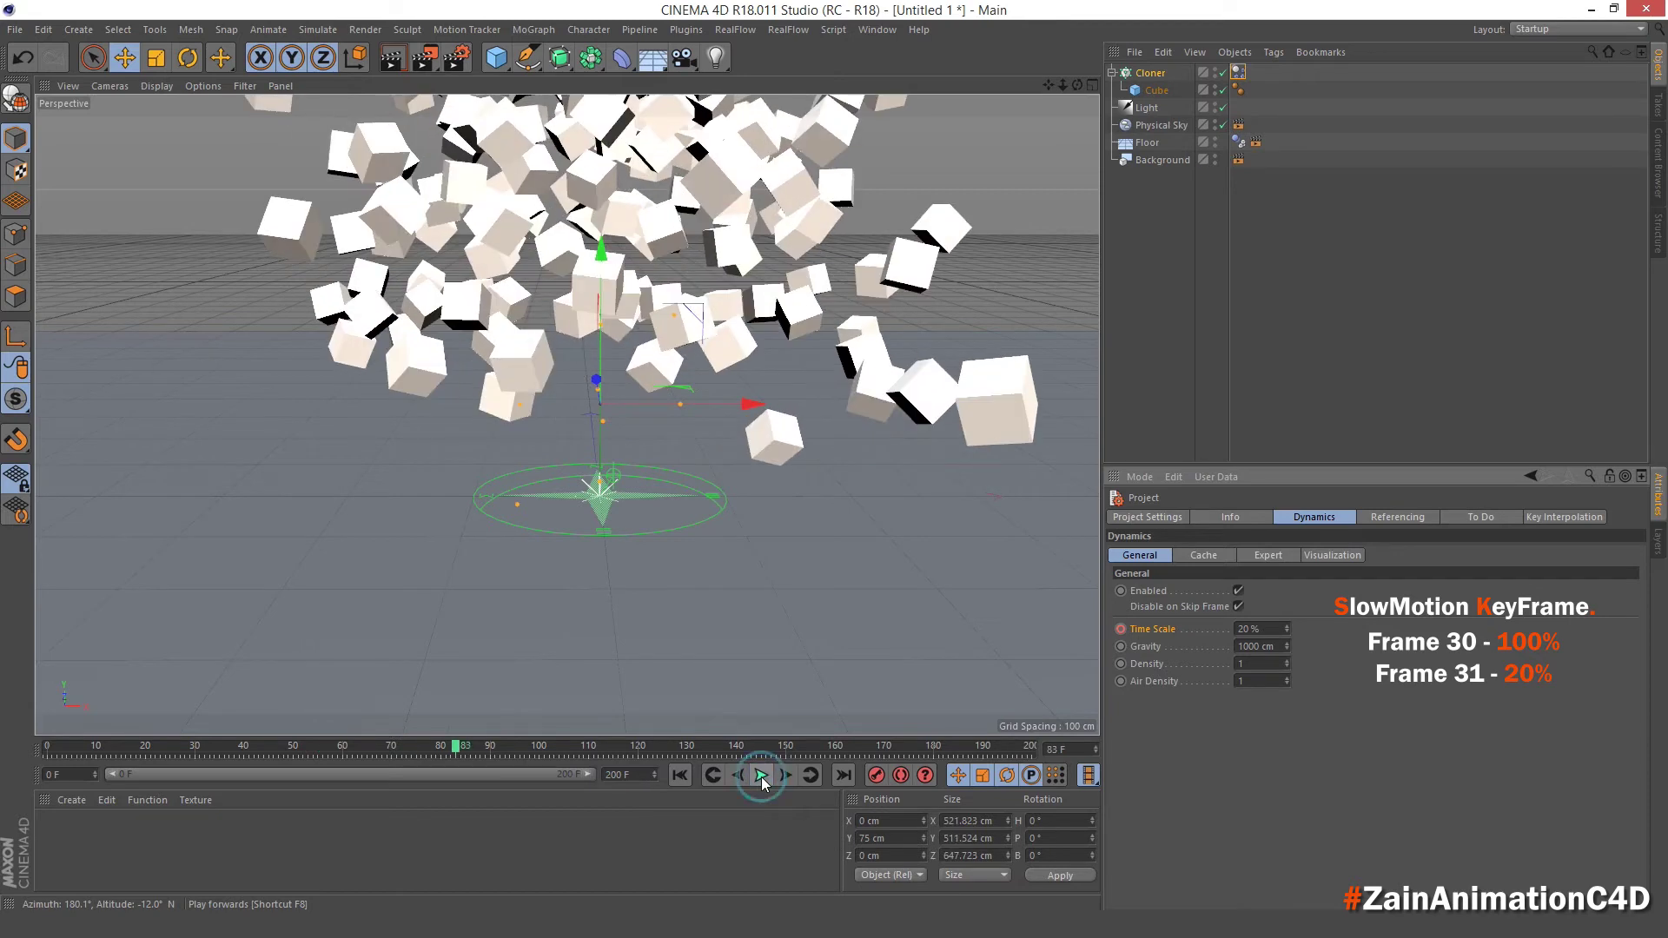
{"action": "left_click", "coordinate": [761, 775]}
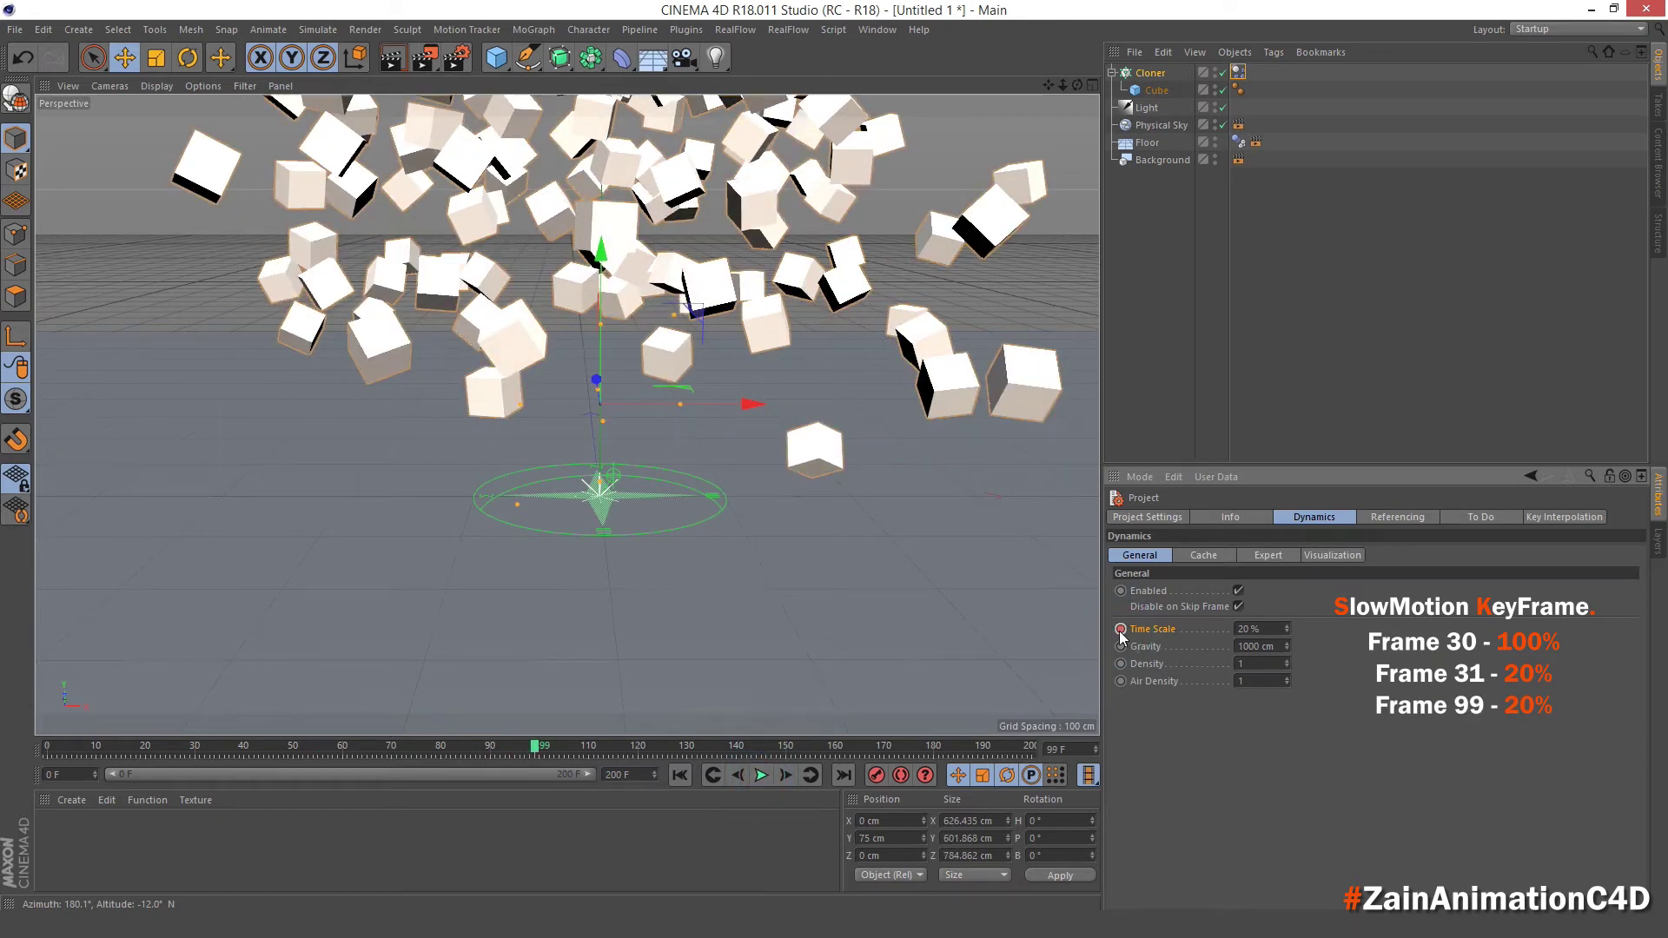
{"action": "left_click", "coordinate": [1095, 746]}
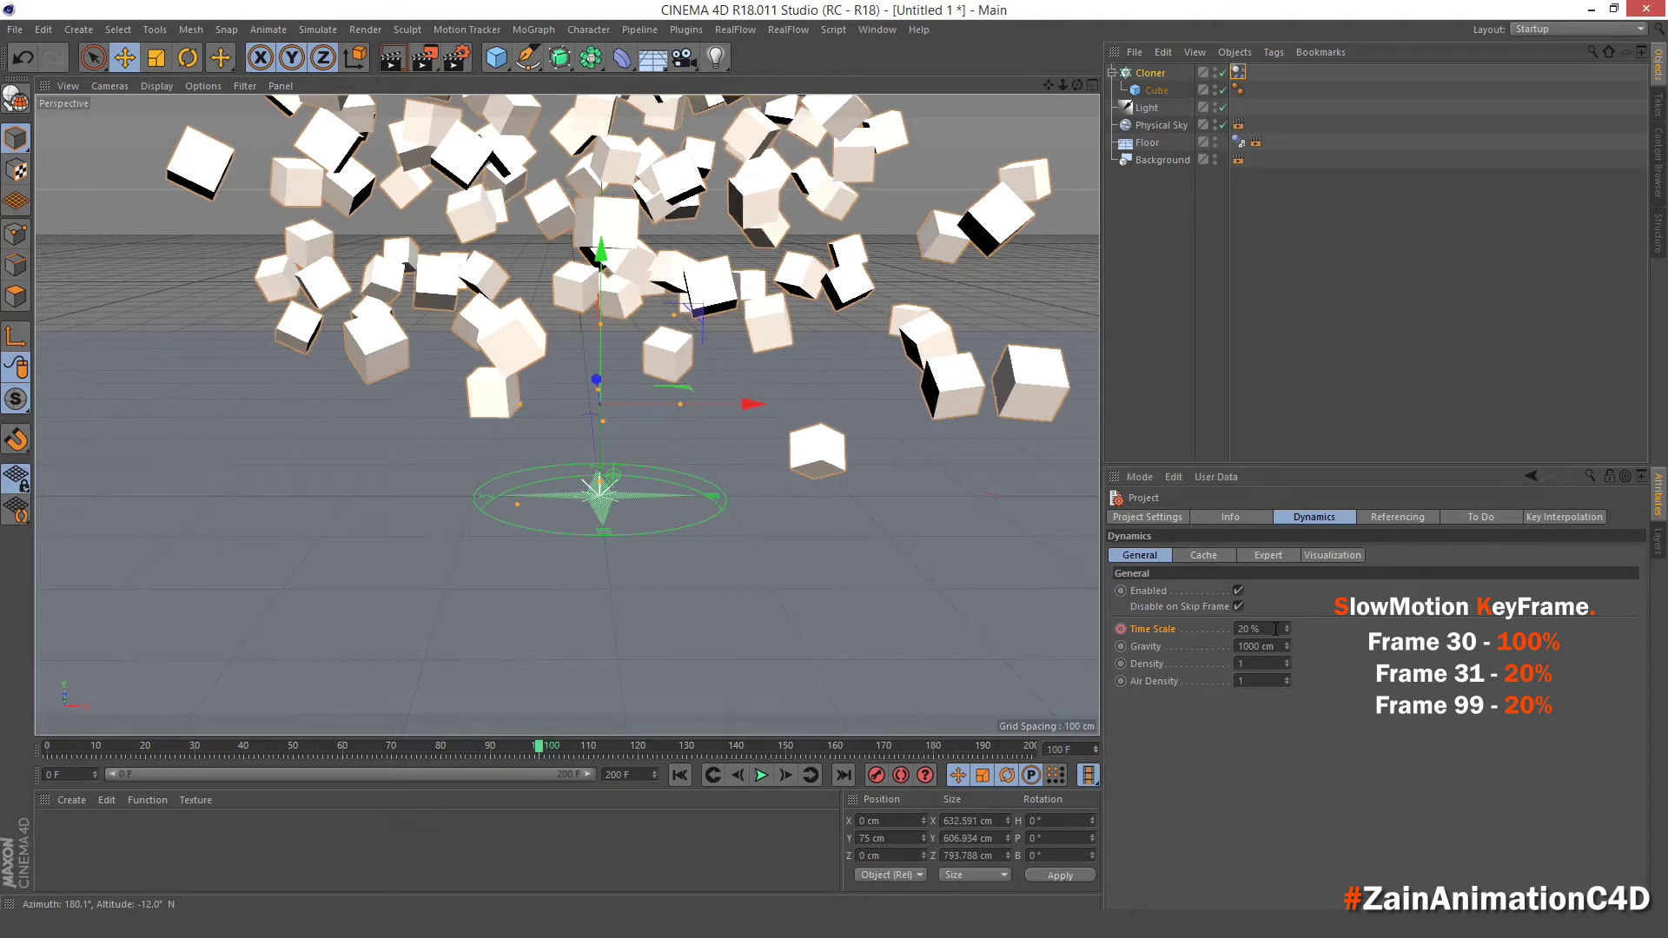
{"action": "left_click", "coordinate": [1251, 628]}
{"action": "type", "text": "100"}
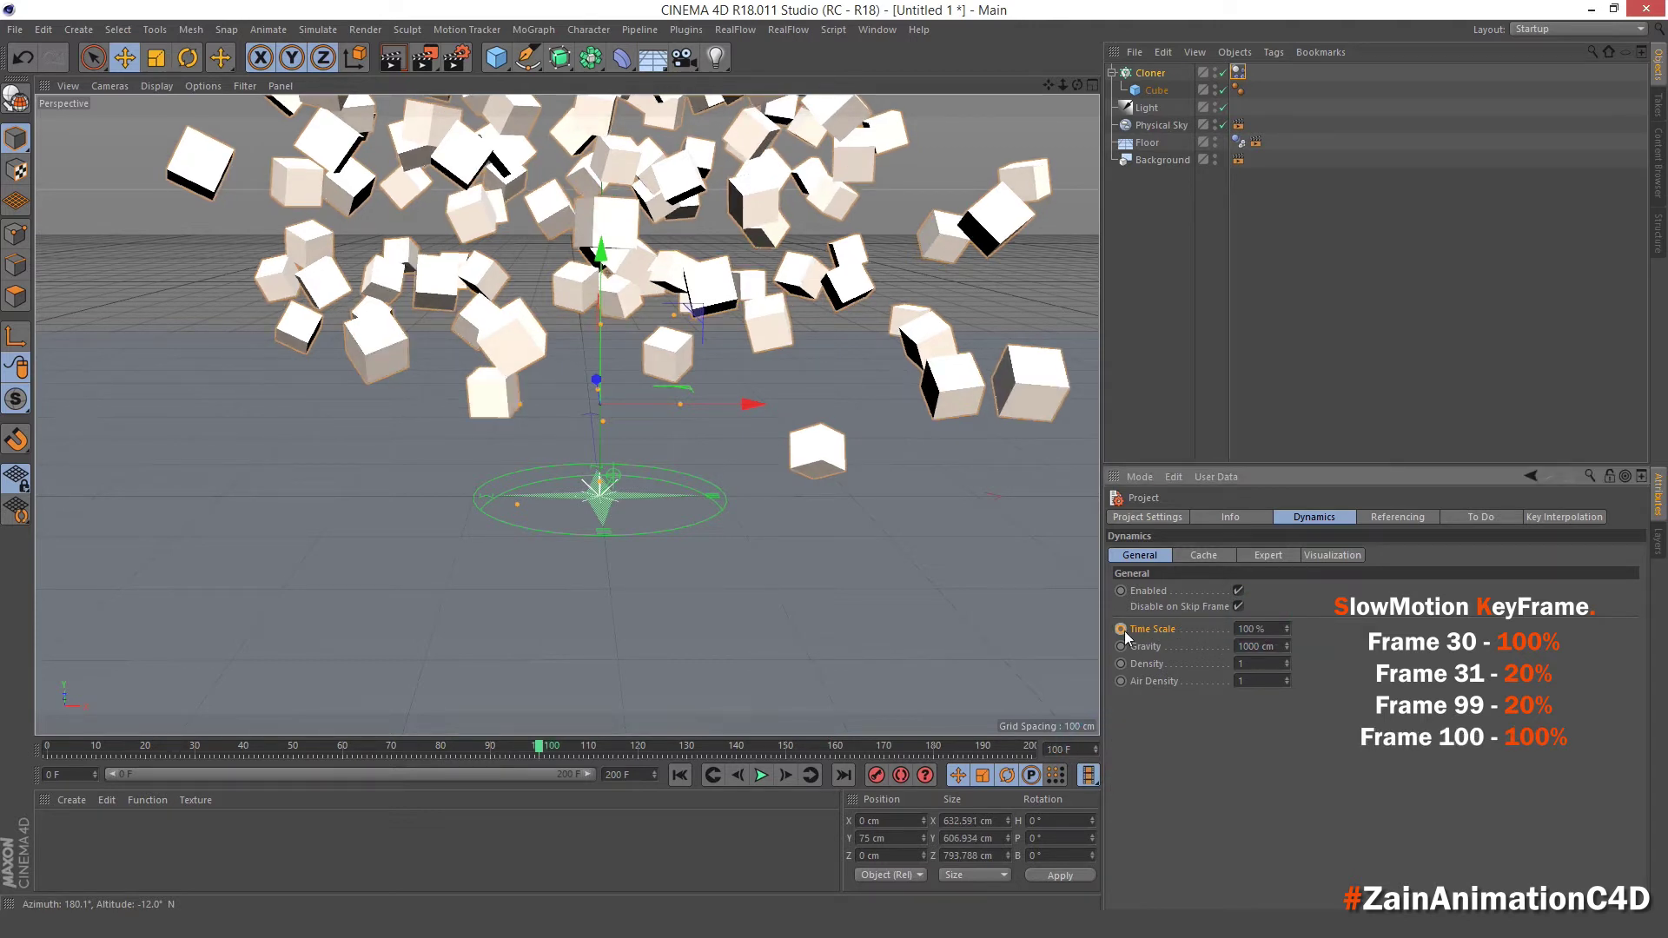
{"action": "left_click", "coordinate": [680, 775]}
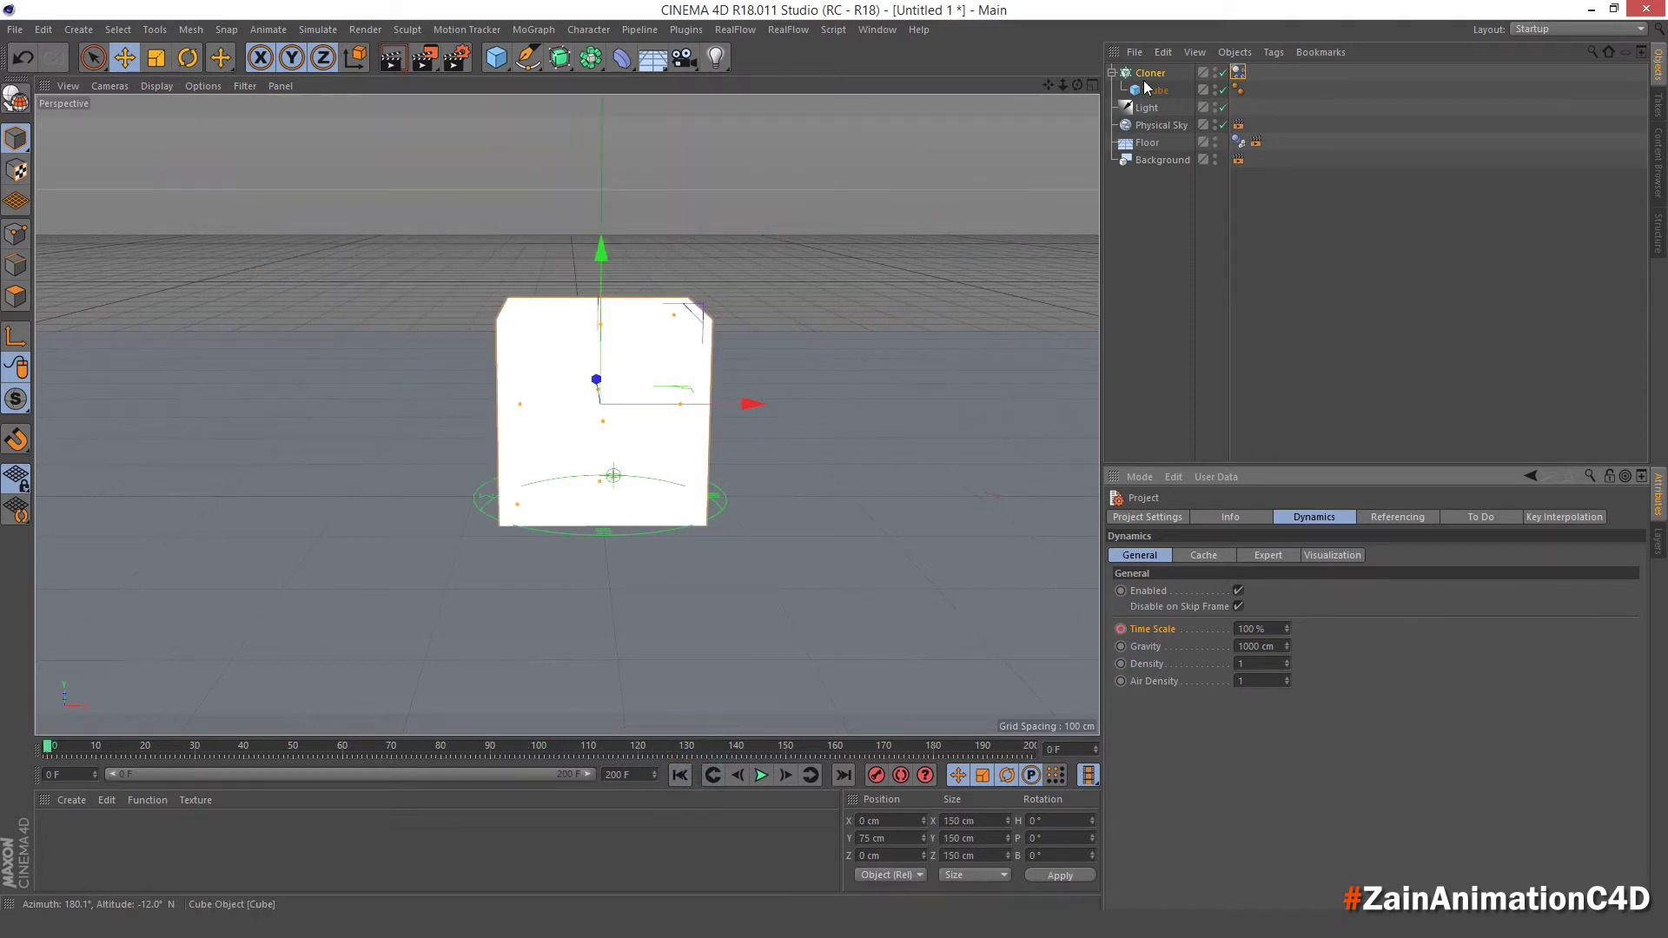
Bake the Dynamics Body simulation to cache and play back the baked burst.
{"action": "left_click", "coordinate": [1149, 89]}
{"action": "left_click", "coordinate": [1239, 90]}
{"action": "left_click", "coordinate": [1434, 517]}
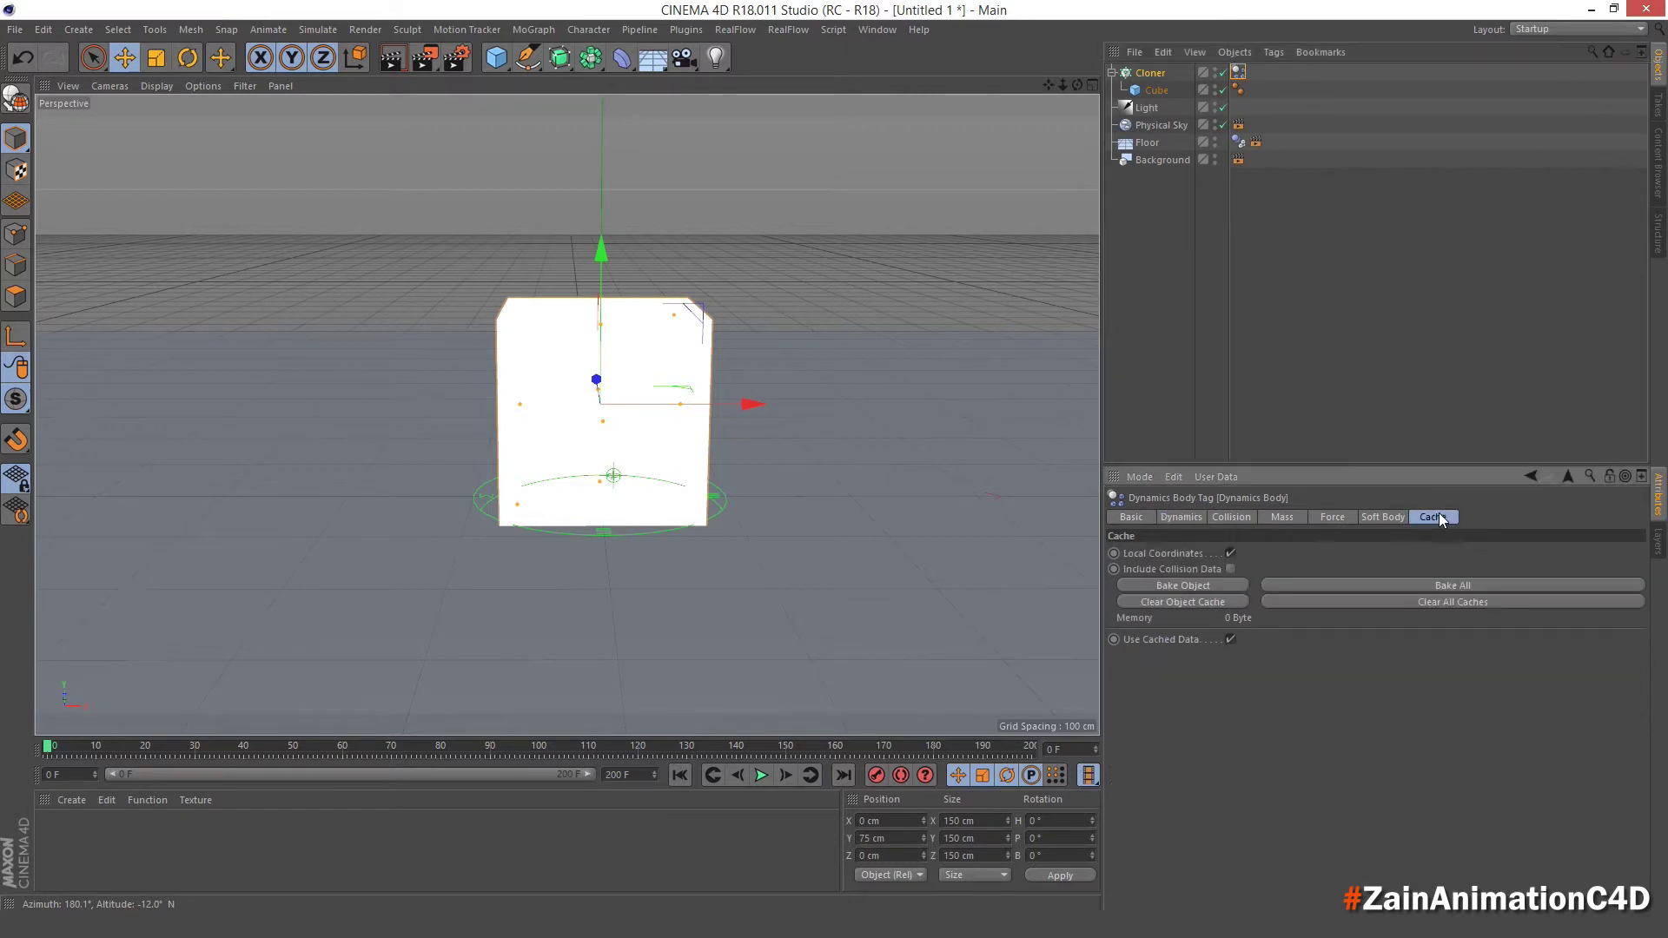
{"action": "left_click", "coordinate": [1349, 586]}
{"action": "left_click", "coordinate": [761, 776]}
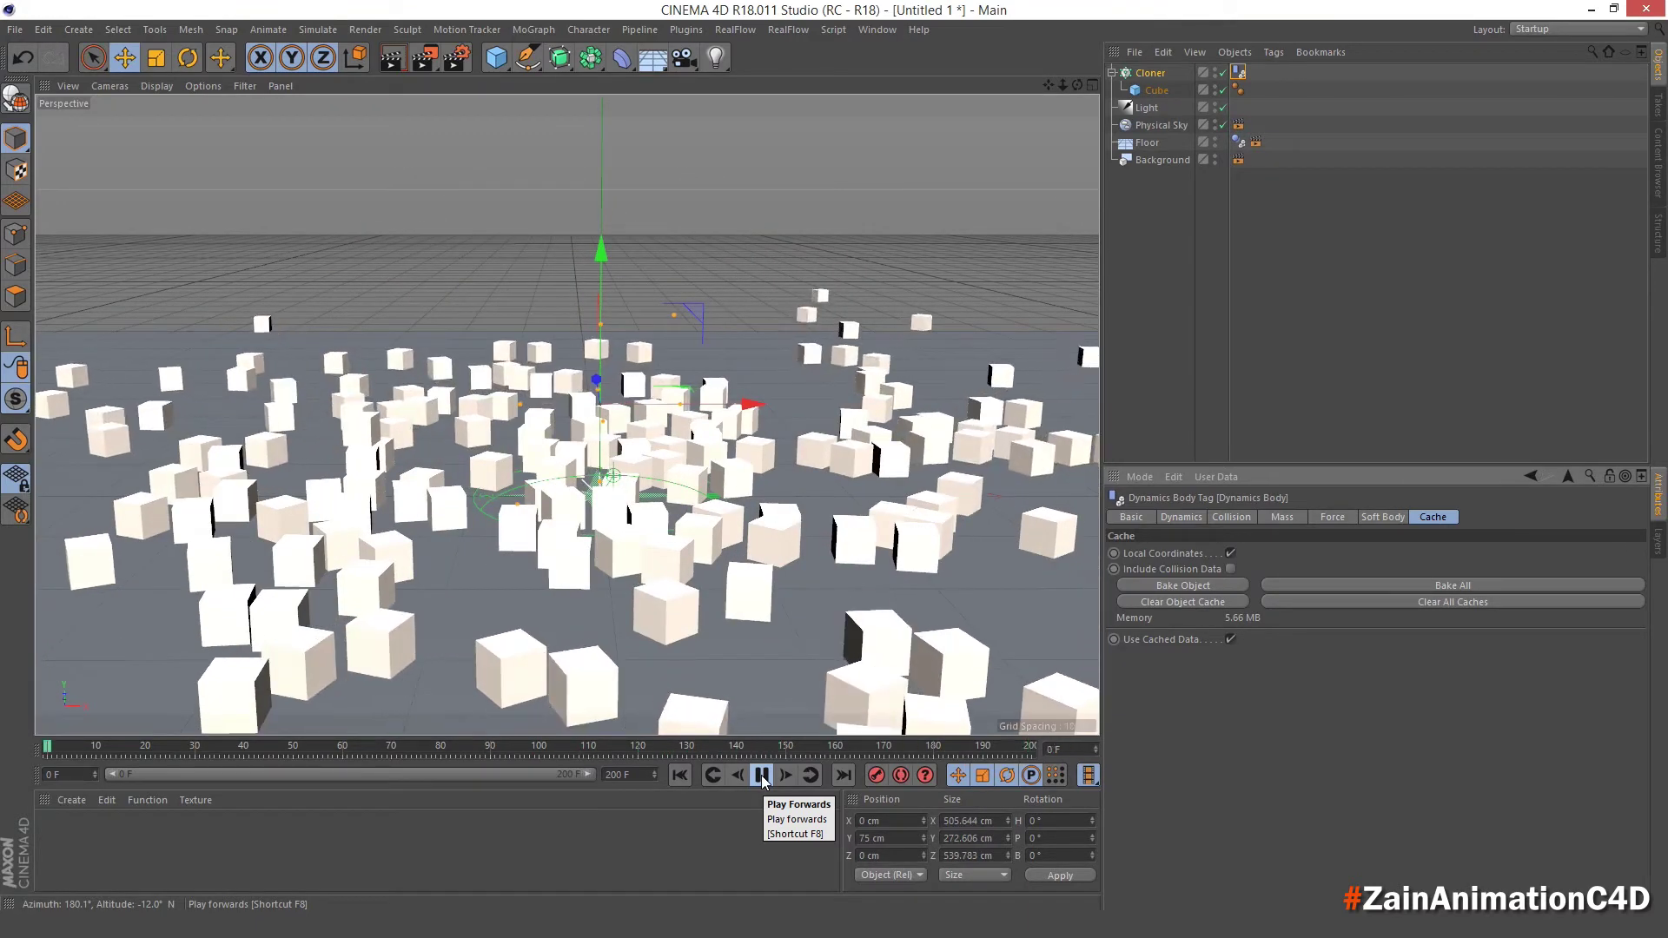
{"action": "left_click", "coordinate": [762, 779]}
{"action": "left_click", "coordinate": [681, 776]}
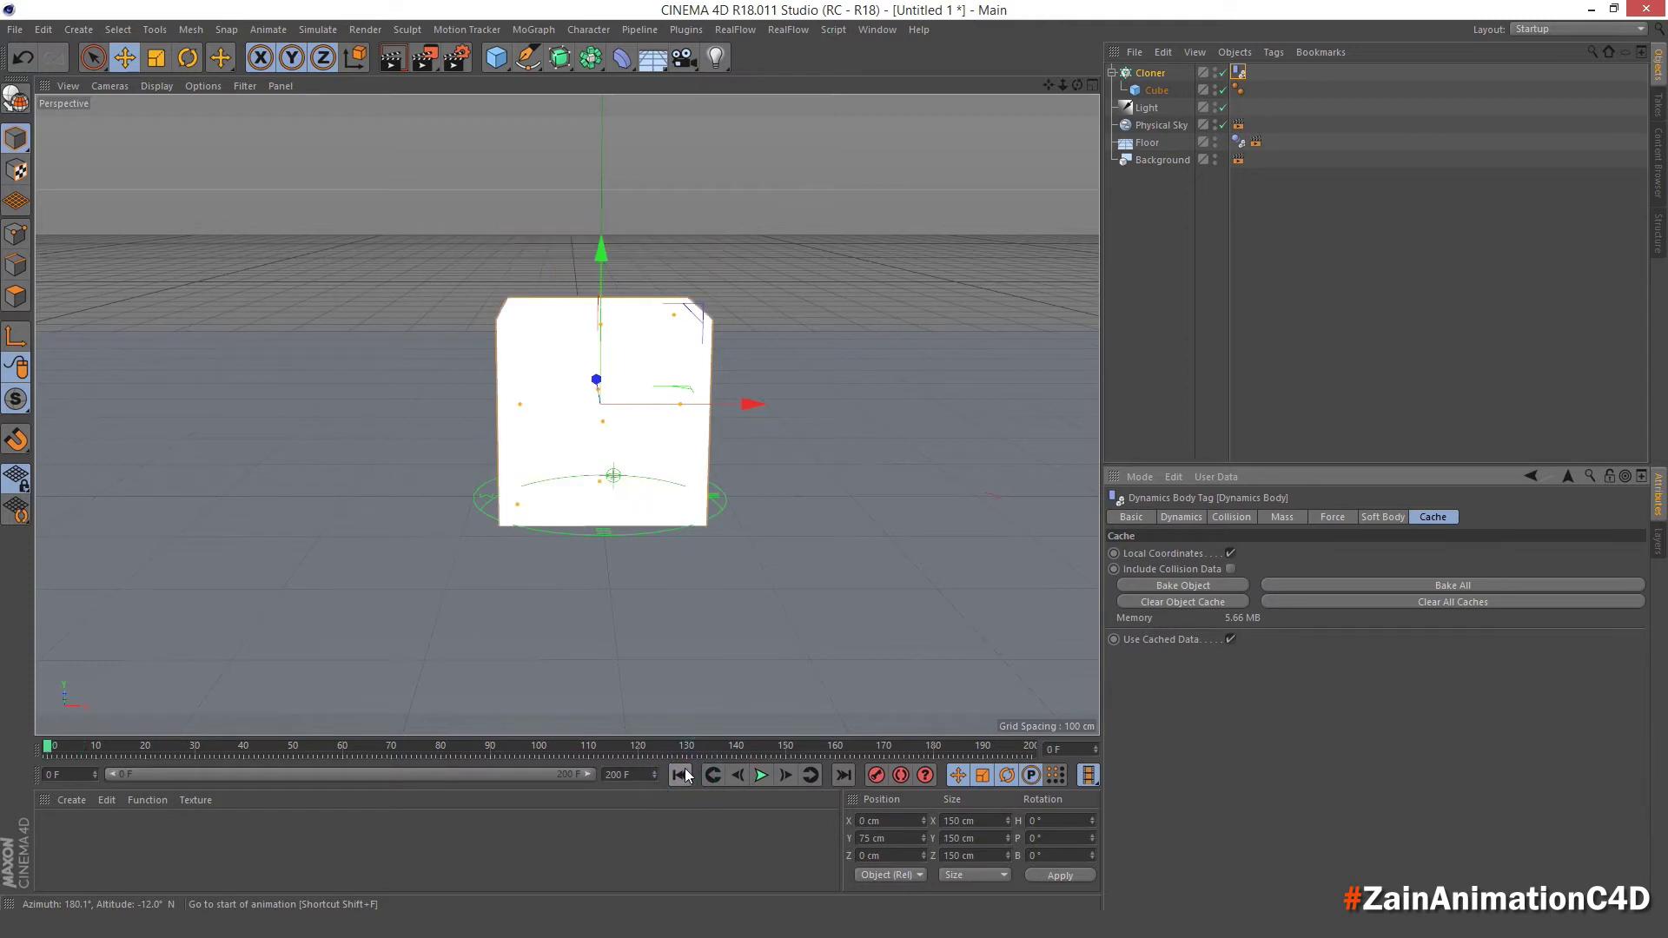
{"action": "left_click", "coordinate": [684, 58]}
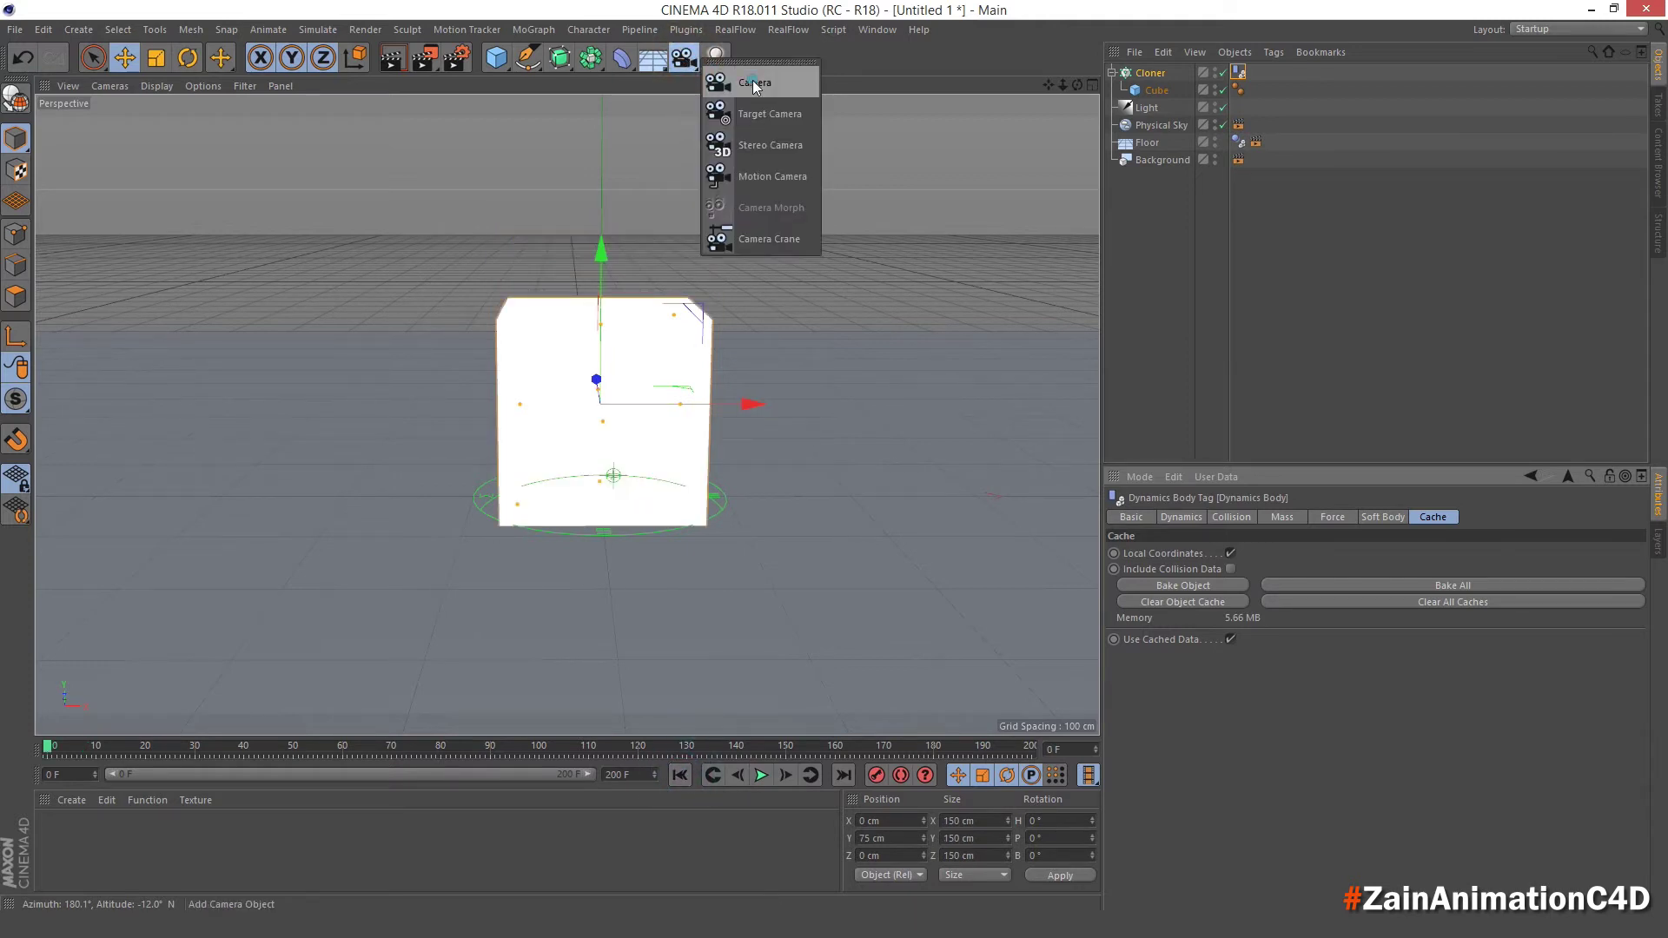
Add an active Camera positioned at 0, 1, -1100 cm.
{"action": "left_click", "coordinate": [754, 85]}
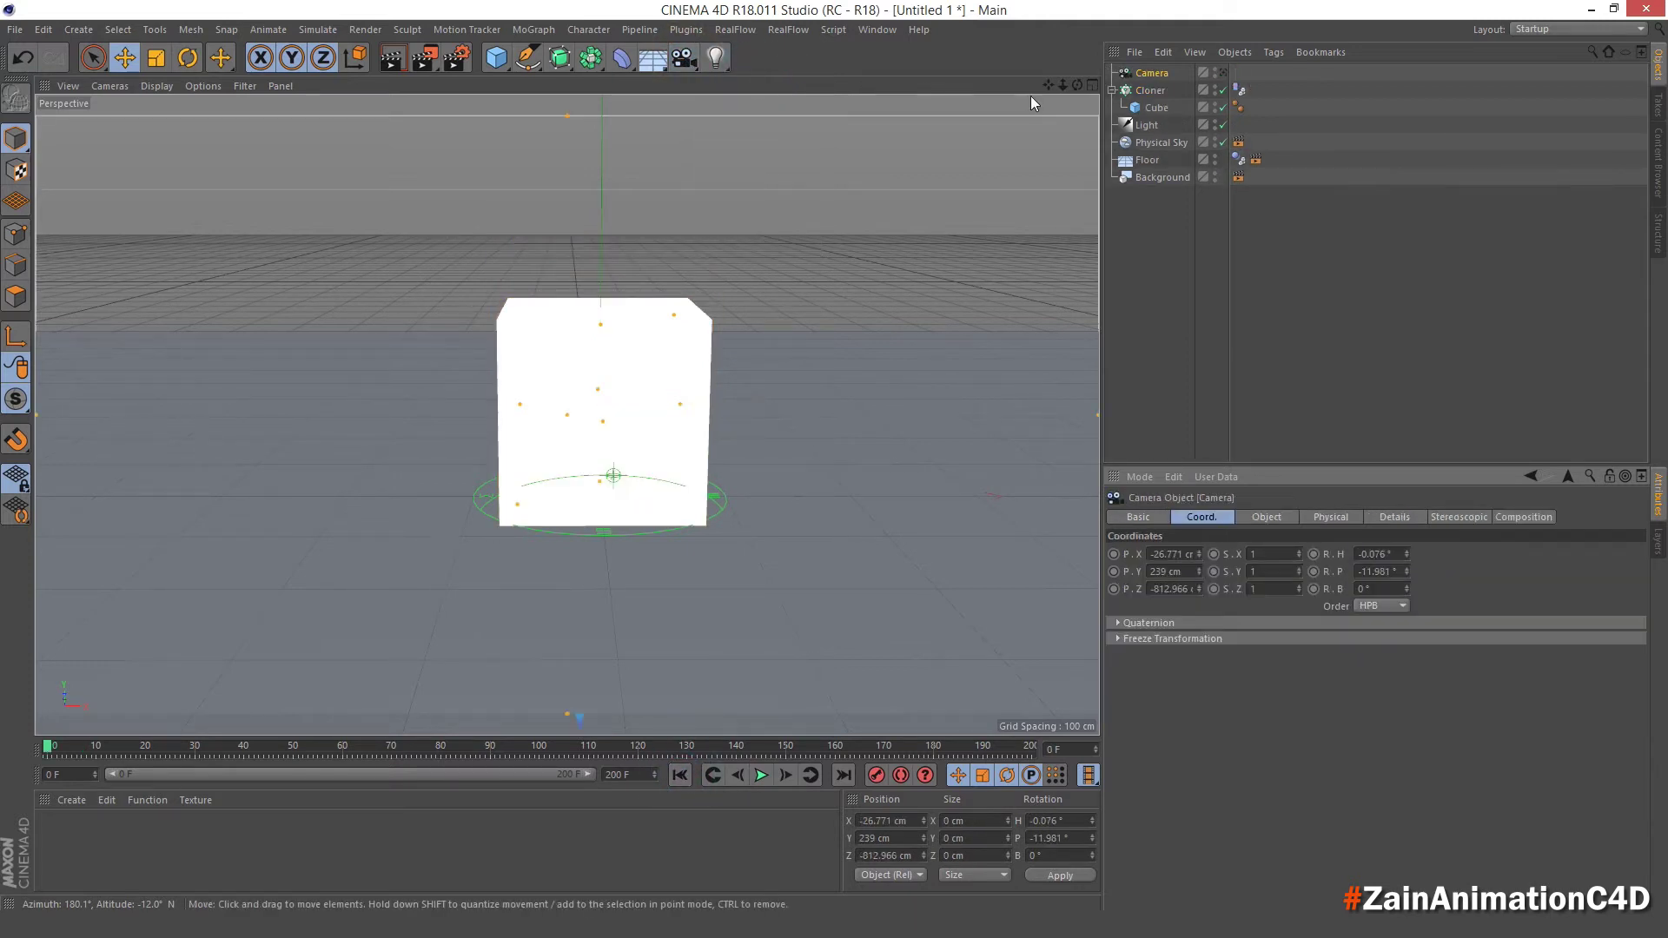
{"action": "left_click", "coordinate": [1224, 73]}
{"action": "left_click", "coordinate": [1150, 554]}
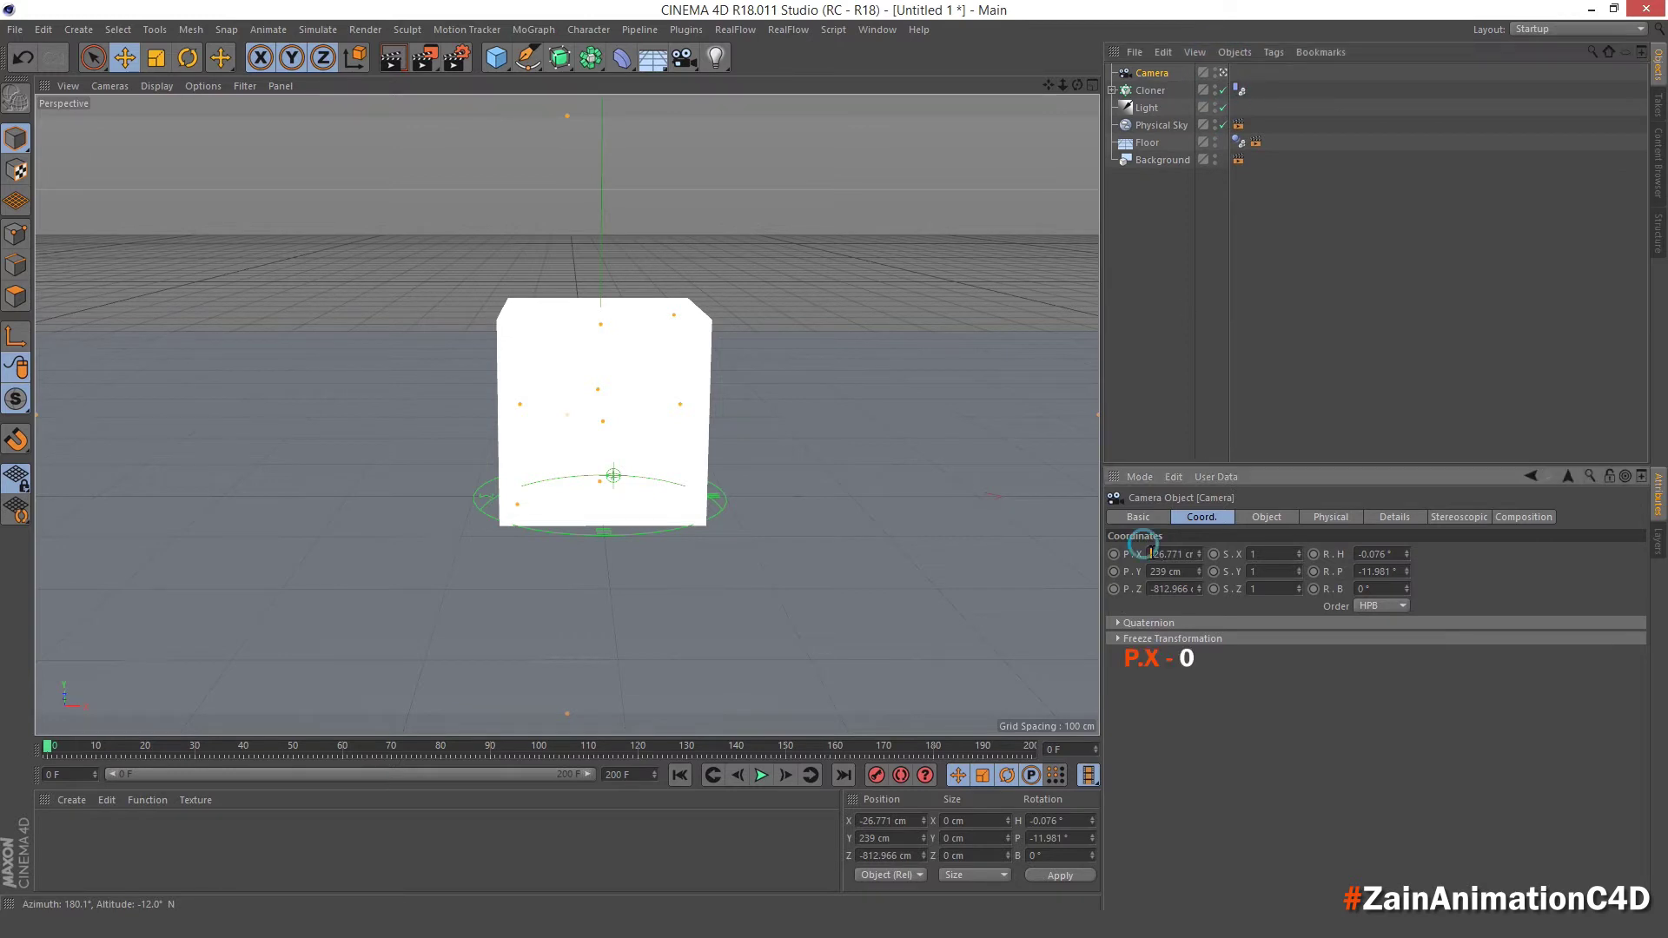
{"action": "type", "text": "0"}
{"action": "left_click", "coordinate": [1177, 572]}
{"action": "type", "text": "1"}
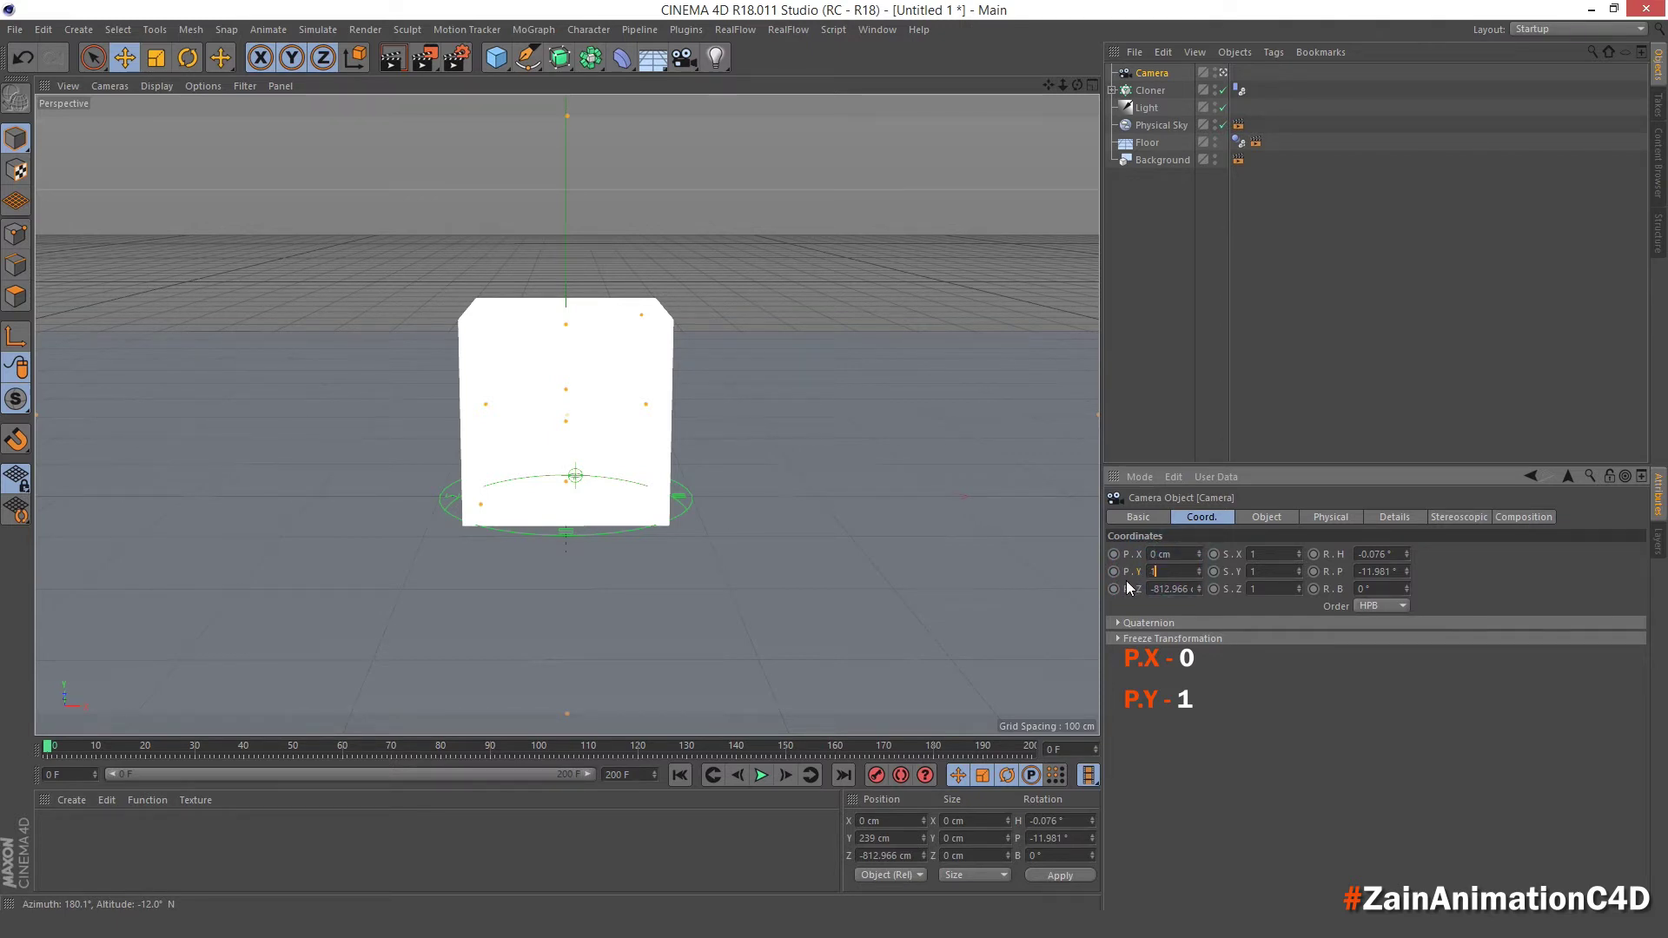
{"action": "key", "text": "Return"}
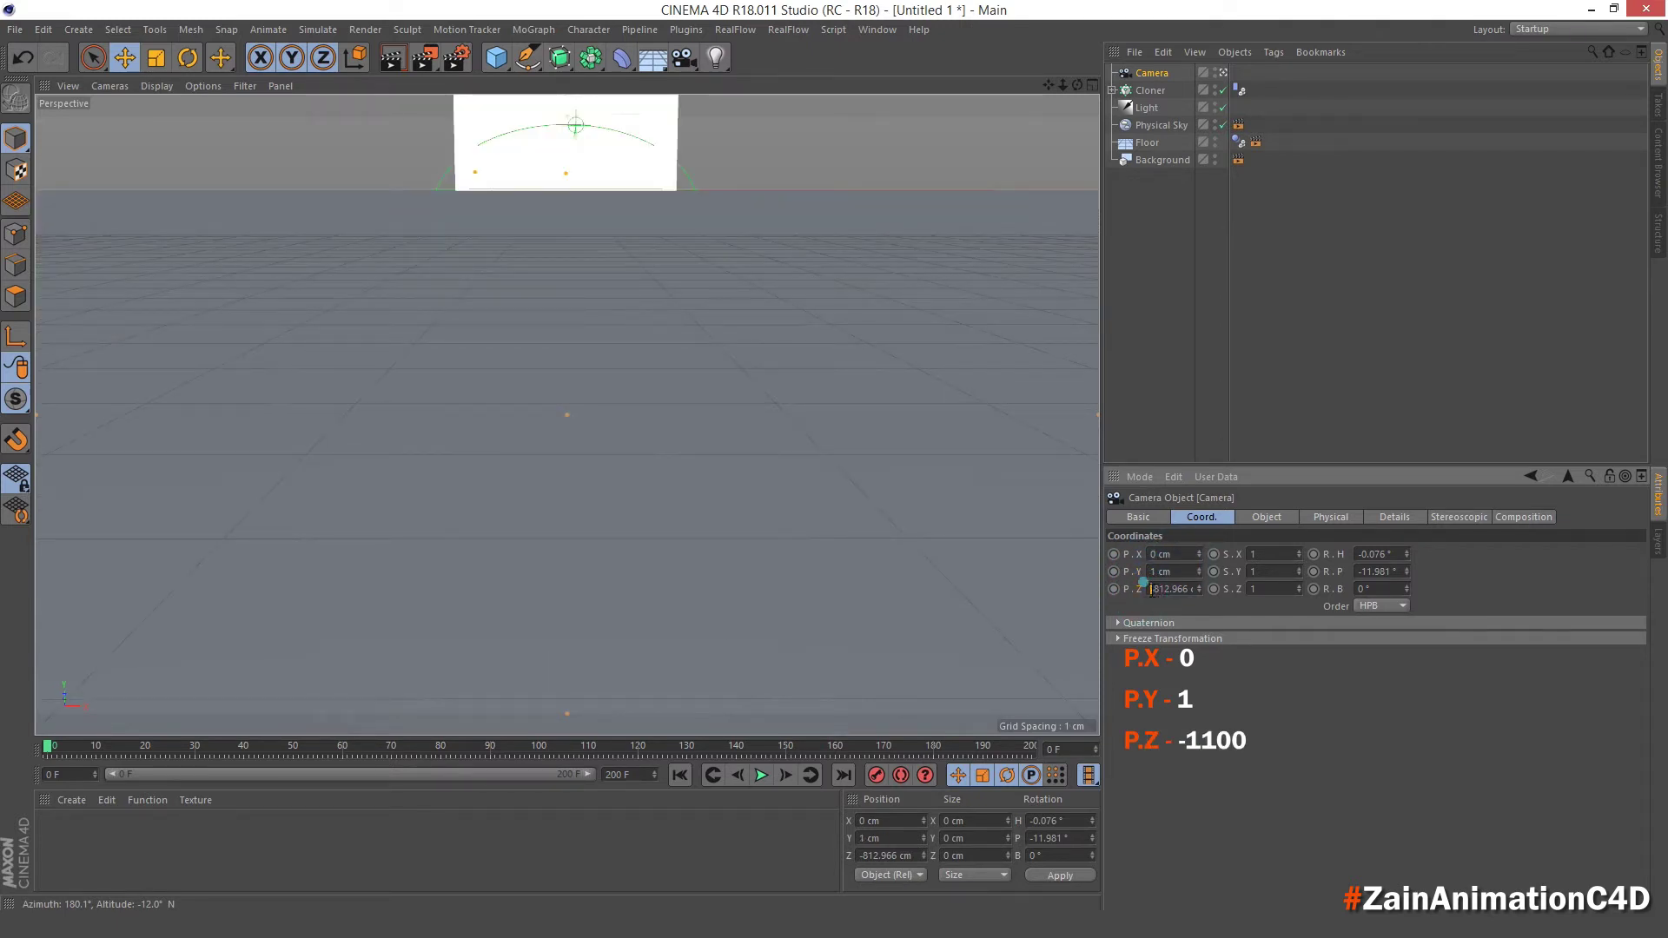
{"action": "type", "text": "-"}
{"action": "type", "text": "1100"}
{"action": "key", "text": "Return"}
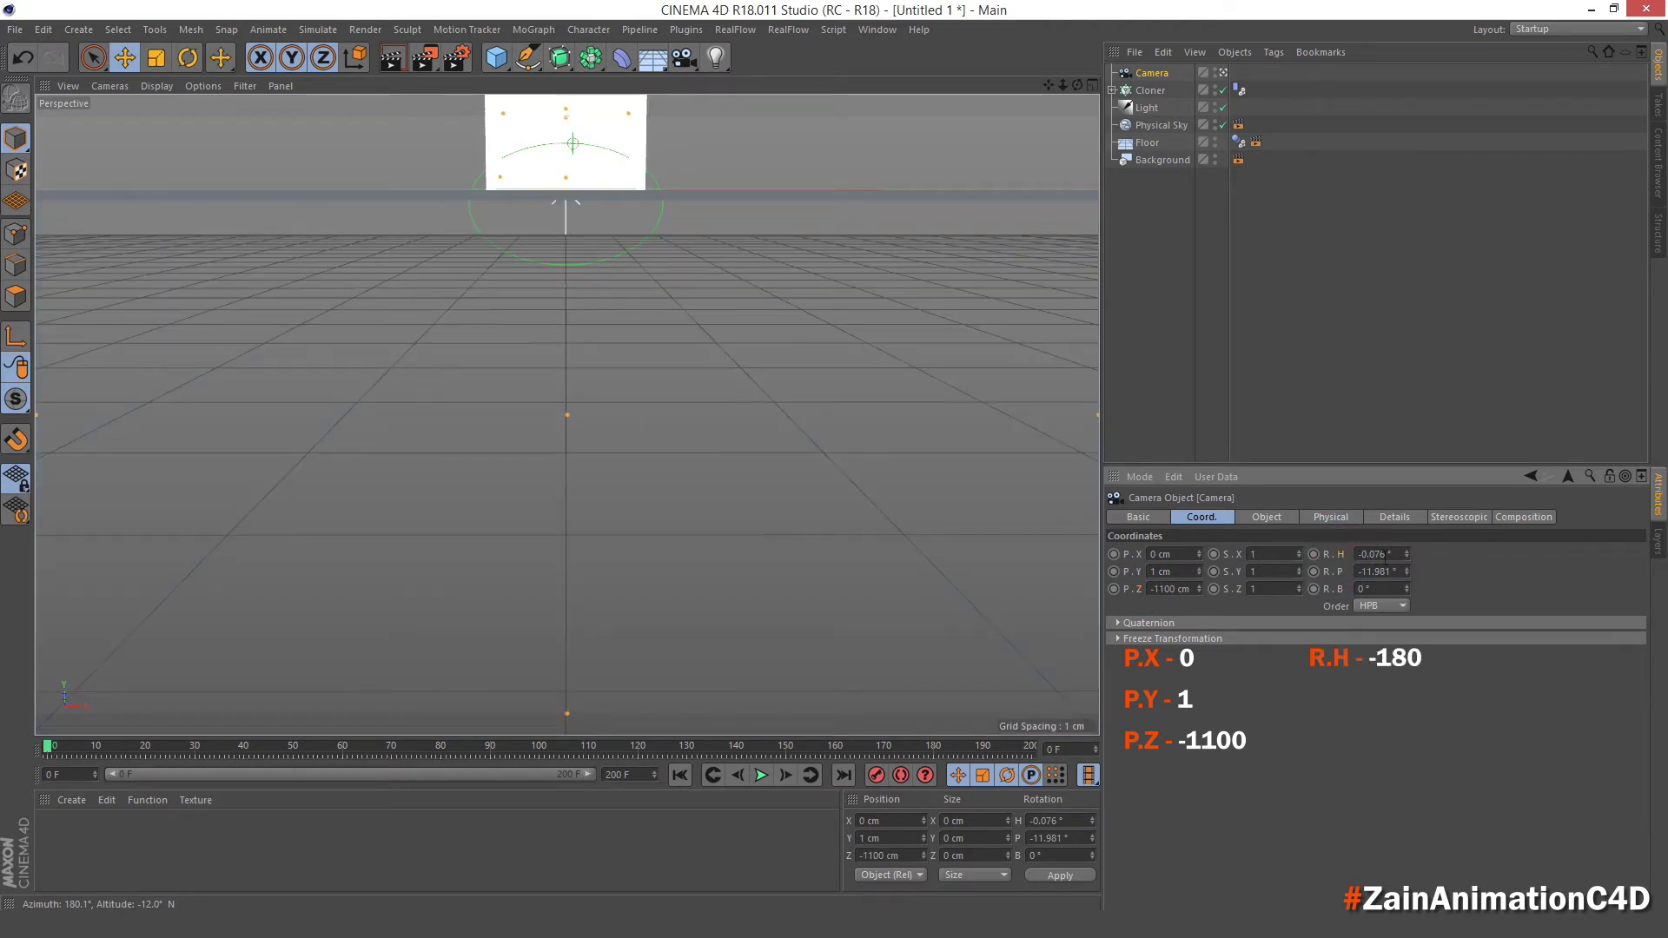
Rotate the camera to heading -180°, pitch -180°, bank 0° and play through it.
{"action": "left_click", "coordinate": [1371, 555]}
{"action": "type", "text": "-180"}
{"action": "key", "text": "Return"}
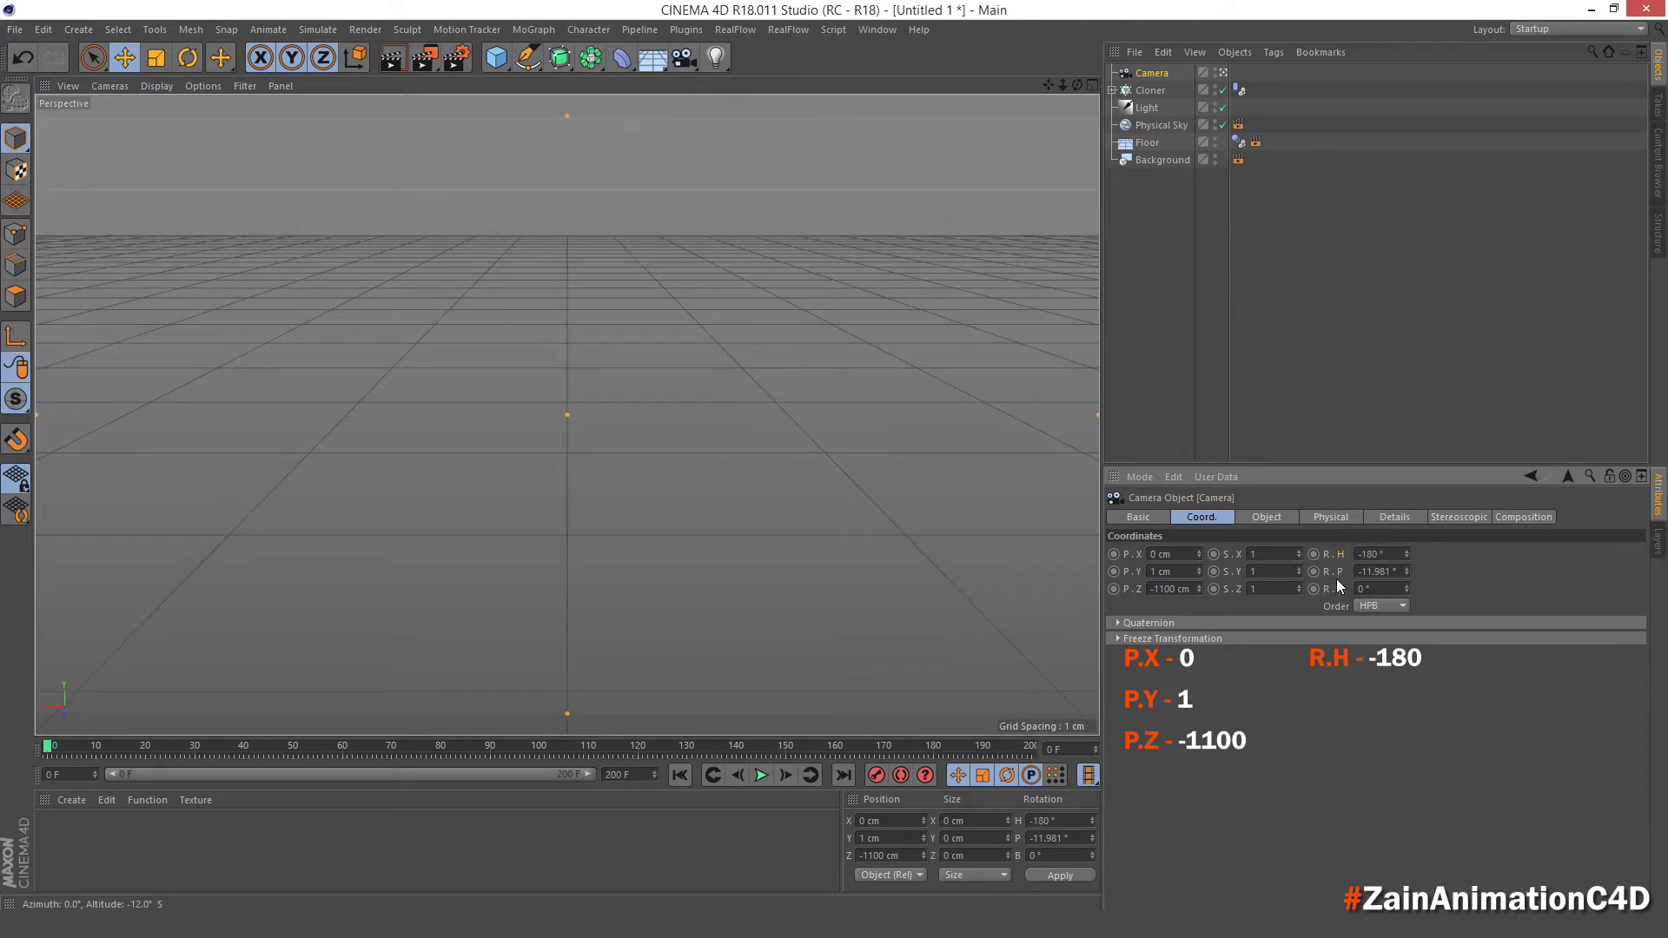
{"action": "left_click", "coordinate": [1371, 571]}
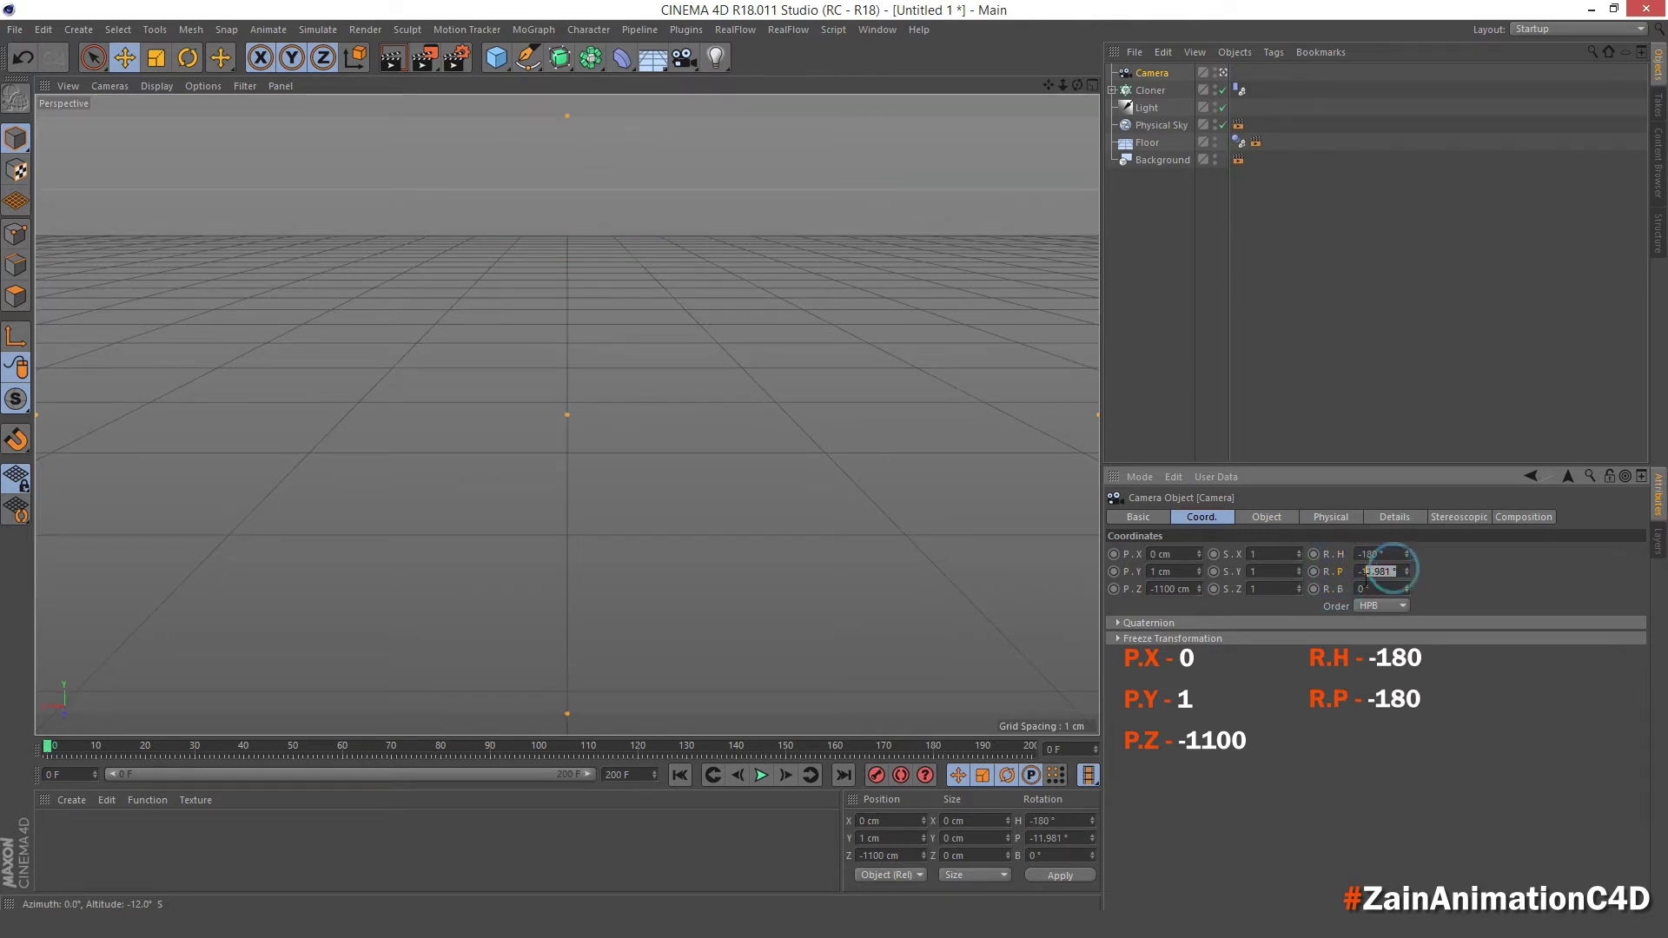
{"action": "key", "text": "BackSpace"}
{"action": "type", "text": "0"}
{"action": "key", "text": "Return"}
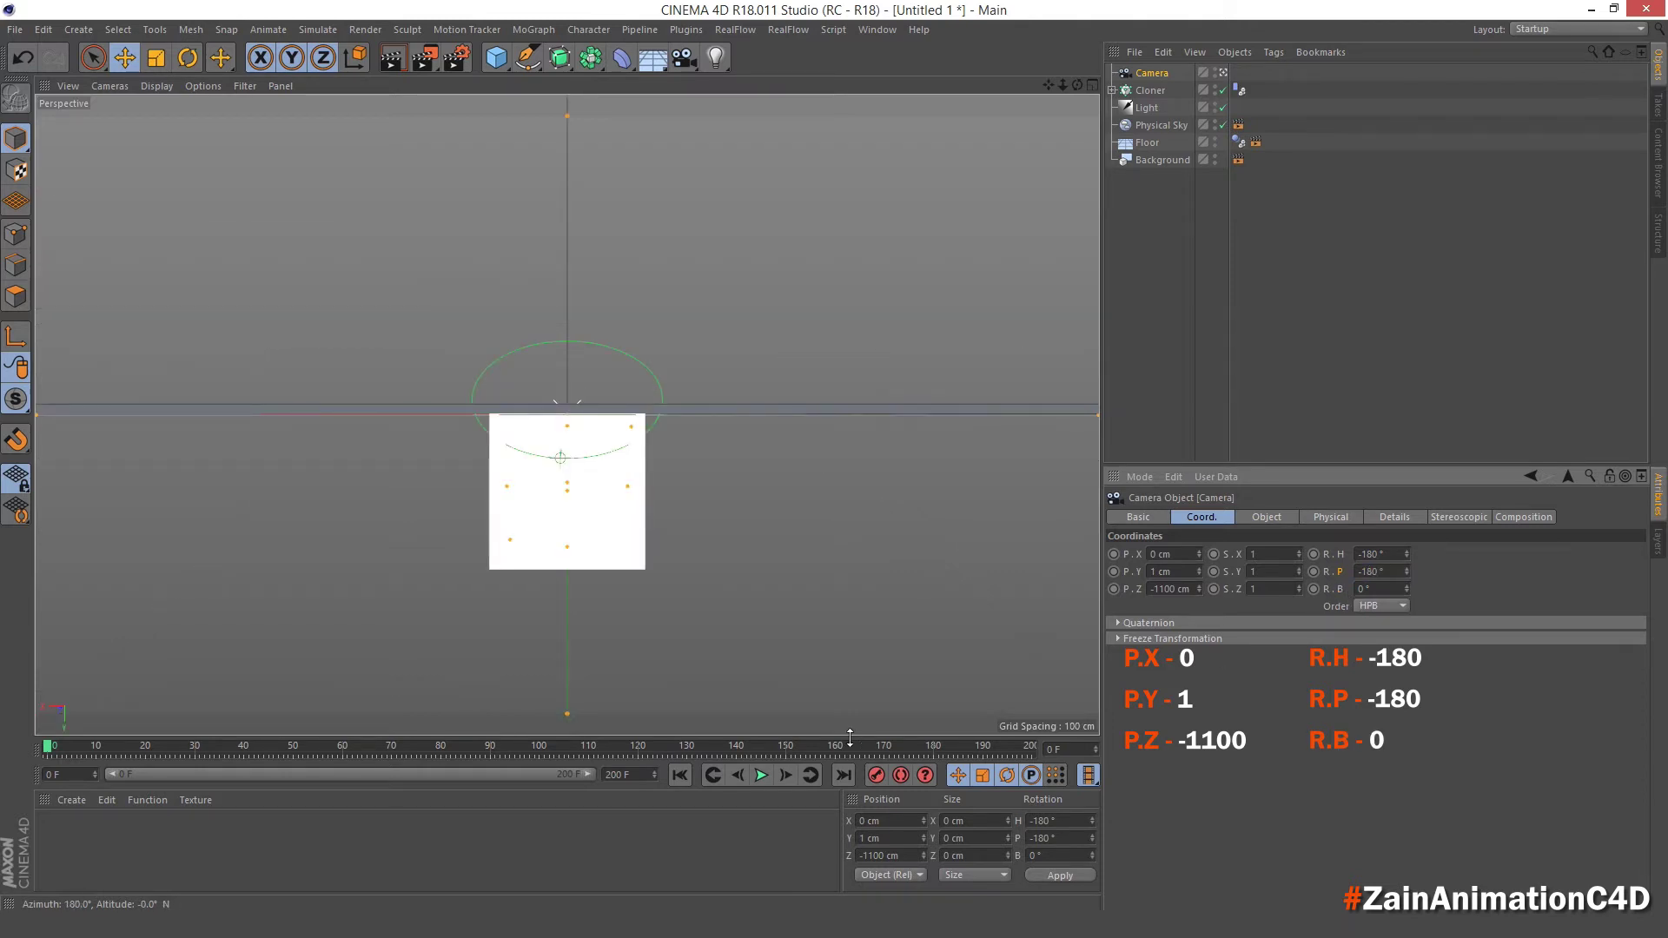
{"action": "left_click", "coordinate": [762, 775]}
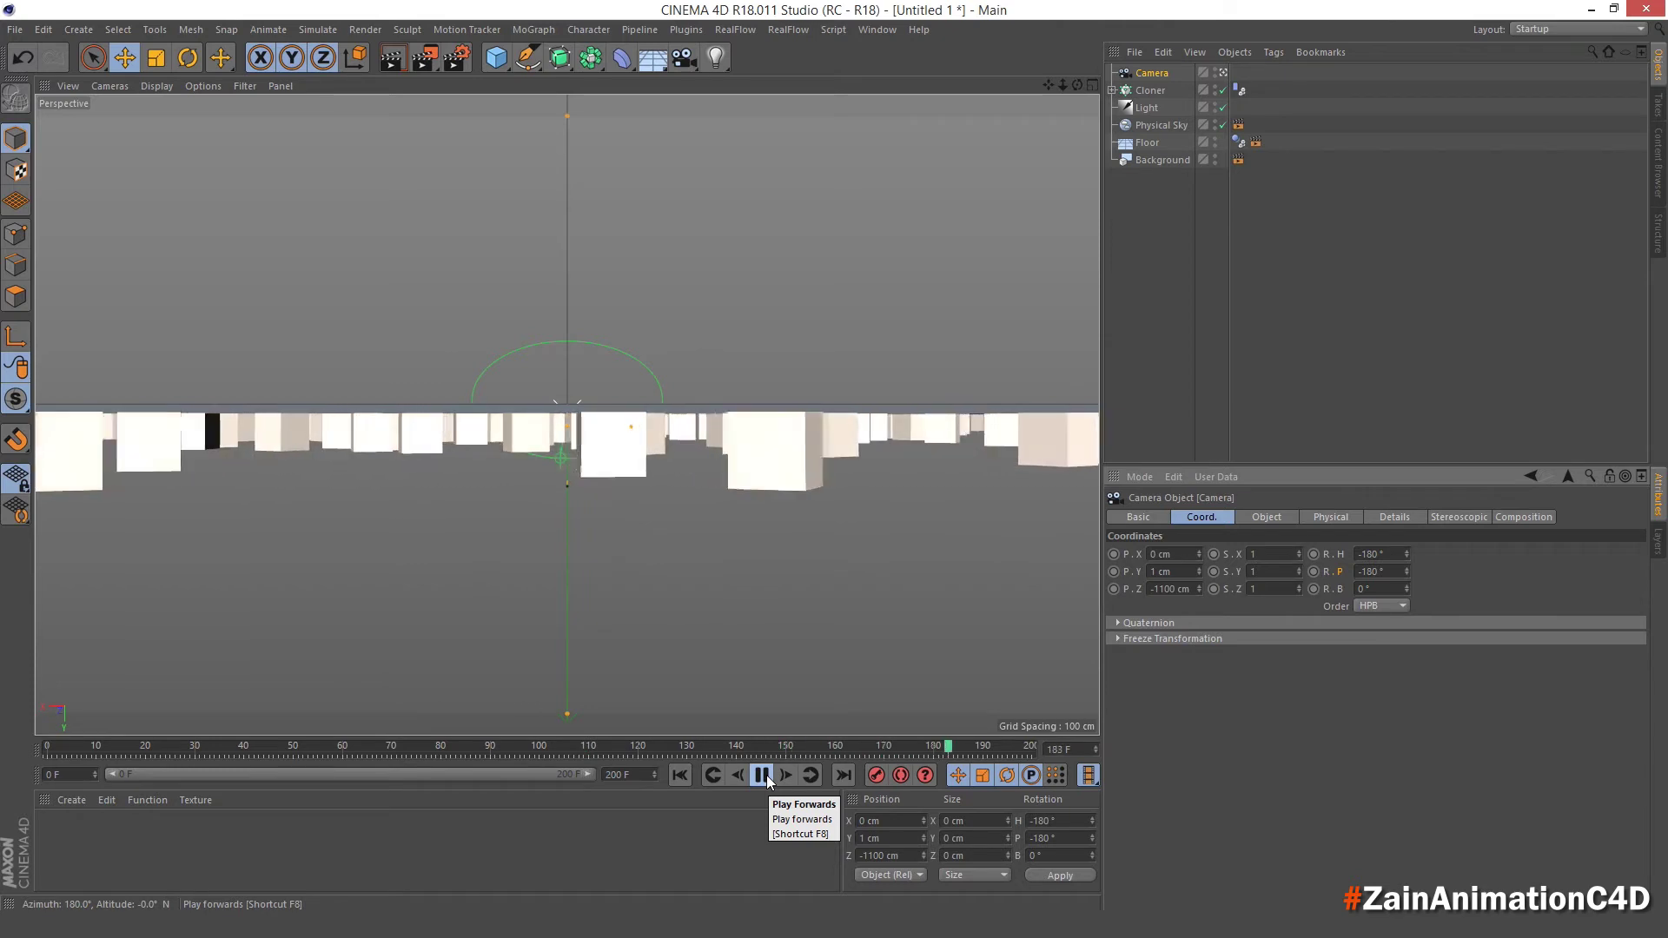
Keyframe the camera bank at -180° on frame 40.
{"action": "left_click", "coordinate": [761, 775]}
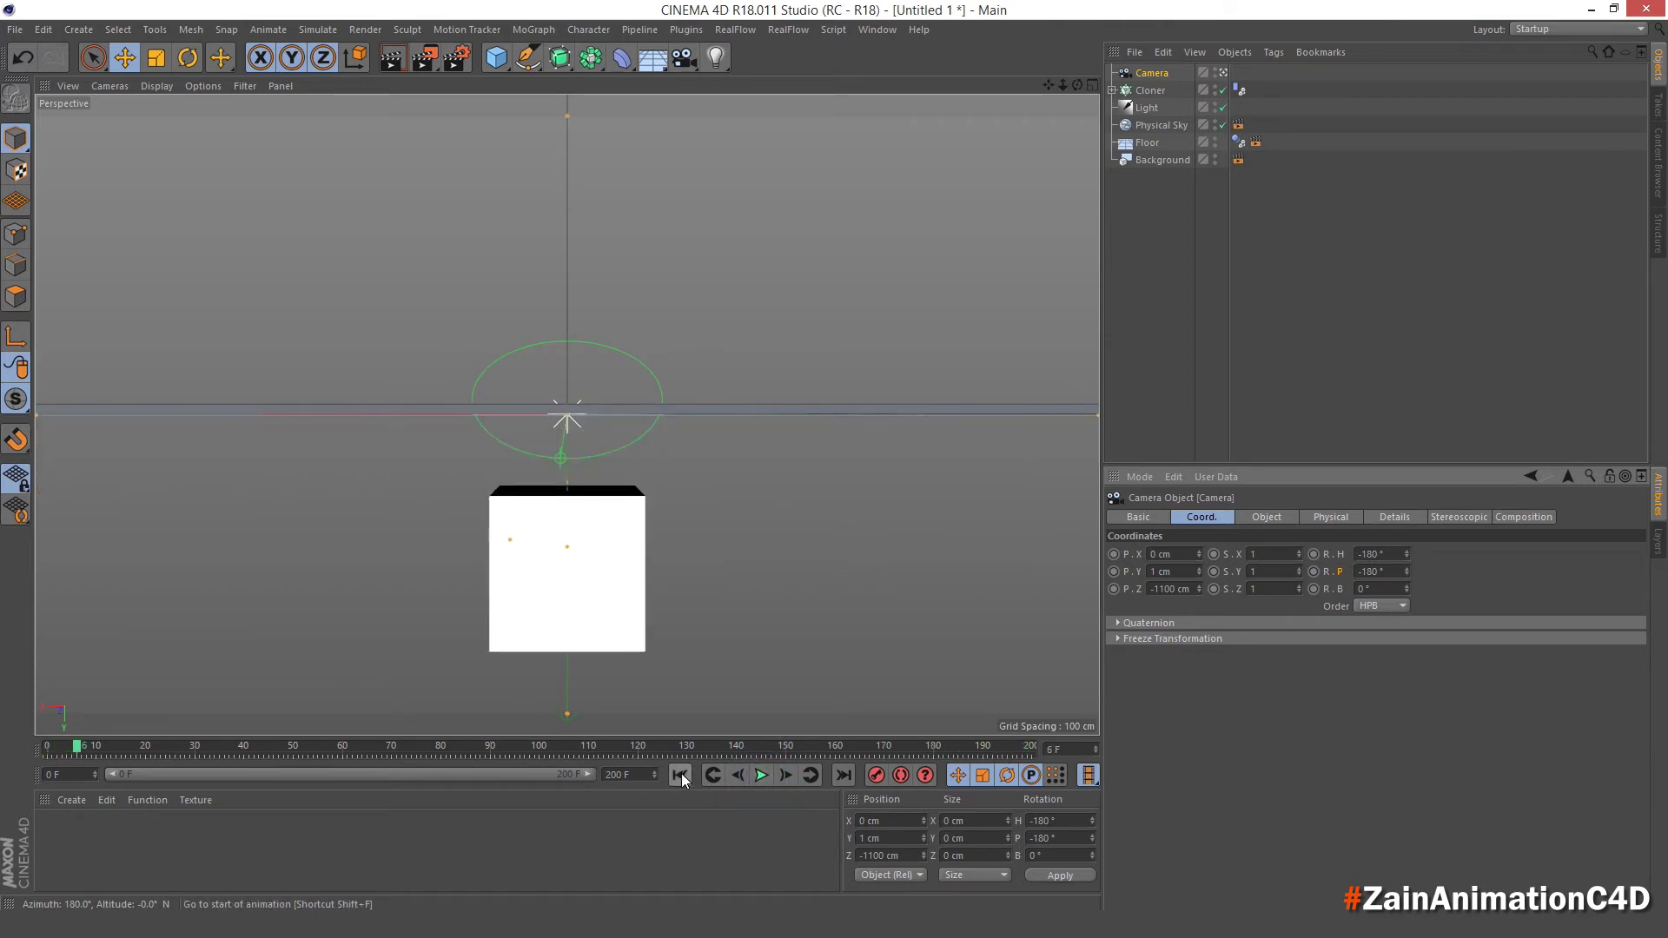
{"action": "left_click", "coordinate": [681, 773]}
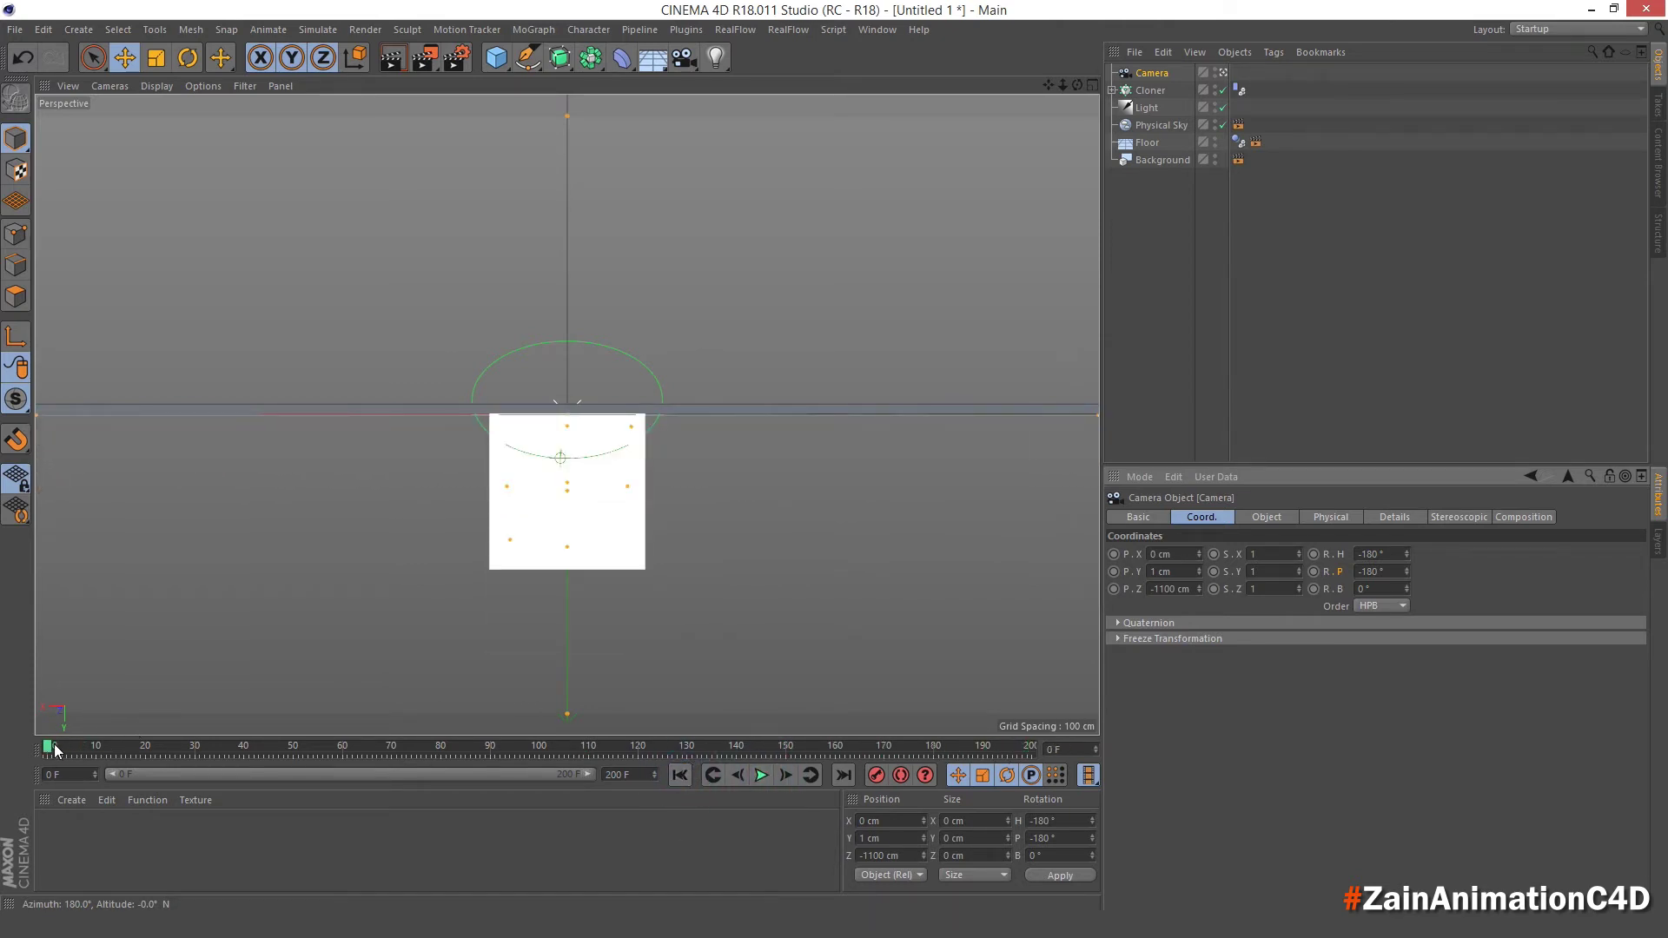
{"action": "left_click_drag", "start_coordinate": [54, 752], "coordinate": [95, 770]}
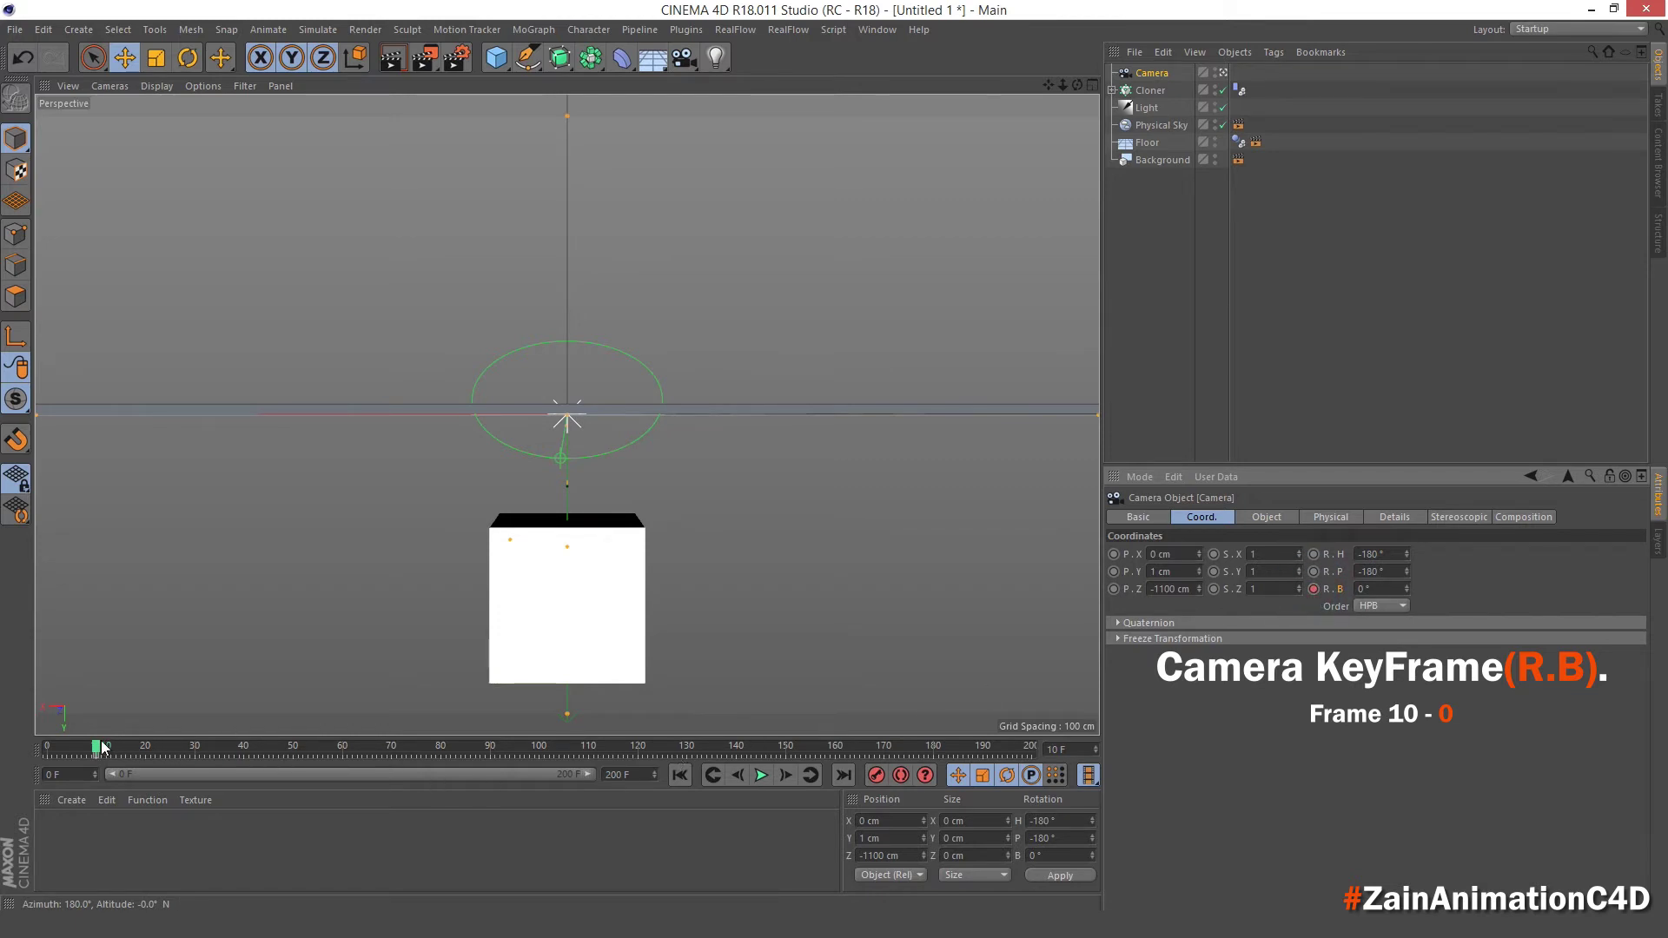
{"action": "left_click_drag", "start_coordinate": [101, 749], "coordinate": [246, 769]}
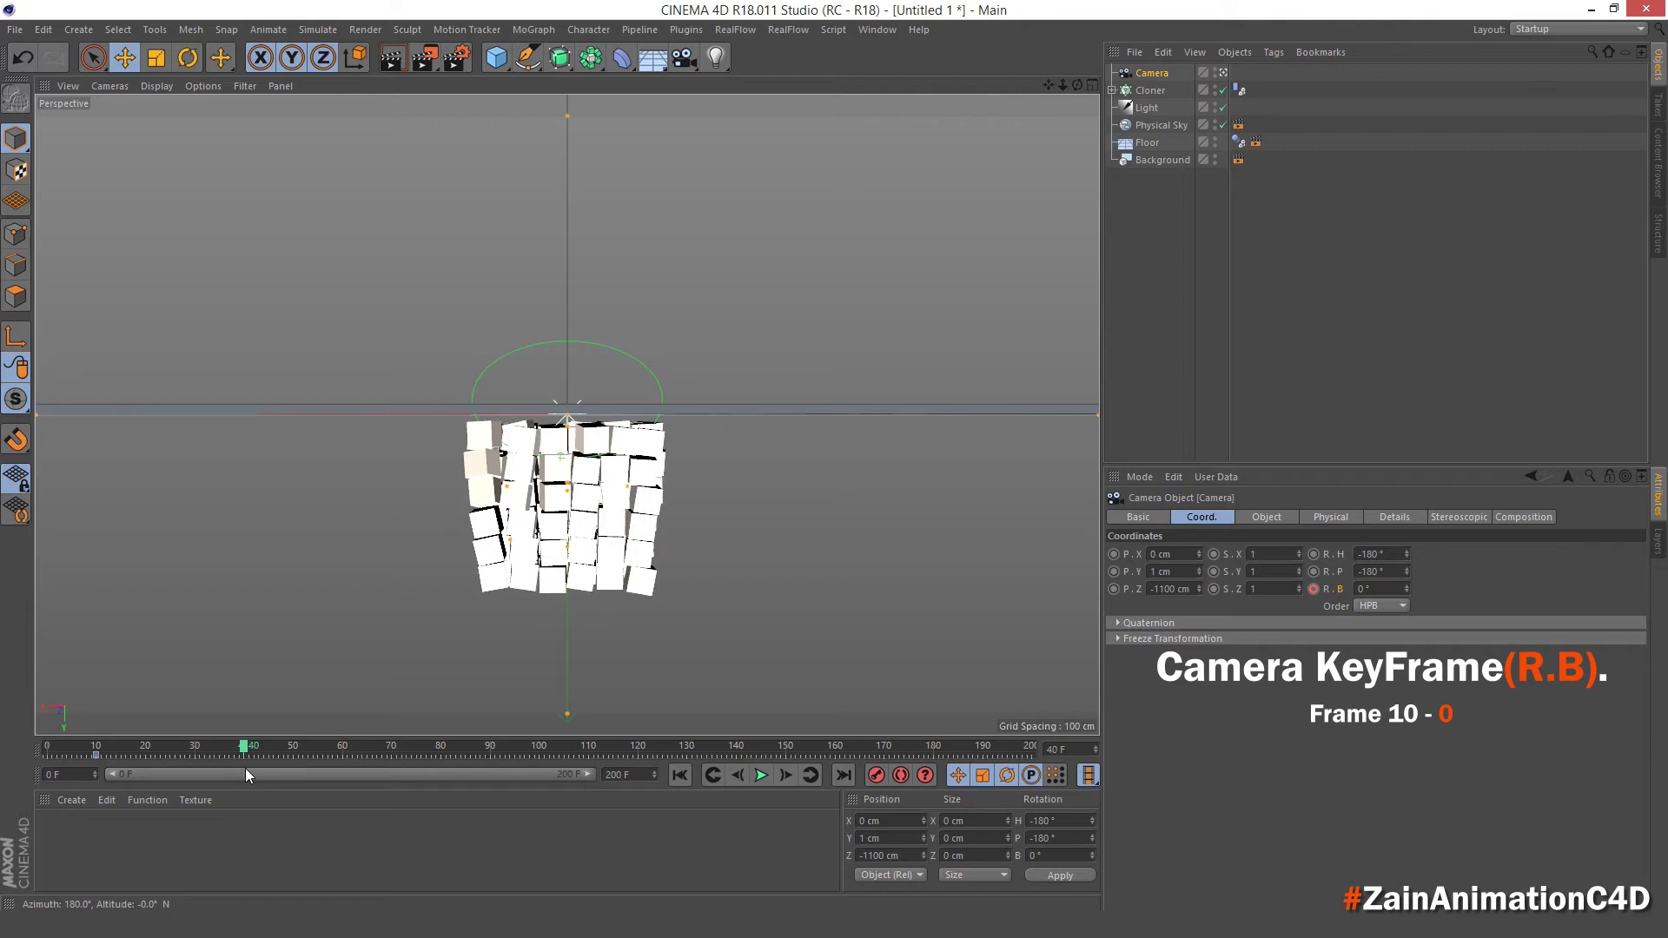
{"action": "double_click", "coordinate": [1389, 590]}
{"action": "type", "text": "-18"}
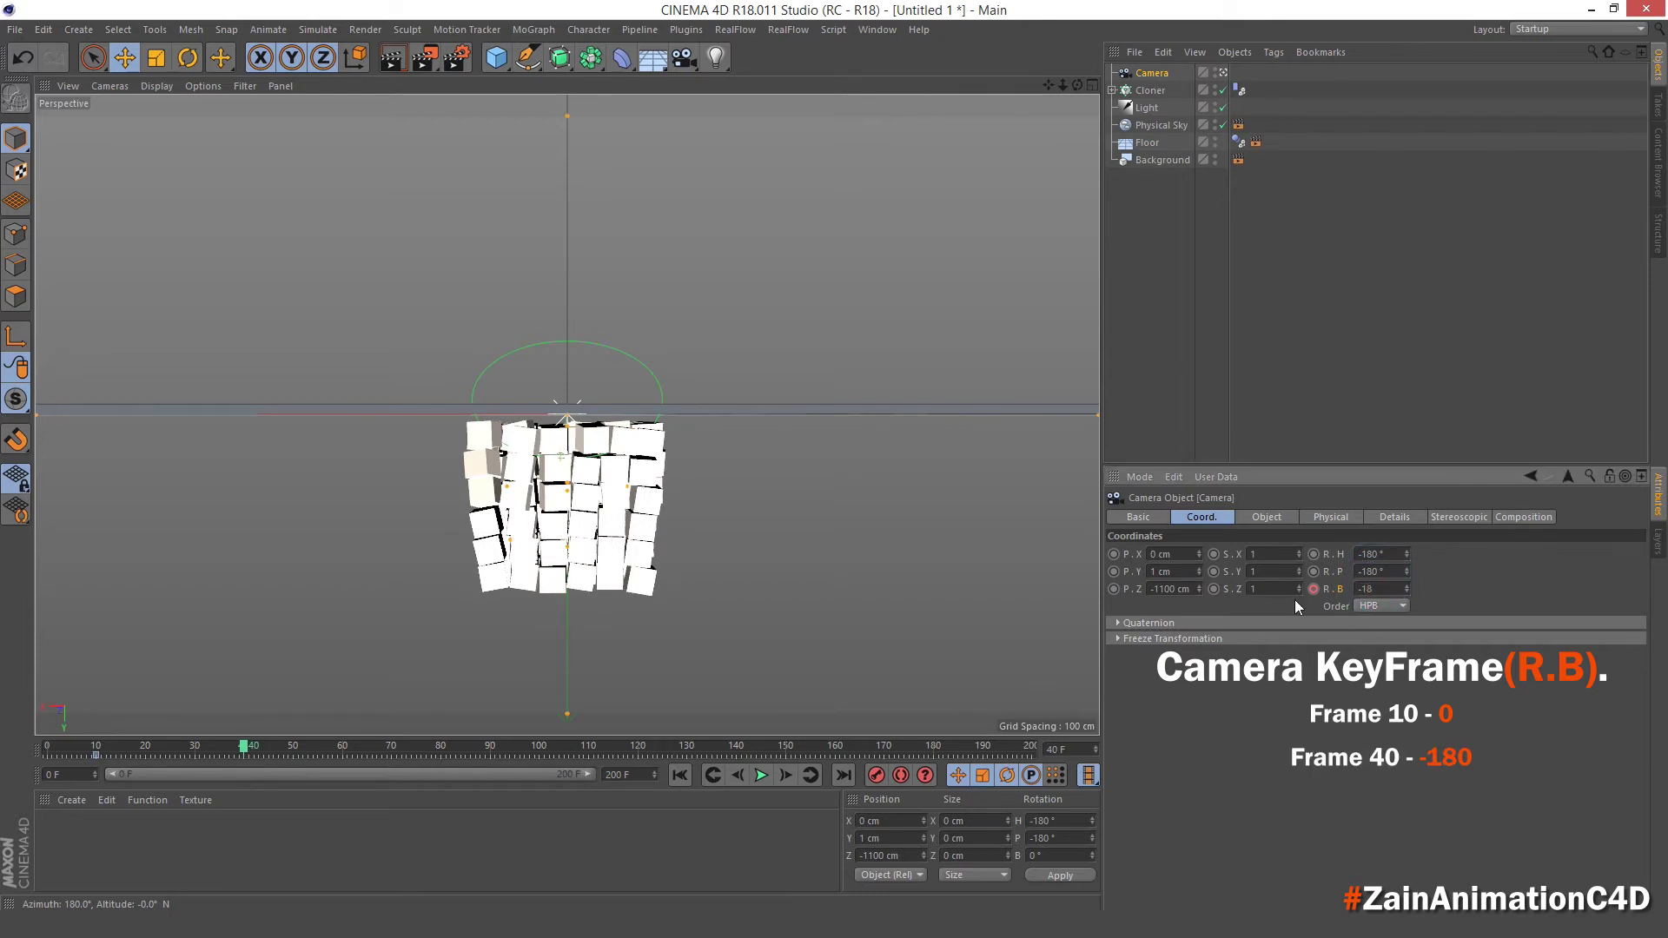
{"action": "type", "text": "0"}
{"action": "key", "text": "Return"}
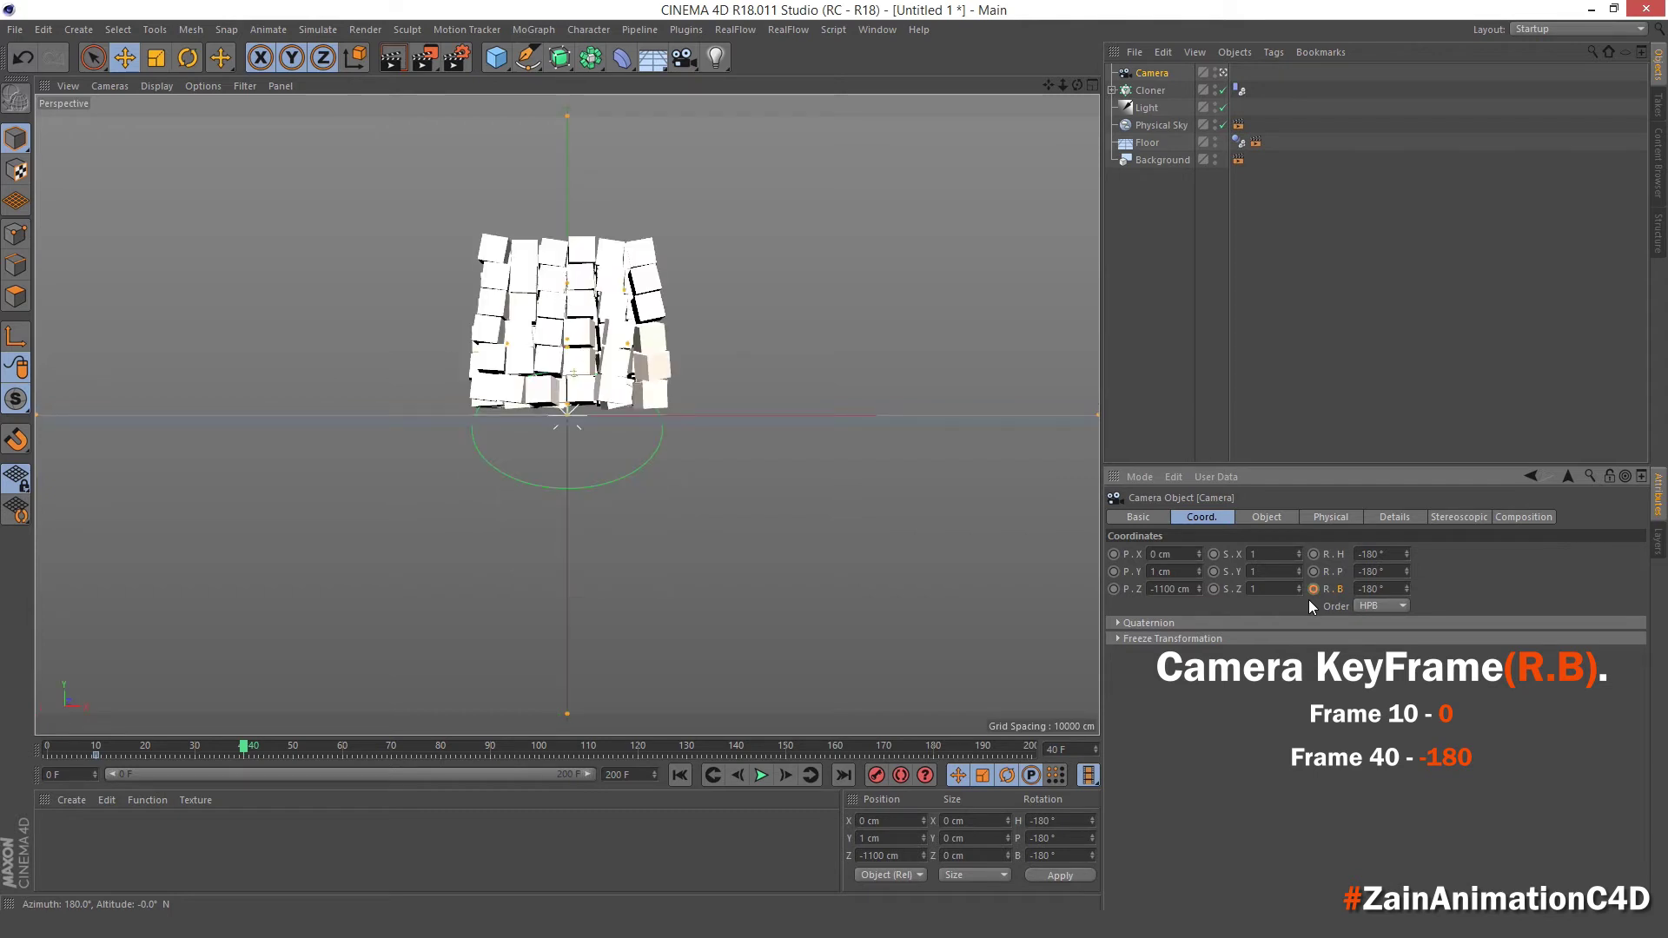
{"action": "left_click", "coordinate": [1313, 590]}
Key the bank at -180° on frame 100 and -360° on frame 130.
{"action": "left_click_drag", "start_coordinate": [249, 749], "coordinate": [538, 784]}
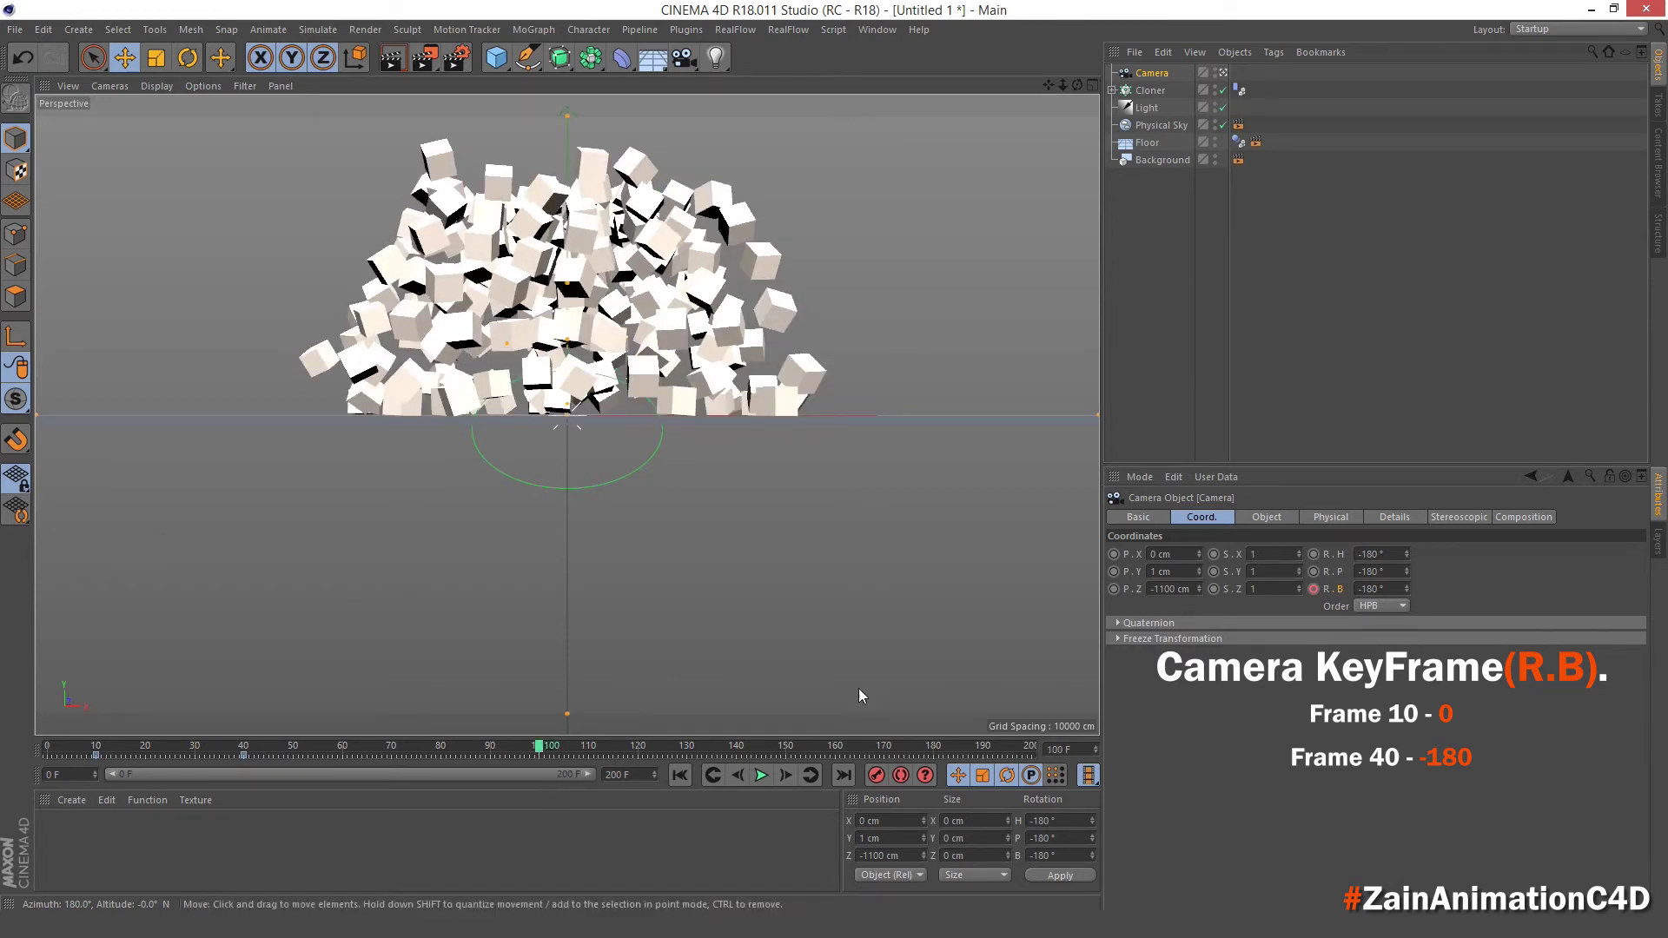
{"action": "left_click", "coordinate": [1314, 590]}
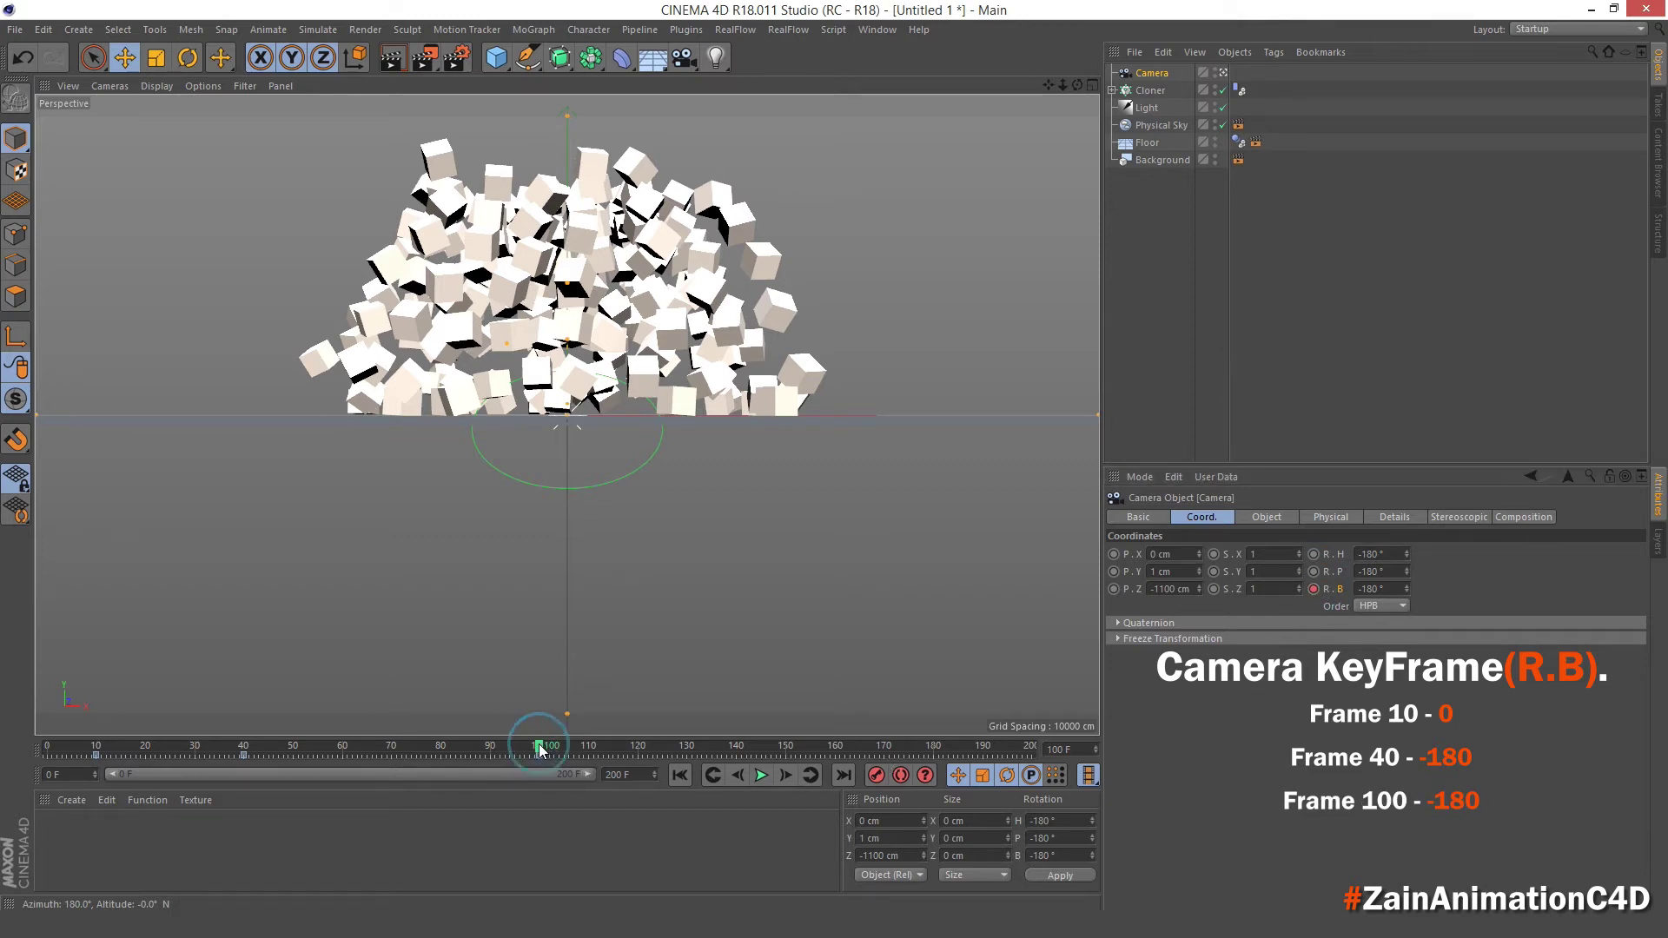
{"action": "left_click_drag", "start_coordinate": [540, 750], "coordinate": [690, 770]}
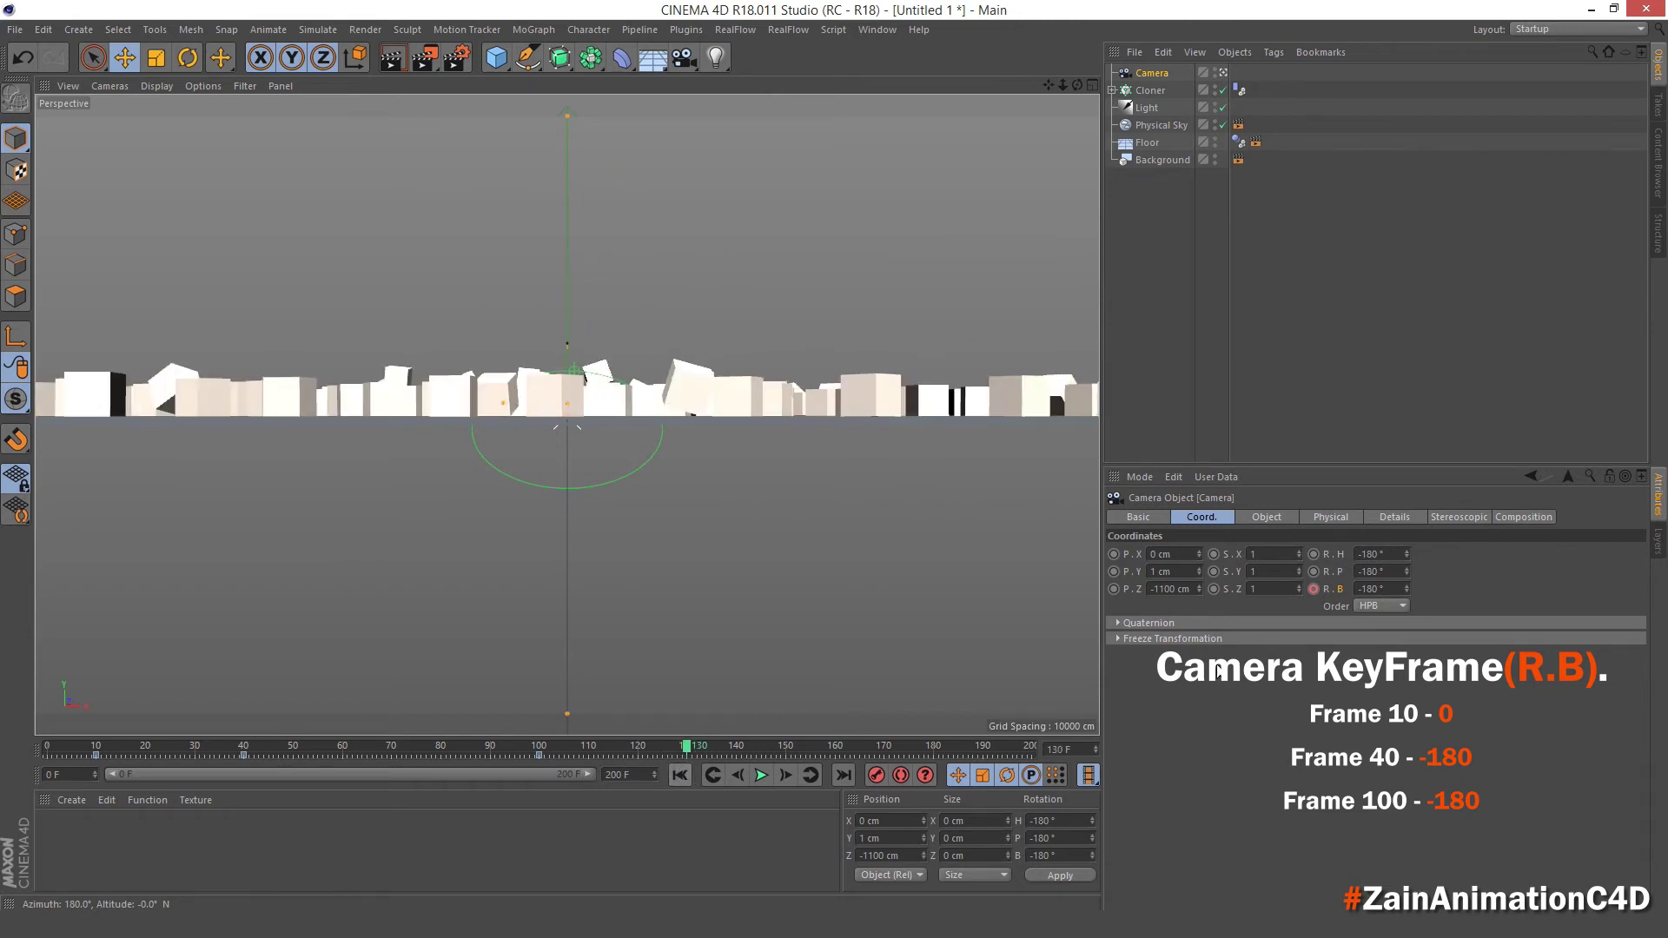
{"action": "double_click", "coordinate": [1380, 589]}
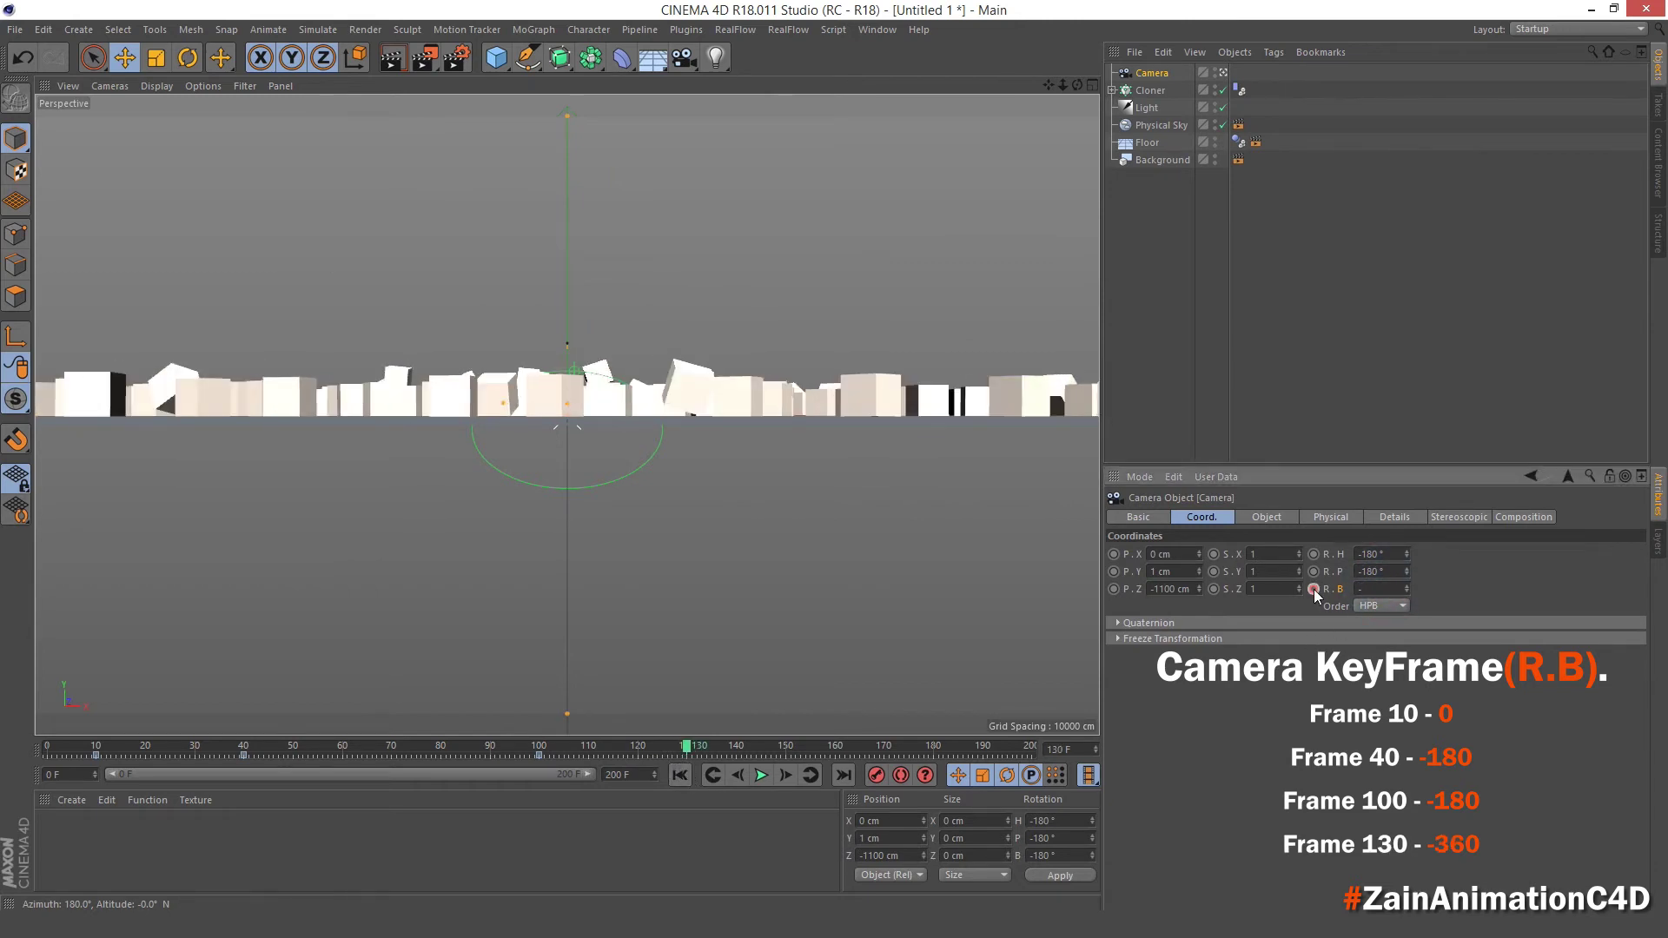
{"action": "type", "text": "-360"}
{"action": "key", "text": "Return"}
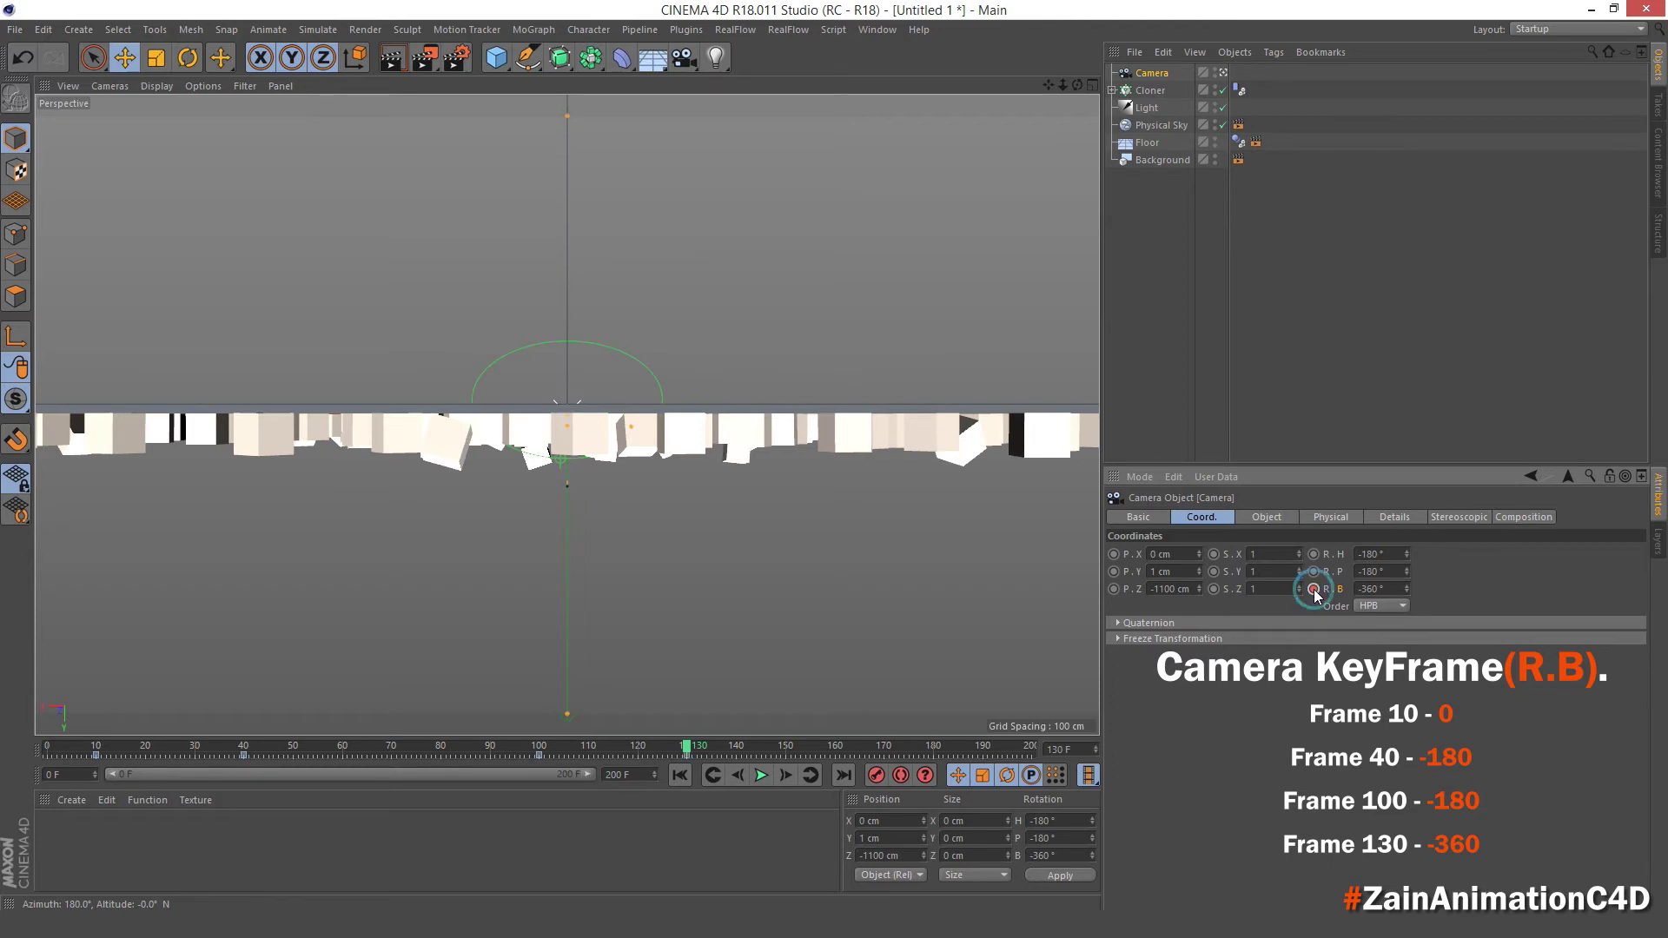
{"action": "left_click", "coordinate": [1313, 589], "text": "ctrl"}
Play the animation from the start to preview the camera roll.
{"action": "left_click", "coordinate": [679, 775]}
{"action": "left_click", "coordinate": [765, 776]}
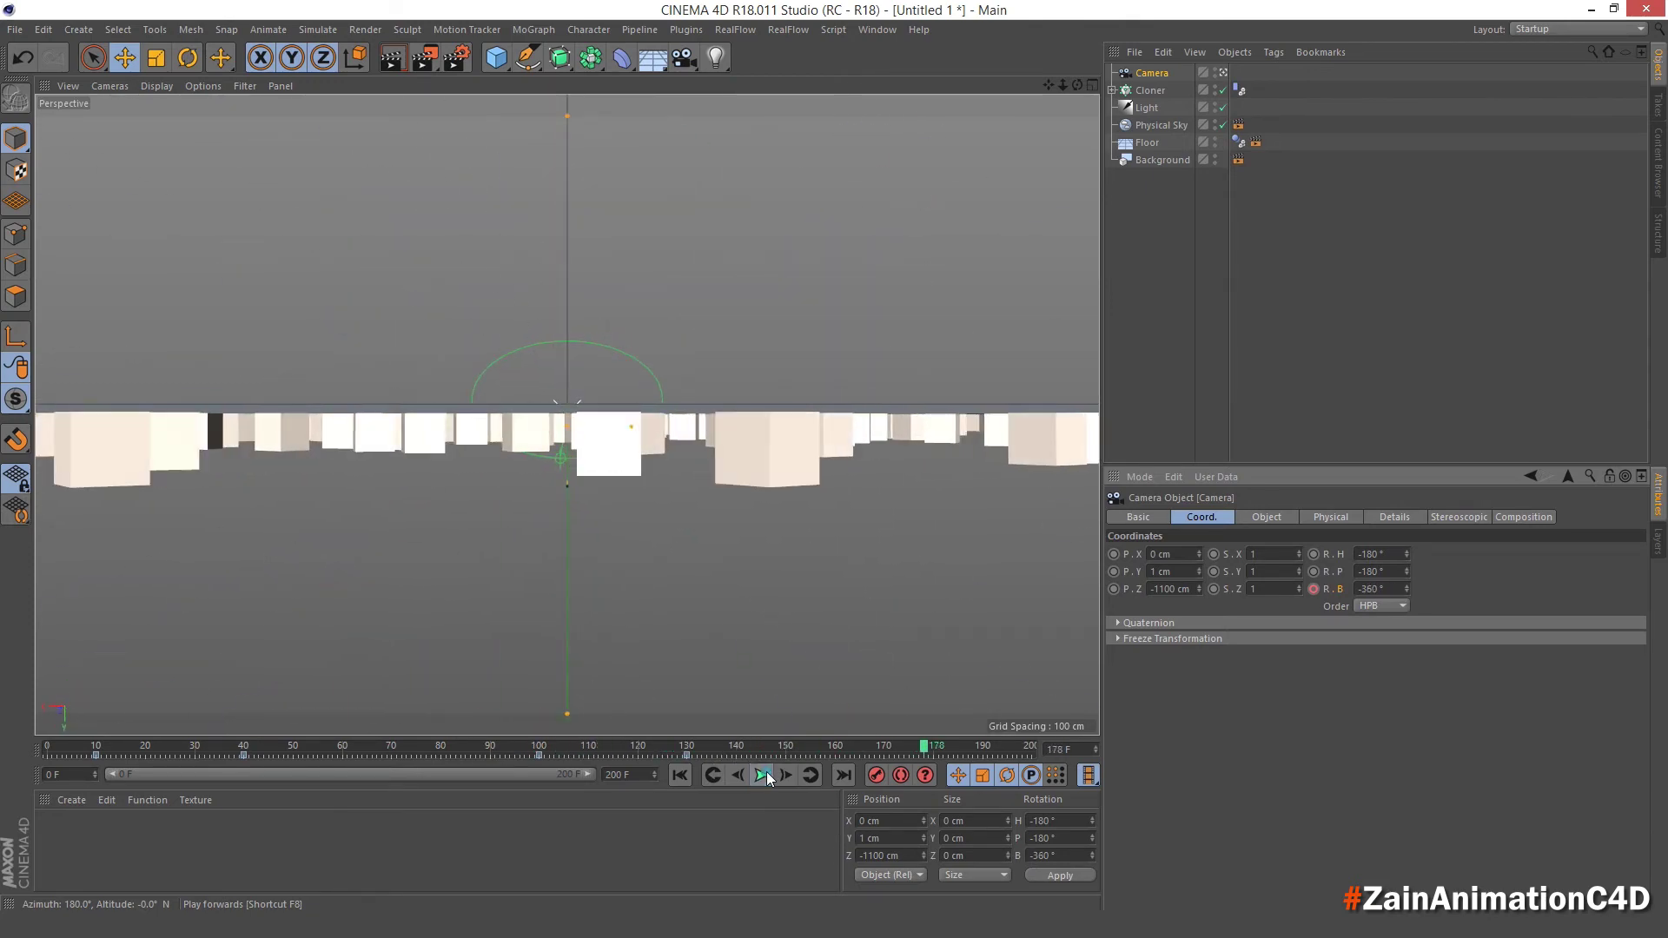
{"action": "left_click", "coordinate": [681, 775]}
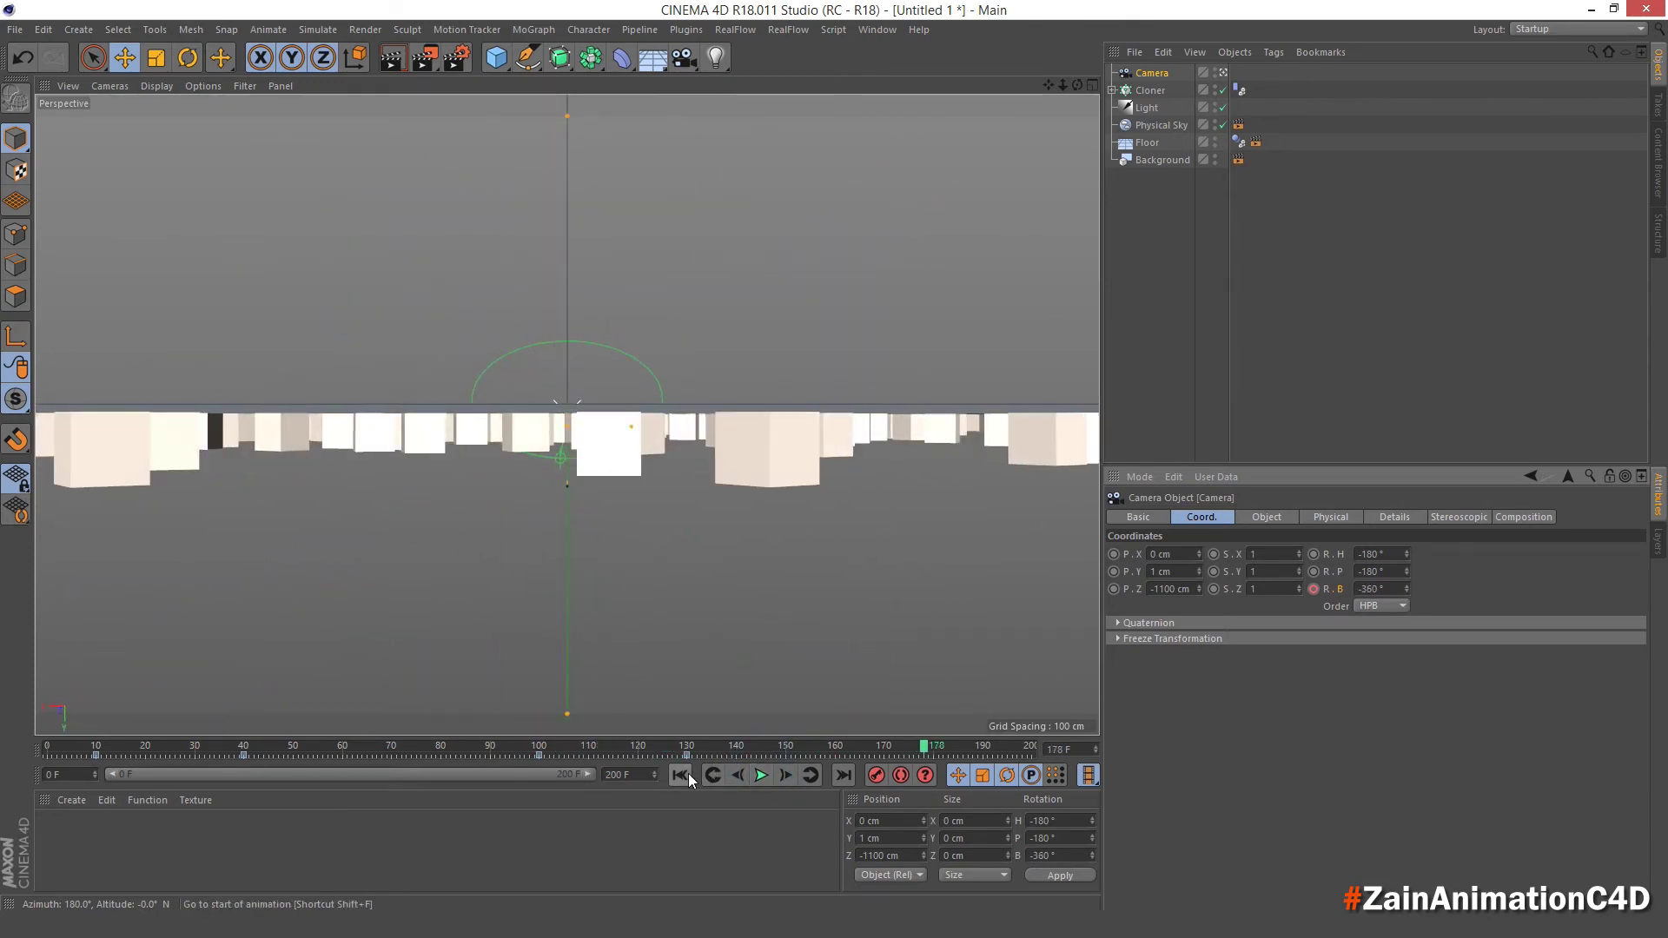
{"action": "left_click", "coordinate": [878, 35]}
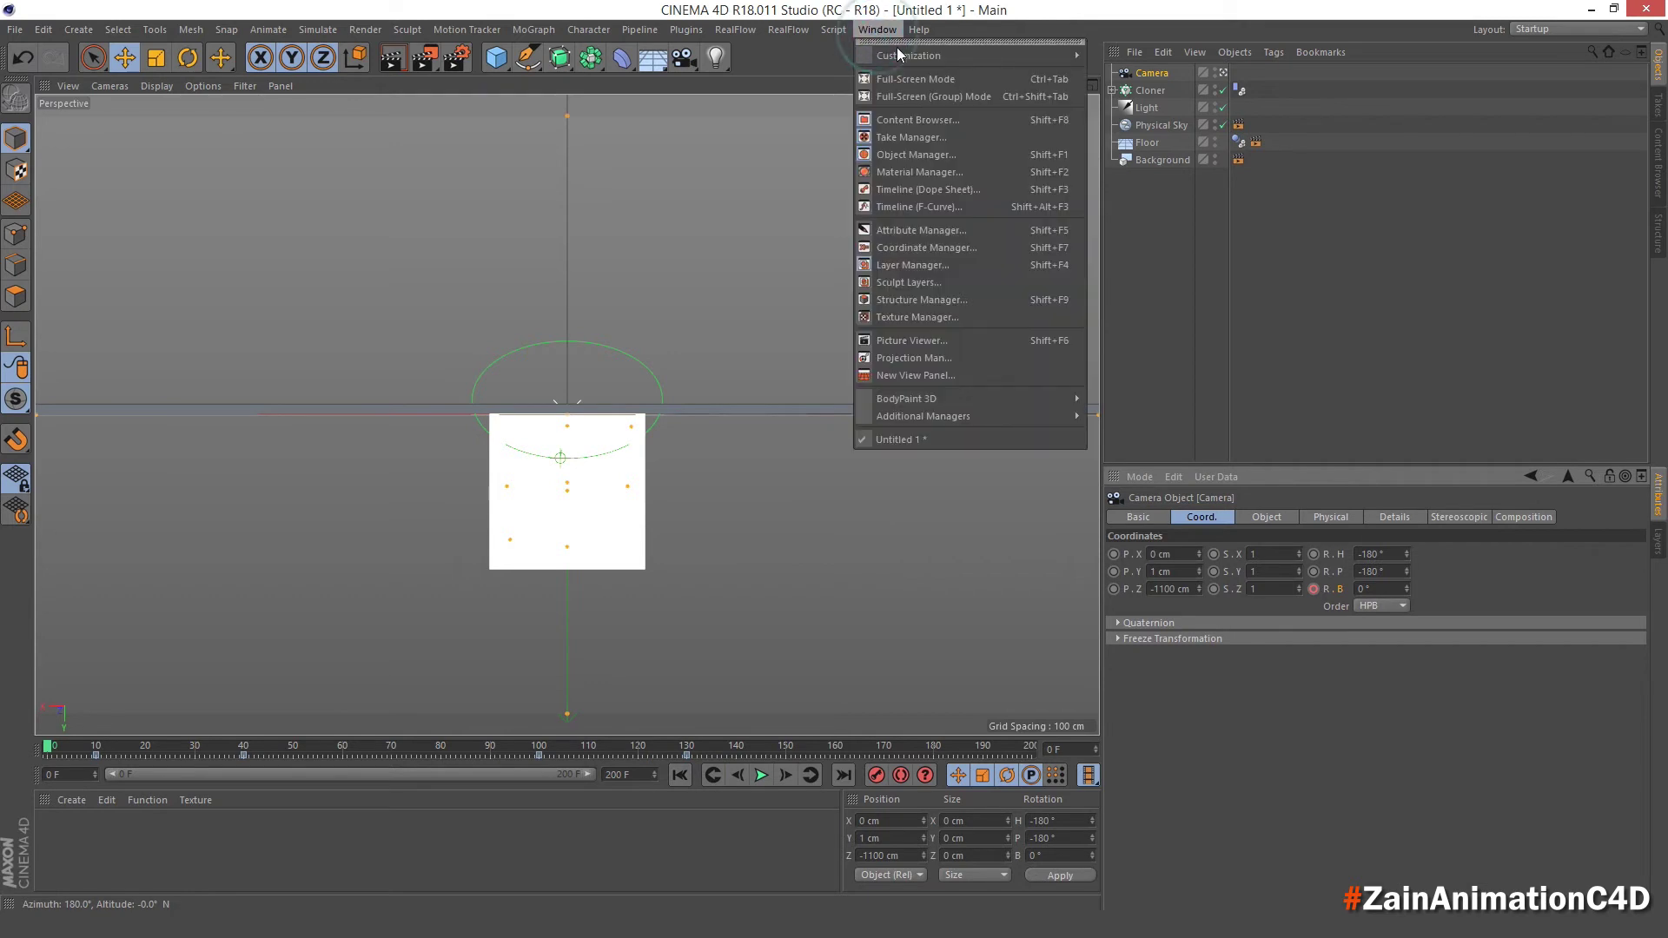
In the F-Curve timeline, lengthen the tangents on all of the camera's Rotation.B keys.
{"action": "left_click", "coordinate": [951, 205]}
{"action": "left_click", "coordinate": [1058, 304]}
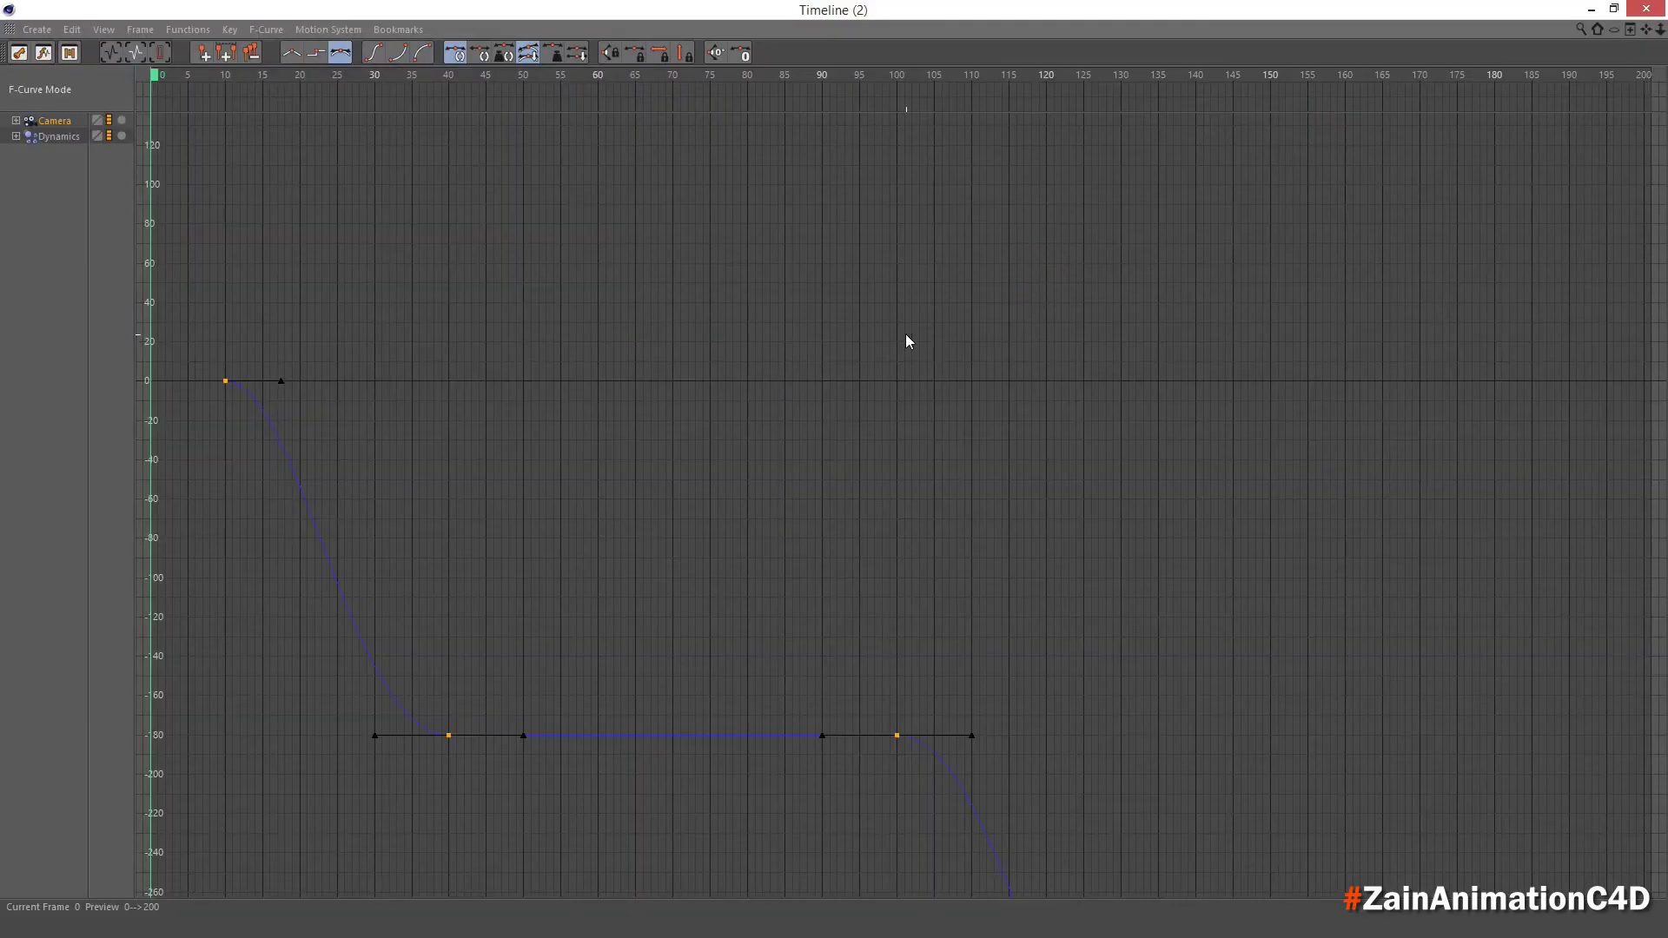
{"action": "scroll", "coordinate": [897, 387], "scroll_direction": "down", "scroll_amount": 3}
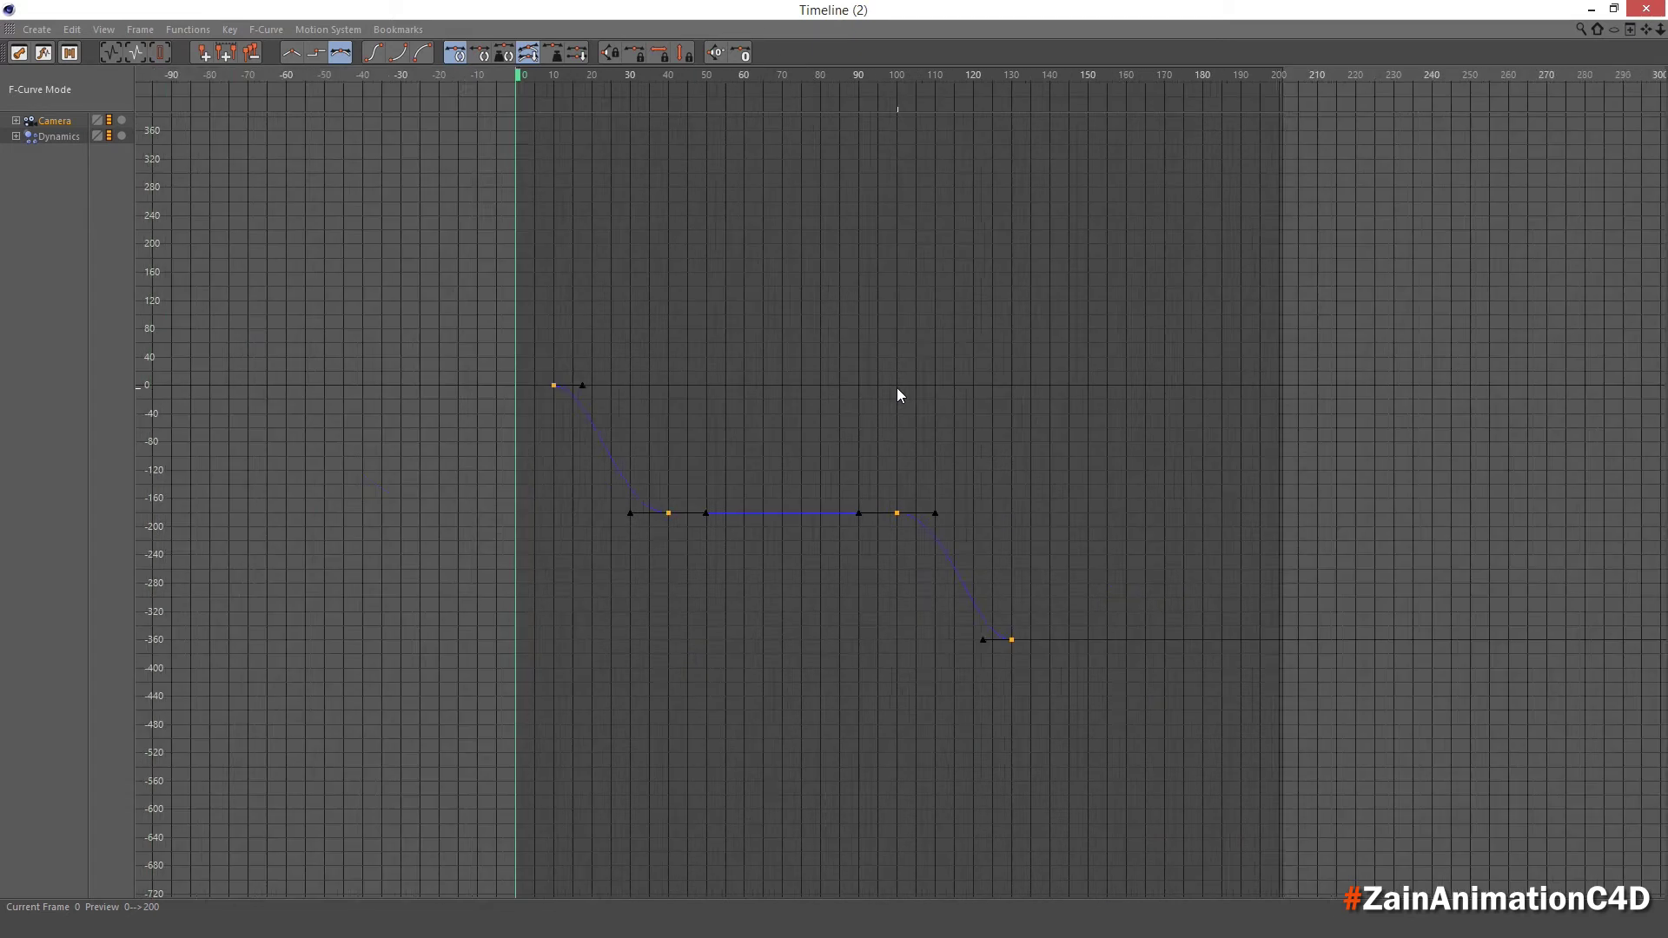
{"action": "scroll", "coordinate": [896, 387], "scroll_direction": "down", "scroll_amount": 1}
{"action": "left_click", "coordinate": [43, 168]}
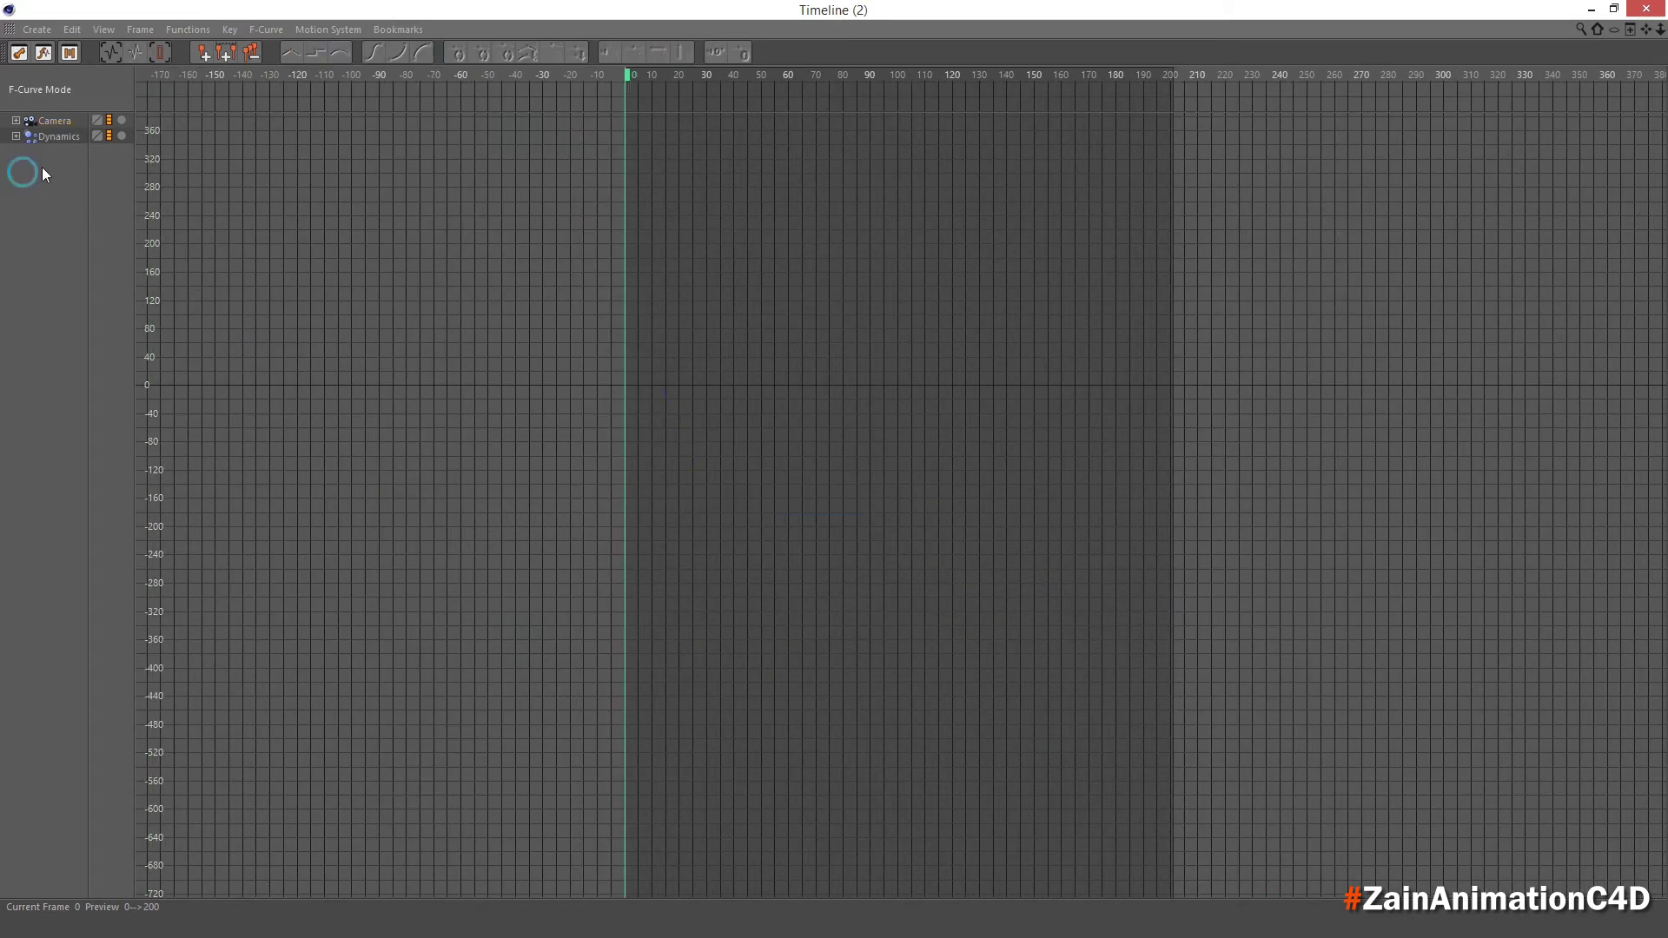
{"action": "left_click", "coordinate": [49, 120]}
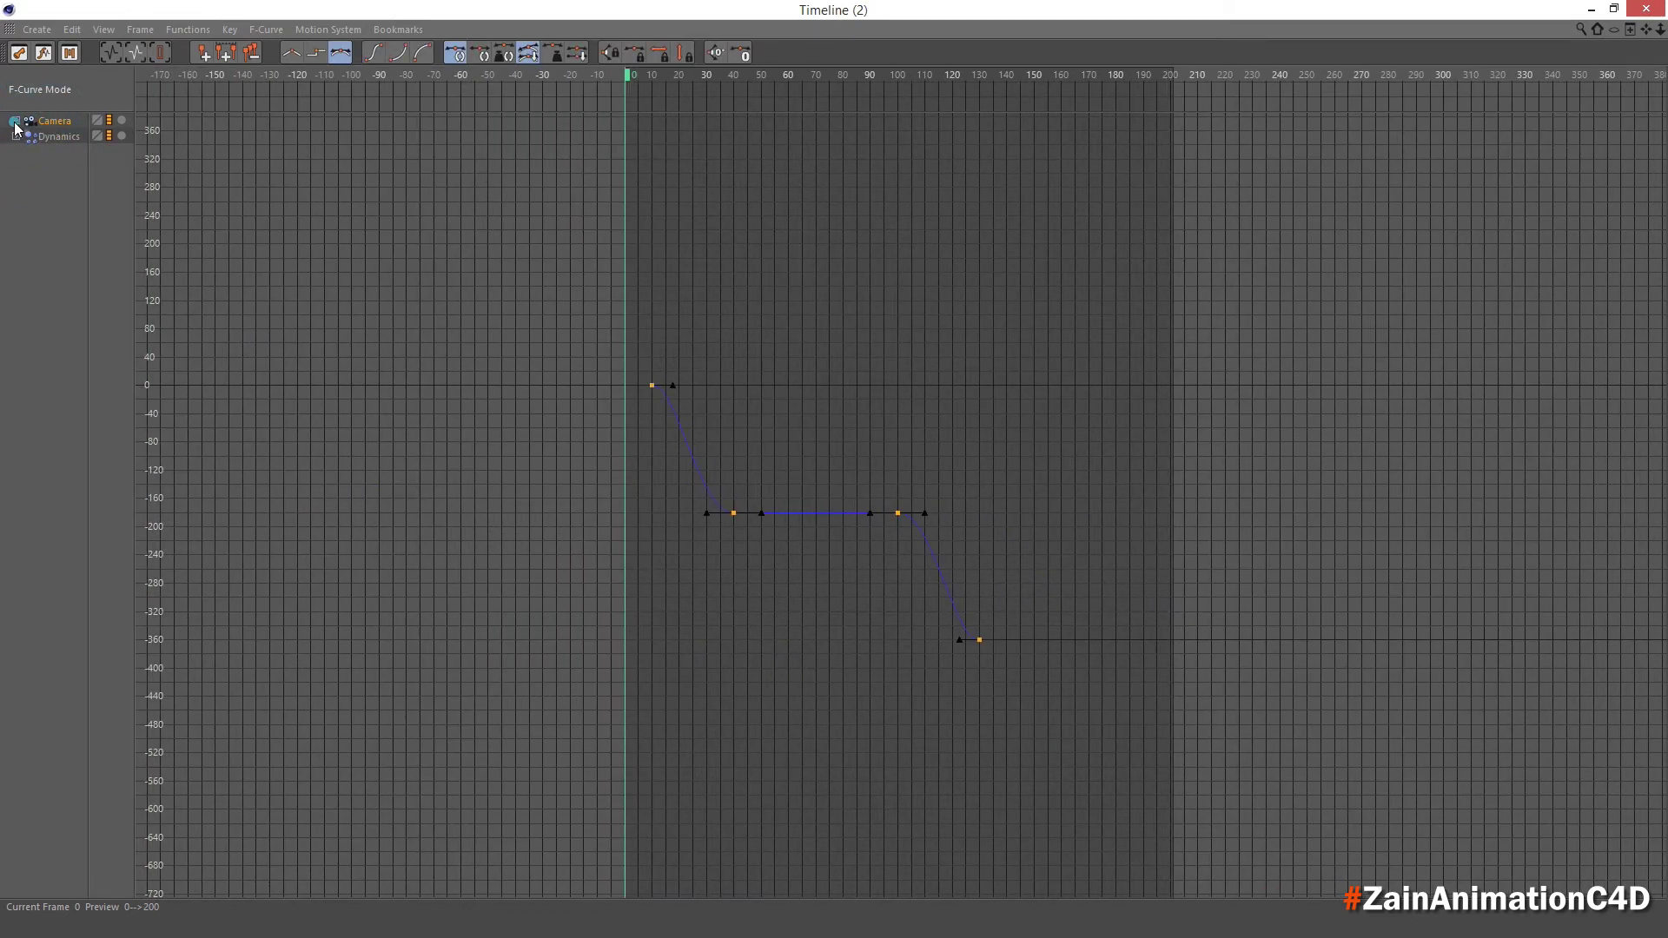
{"action": "left_click", "coordinate": [16, 125]}
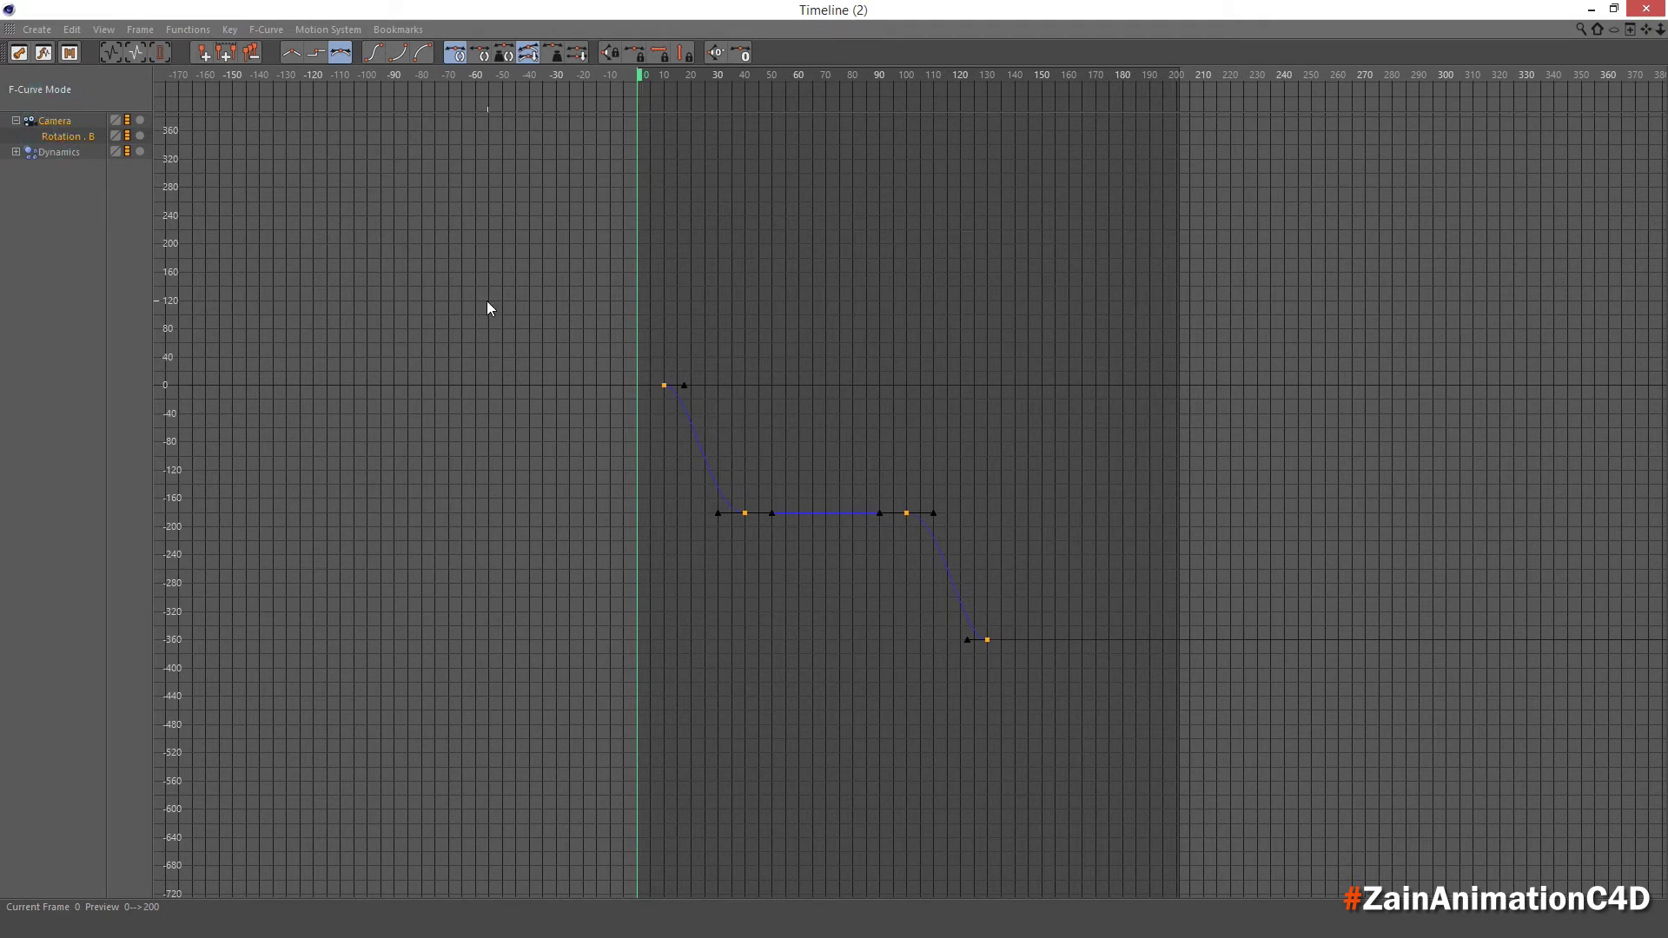
{"action": "left_click_drag", "start_coordinate": [1188, 337], "coordinate": [606, 744]}
{"action": "left_click_drag", "start_coordinate": [714, 514], "coordinate": [625, 514]}
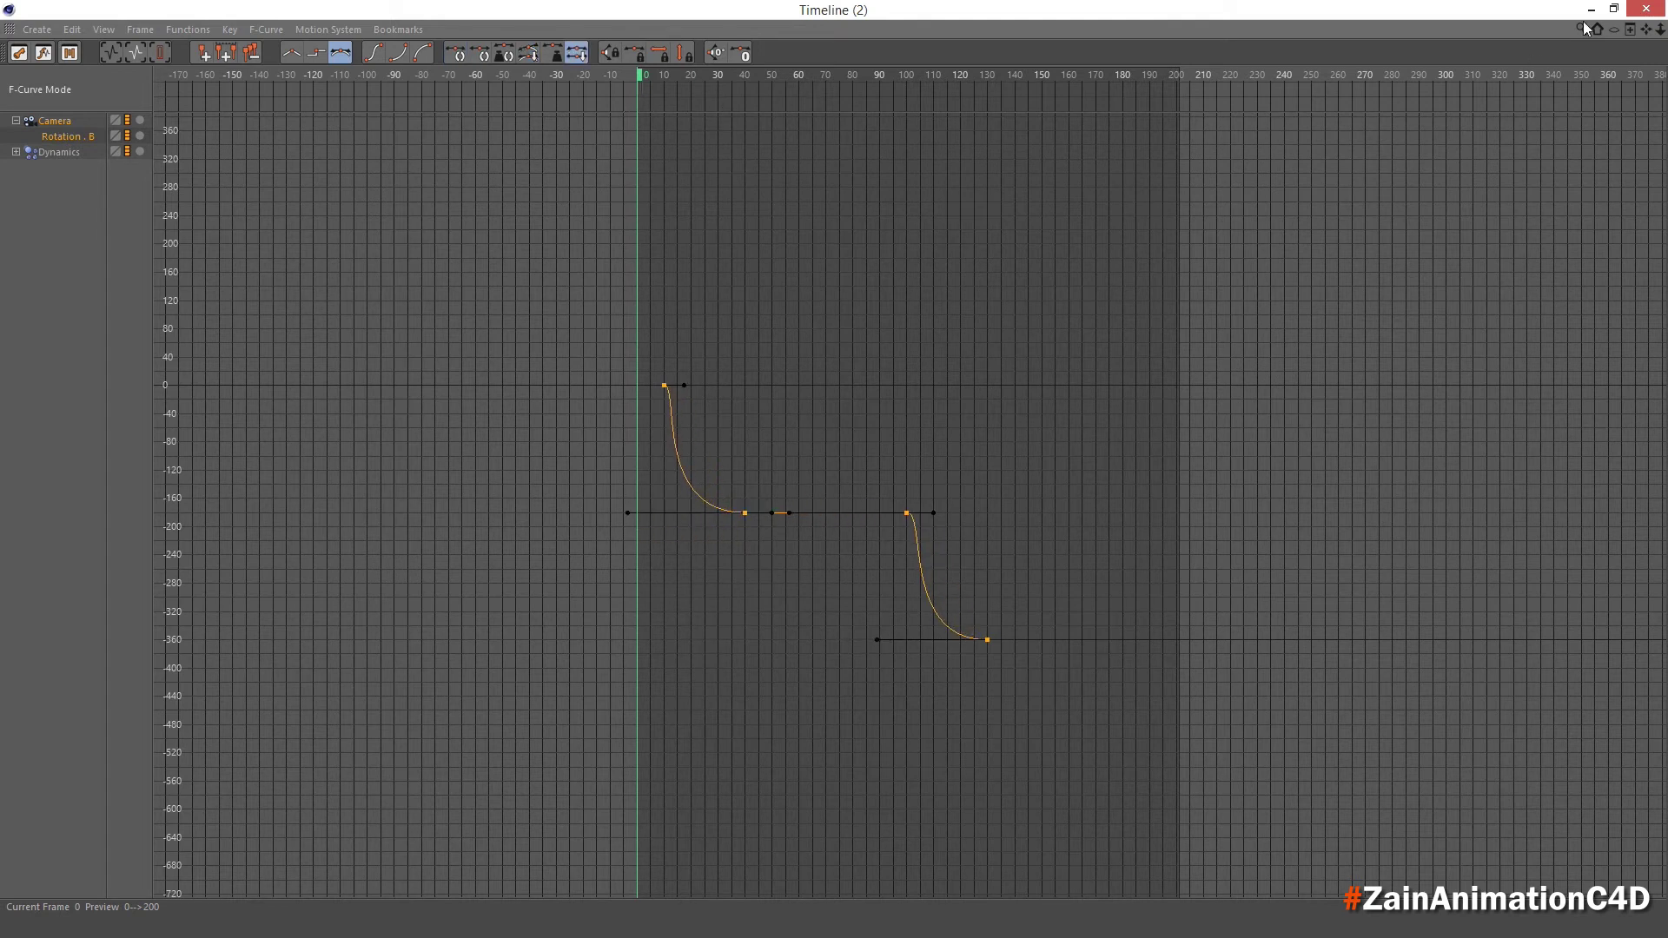
Play back the smoother camera roll, then stop and return to frame 0.
{"action": "left_click", "coordinate": [1647, 9]}
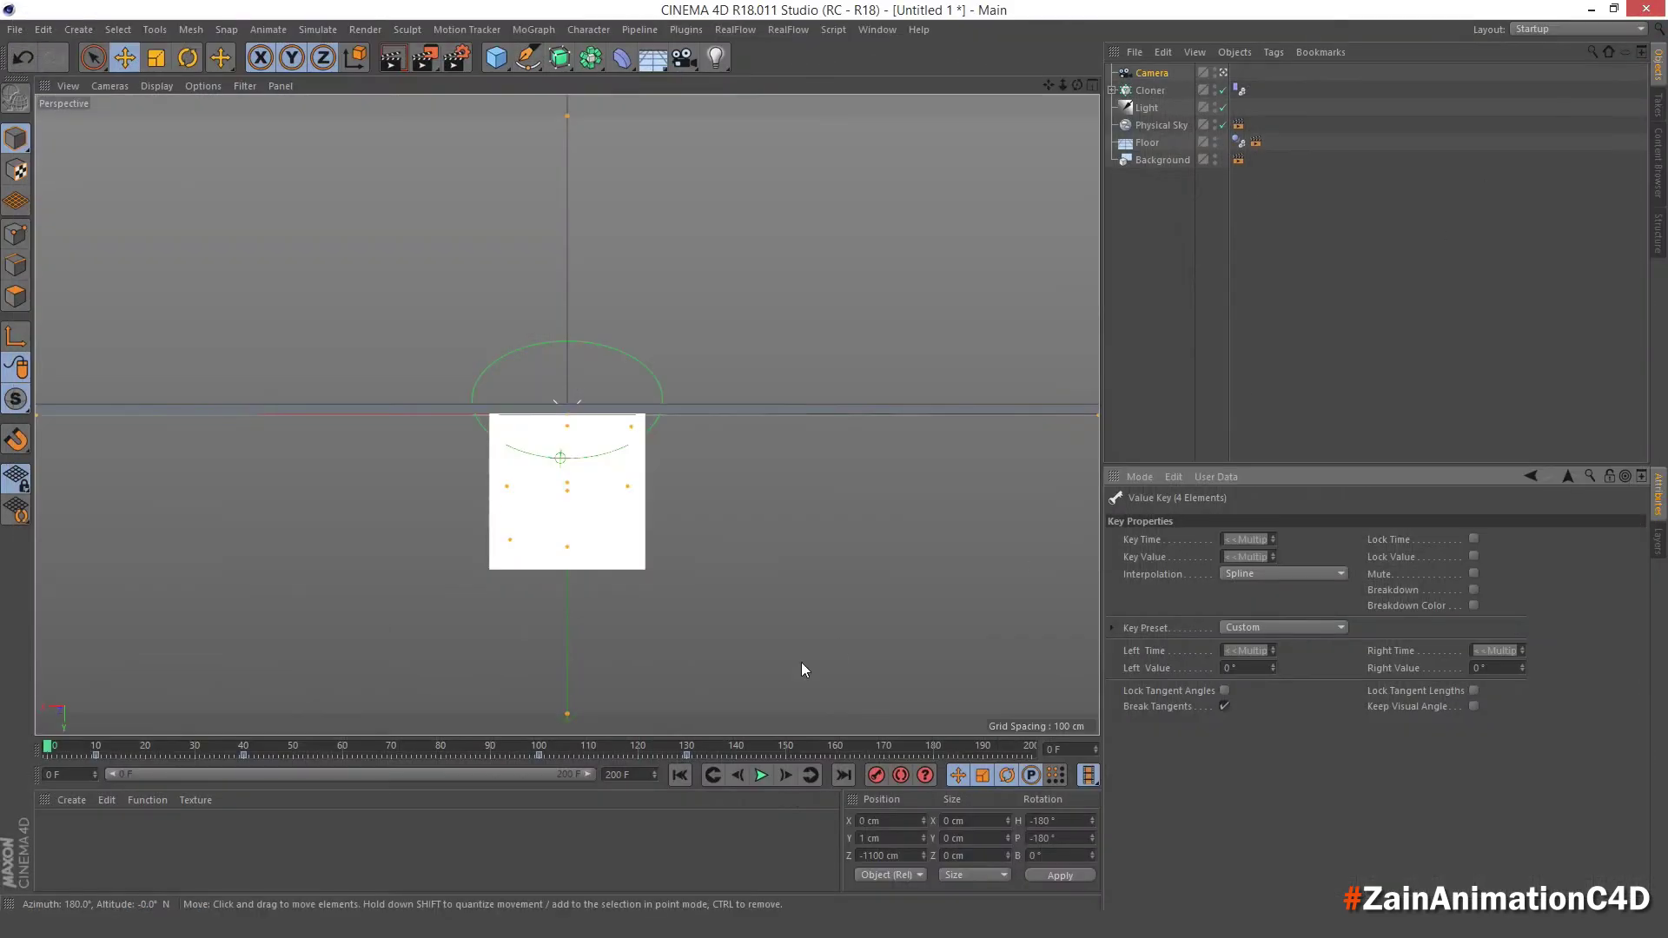
{"action": "left_click", "coordinate": [762, 775]}
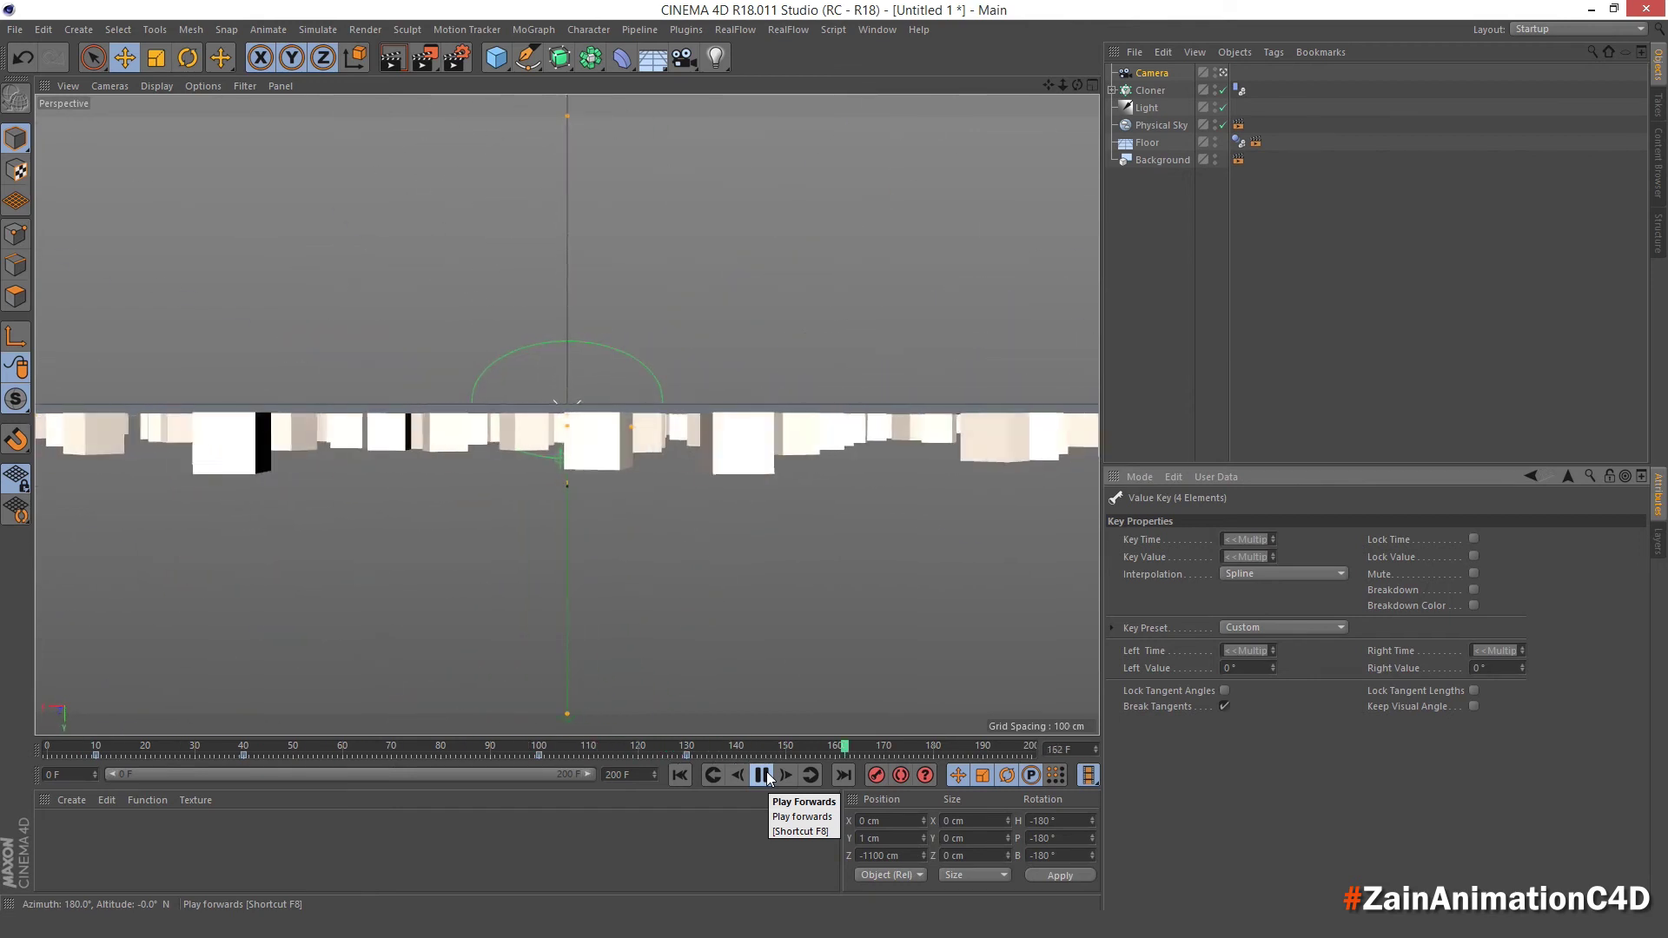
{"action": "left_click", "coordinate": [762, 775]}
{"action": "left_click", "coordinate": [681, 775]}
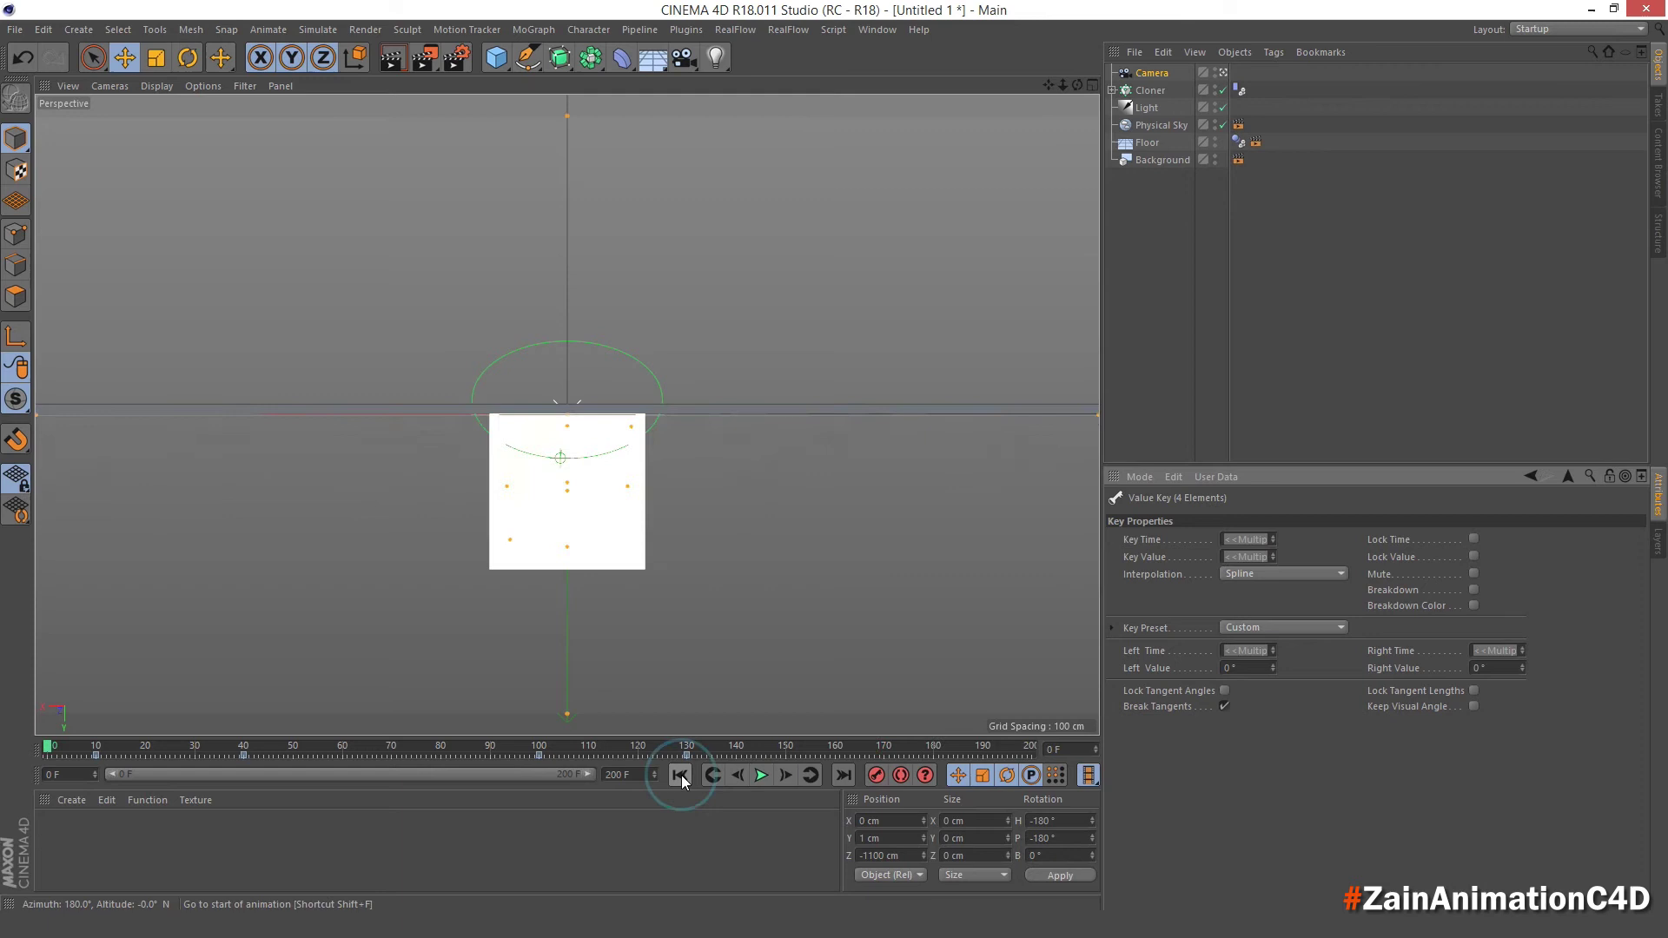
Create a material named BG with Color off and a Ward reflection layer.
{"action": "double_click", "coordinate": [309, 815]}
{"action": "double_click", "coordinate": [52, 834]}
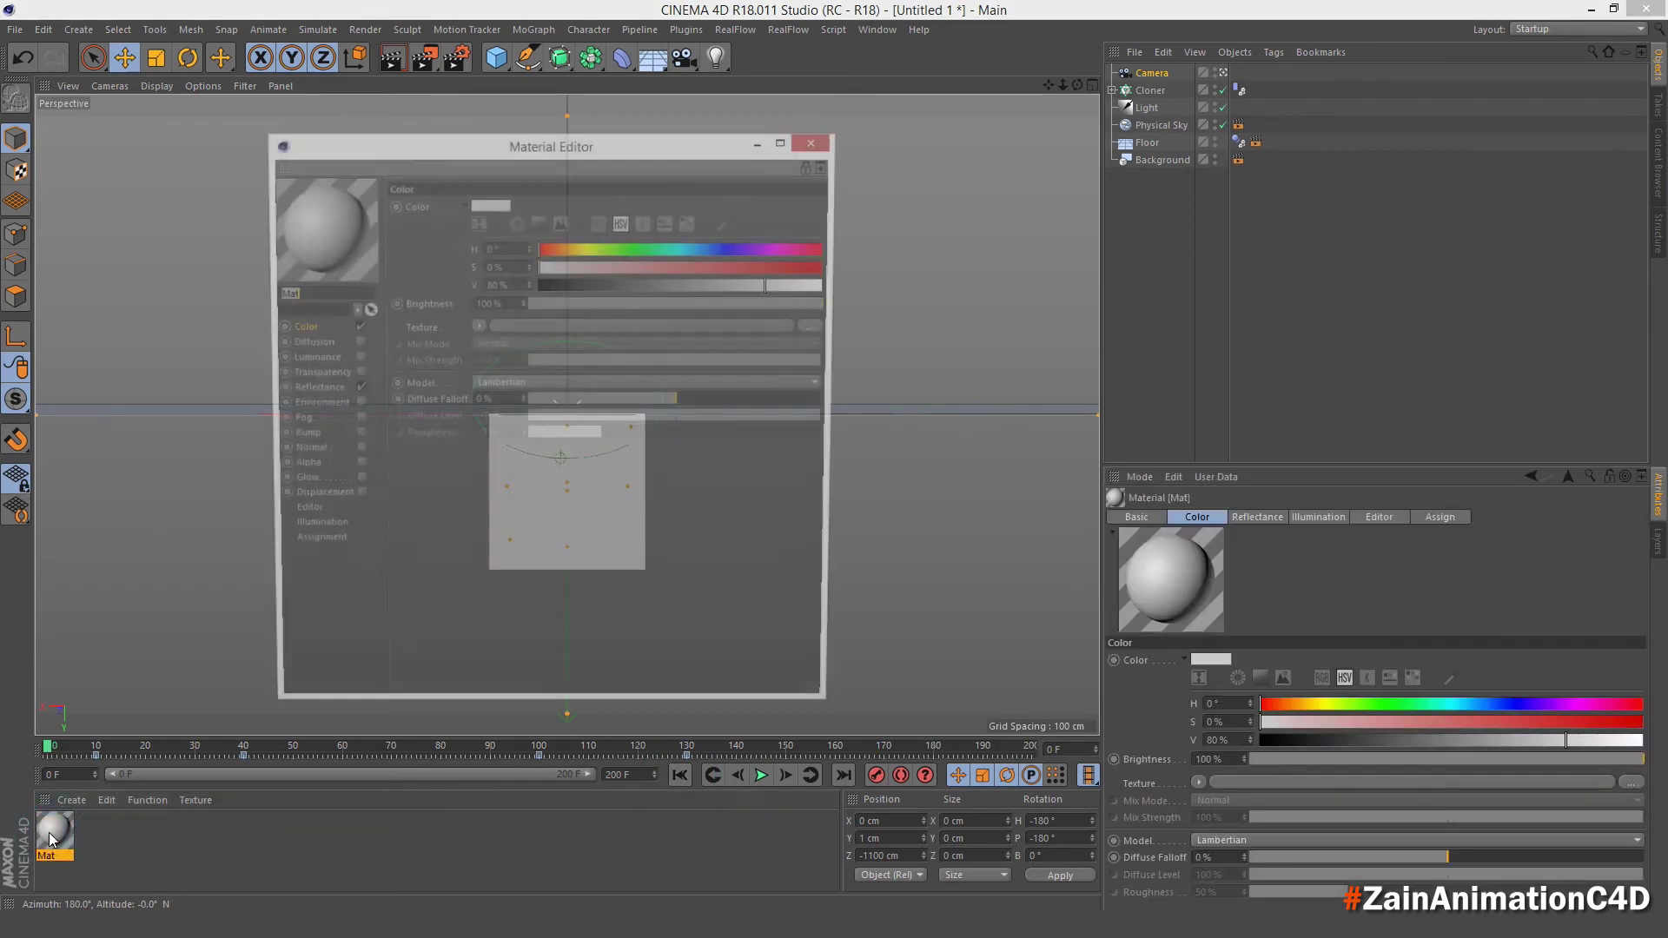
{"action": "type", "text": "BG"}
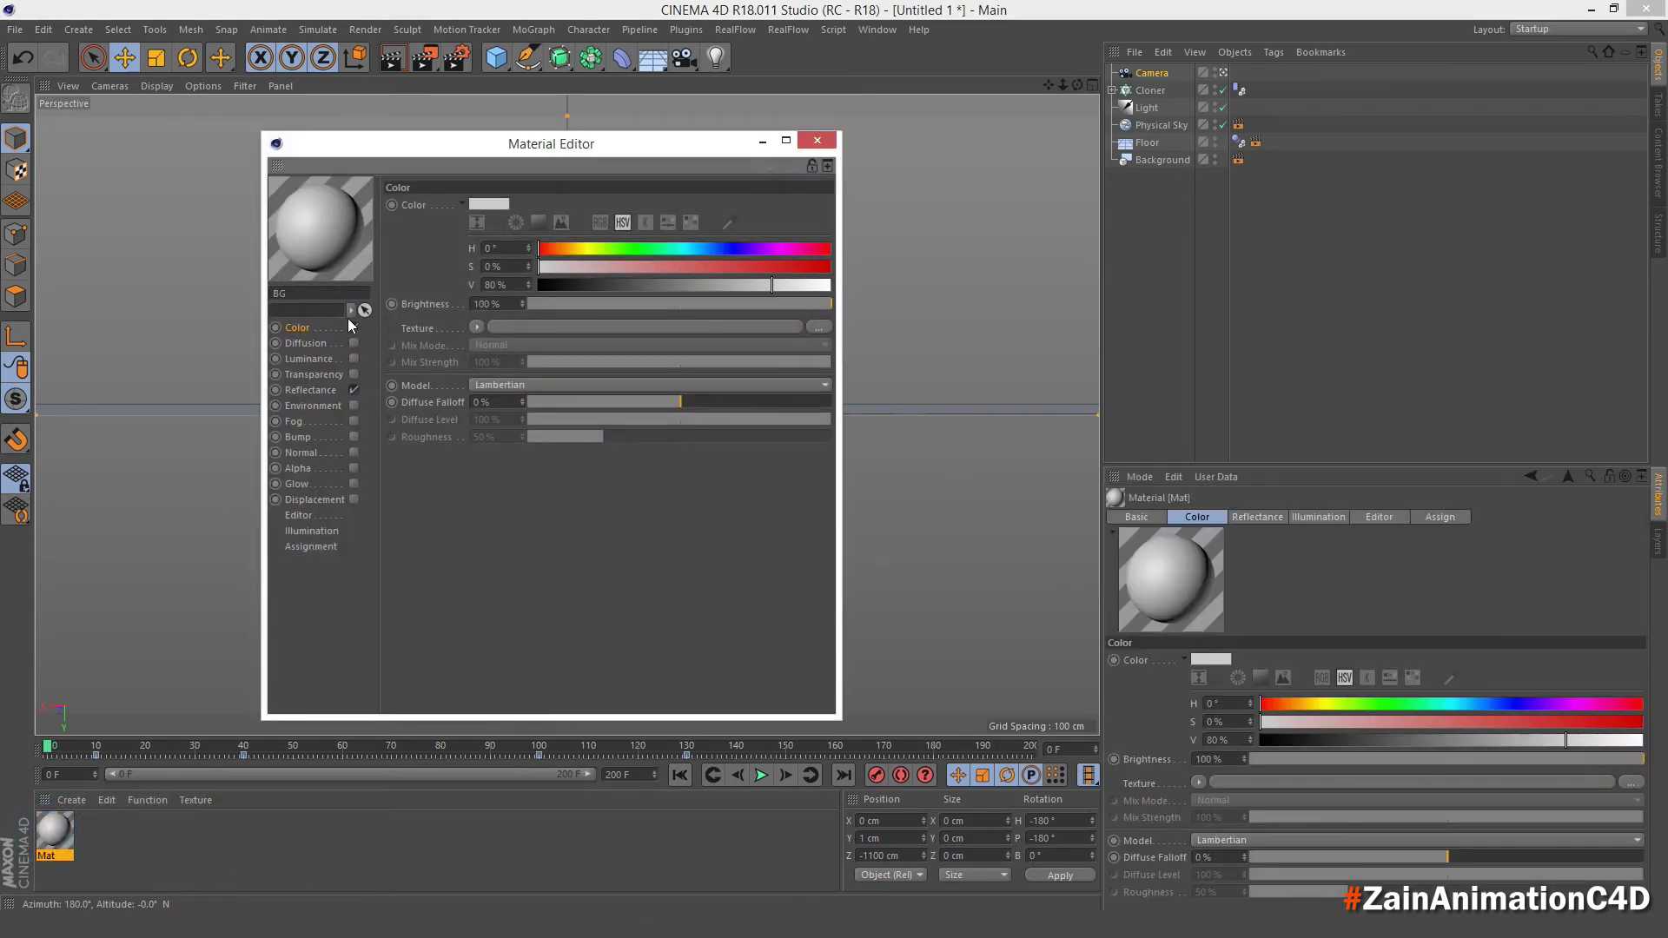
{"action": "key", "text": "Return"}
{"action": "left_click", "coordinate": [354, 328]}
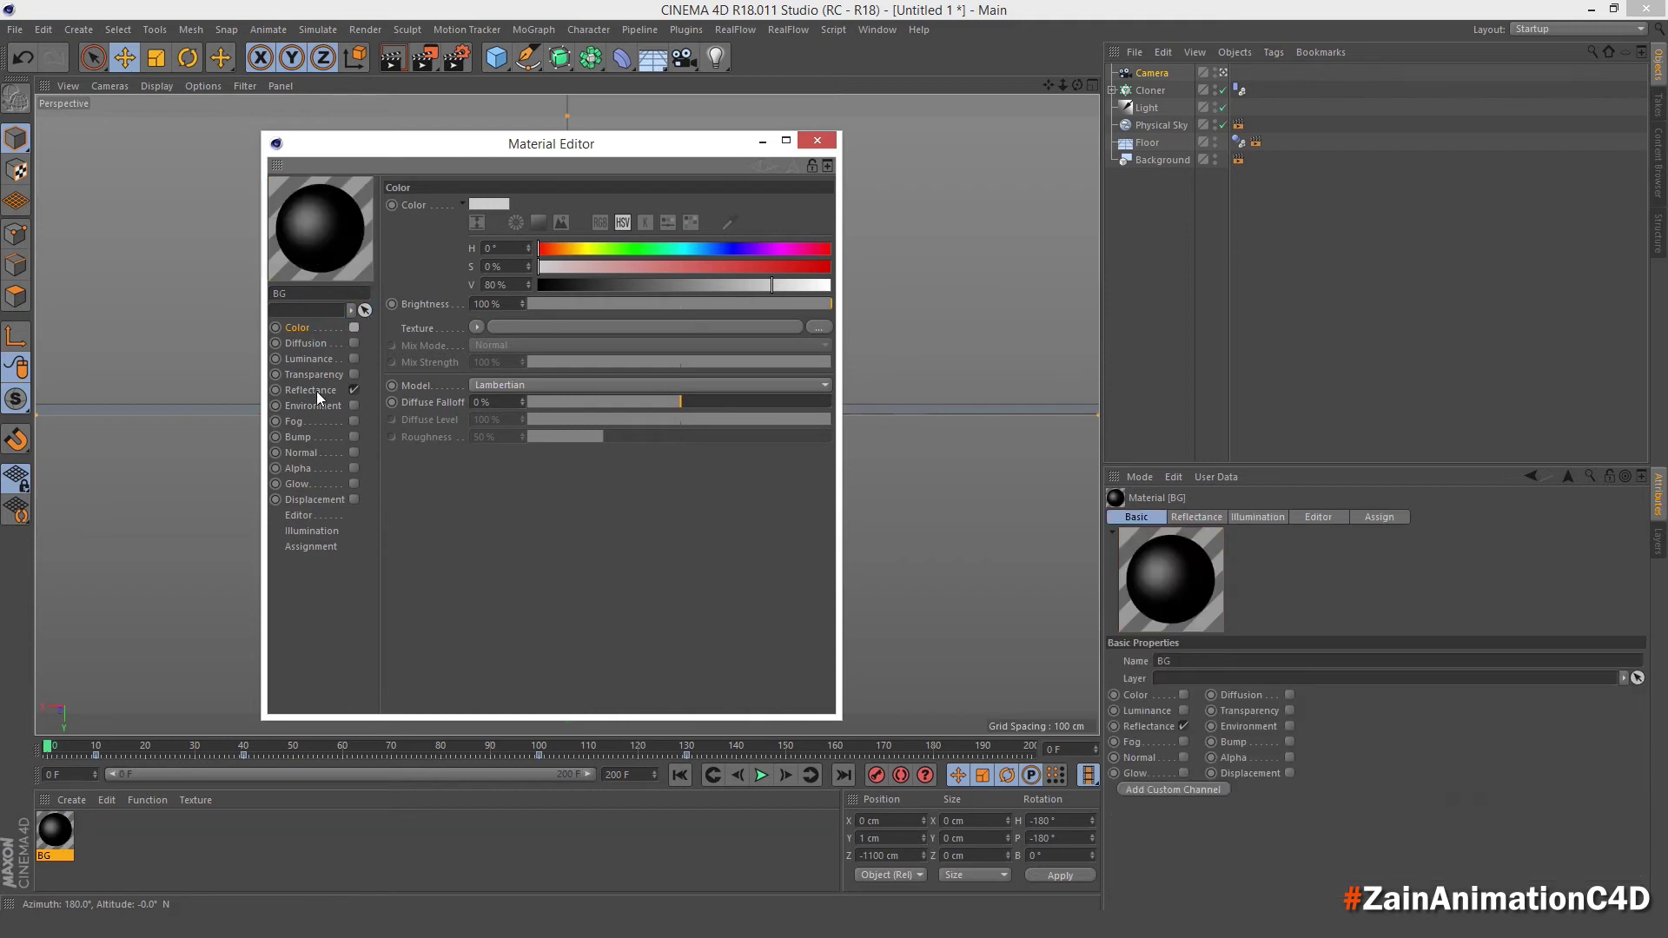
{"action": "left_click", "coordinate": [338, 390]}
{"action": "left_click", "coordinate": [418, 242]}
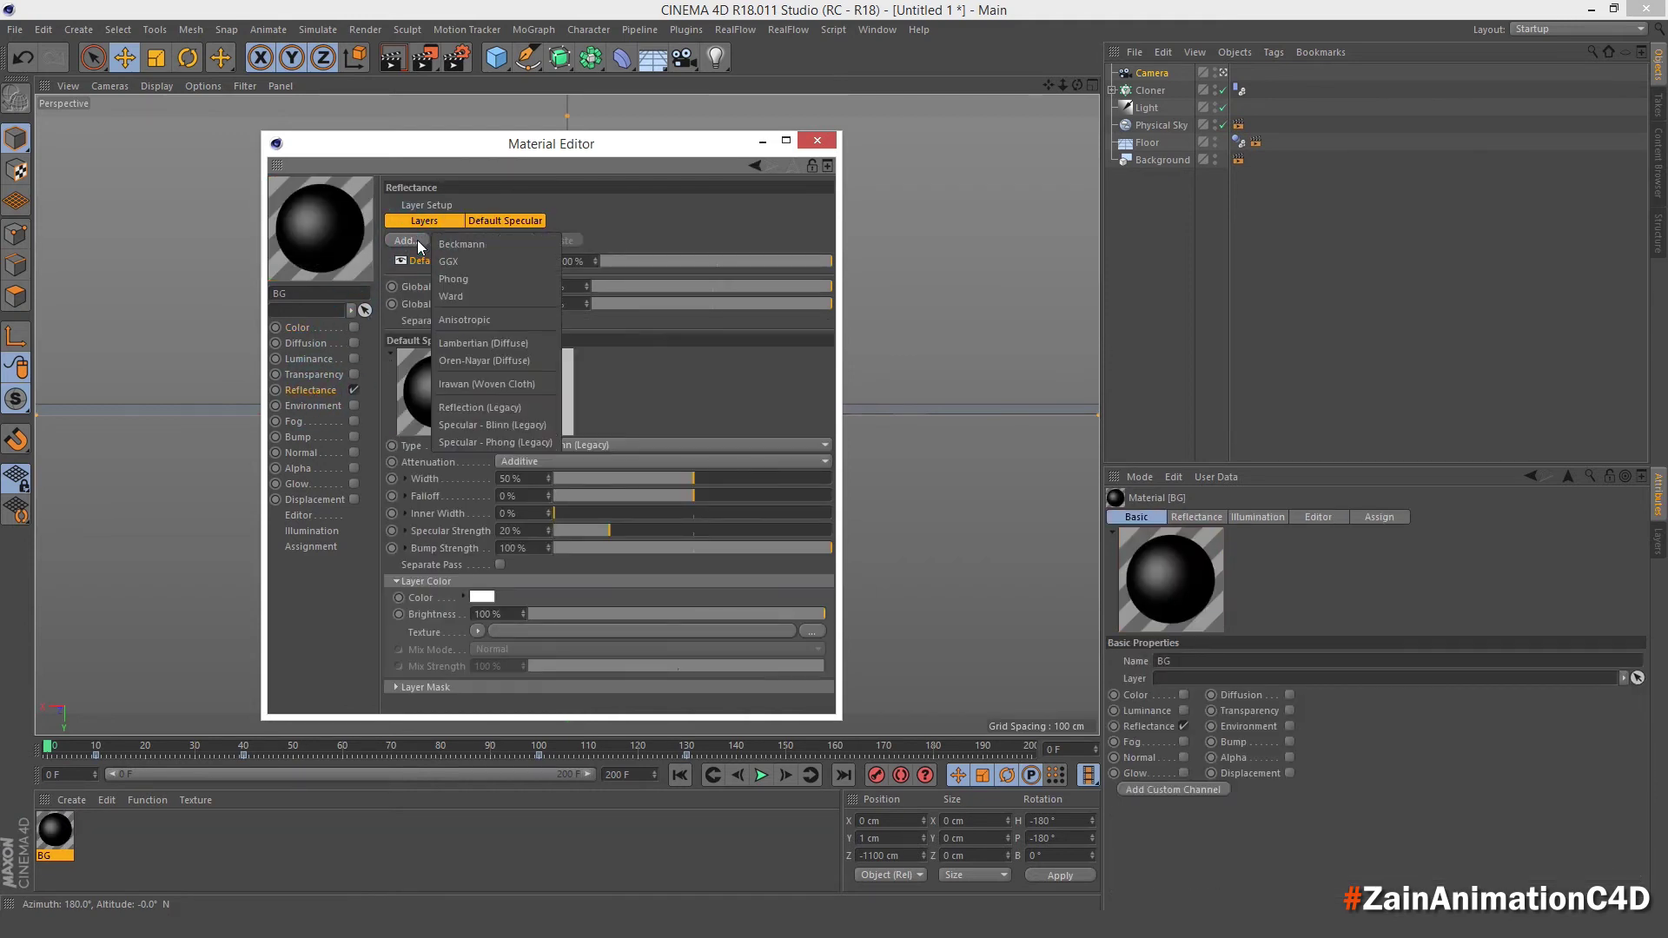
{"action": "left_click", "coordinate": [523, 295]}
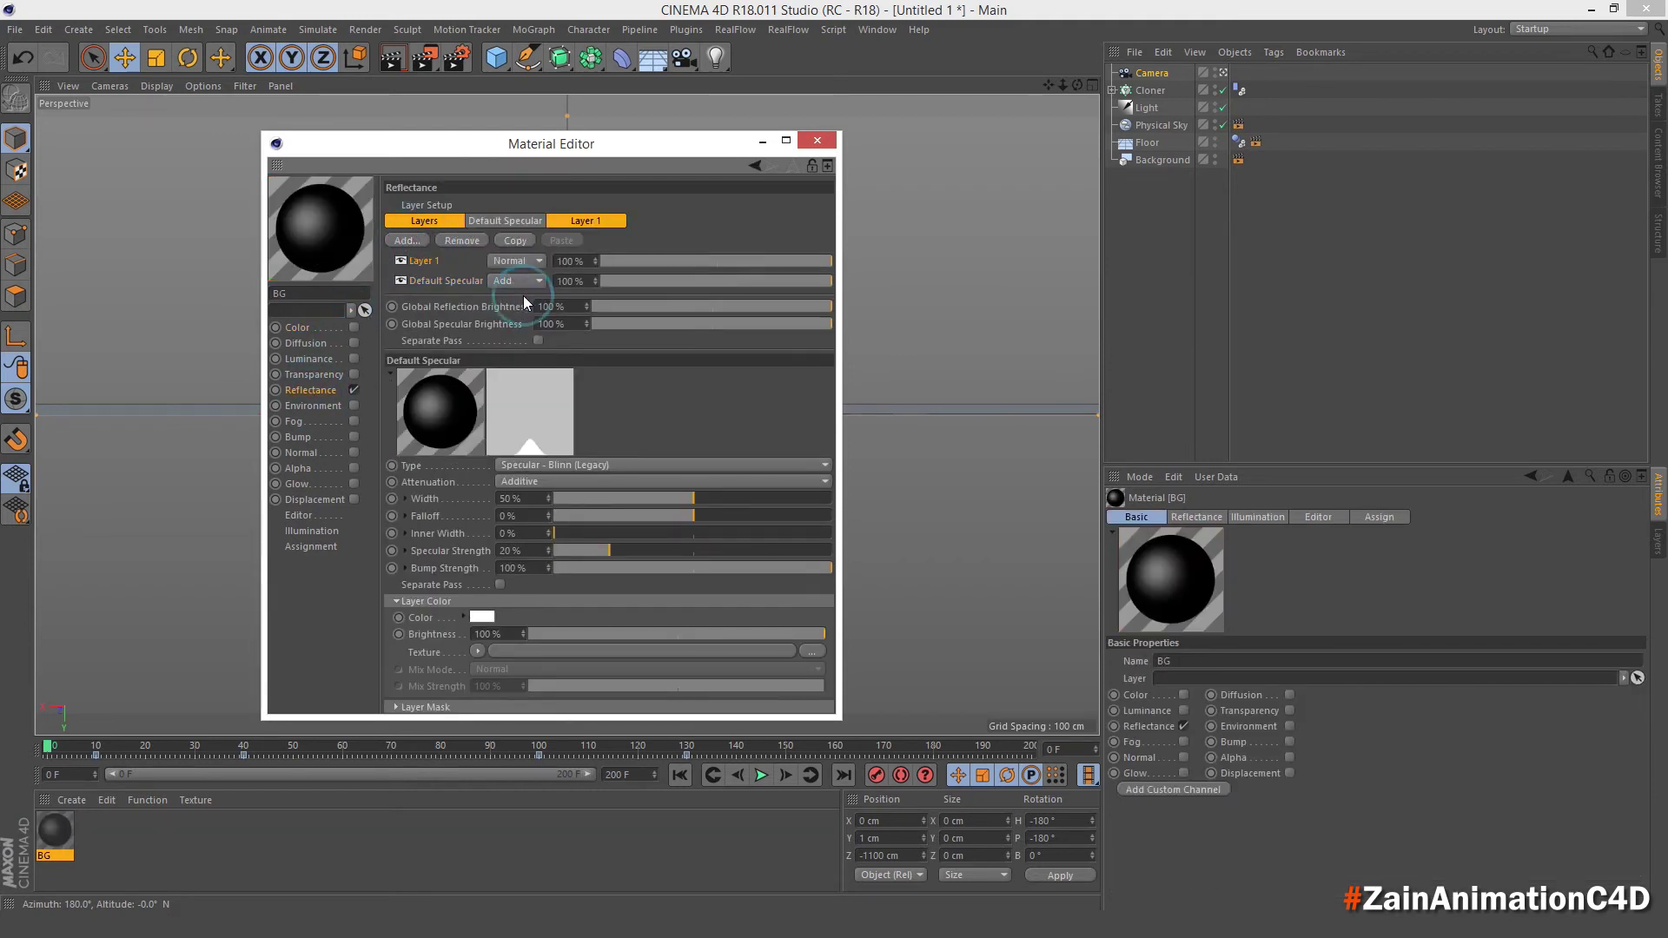
{"action": "left_click", "coordinate": [817, 141]}
Apply the BG material to the Floor and Background objects.
{"action": "mouse_move", "coordinate": [55, 832]}
{"action": "left_mouse_down"}
{"action": "mouse_move", "coordinate": [863, 353]}
{"action": "mouse_move", "coordinate": [1147, 144]}
{"action": "left_mouse_up"}
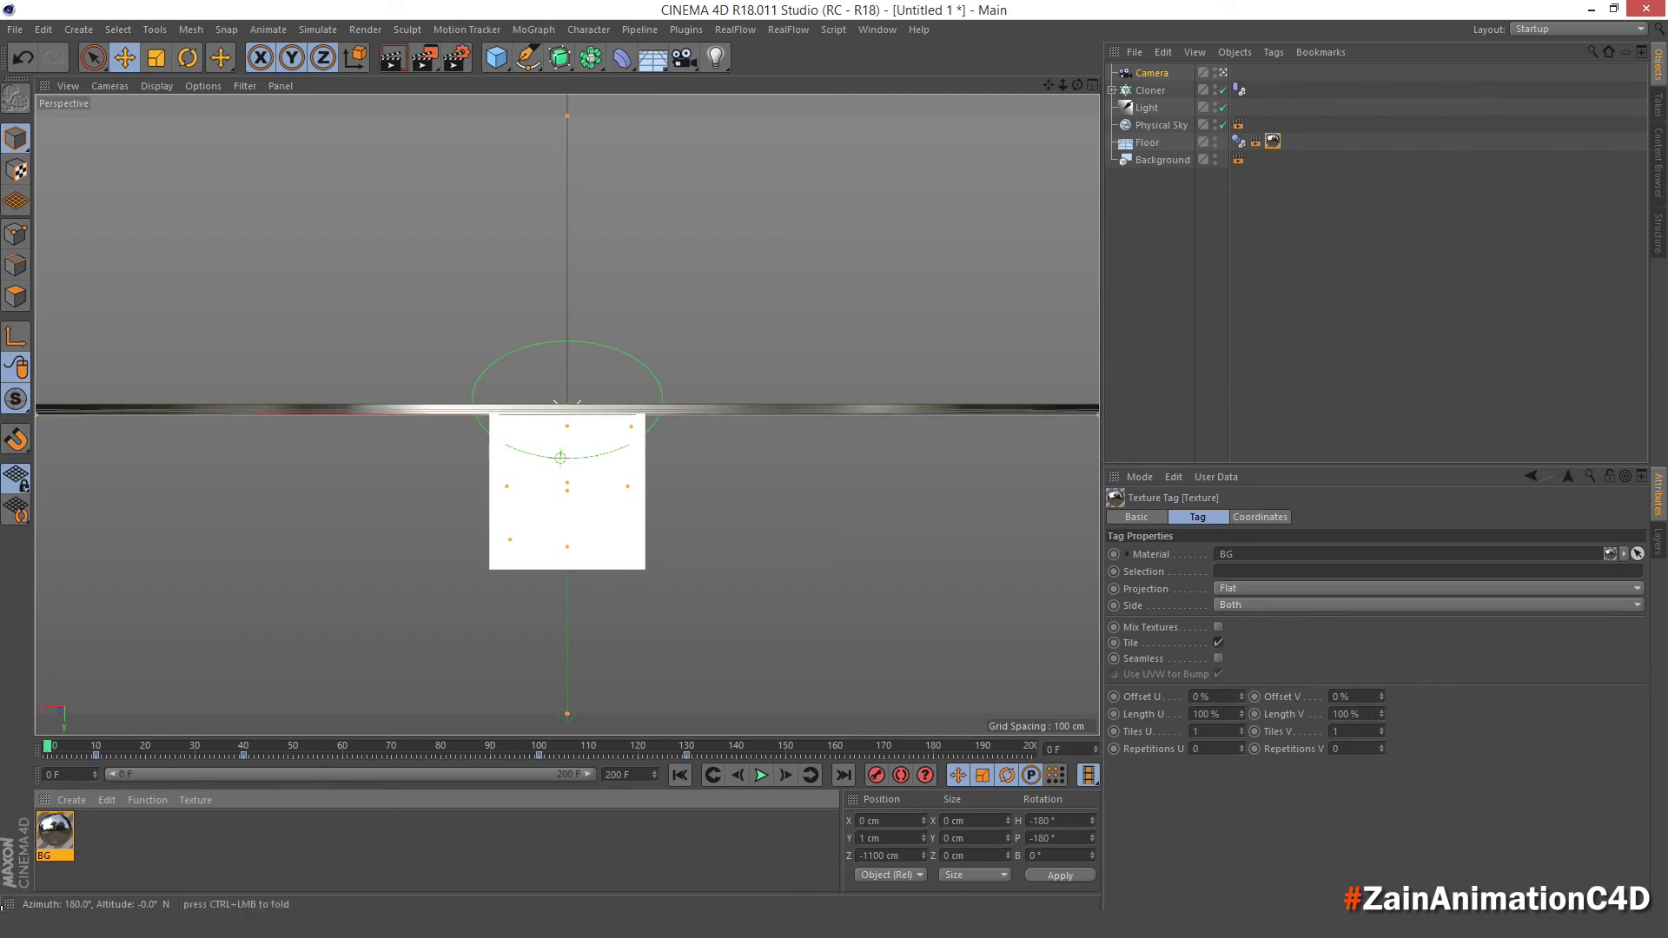
{"action": "left_click_drag", "start_coordinate": [54, 832], "coordinate": [1162, 160]}
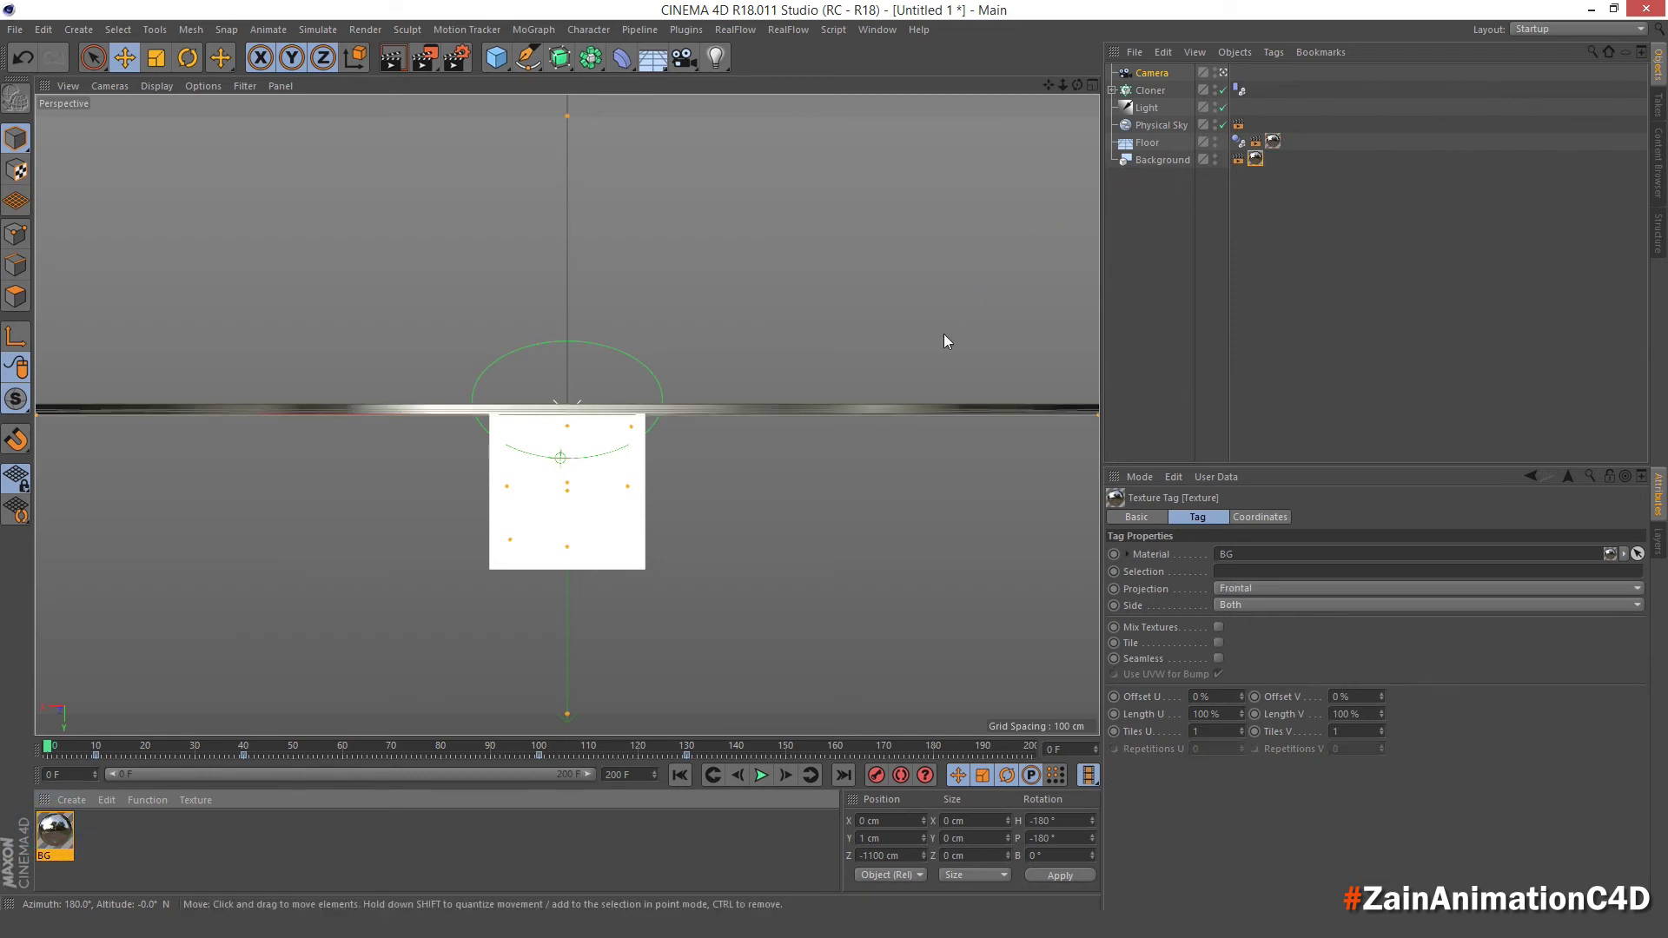
{"action": "double_click", "coordinate": [147, 845]}
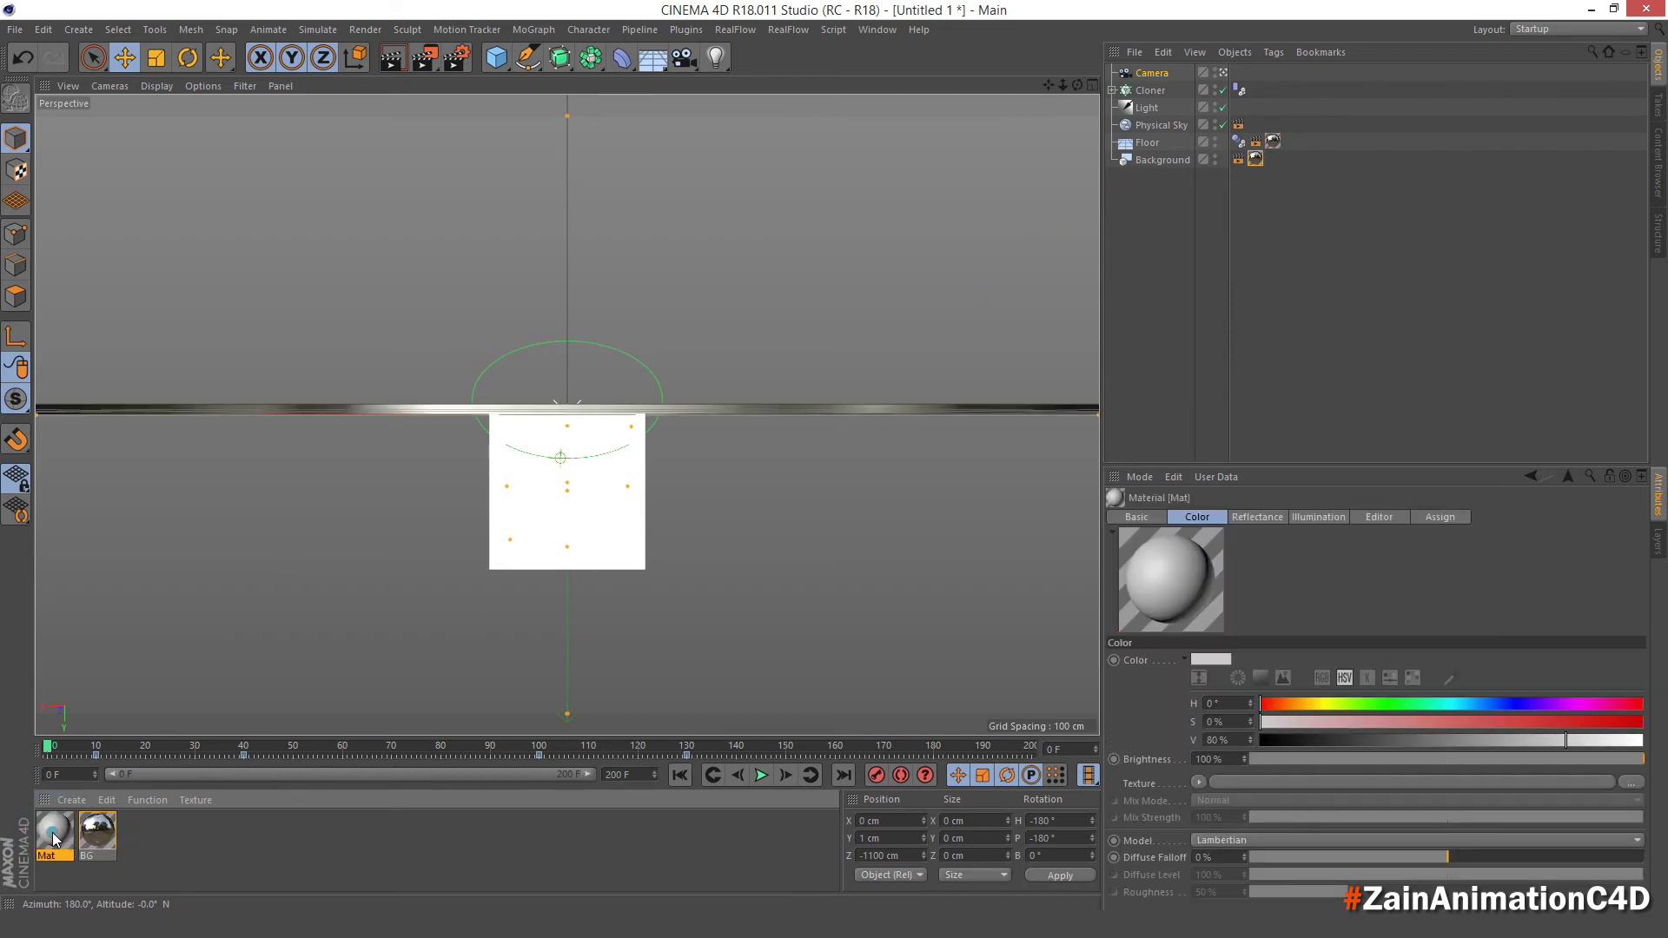
Name the material Cube and give its Color a Checkerboard with U/V frequency 2.
{"action": "double_click", "coordinate": [53, 834]}
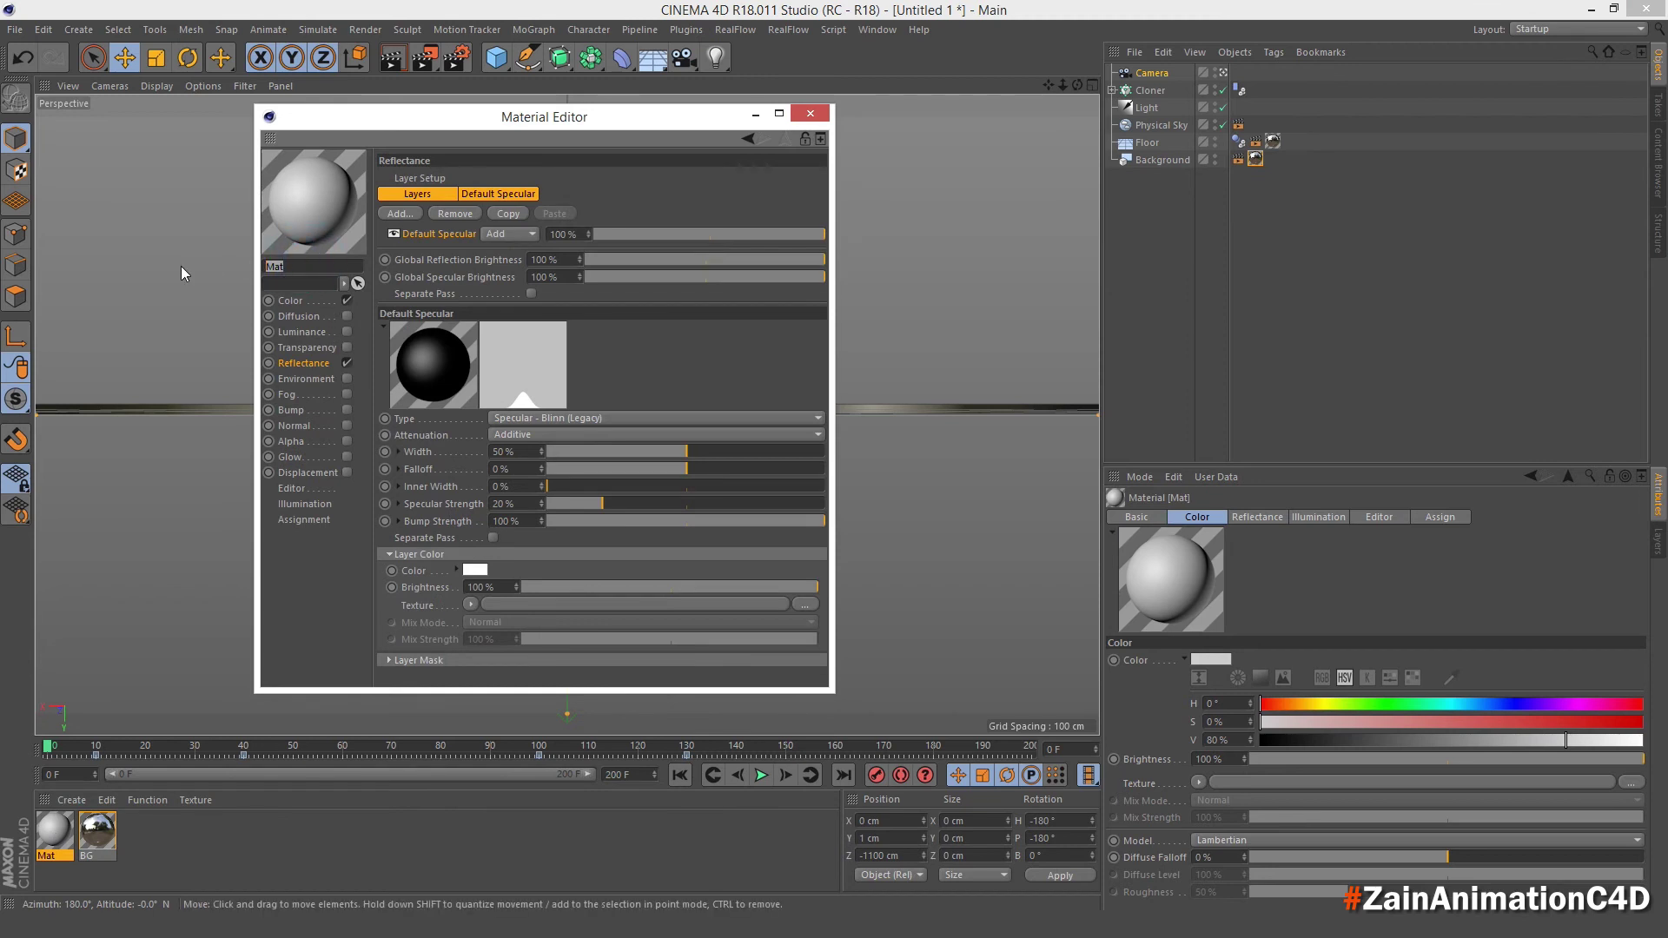
{"action": "type", "text": "Cube"}
{"action": "left_click", "coordinate": [299, 300]}
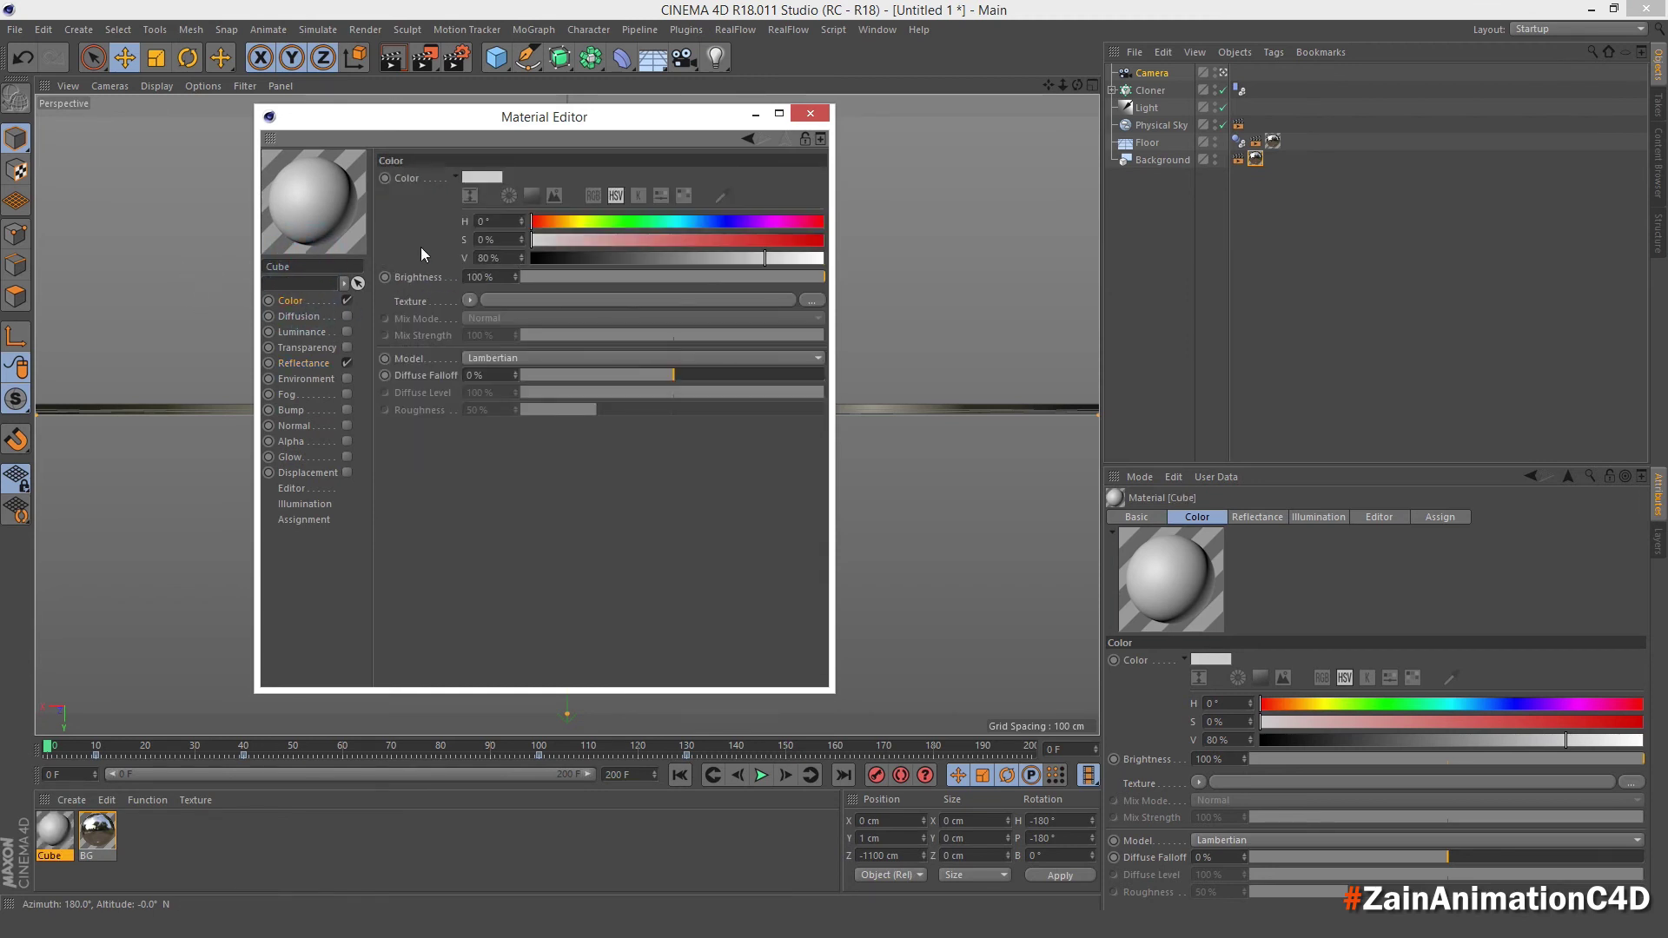
{"action": "left_click", "coordinate": [470, 300]}
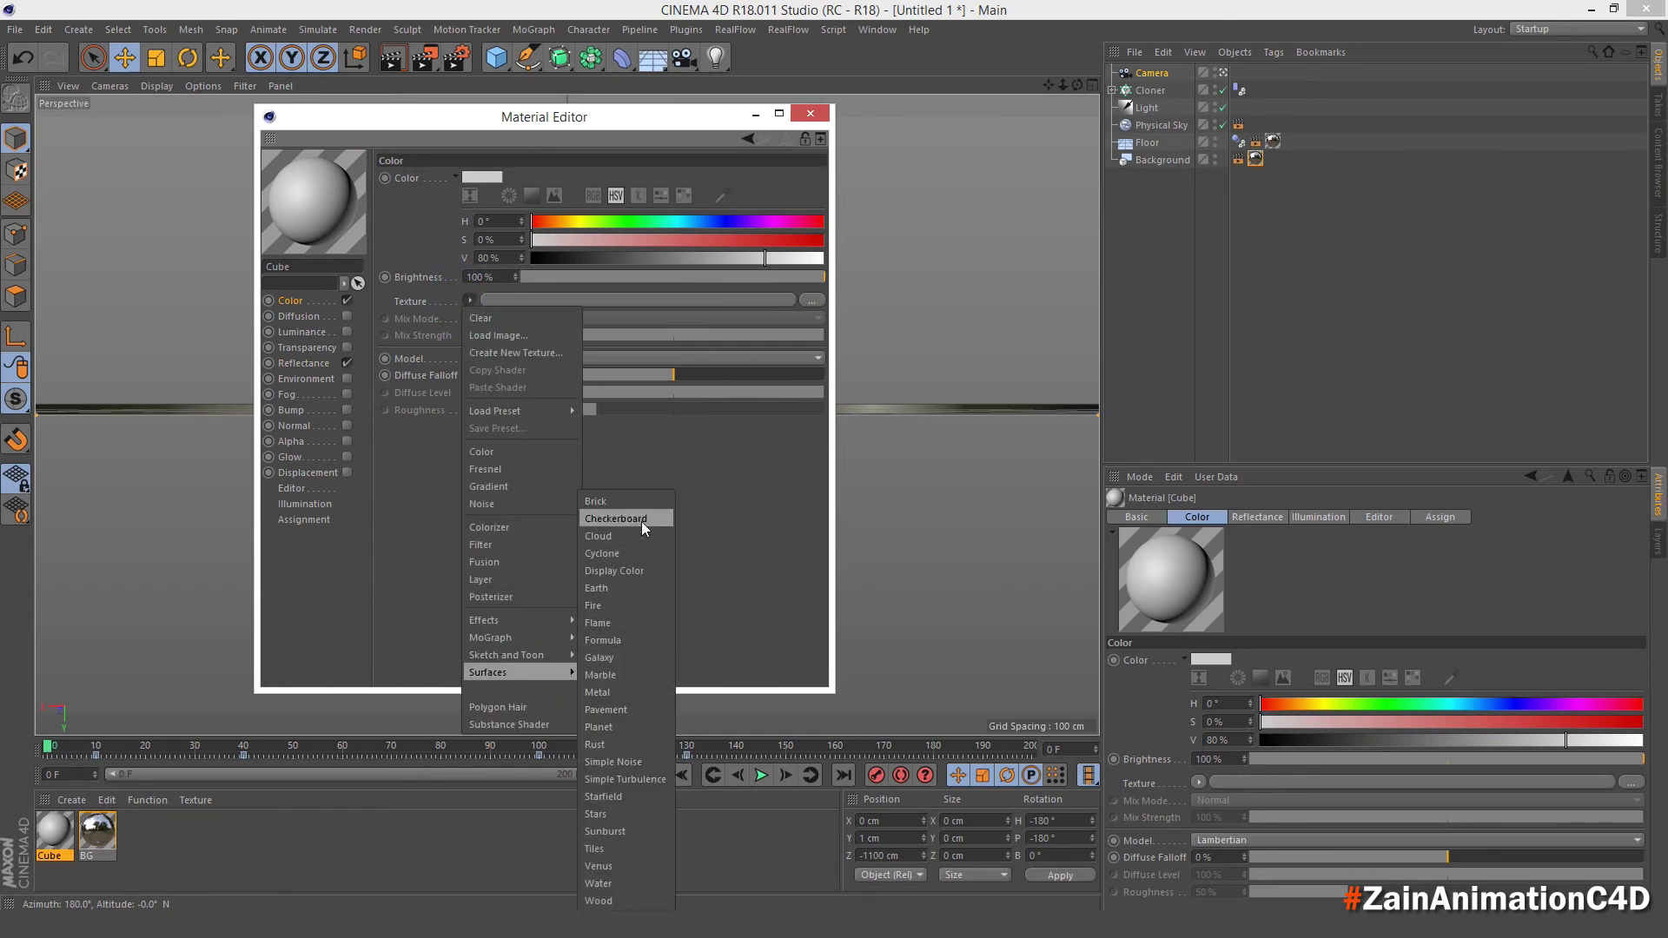
{"action": "left_click", "coordinate": [640, 511]}
{"action": "left_click", "coordinate": [487, 337]}
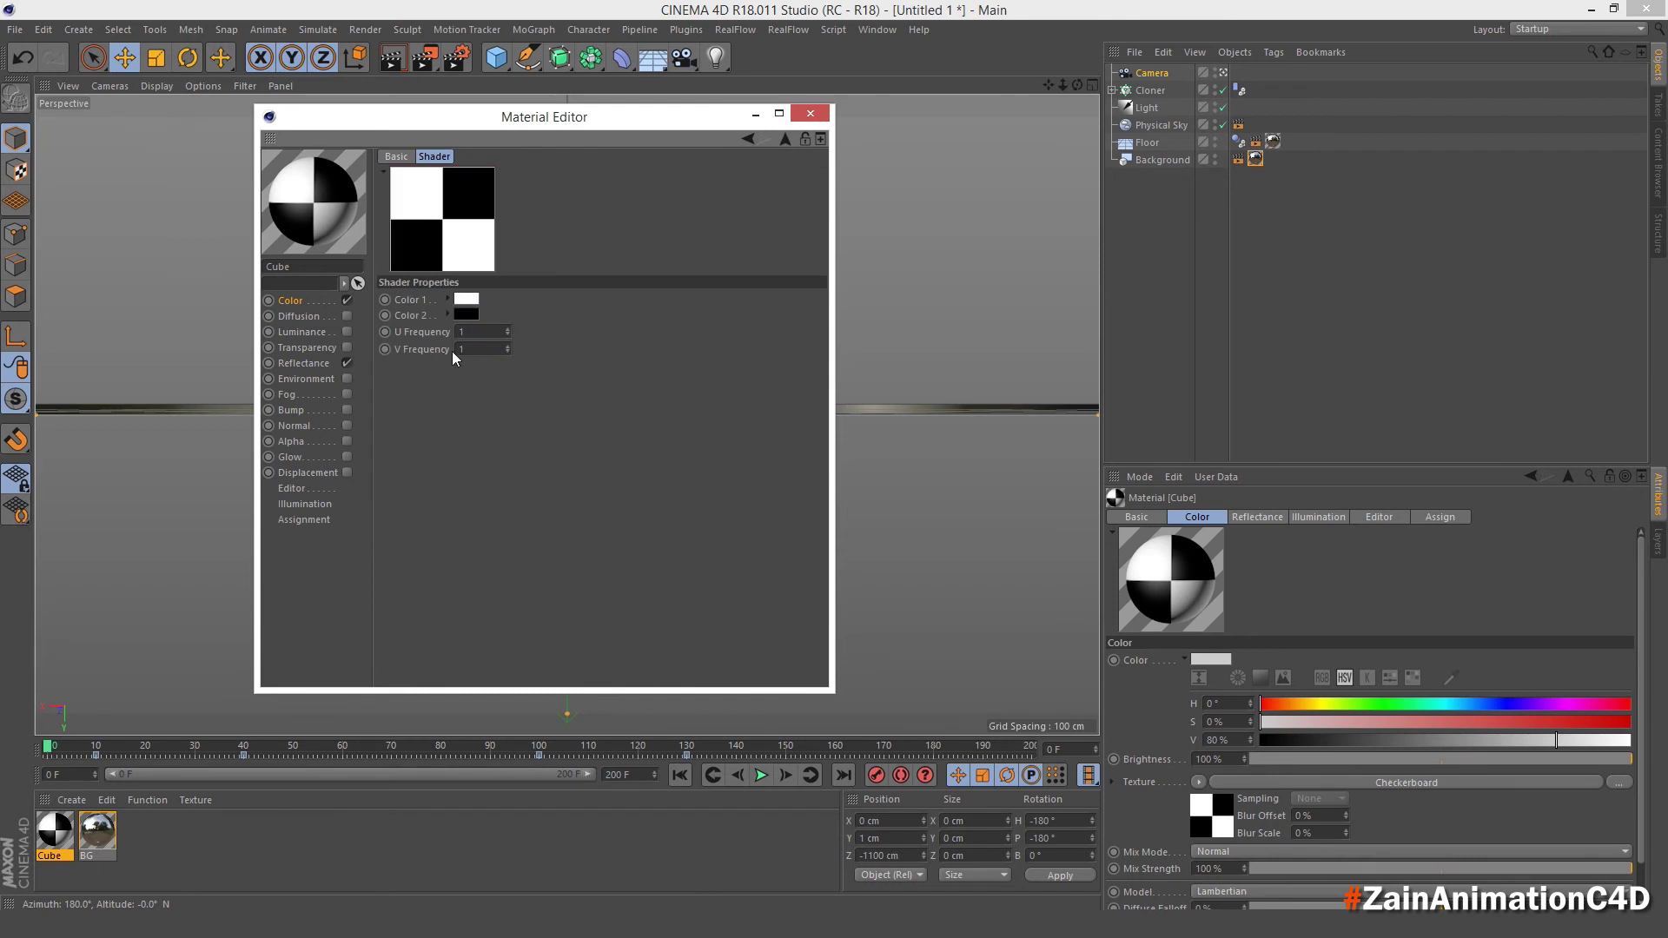
{"action": "left_click", "coordinate": [467, 331]}
{"action": "type", "text": "2"}
{"action": "left_click", "coordinate": [419, 353]}
{"action": "type", "text": "2"}
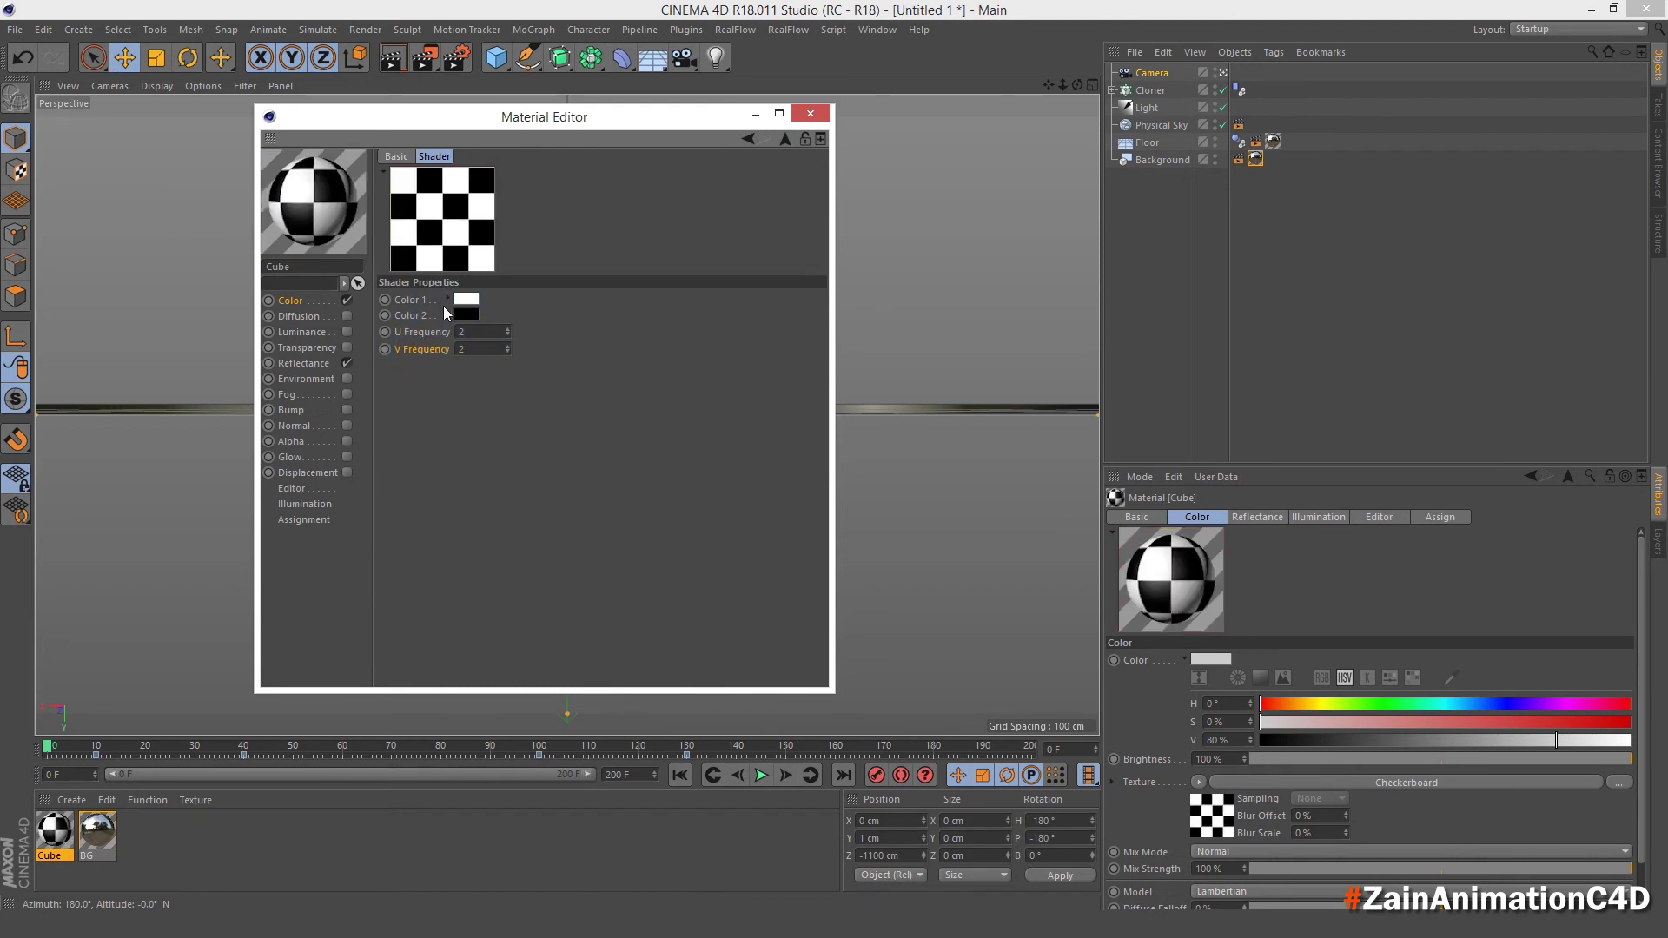
Set checker Color 1 to dark teal (H165 S100 V25) and Color 2 to white.
{"action": "left_click", "coordinate": [446, 299]}
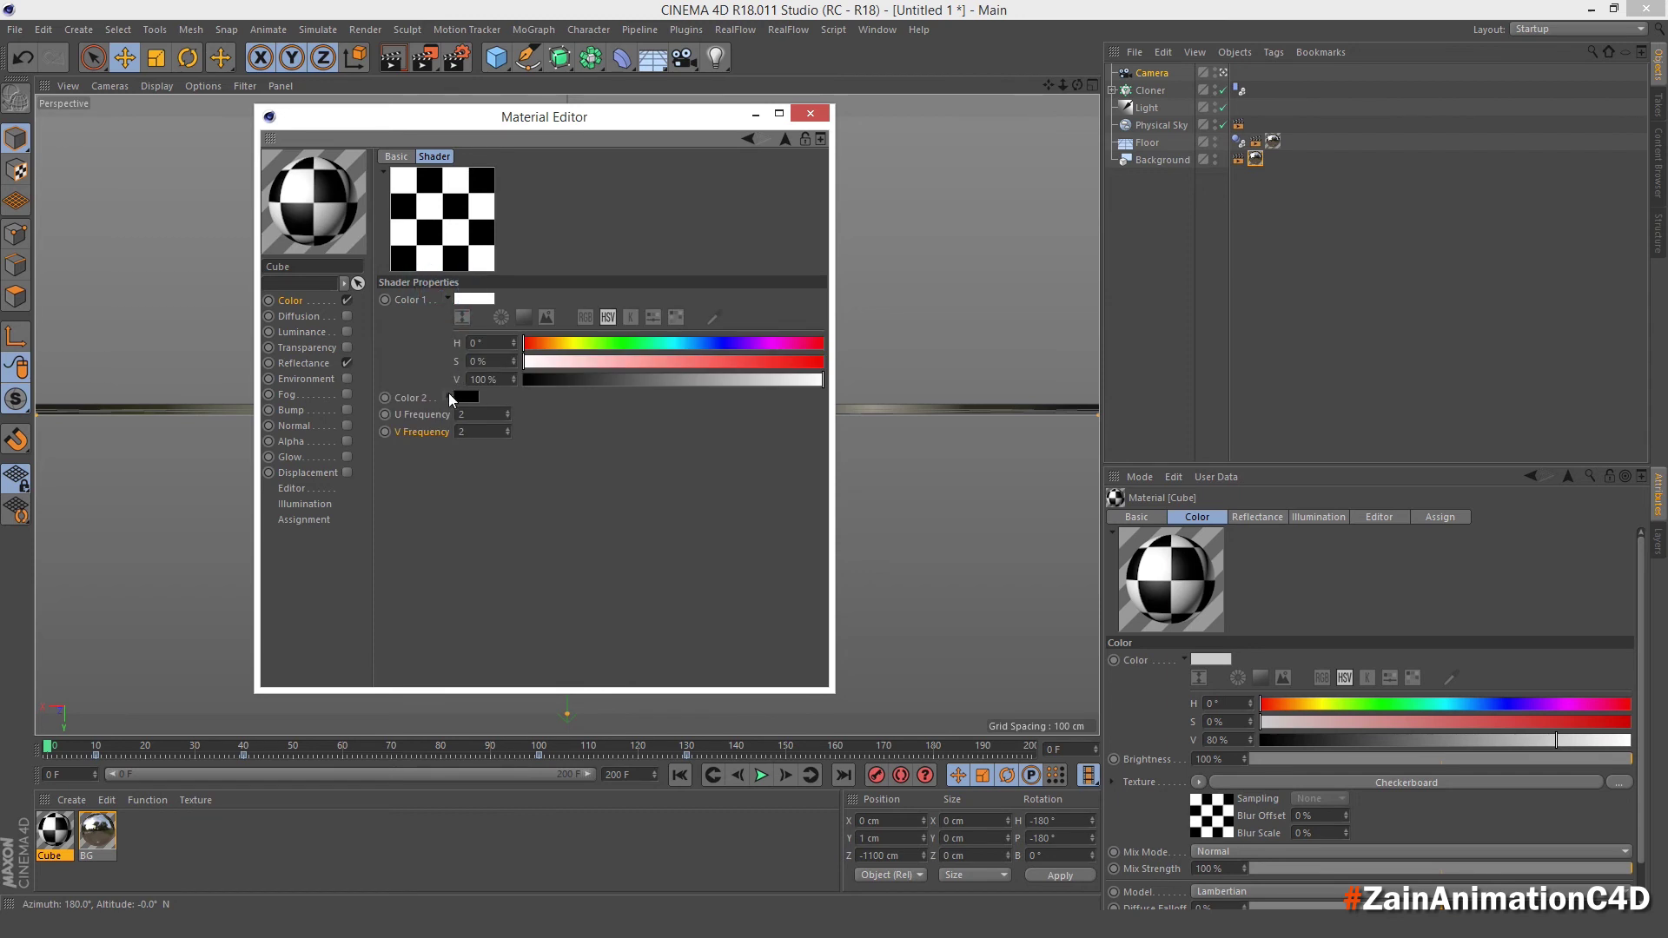
{"action": "left_click", "coordinate": [448, 397]}
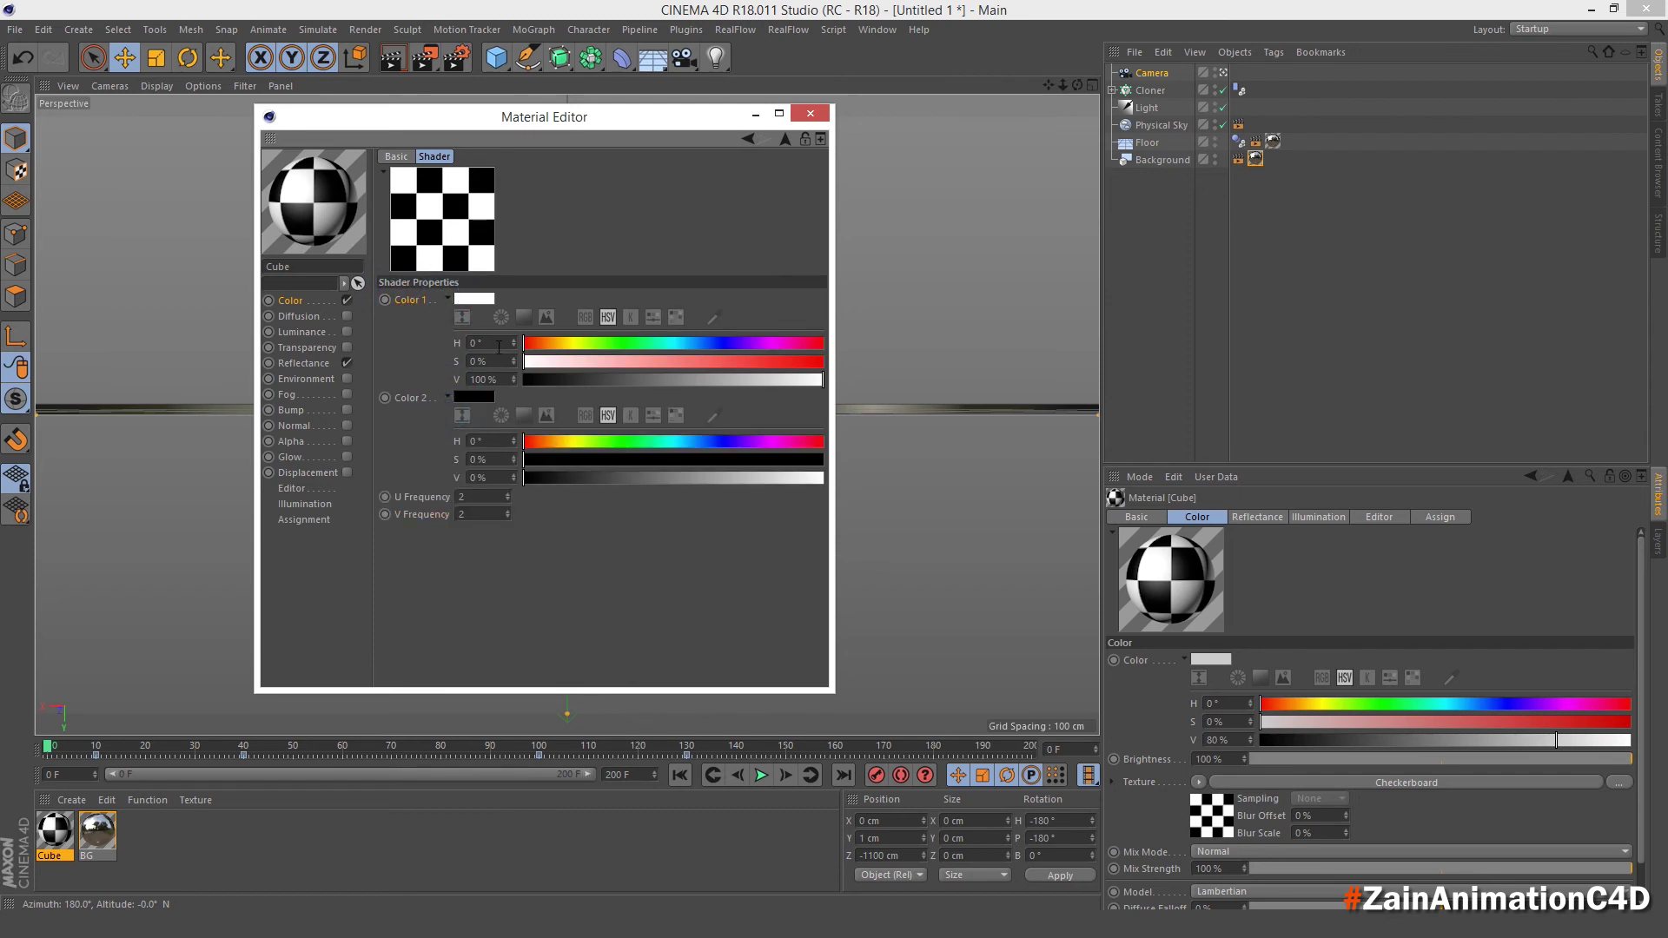
{"action": "left_click_drag", "start_coordinate": [499, 344], "coordinate": [452, 349]}
{"action": "type", "text": "65"}
{"action": "key", "text": "Tab"}
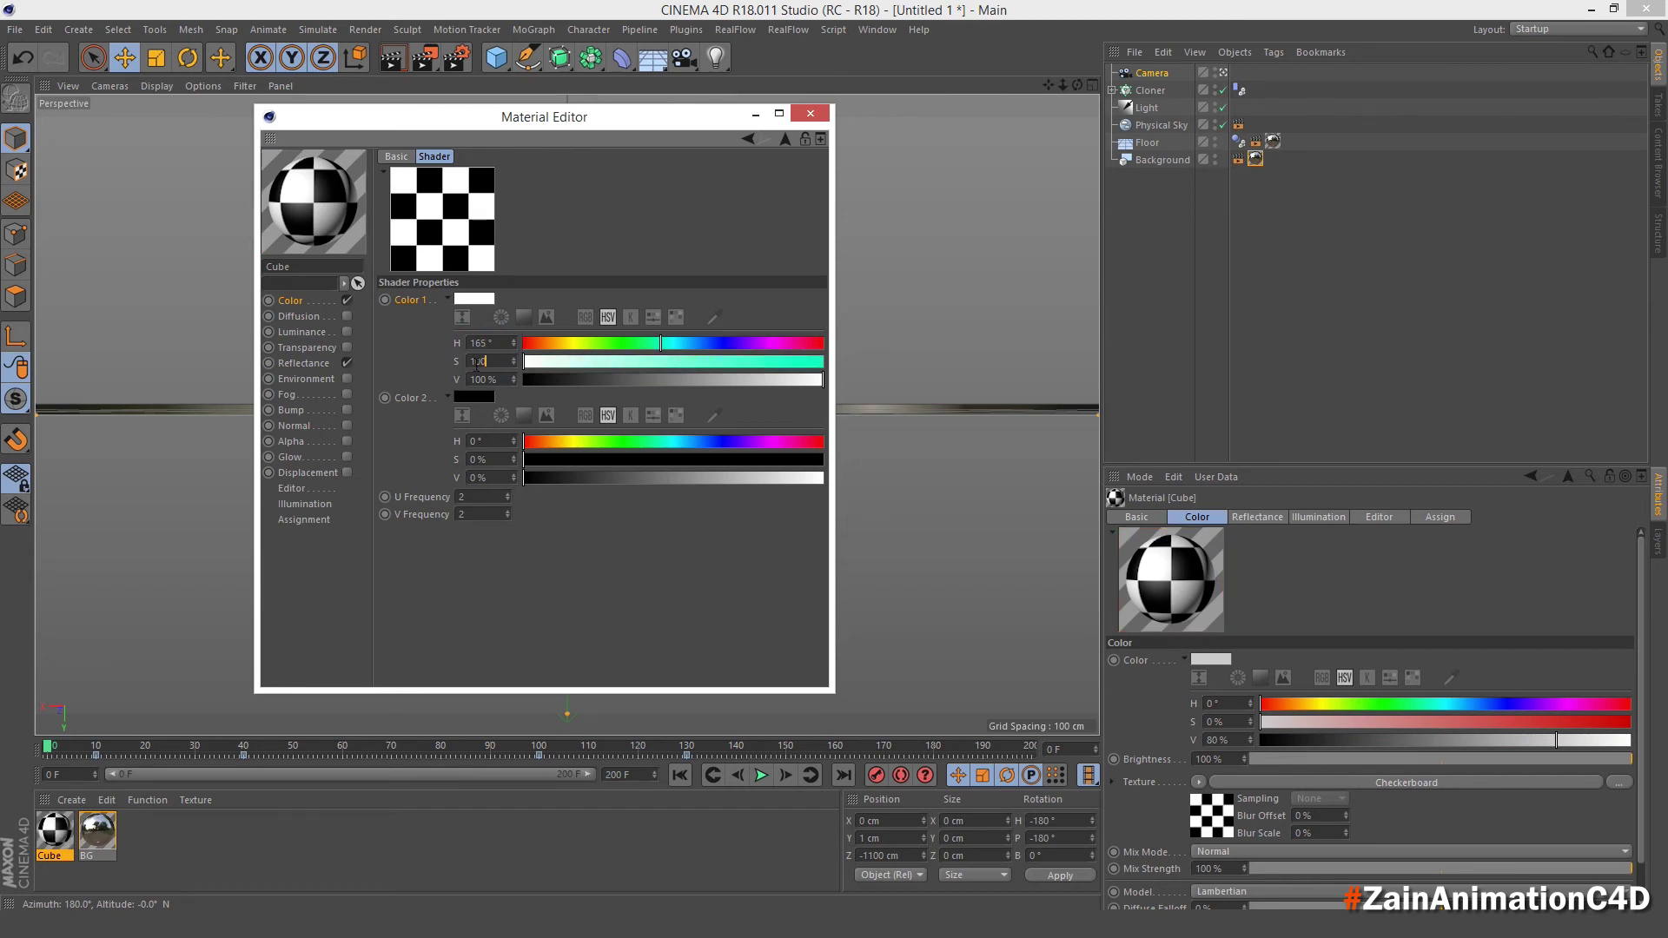
{"action": "key", "text": "Tab"}
{"action": "type", "text": "25"}
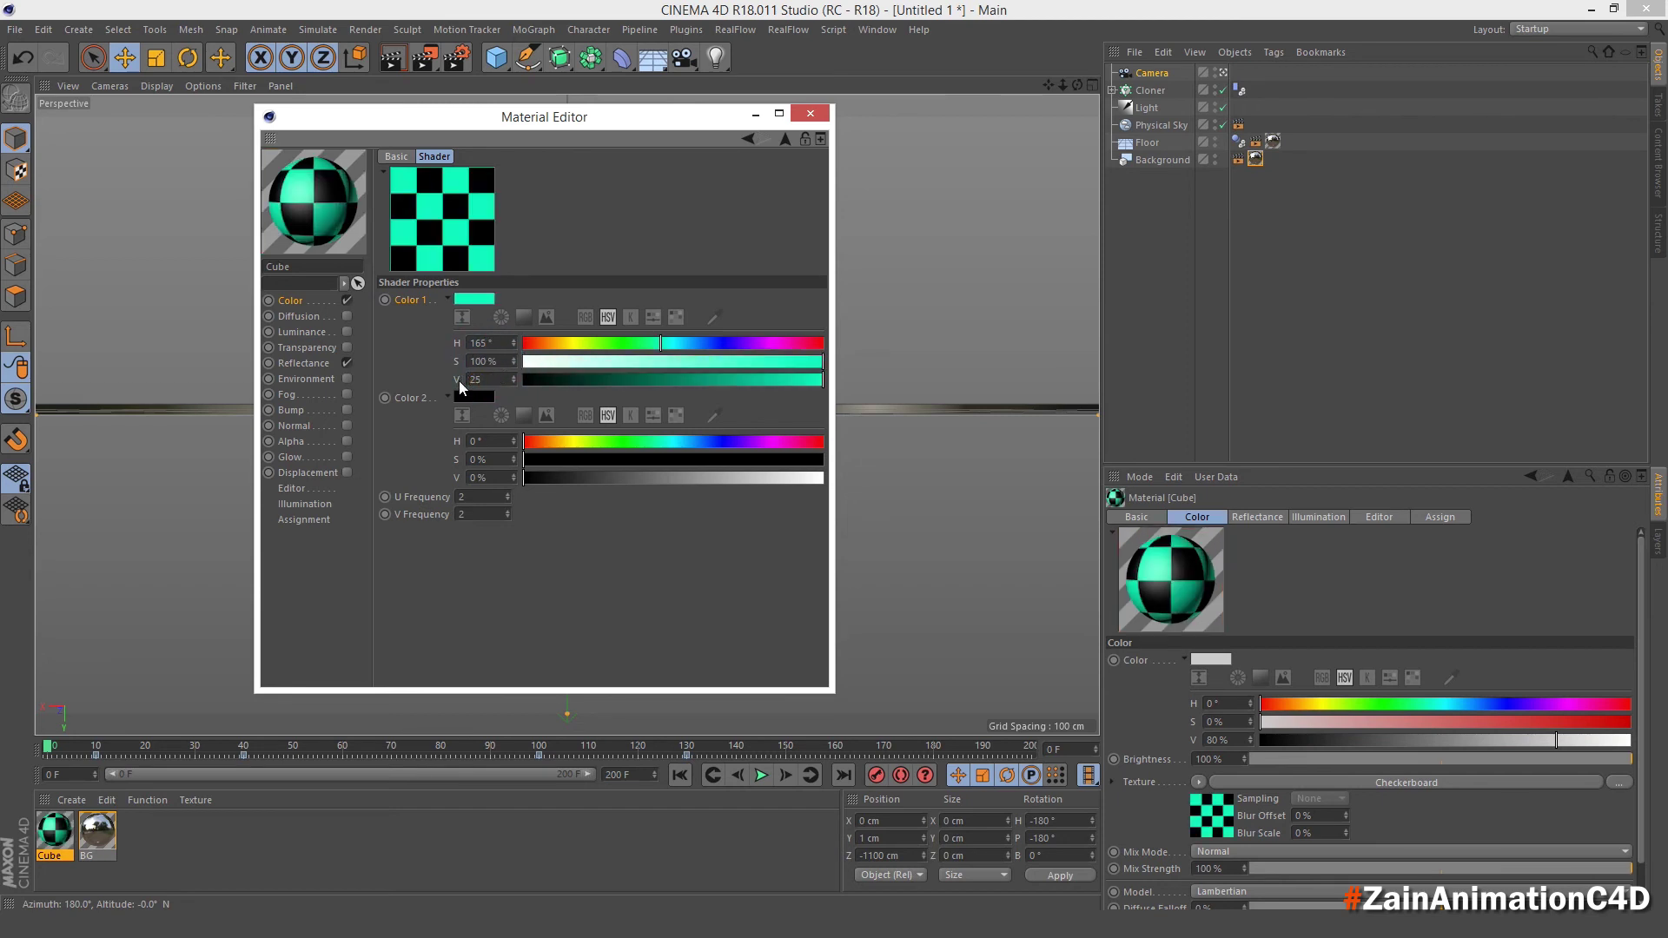
{"action": "key", "text": "Tab"}
{"action": "left_click_drag", "start_coordinate": [491, 478], "coordinate": [453, 481]}
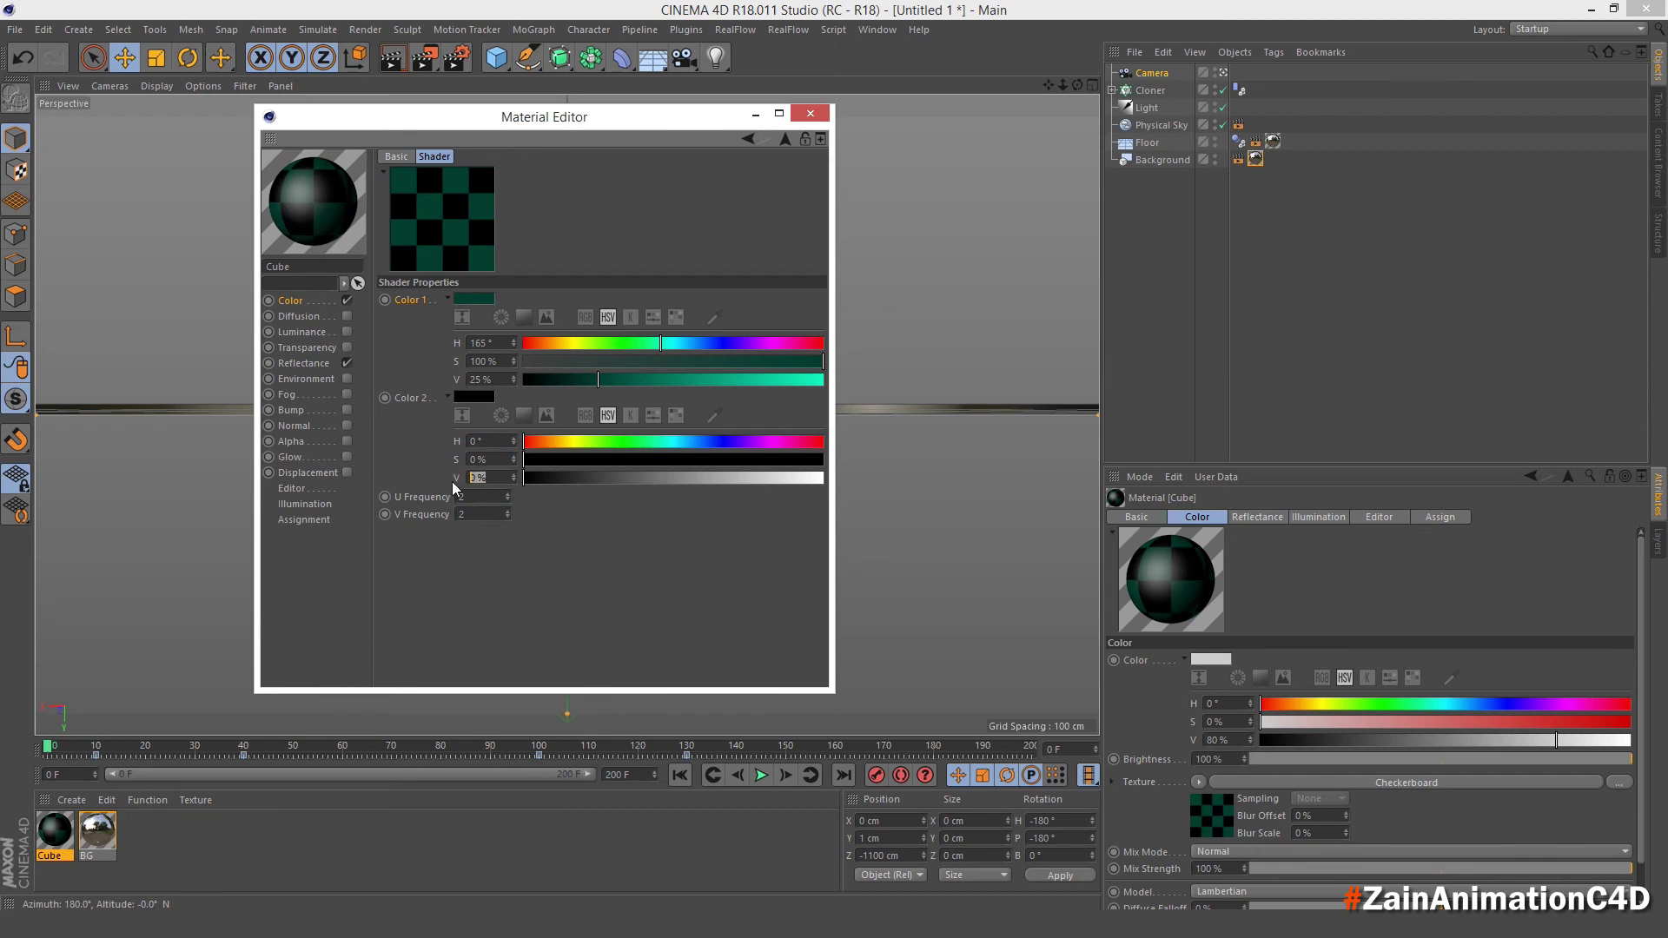
{"action": "type", "text": "100"}
{"action": "key", "text": "Return"}
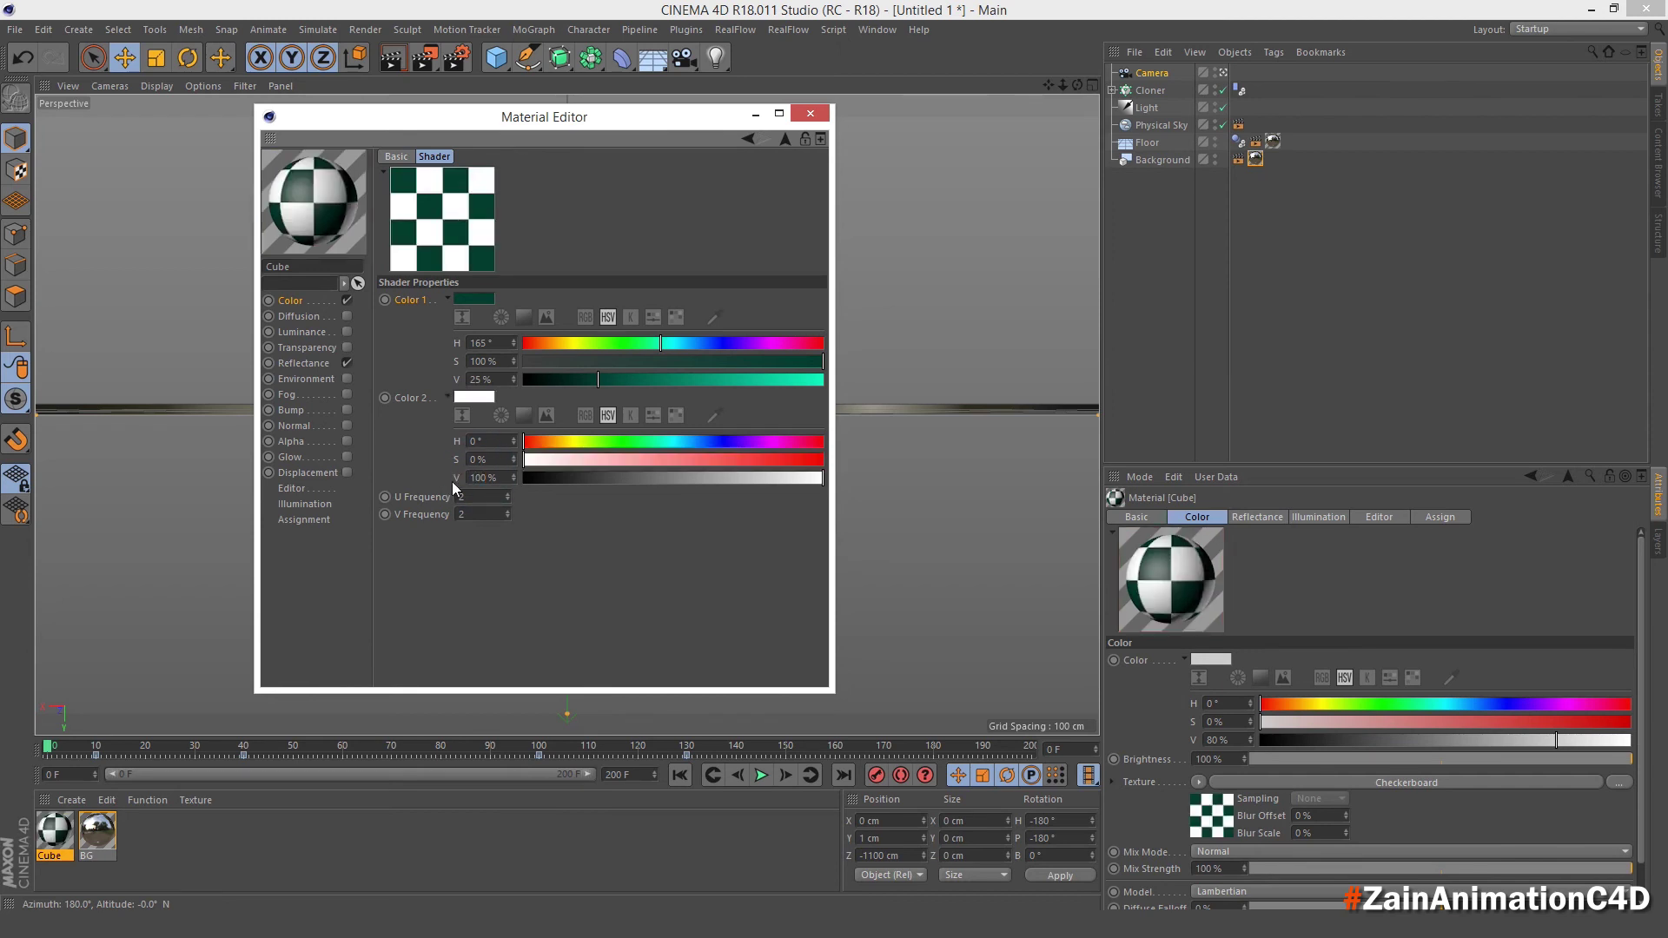
Add Specular - Blinn (Legacy) and 30% brightness Reflection (Legacy) layers to the Cube material.
{"action": "left_click", "coordinate": [304, 364]}
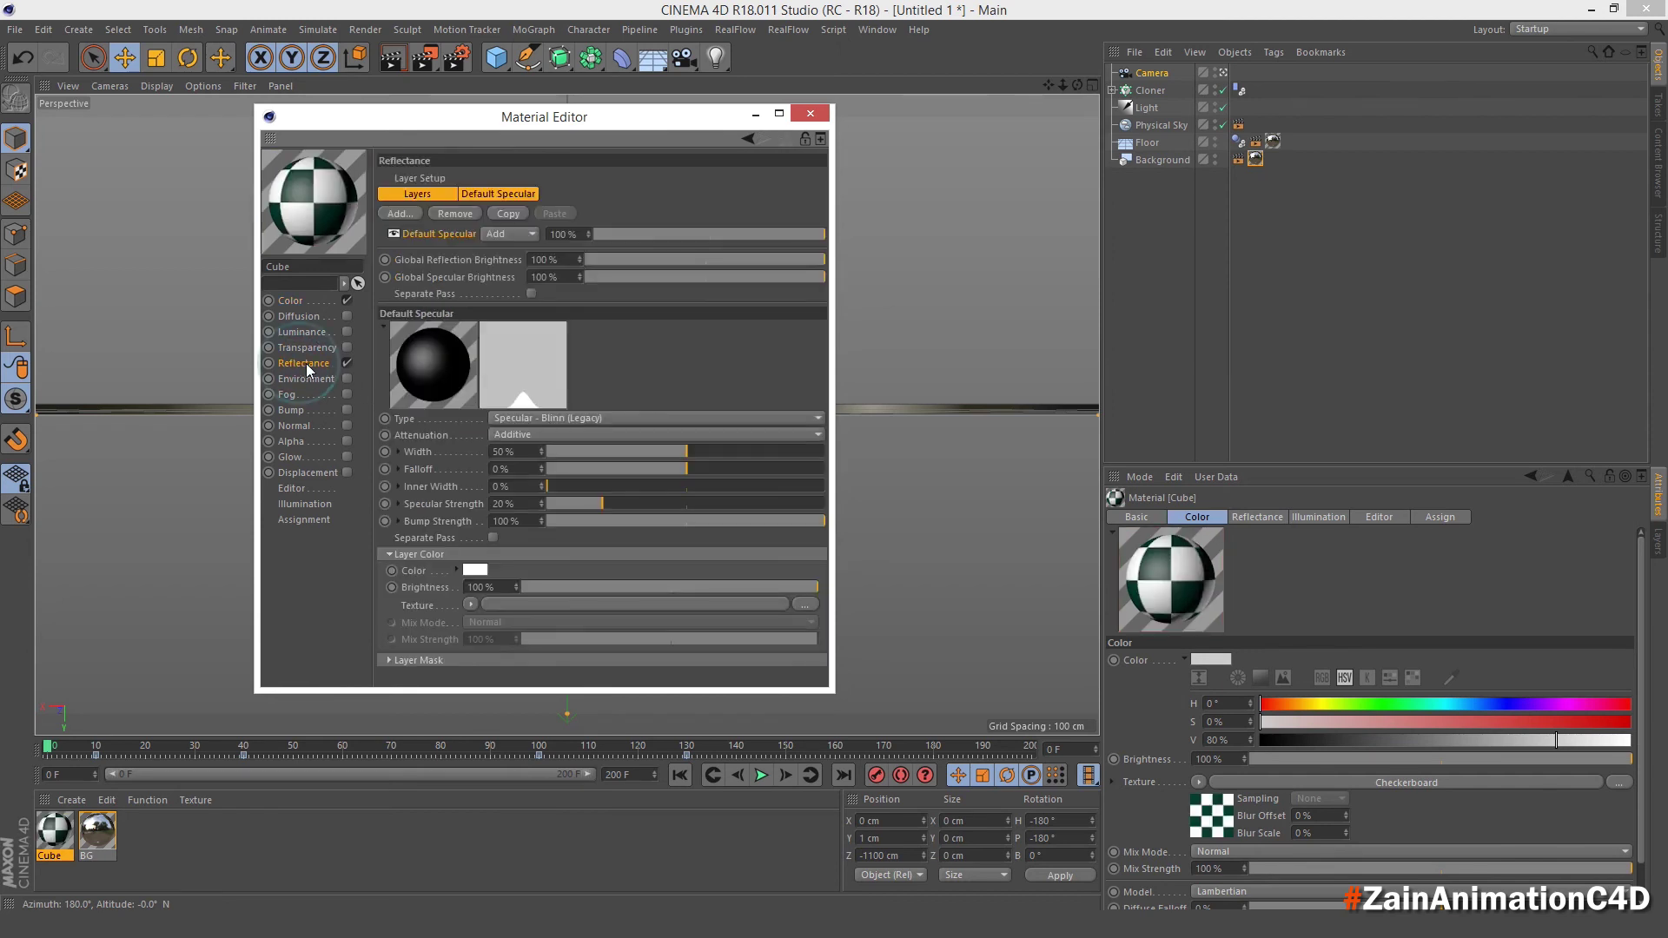
{"action": "left_click", "coordinate": [400, 214]}
{"action": "left_click", "coordinate": [535, 396]}
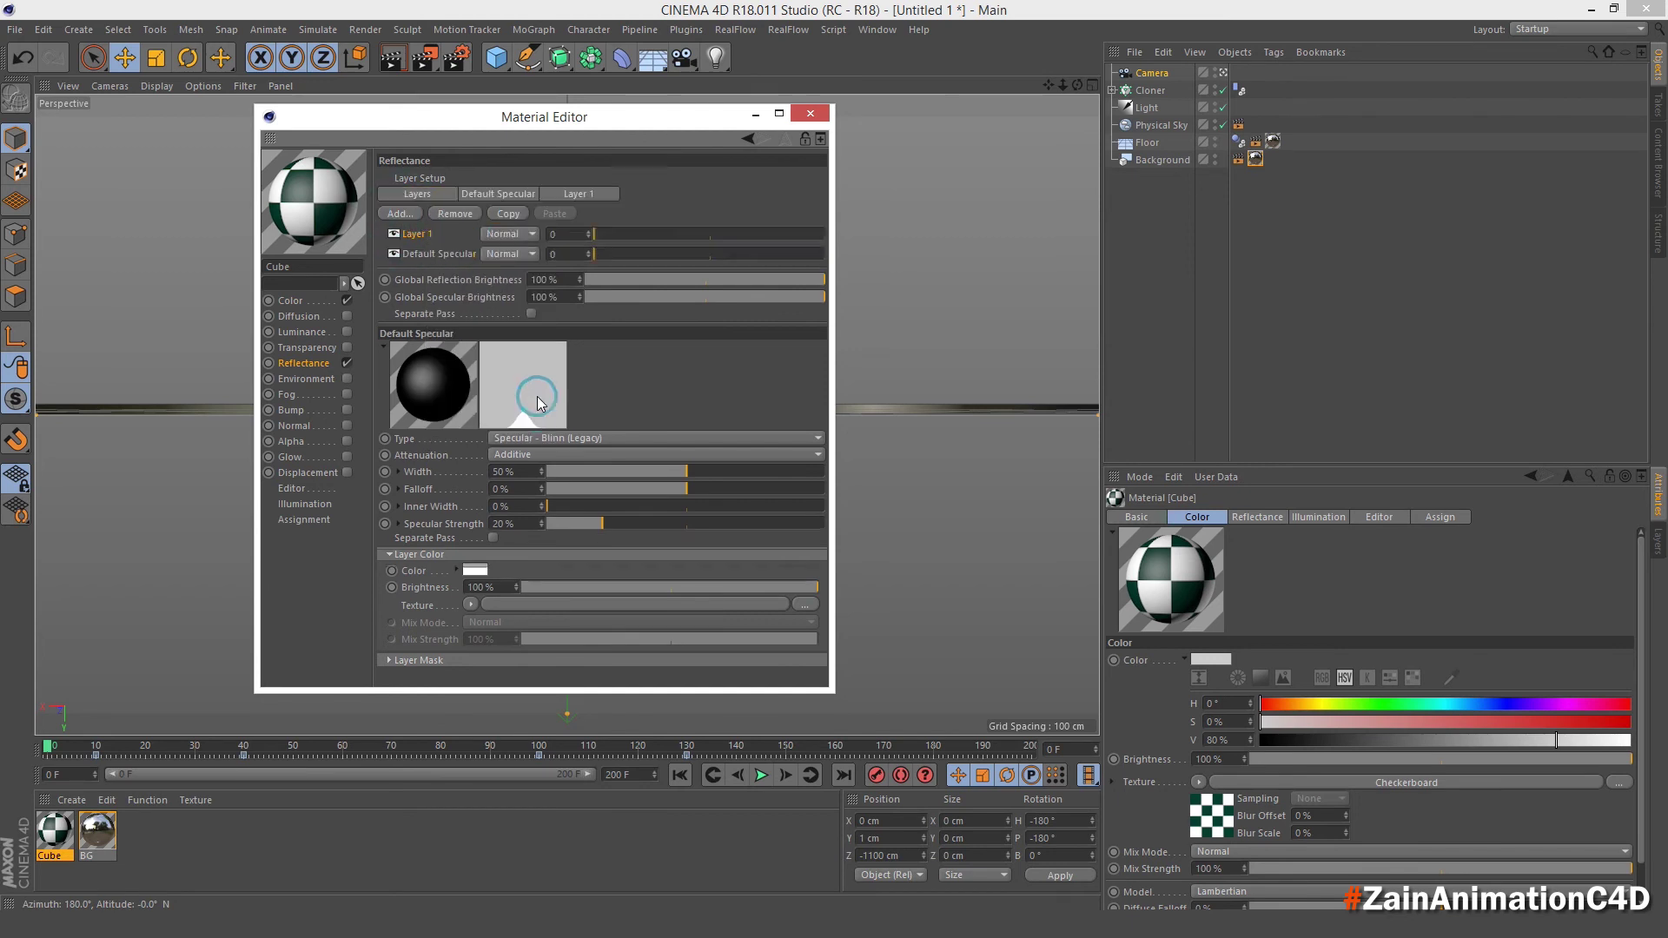
{"action": "left_click", "coordinate": [400, 214]}
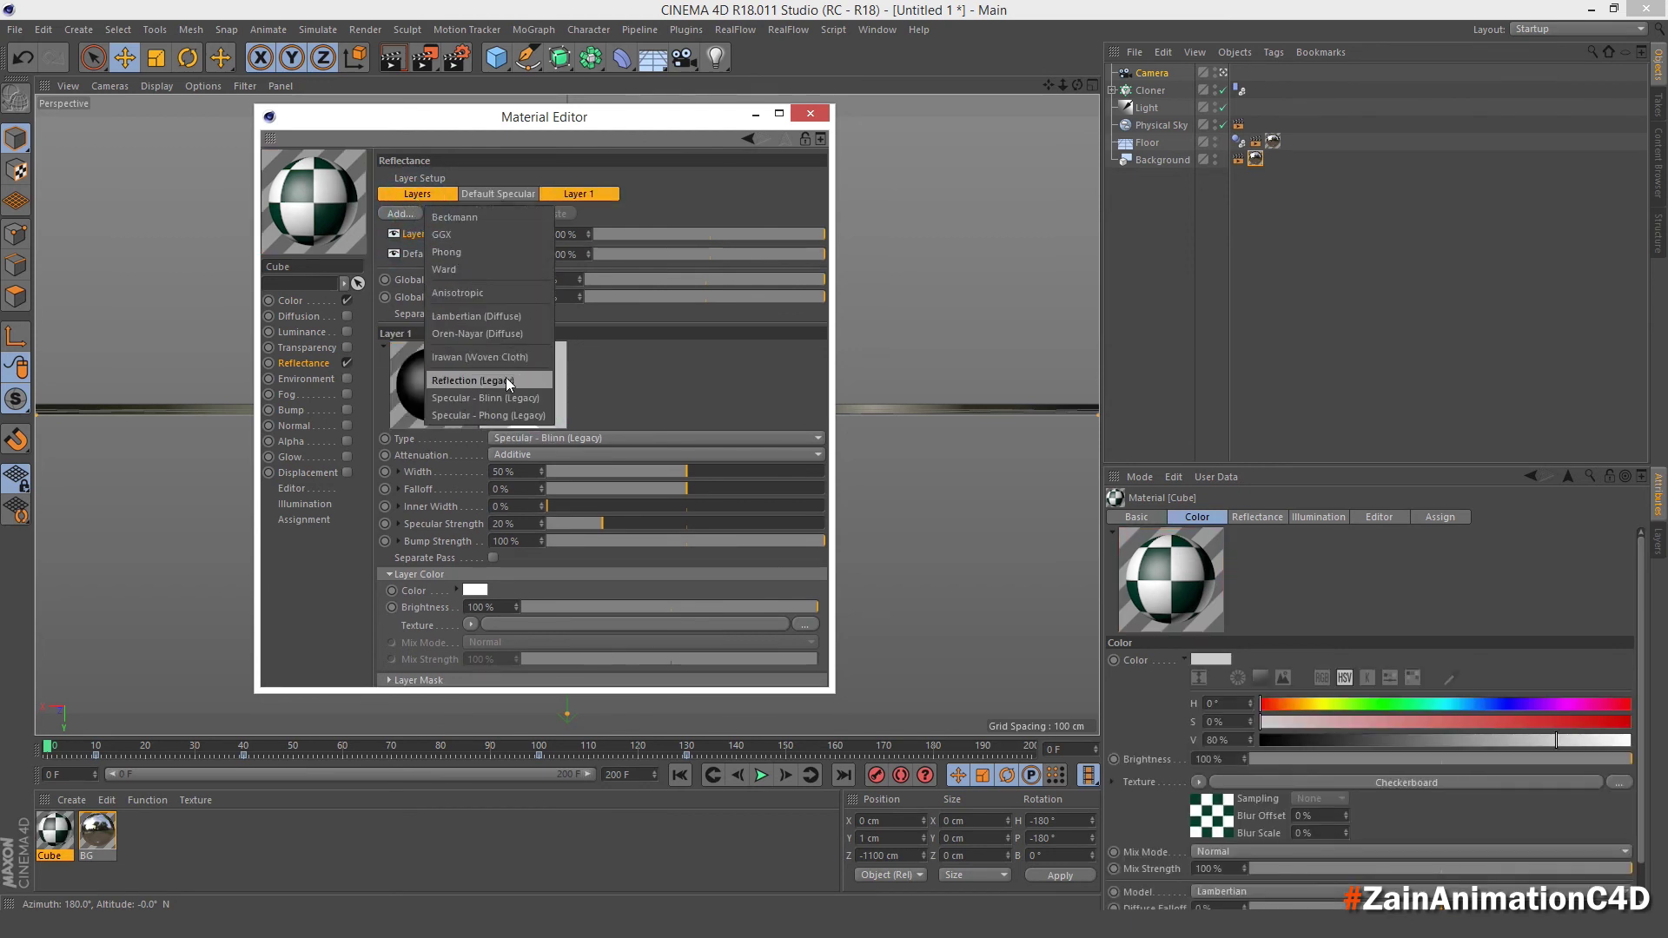
{"action": "left_click", "coordinate": [506, 379]}
{"action": "left_click", "coordinate": [475, 596]}
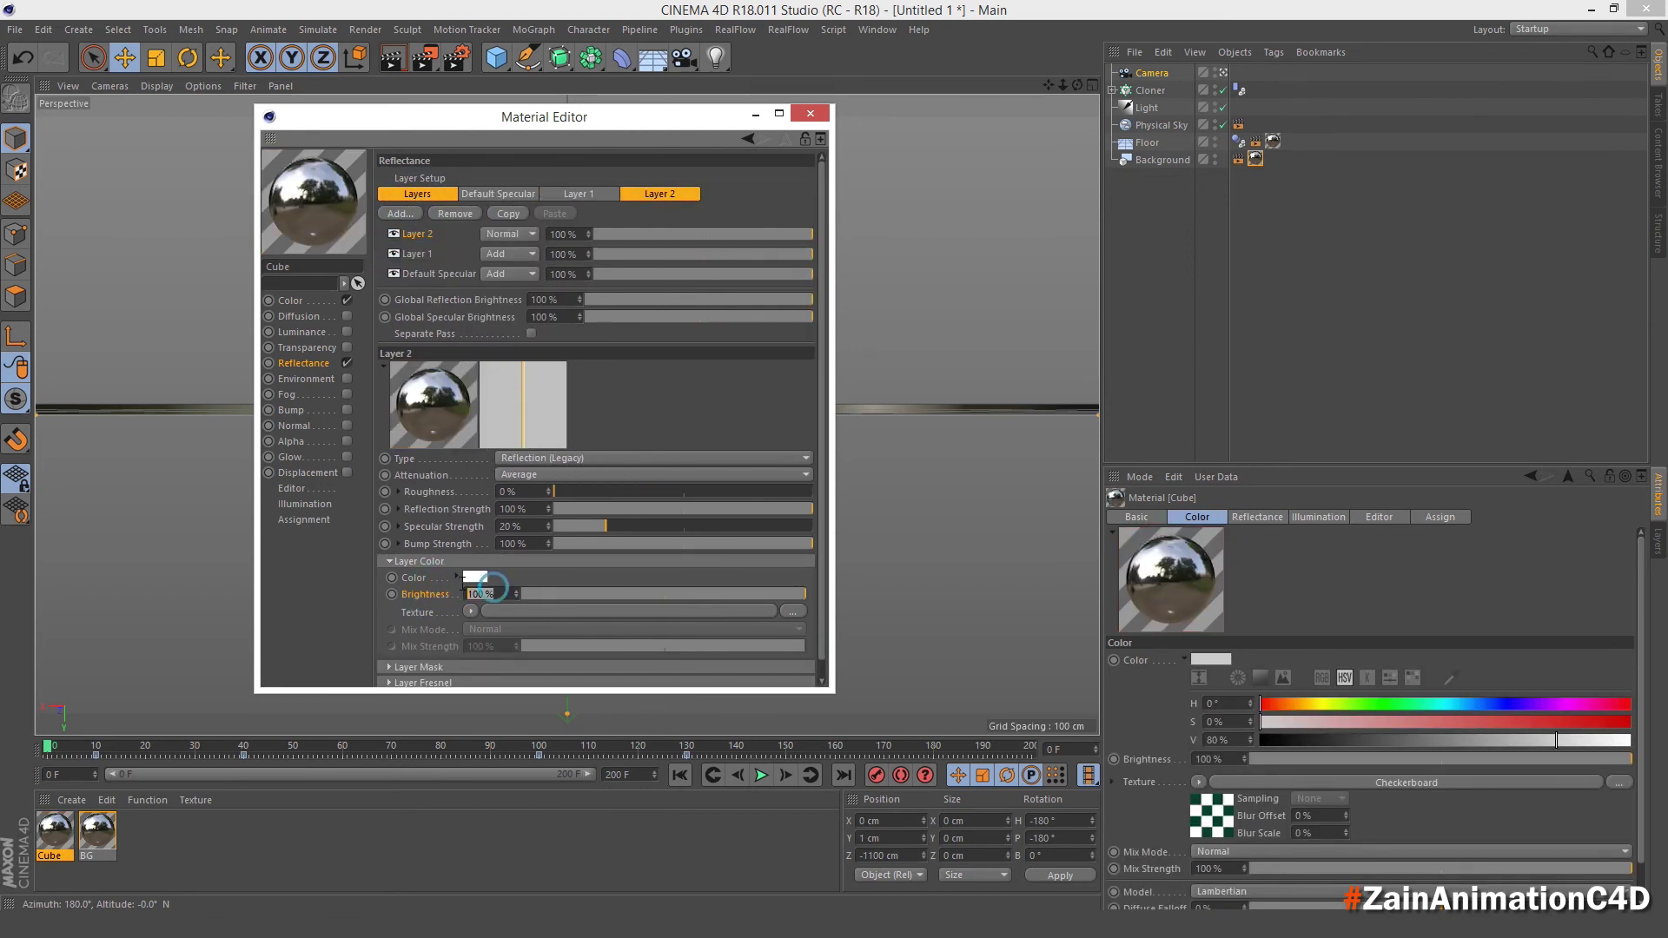
{"action": "type", "text": "30"}
{"action": "key", "text": "Return"}
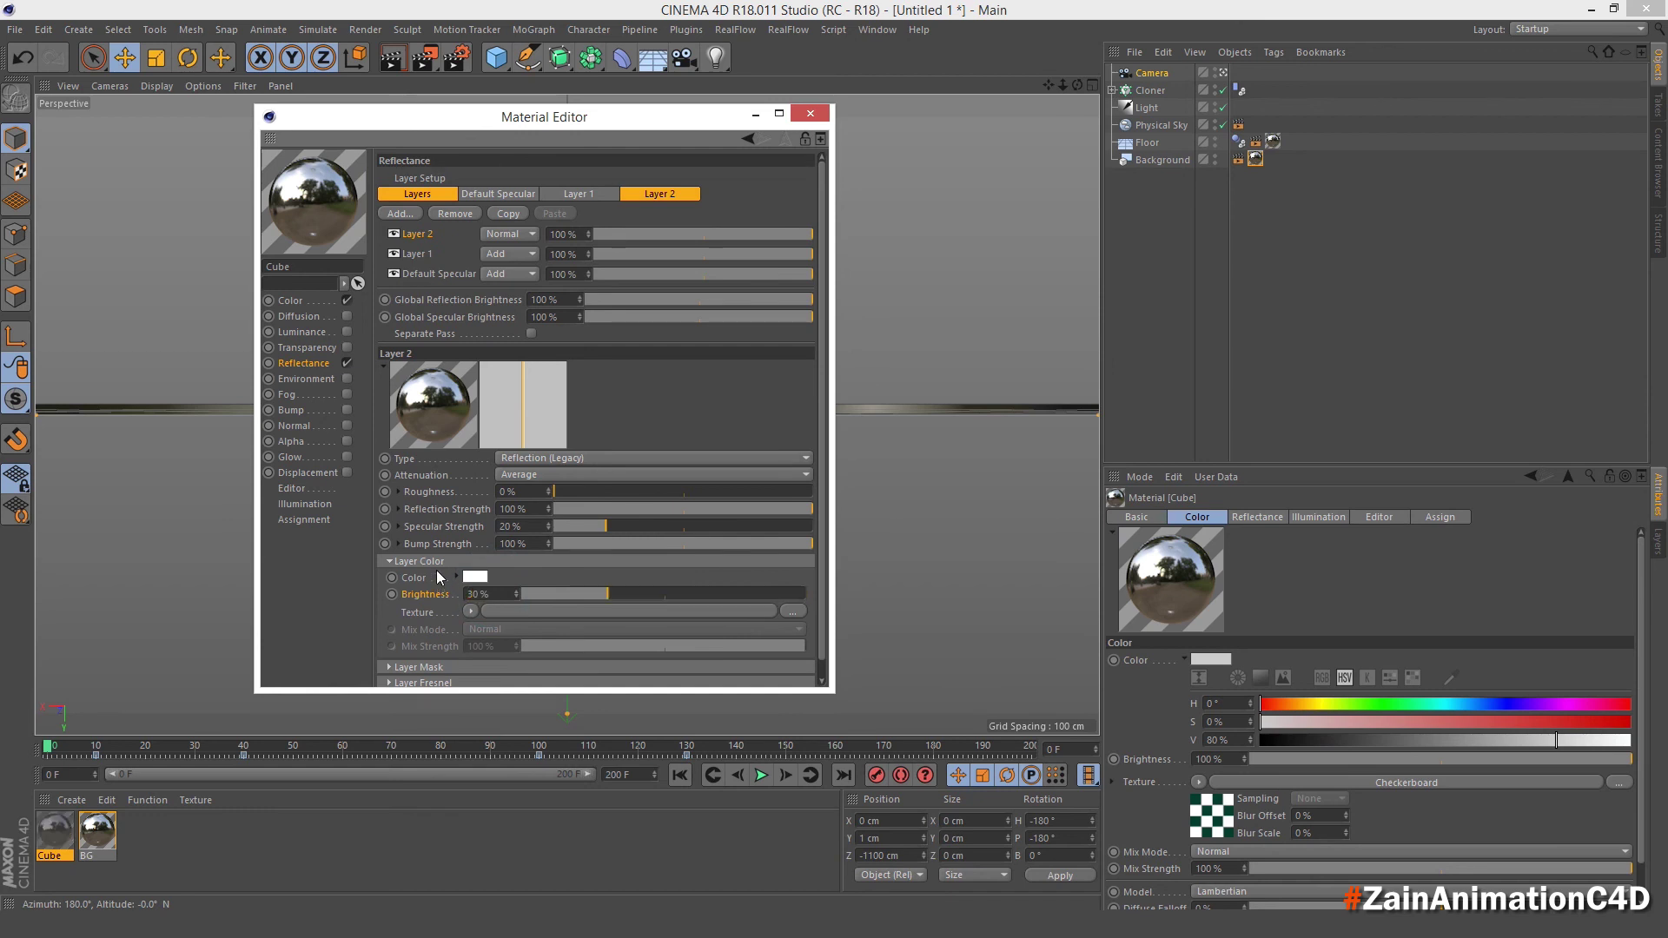
Enable checkerboard Bump on the Cube material and apply it to the Cloner.
{"action": "left_click", "coordinate": [296, 303]}
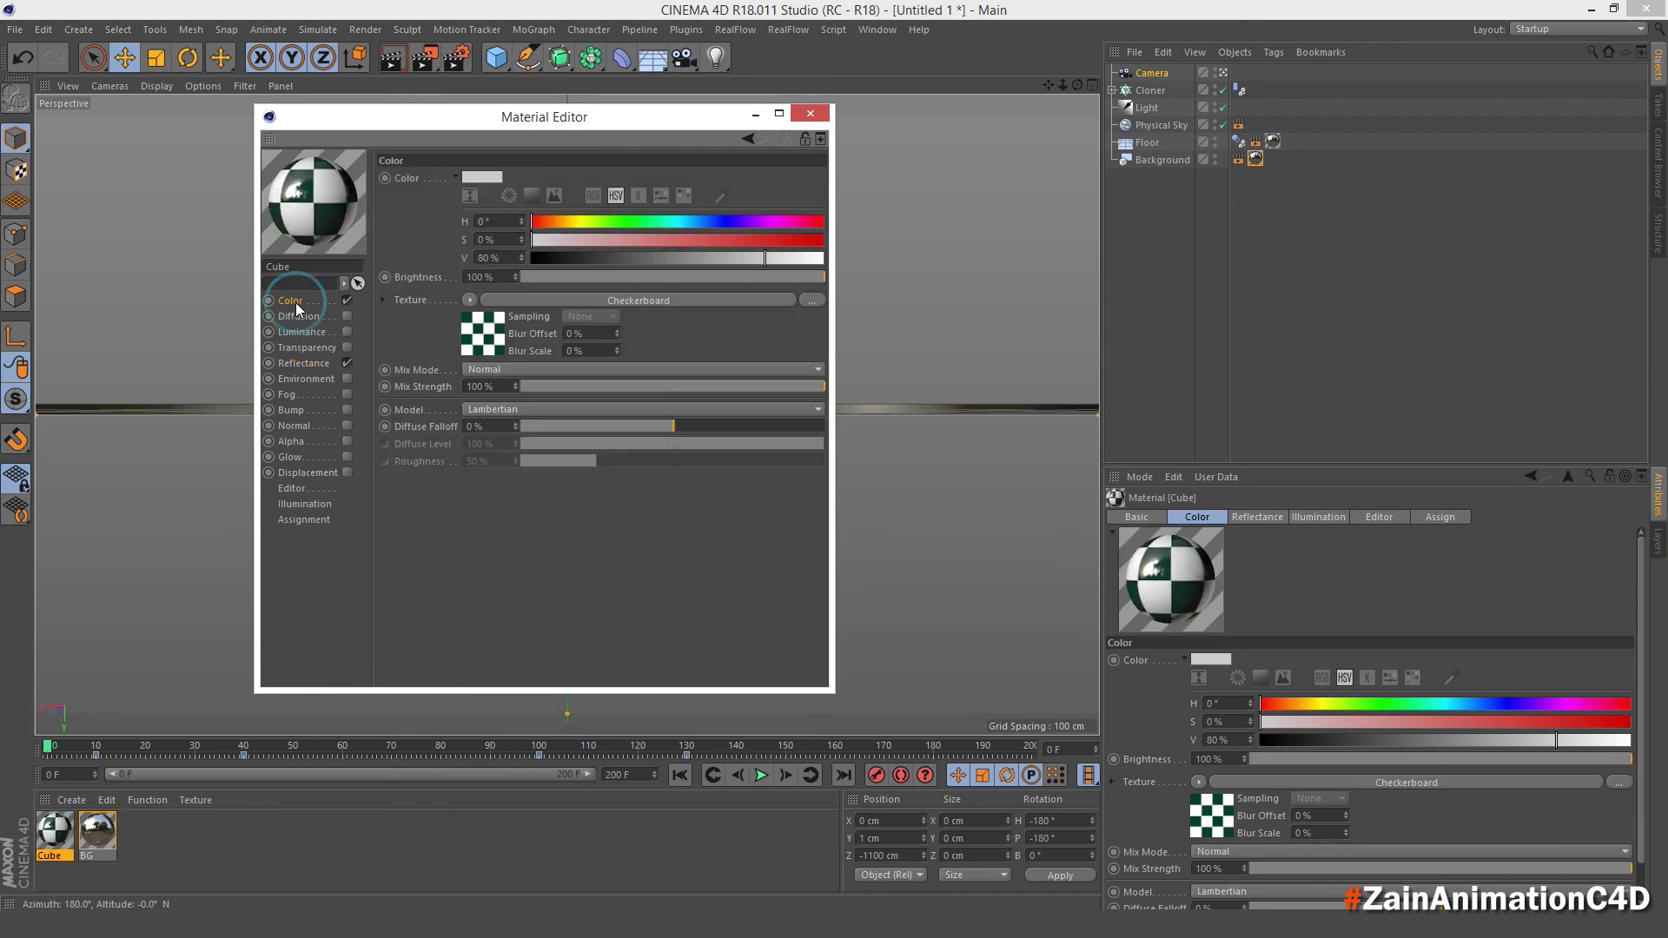
{"action": "left_click", "coordinate": [290, 411]}
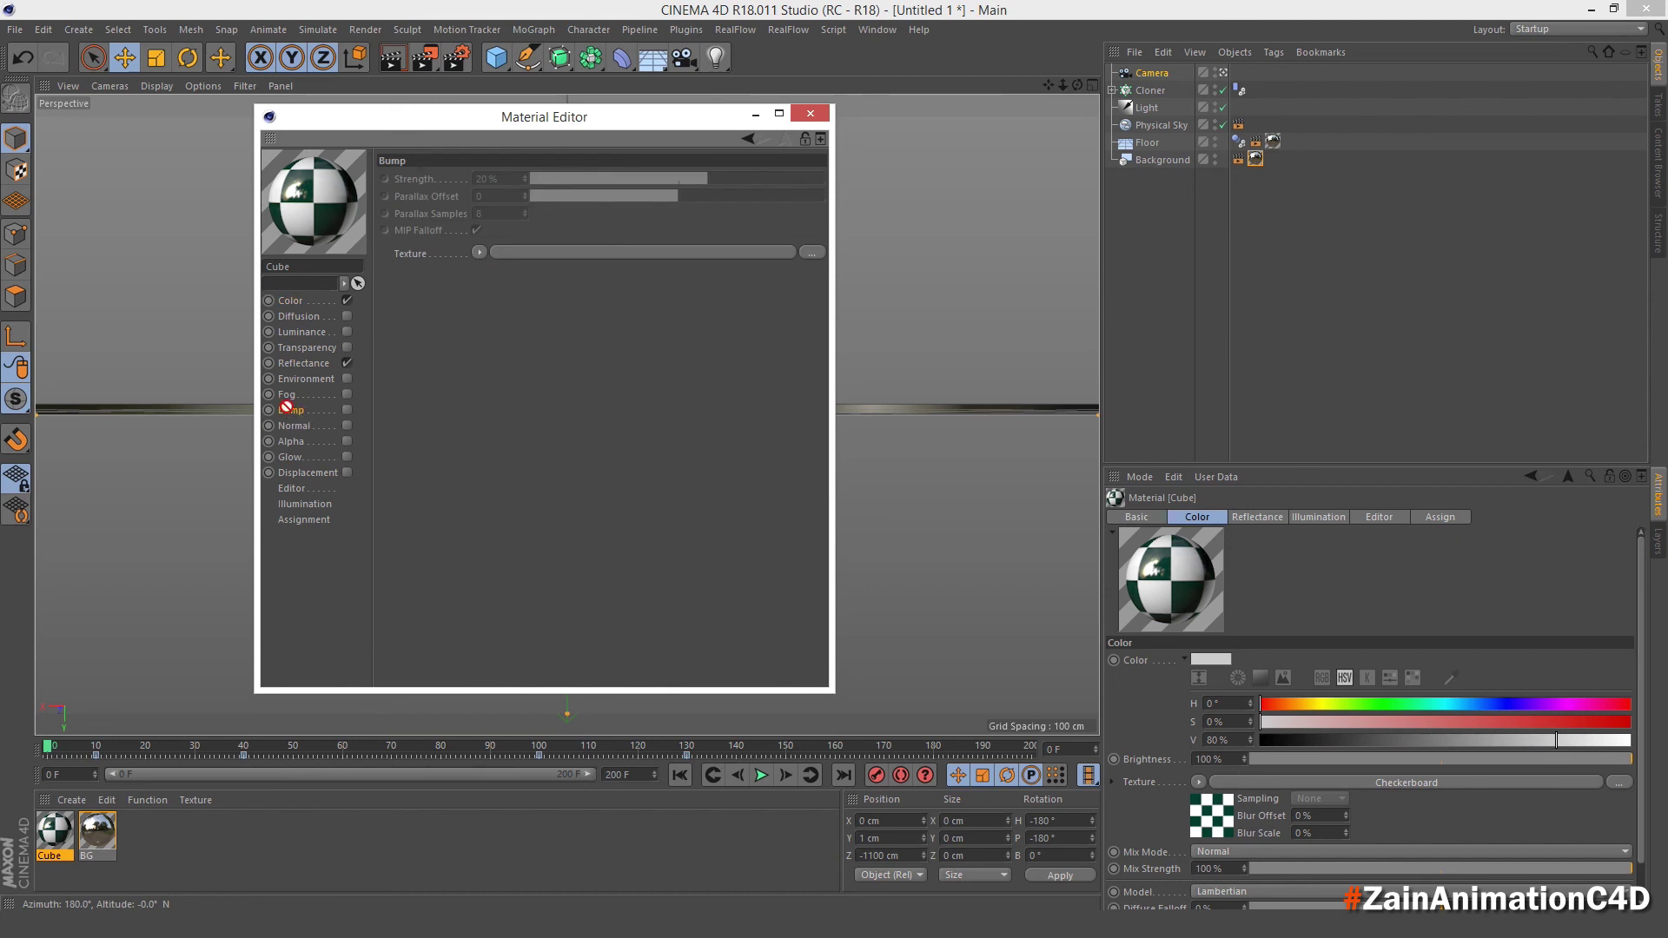
{"action": "left_click", "coordinate": [347, 411]}
{"action": "left_click", "coordinate": [811, 115]}
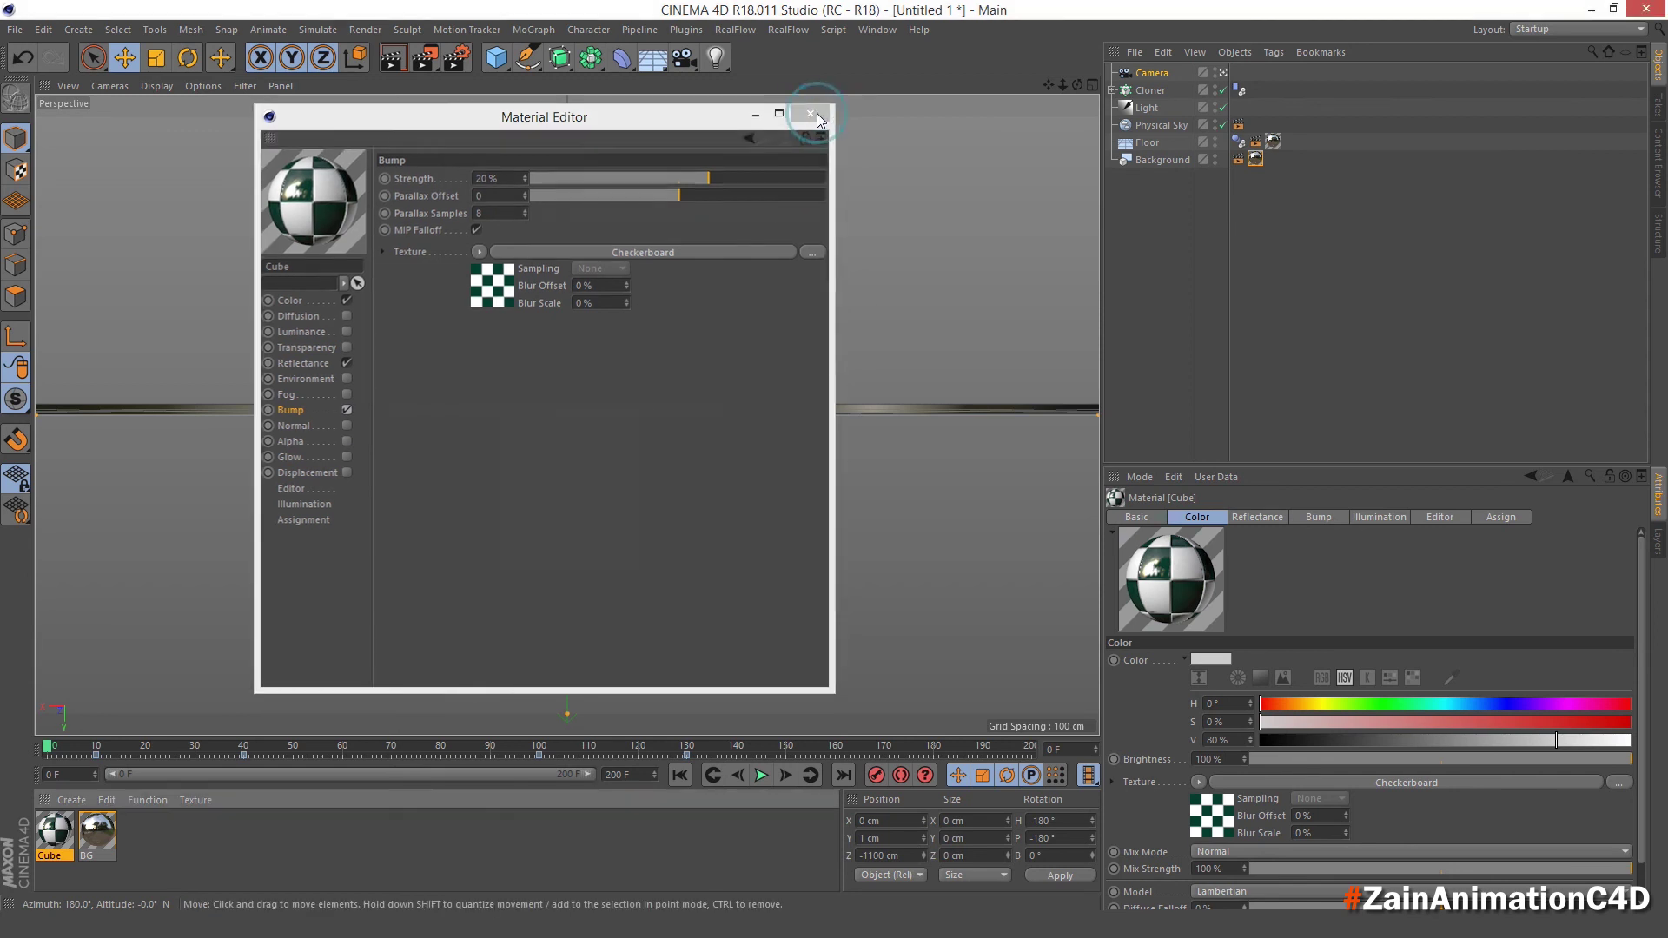
{"action": "mouse_move", "coordinate": [55, 831]}
{"action": "left_mouse_down"}
{"action": "mouse_move", "coordinate": [144, 726]}
{"action": "mouse_move", "coordinate": [1153, 92]}
{"action": "left_mouse_up"}
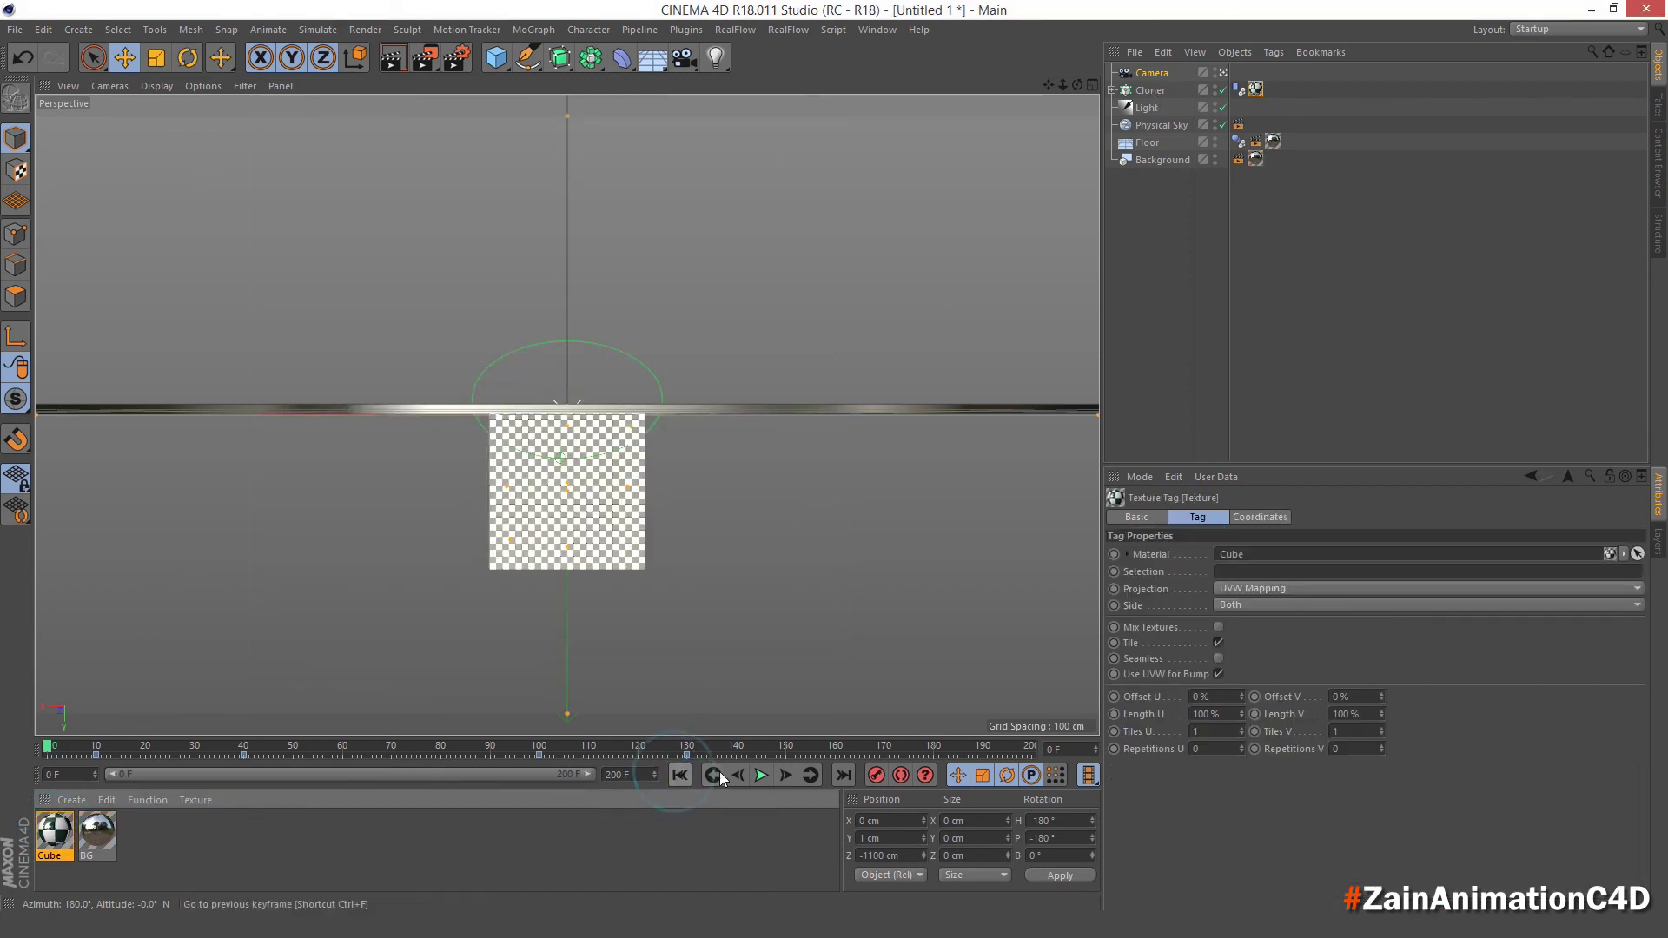
Play the checkered cube burst and stop playback at frame 110.
{"action": "left_click", "coordinate": [758, 775]}
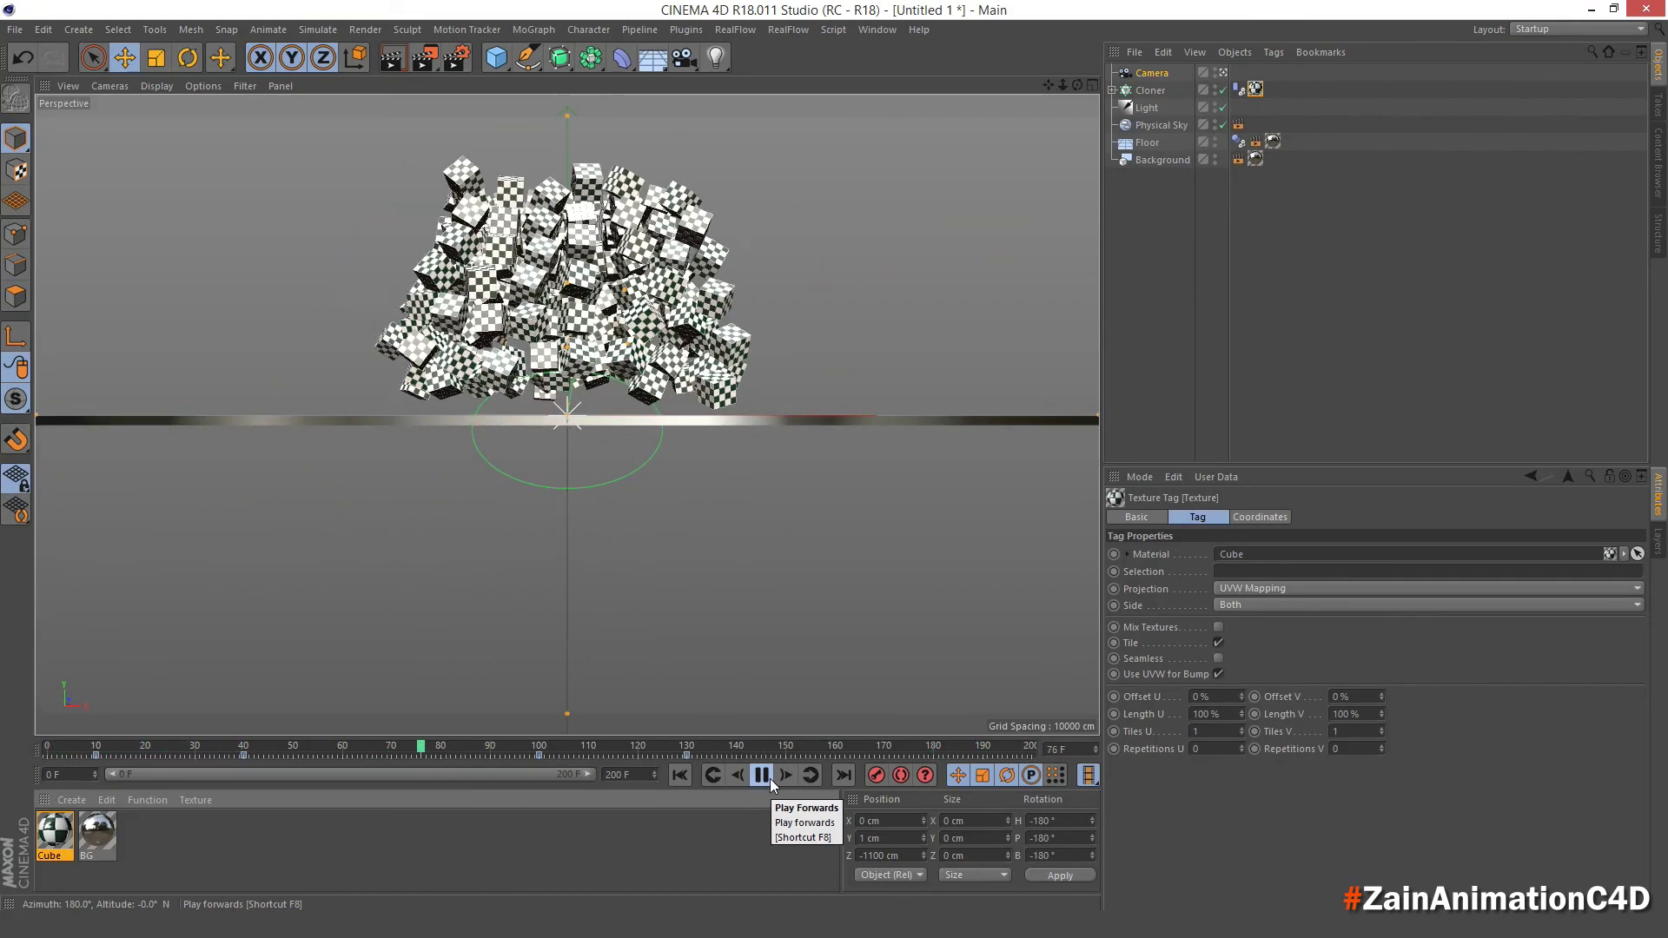
{"action": "left_click", "coordinate": [767, 777]}
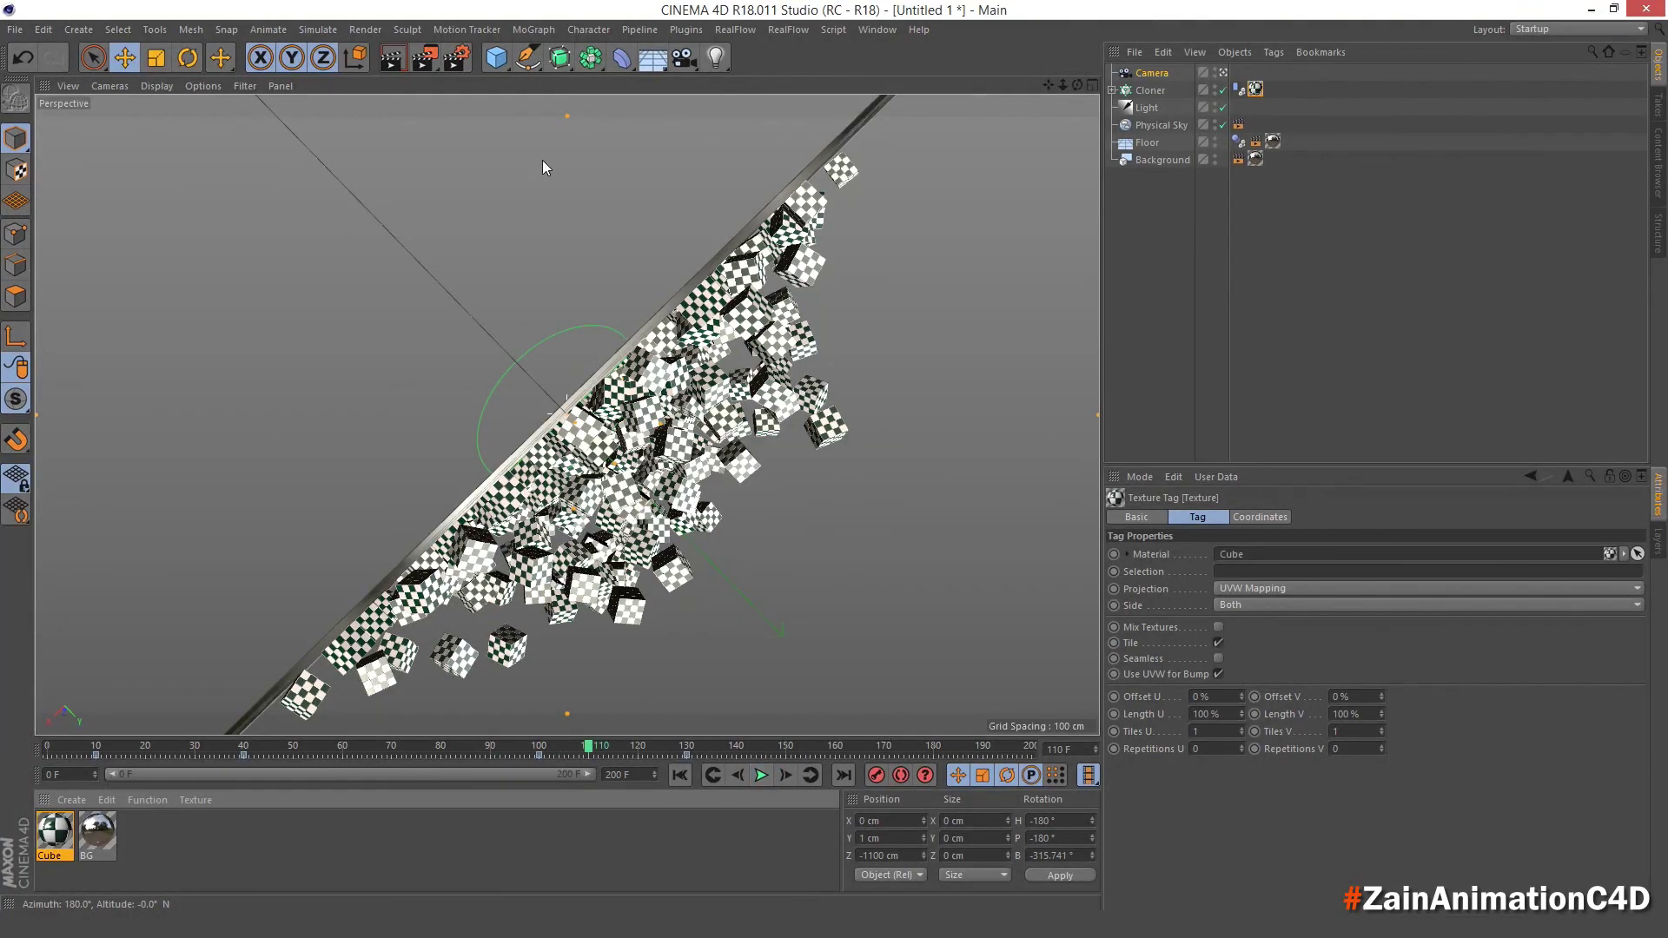
Add Ambient Occlusion and Global Illumination effects in Render Settings.
{"action": "left_click", "coordinate": [457, 58]}
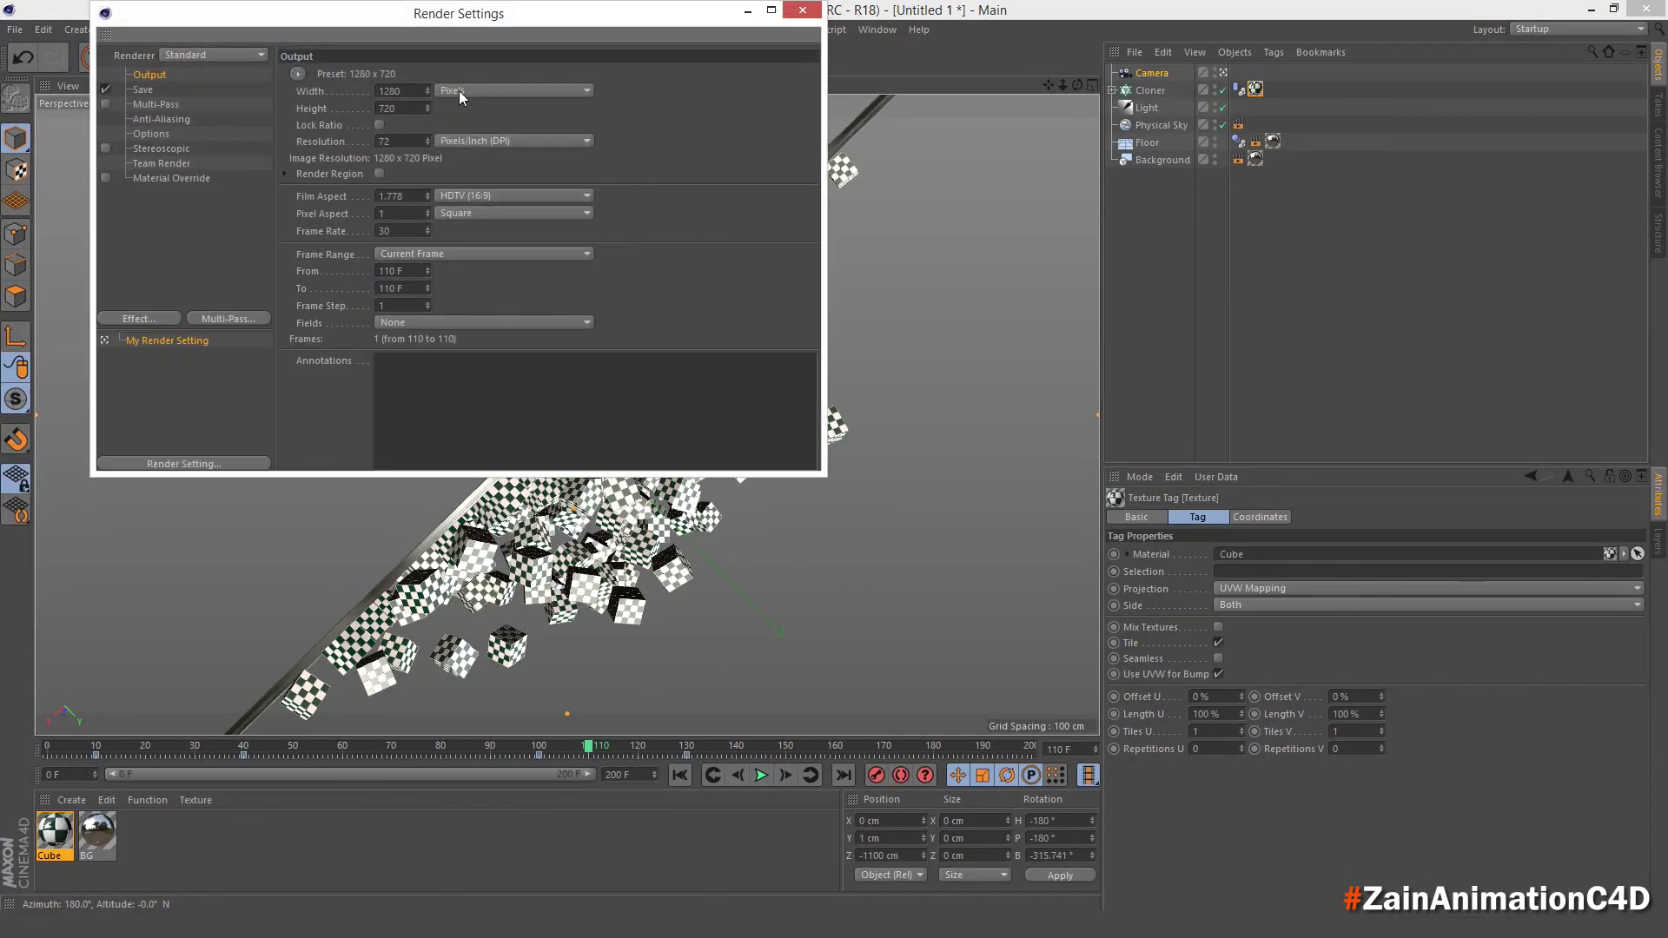
{"action": "left_click", "coordinate": [151, 319]}
{"action": "left_click", "coordinate": [191, 427]}
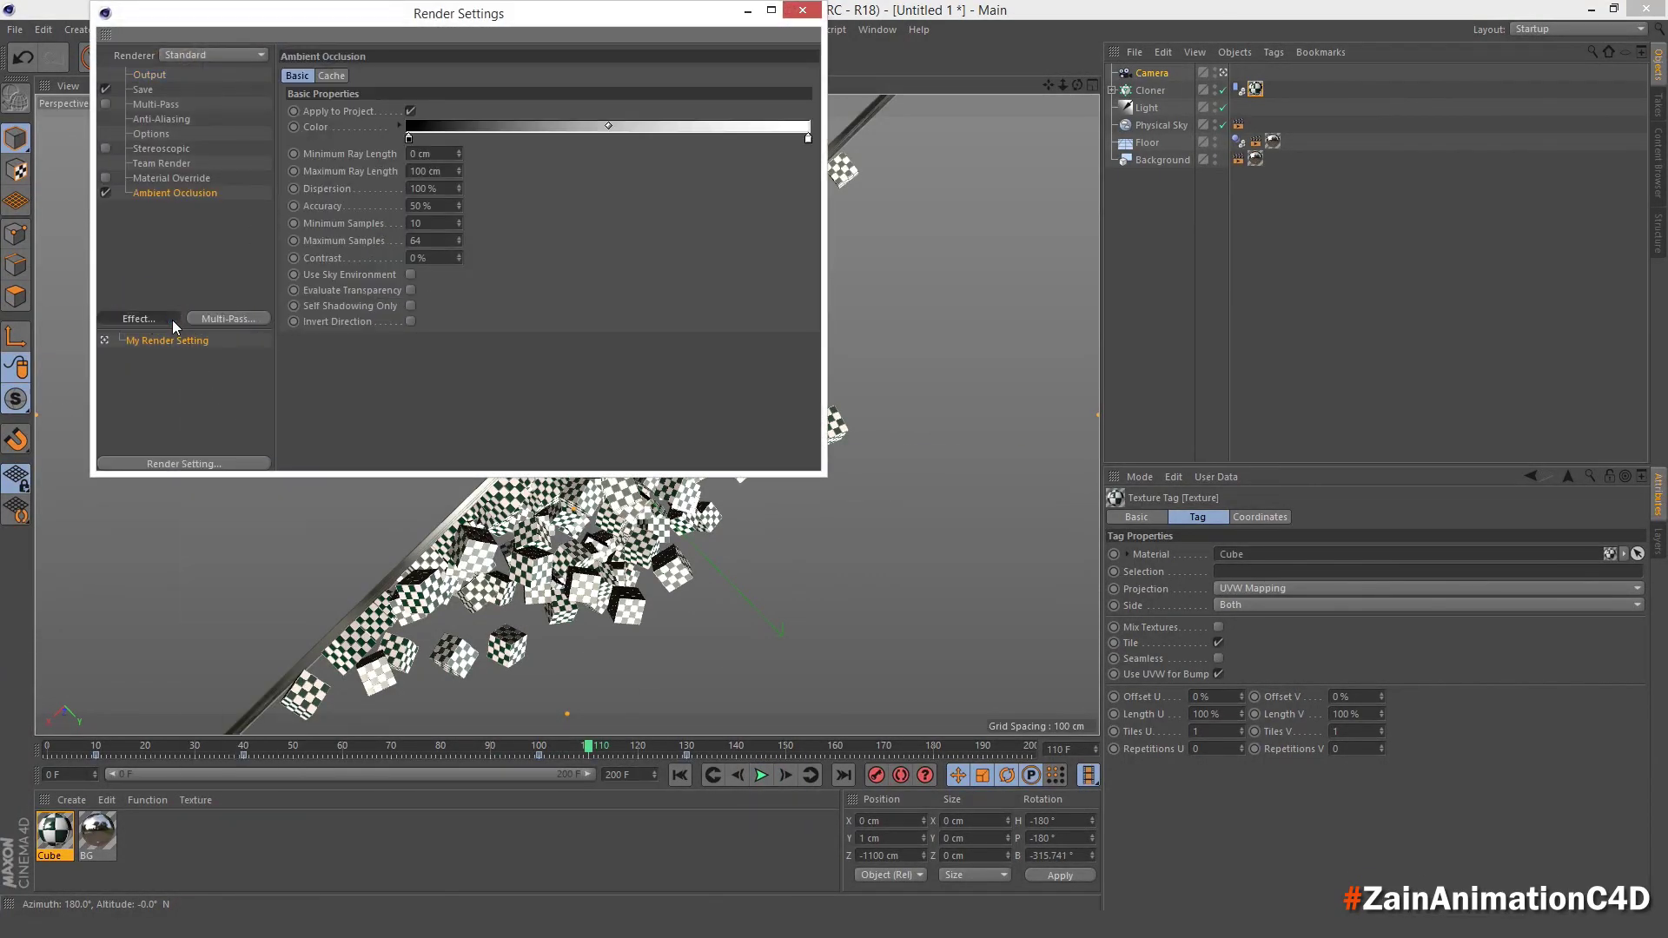
{"action": "left_click", "coordinate": [172, 320]}
{"action": "left_click", "coordinate": [279, 528]}
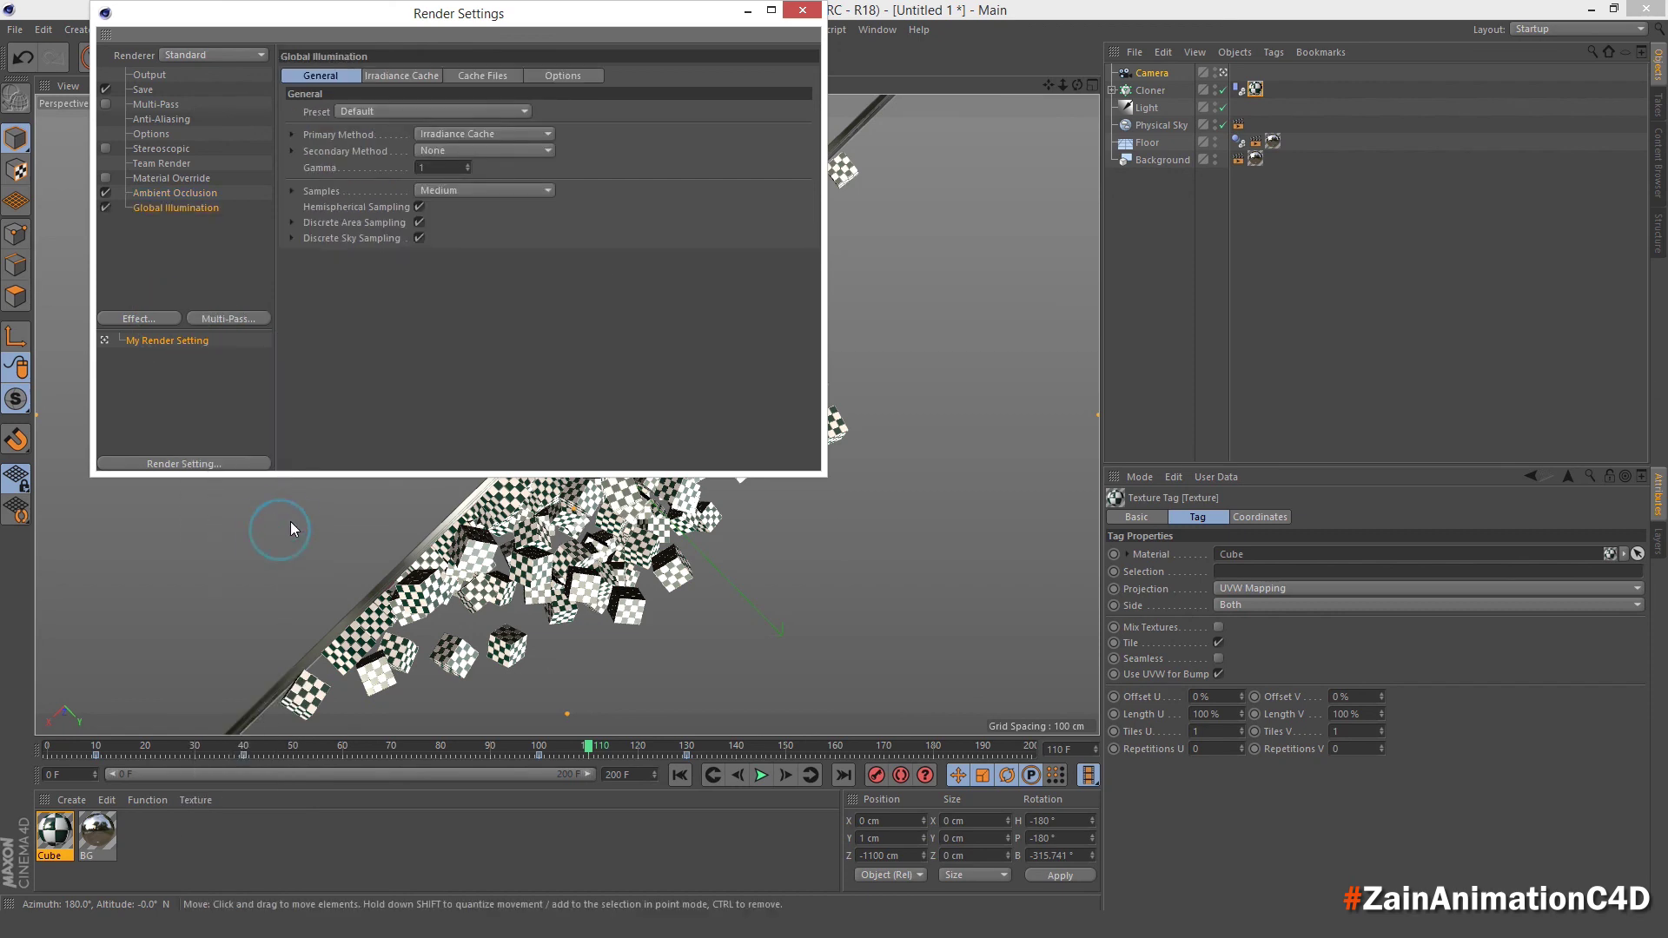
{"action": "left_click", "coordinate": [801, 11]}
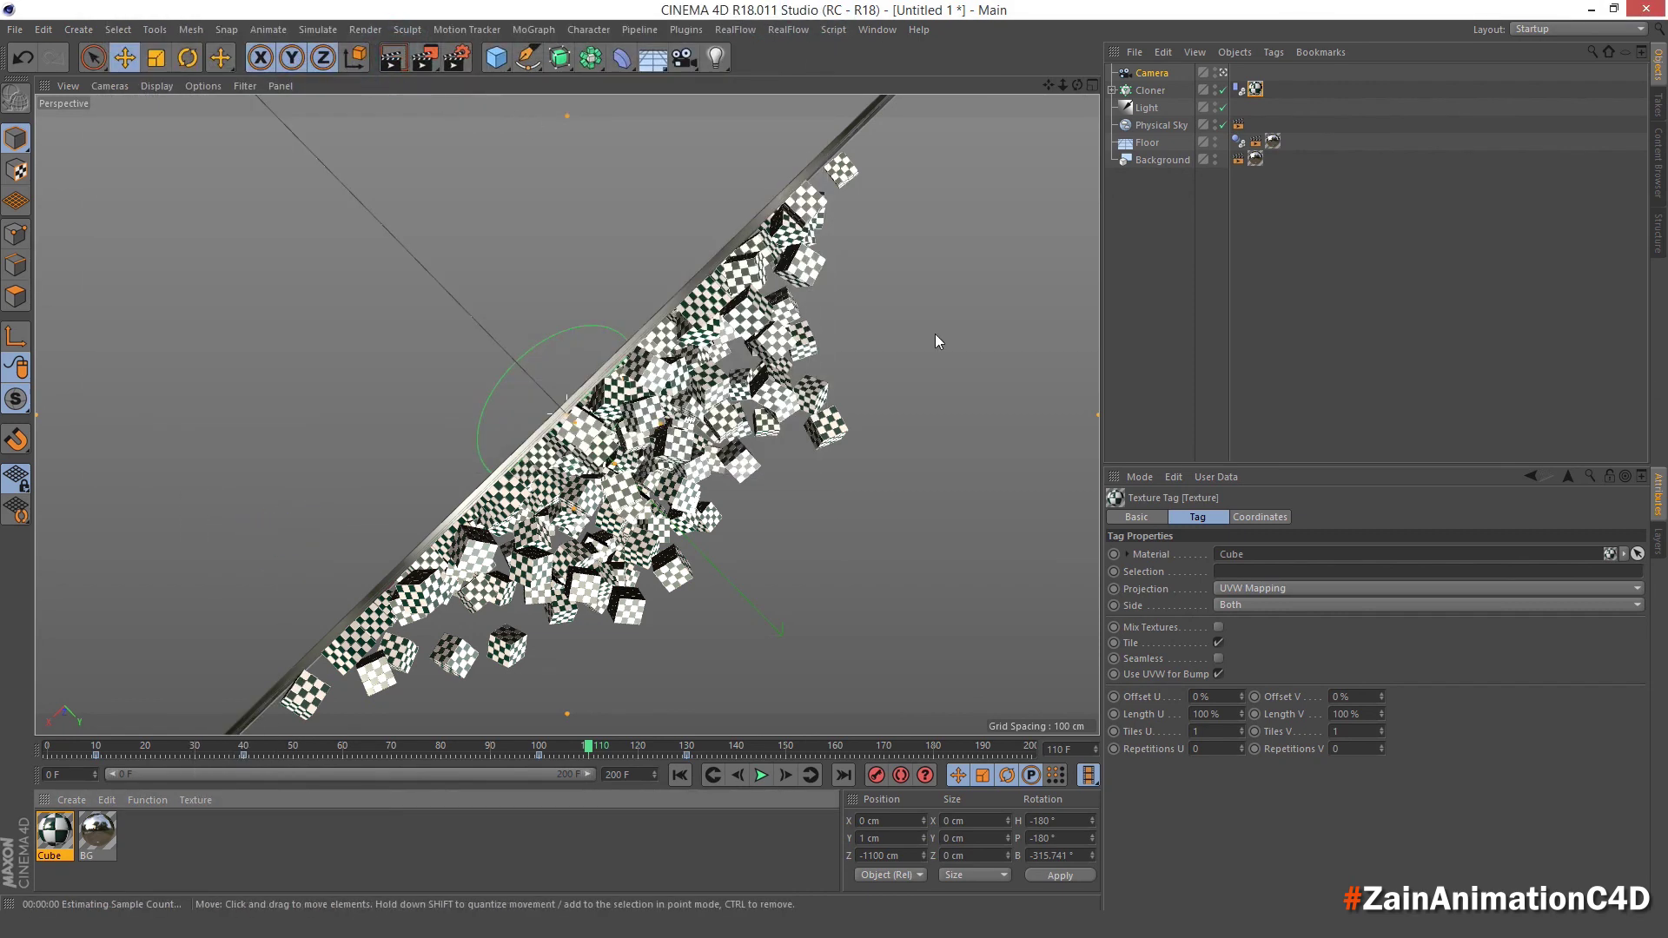